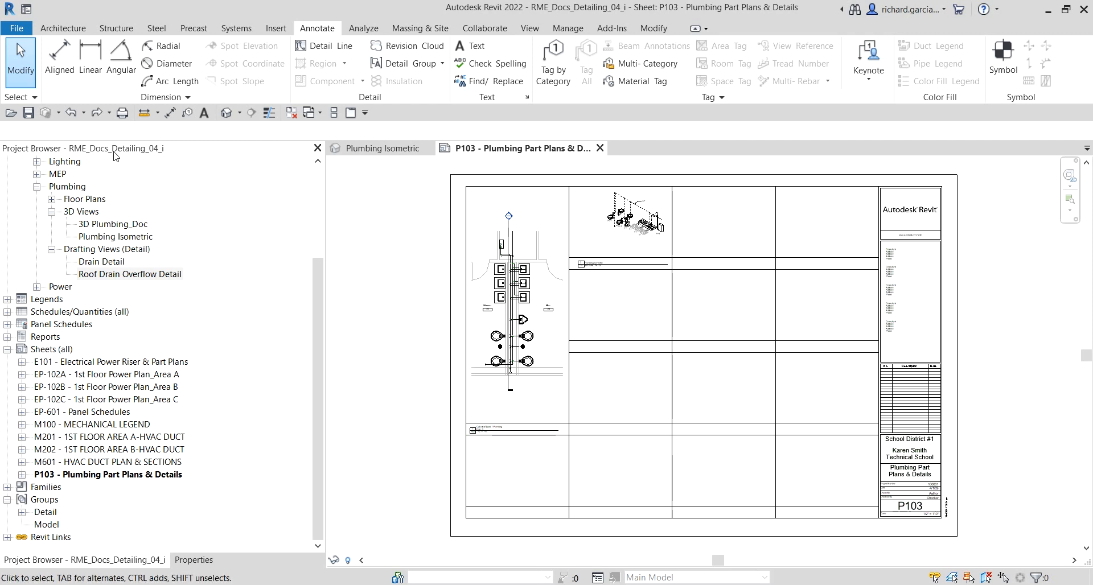
Step: Open the existing Drain Detail and Roof Drain Overflow Detail drafting views to review them
left_click(94, 147)
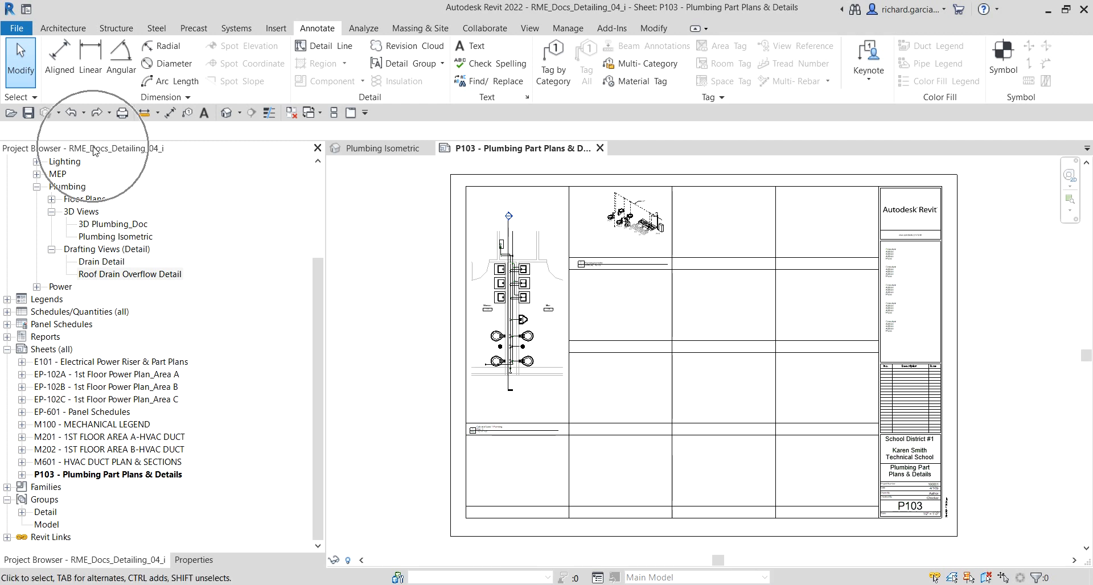
double_click(99, 262)
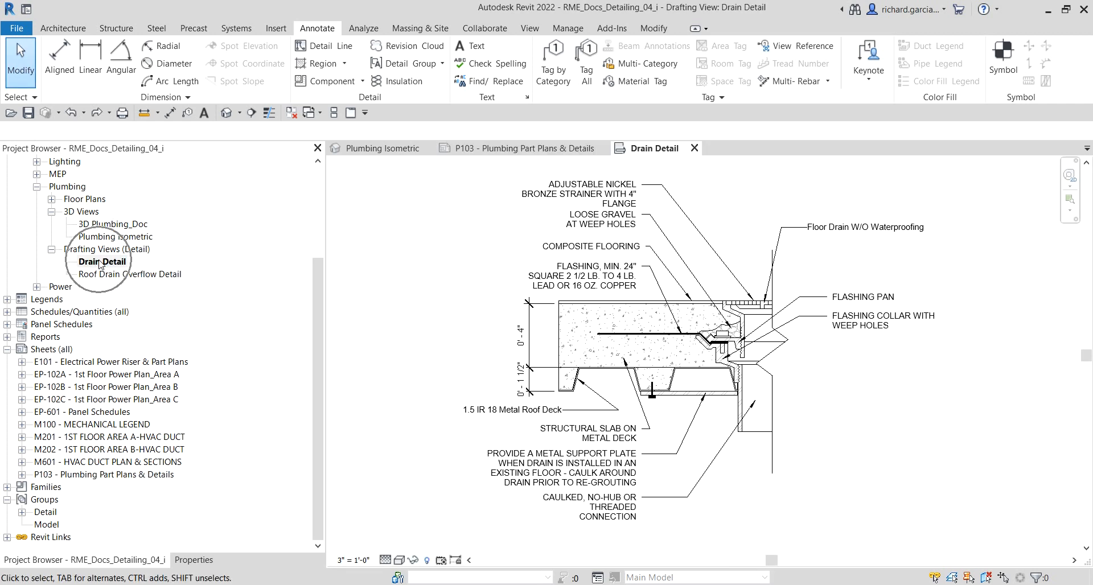
double_click(114, 275)
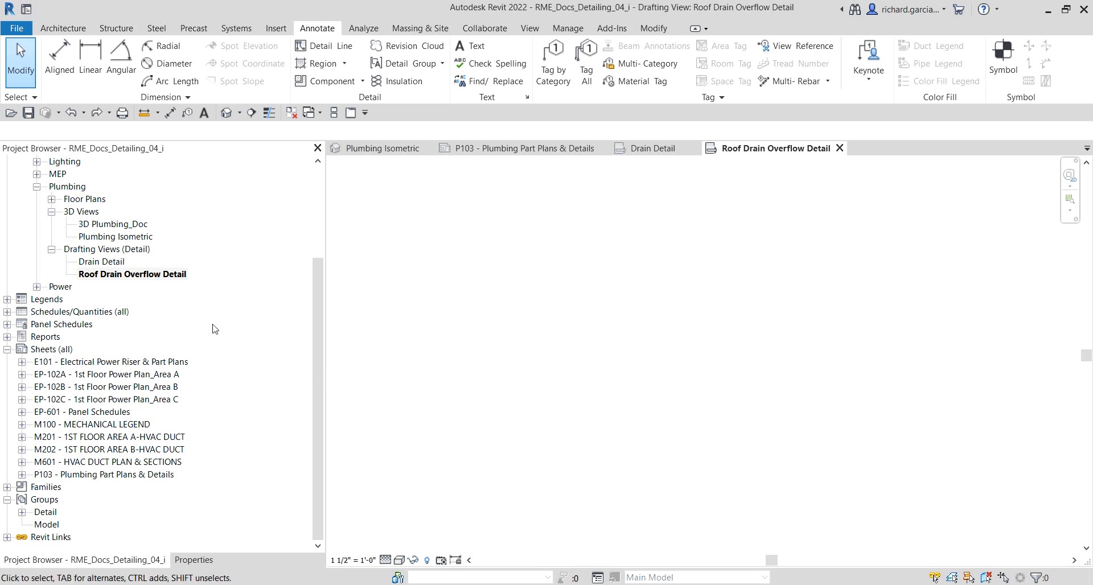
left_click(108, 274)
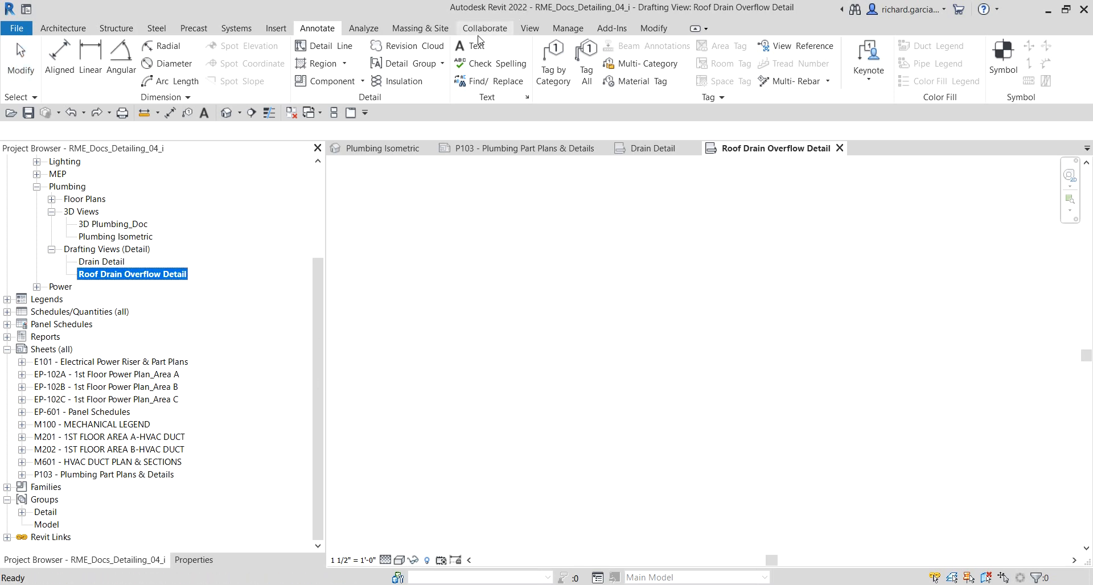
Step: Close all inactive view windows, leaving only the current drafting view open
left_click(530, 29)
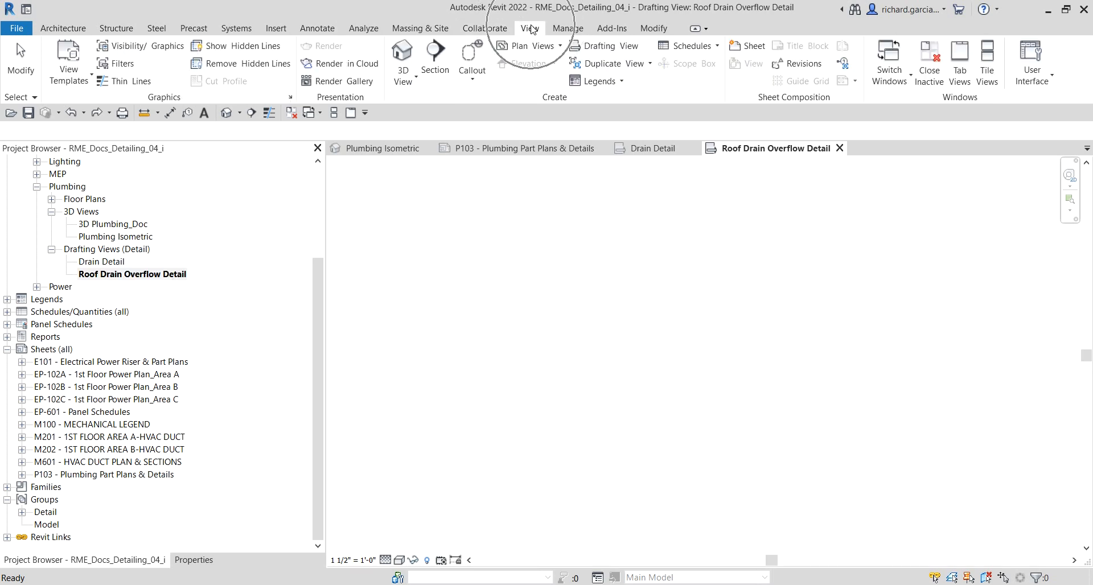
left_click(611, 45)
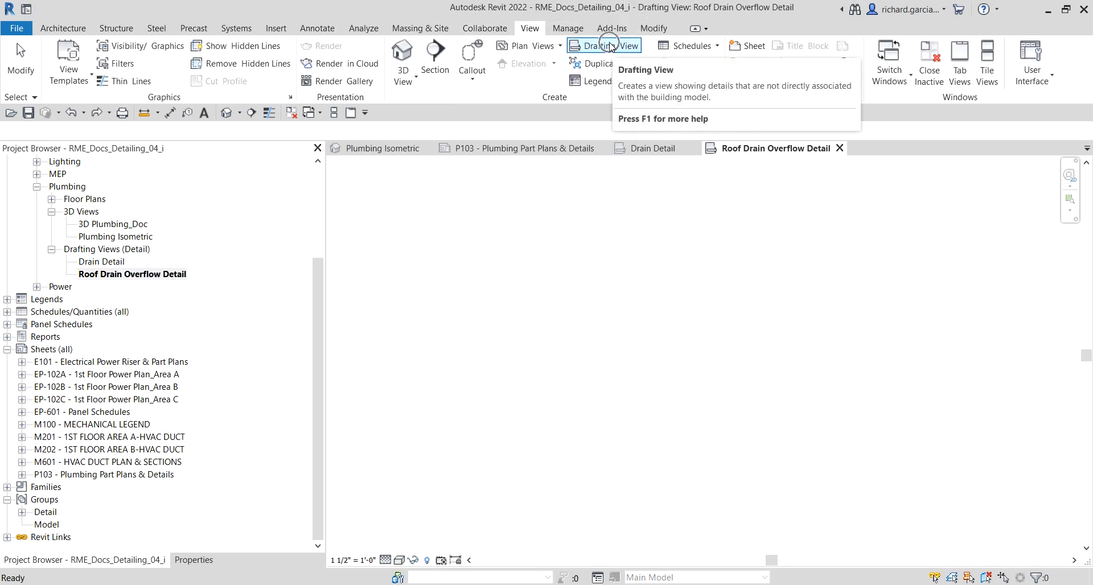
left_click(291, 113)
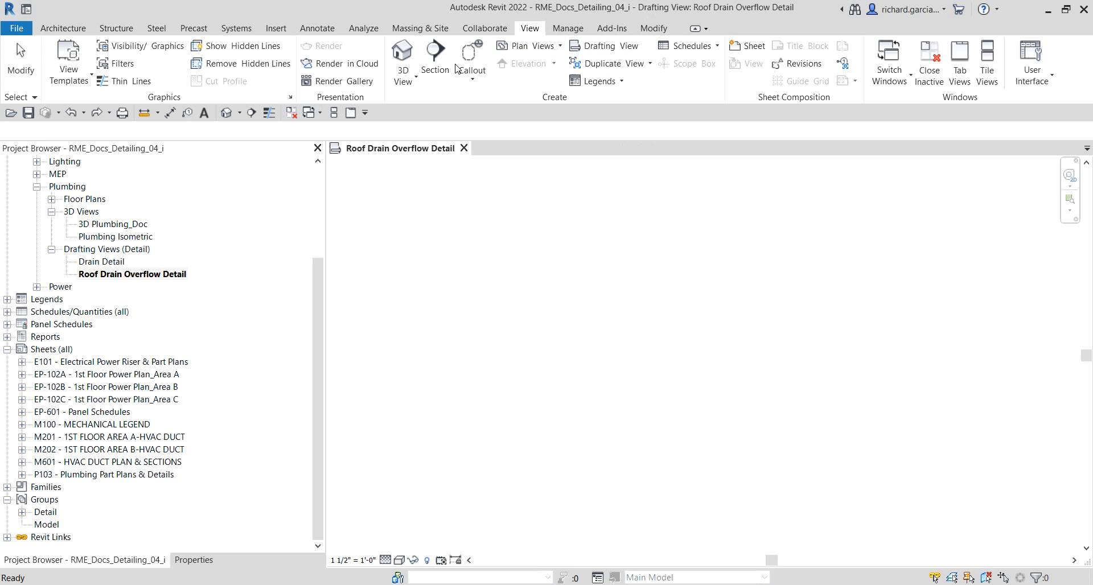
Step: Create a new drafting view named Typical Floor Drain Detail with a scale of 3" = 1'-0"
left_click(614, 48)
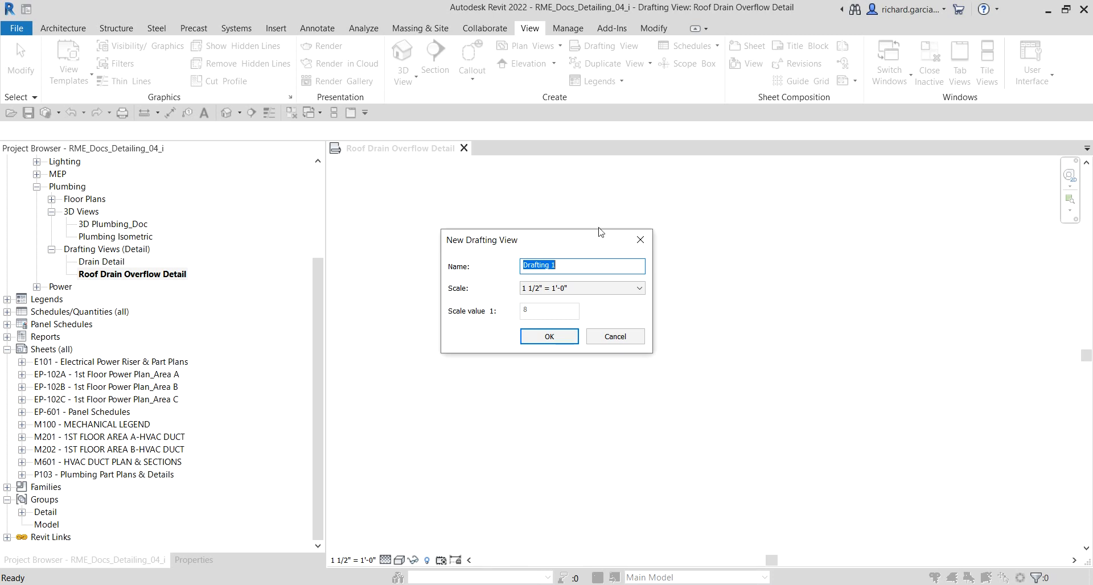
left_click(570, 266)
type("Typical Floor Drain Detail")
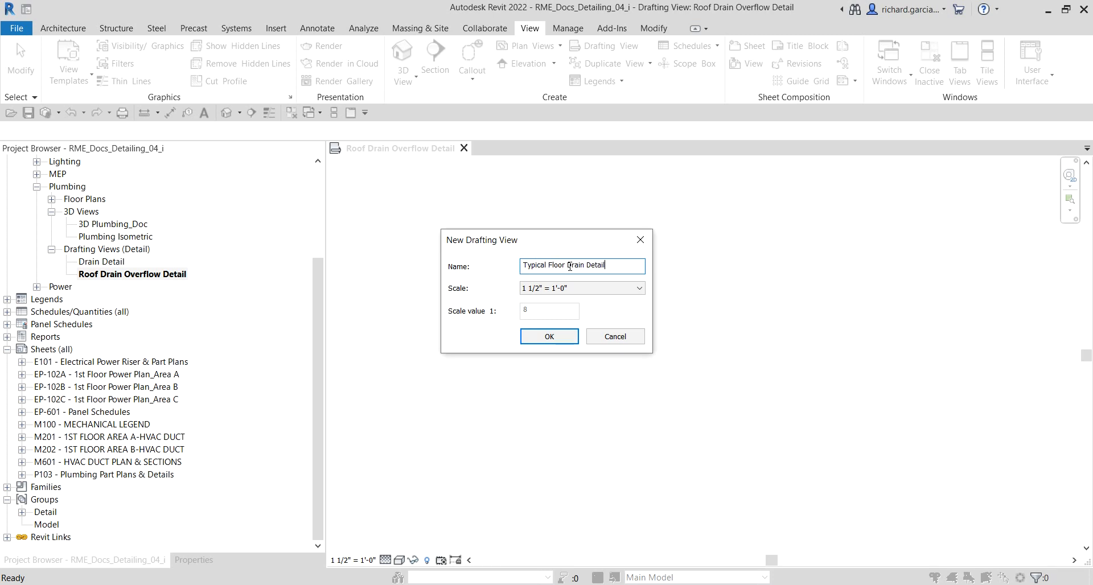
left_click(612, 288)
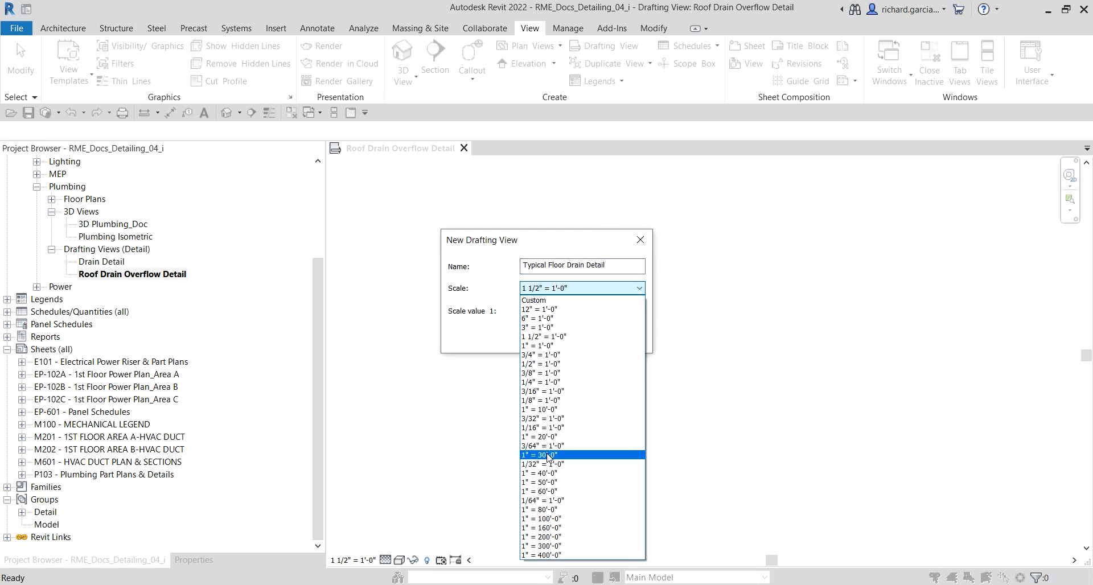
left_click(561, 327)
left_click(551, 342)
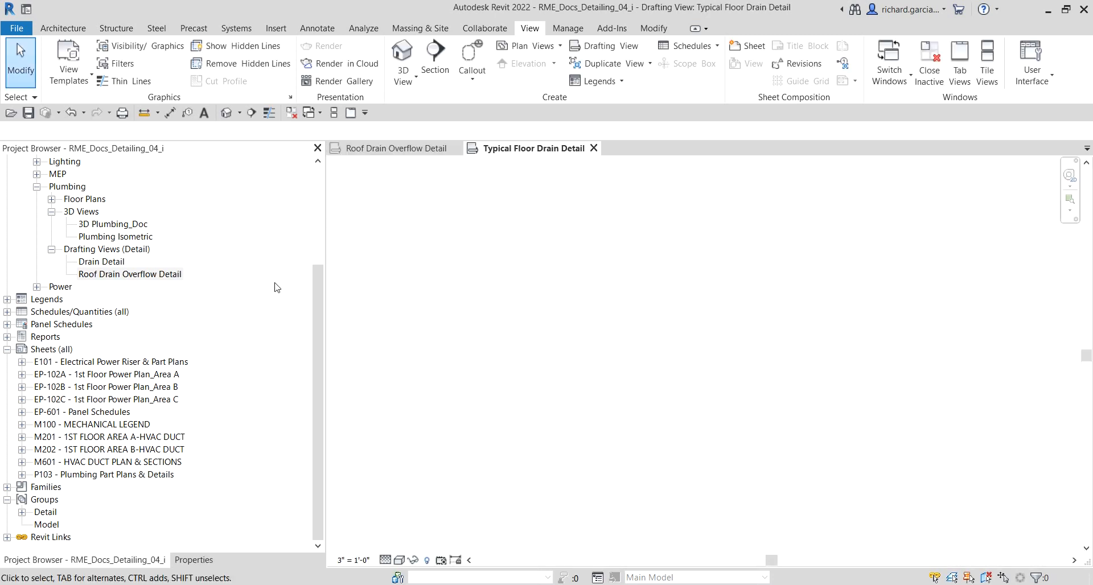
Step: Dock the Properties palette beside the drawing area, separate from the Project Browser
left_click_drag(316, 272, 327, 169)
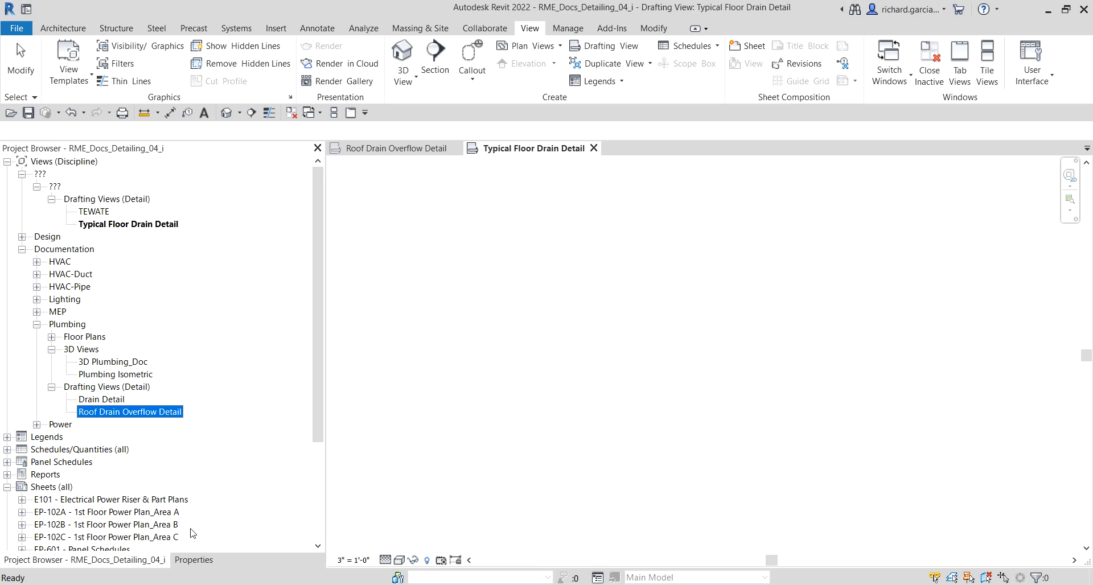
left_click(194, 560)
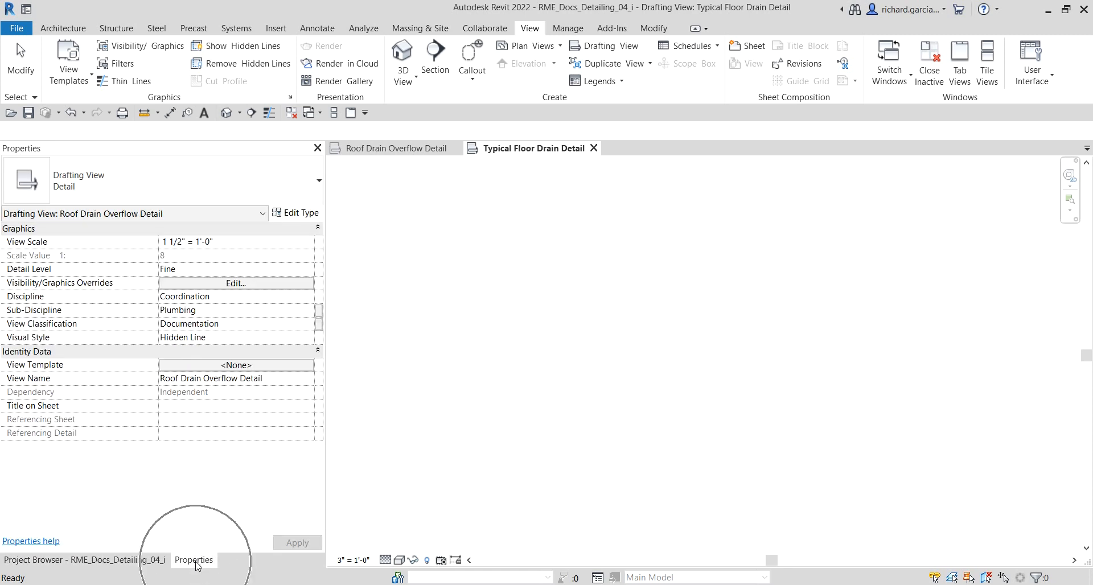
left_click_drag(195, 563, 1091, 316)
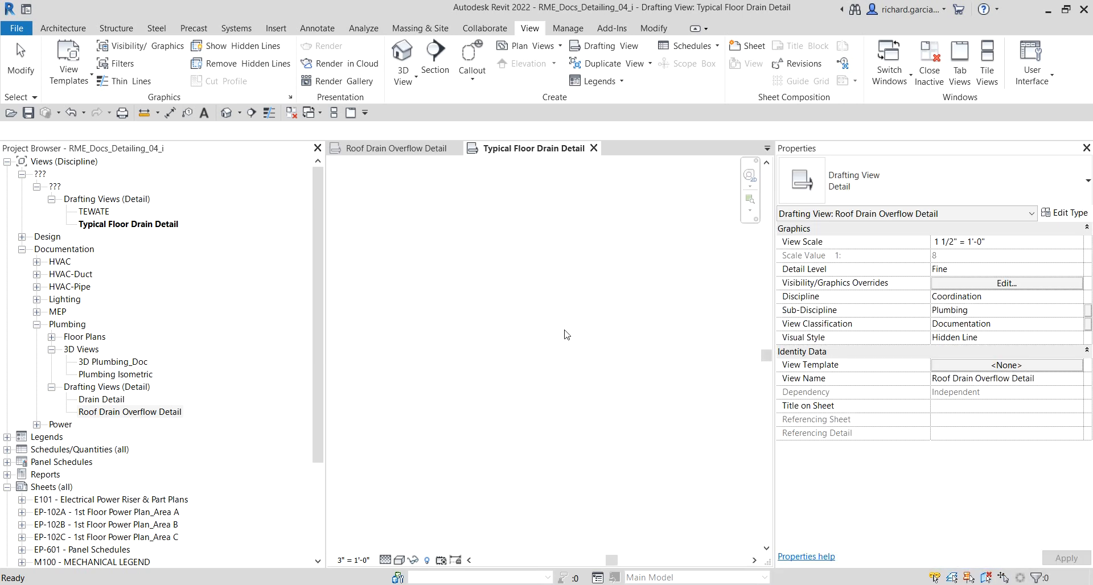
Step: Set the new view's Sub-Discipline to Plumbing and its View Classification to Documentation, and apply
left_click(436, 229)
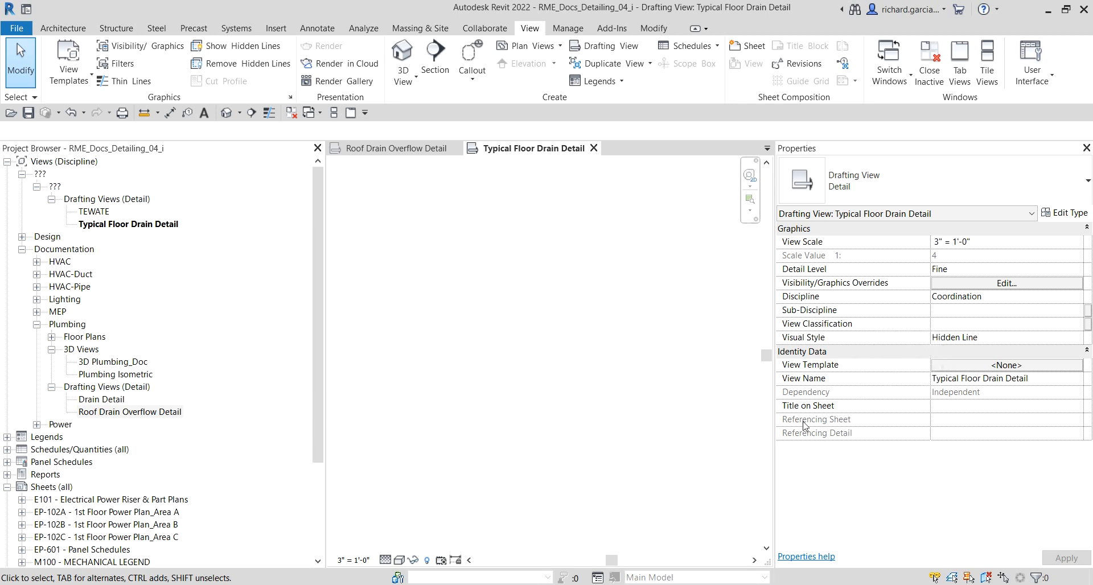
left_click(950, 311)
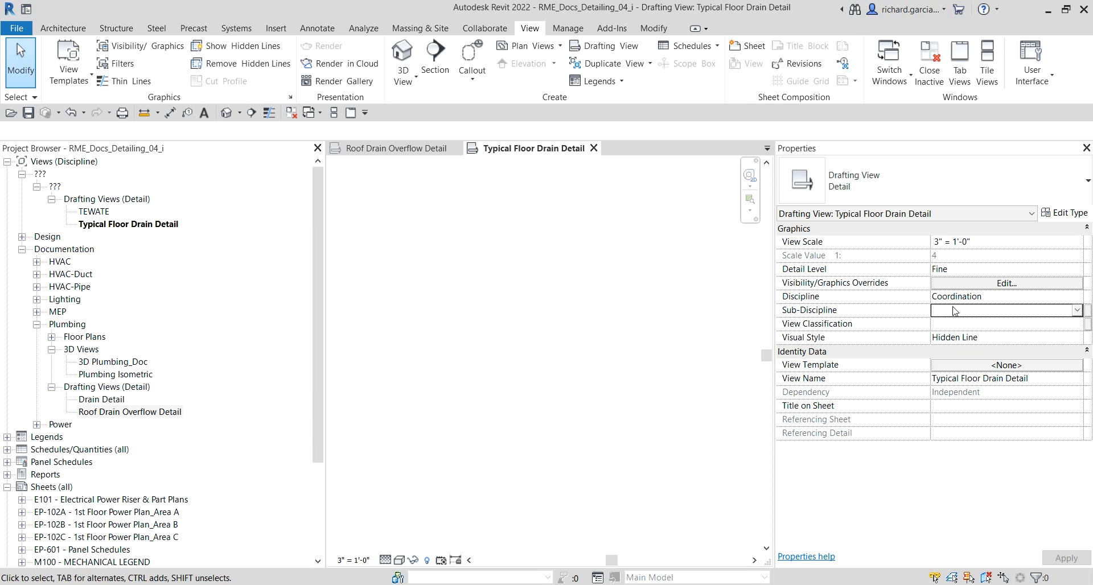
left_click(1077, 309)
scroll(1006, 336, "down", 2)
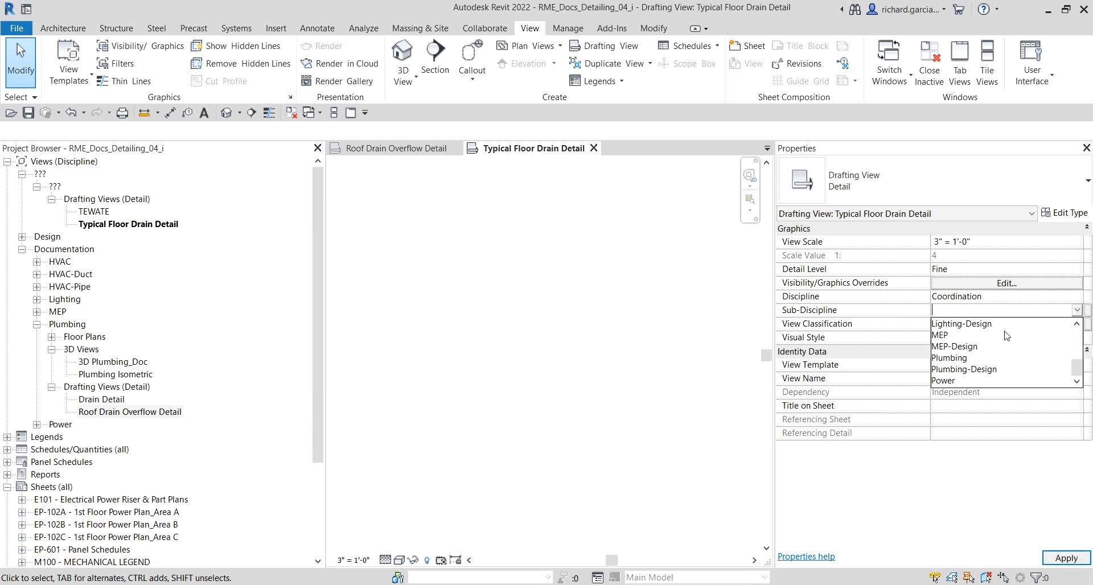
left_click(963, 357)
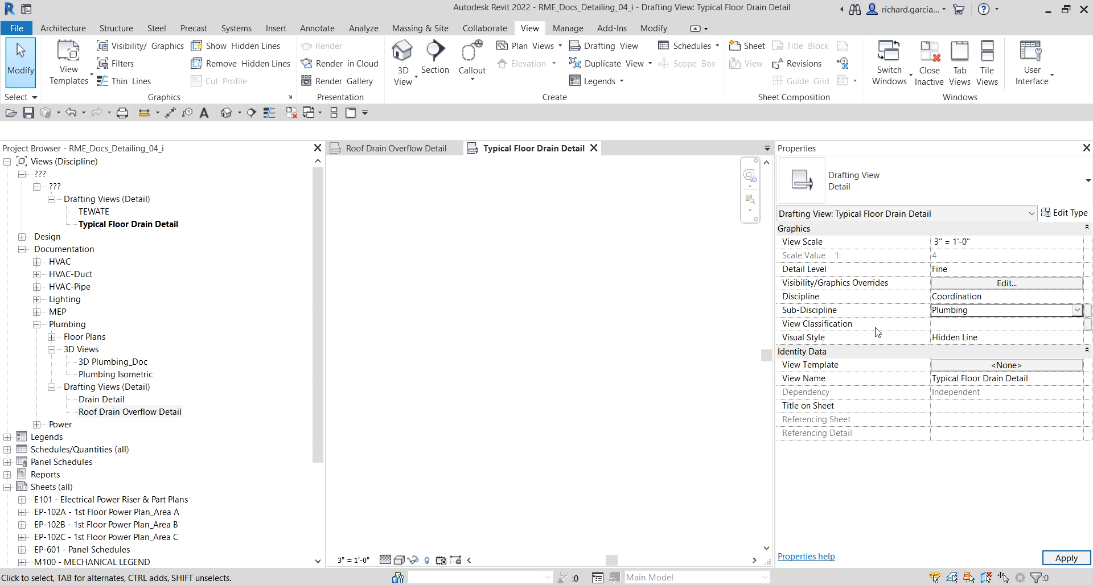
left_click(1072, 324)
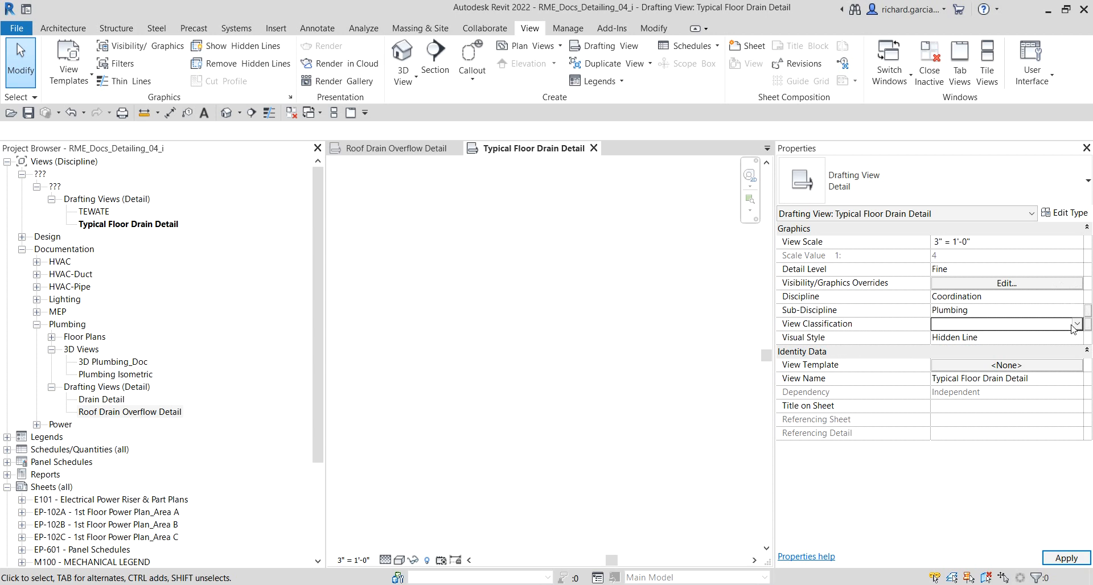
left_click(1076, 324)
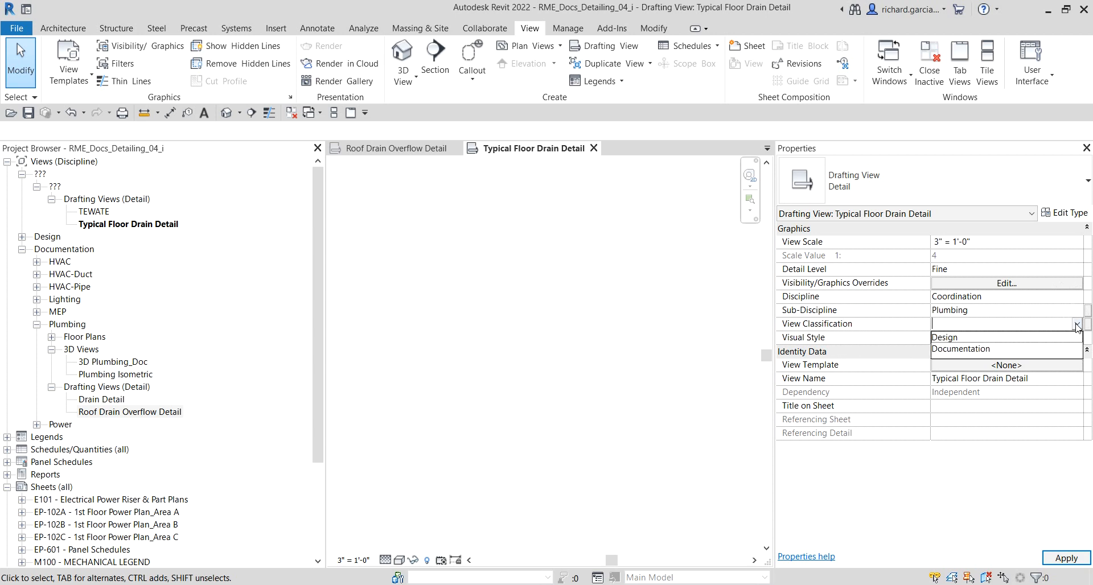
left_click(954, 349)
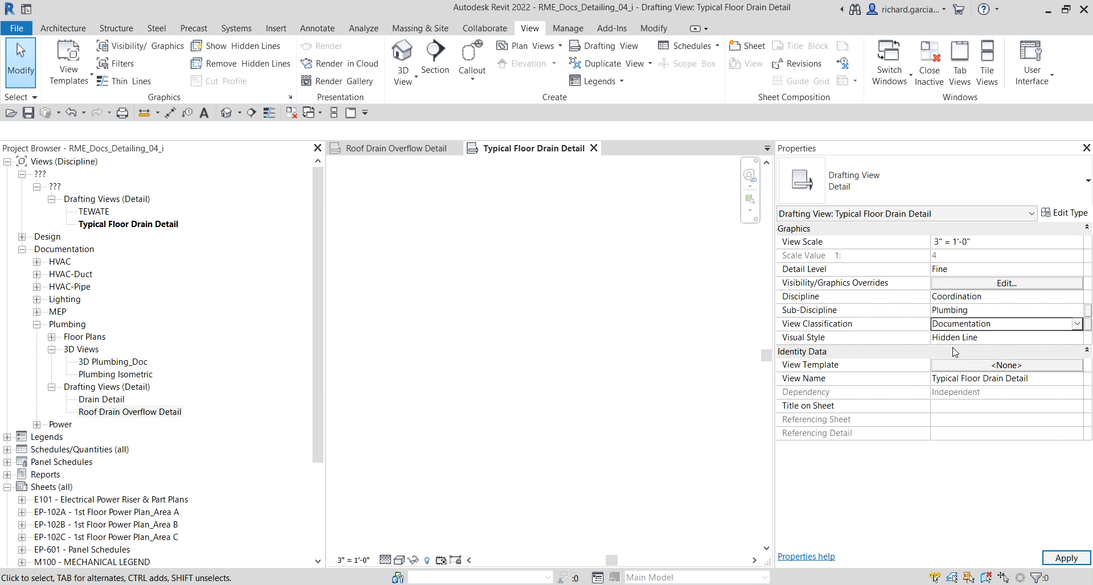
left_click(1069, 561)
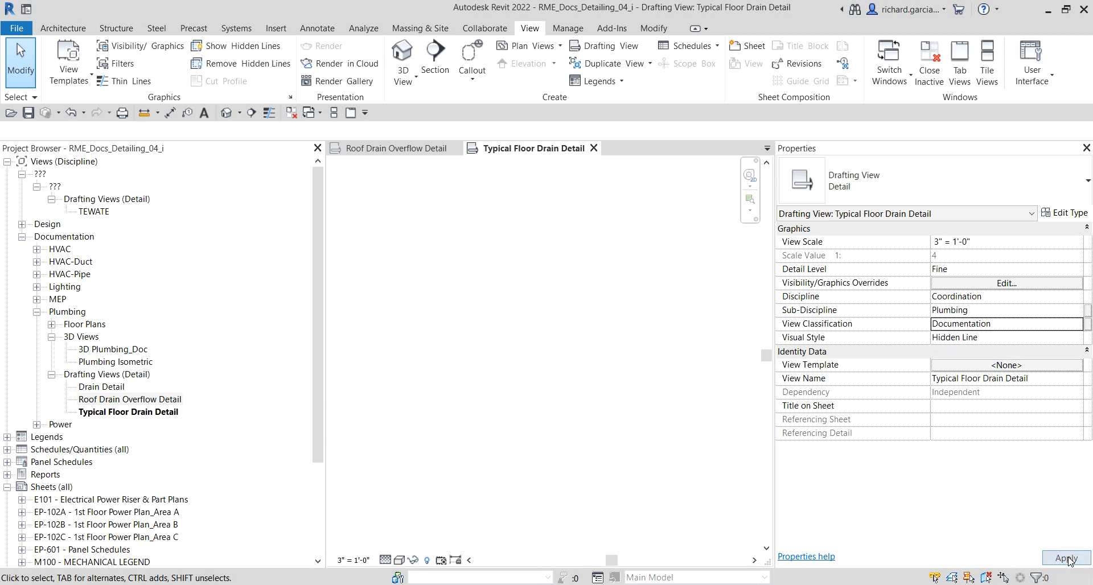
left_click(138, 414)
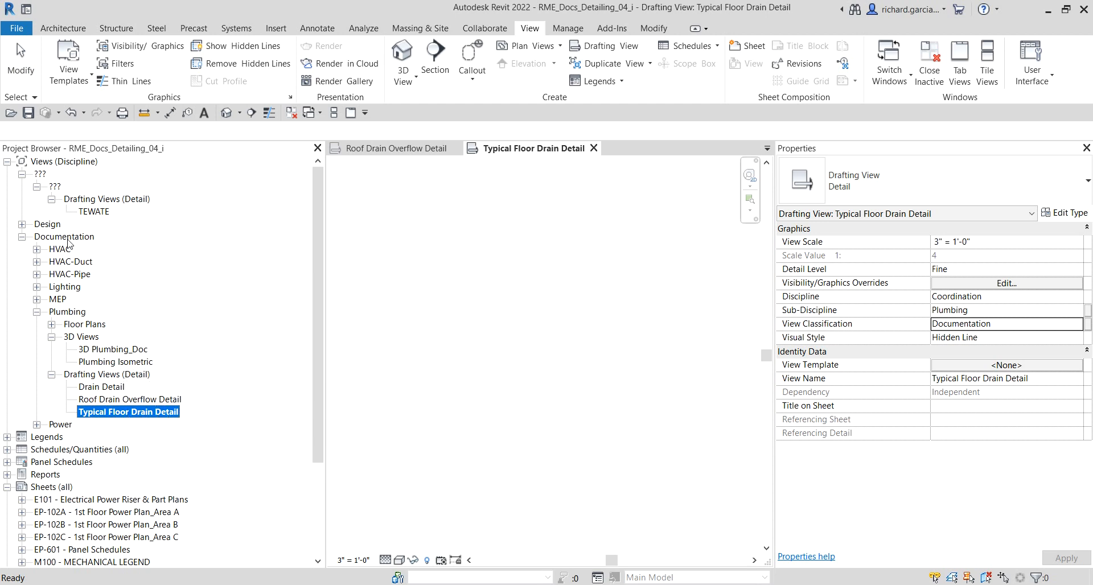
key("ctrl")
key("ctrl")
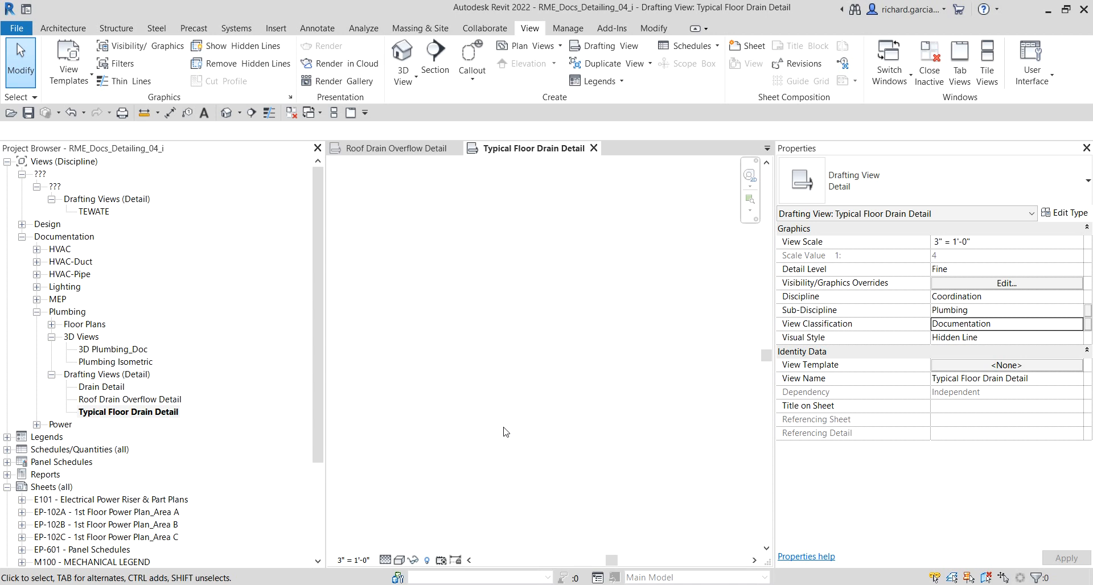
Step: Place a Floor Drain with Waterproofing-Section detail component in the middle of the view, then exit the command
left_click(324, 33)
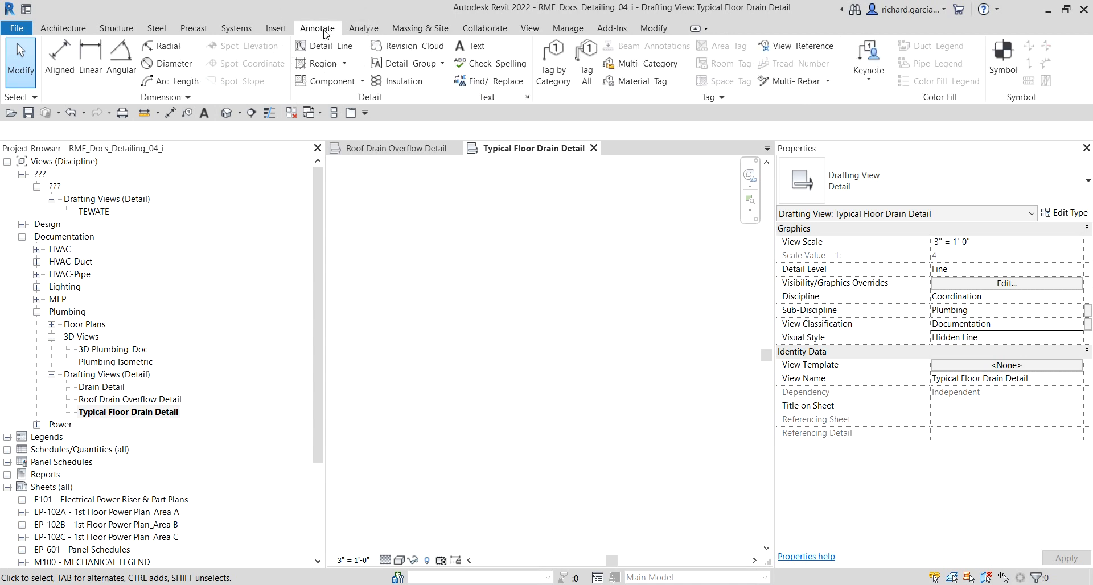
left_click(362, 81)
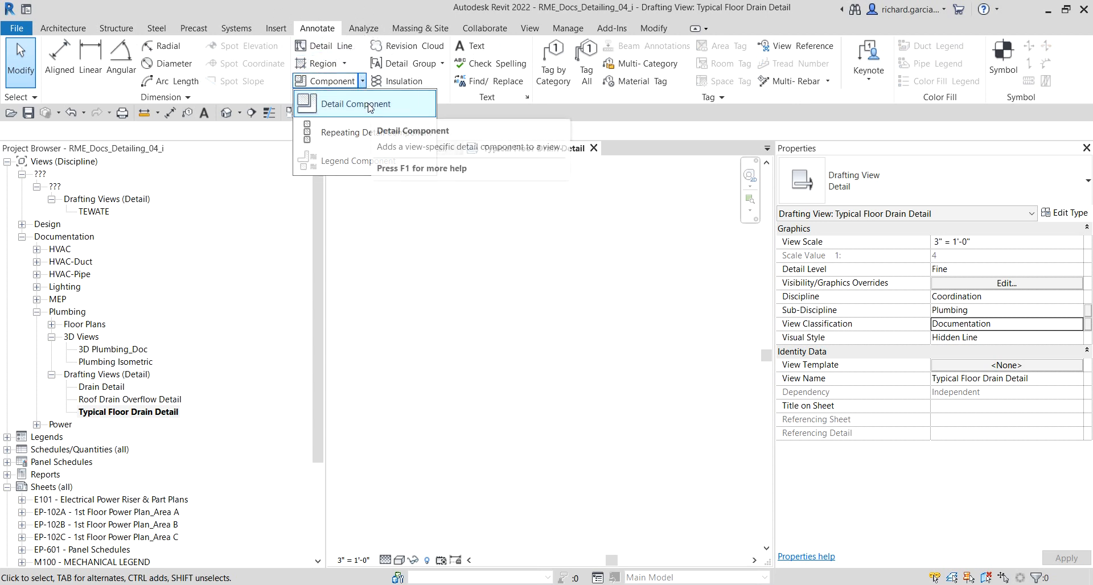
left_click(370, 106)
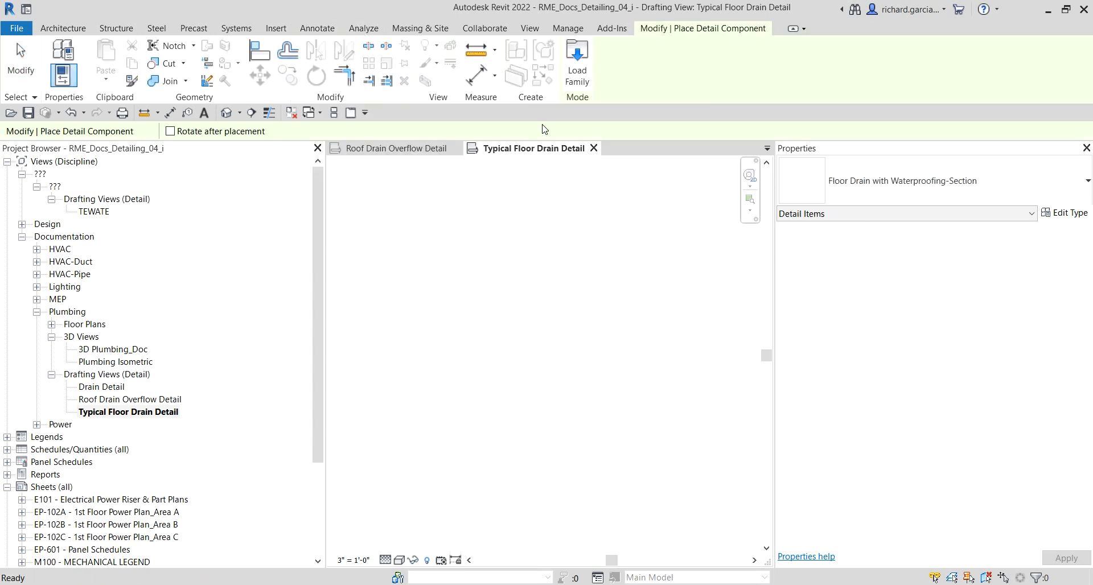
left_click(1026, 195)
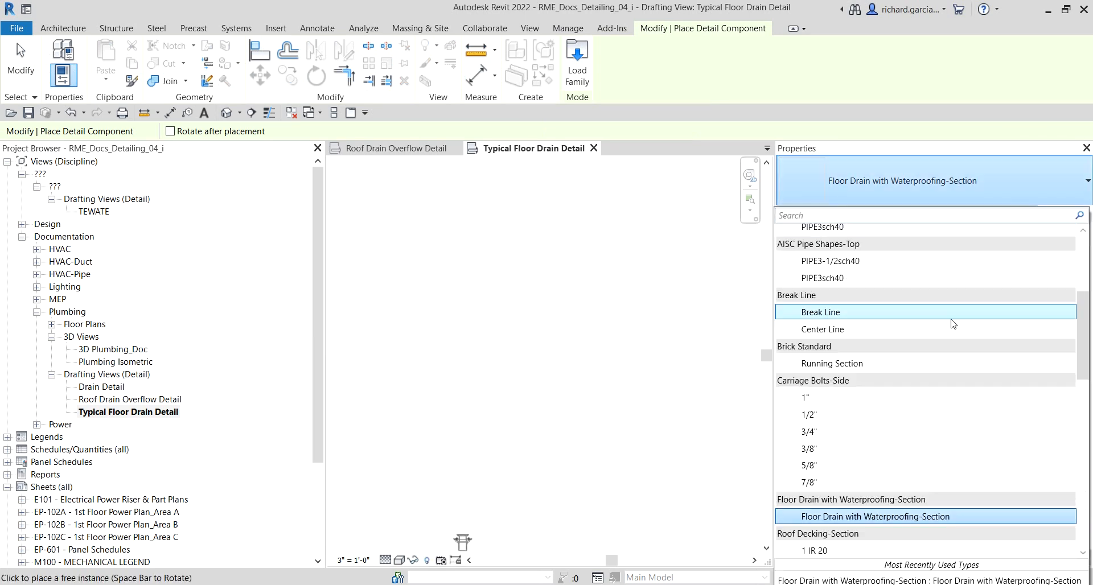
scroll(953, 324, "up", 4)
scroll(910, 336, "down", 7)
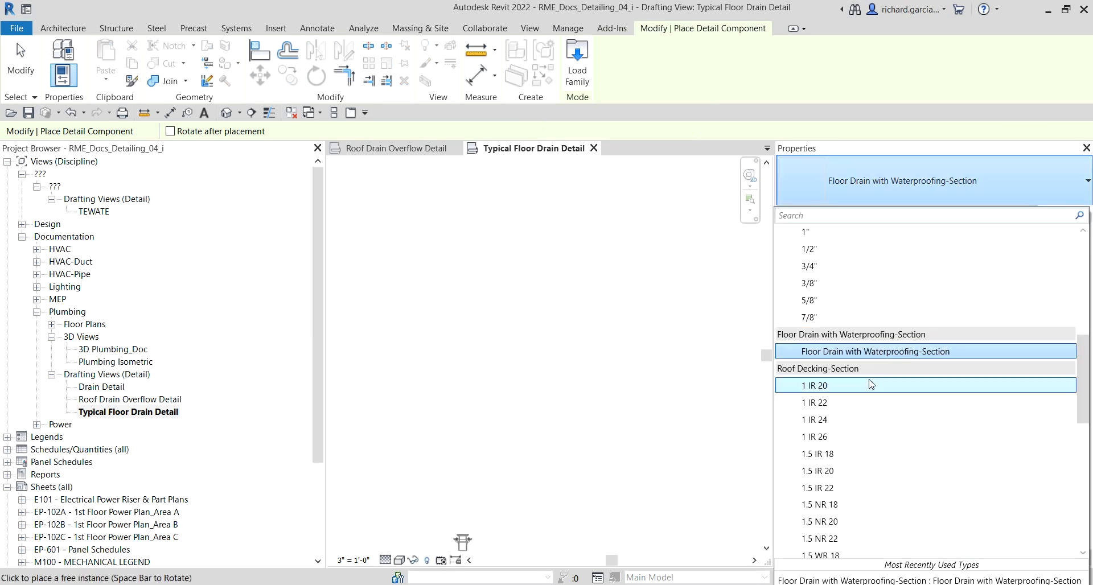
left_click(828, 356)
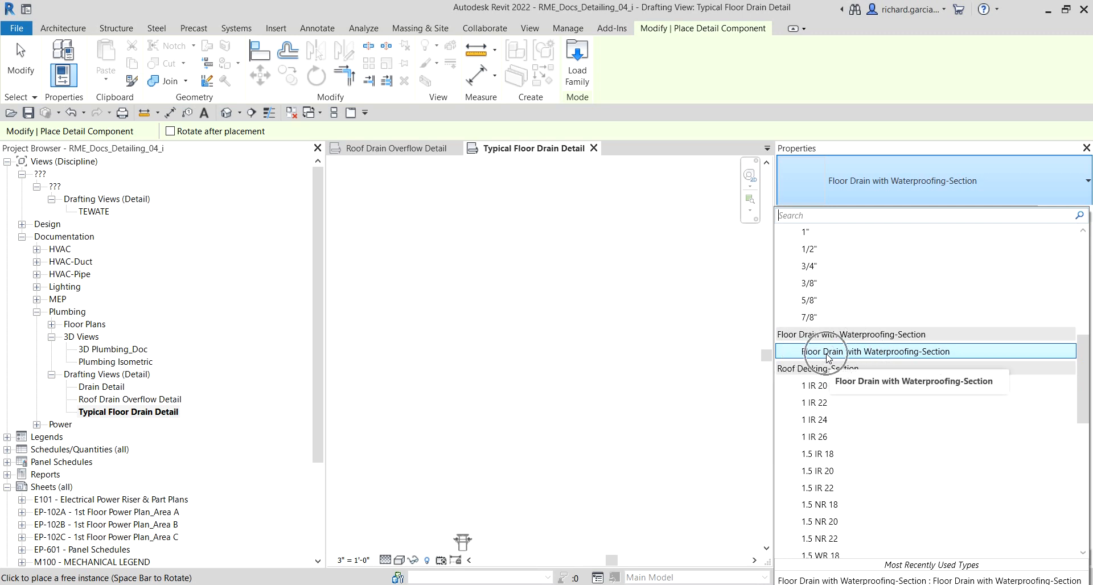
left_click(829, 356)
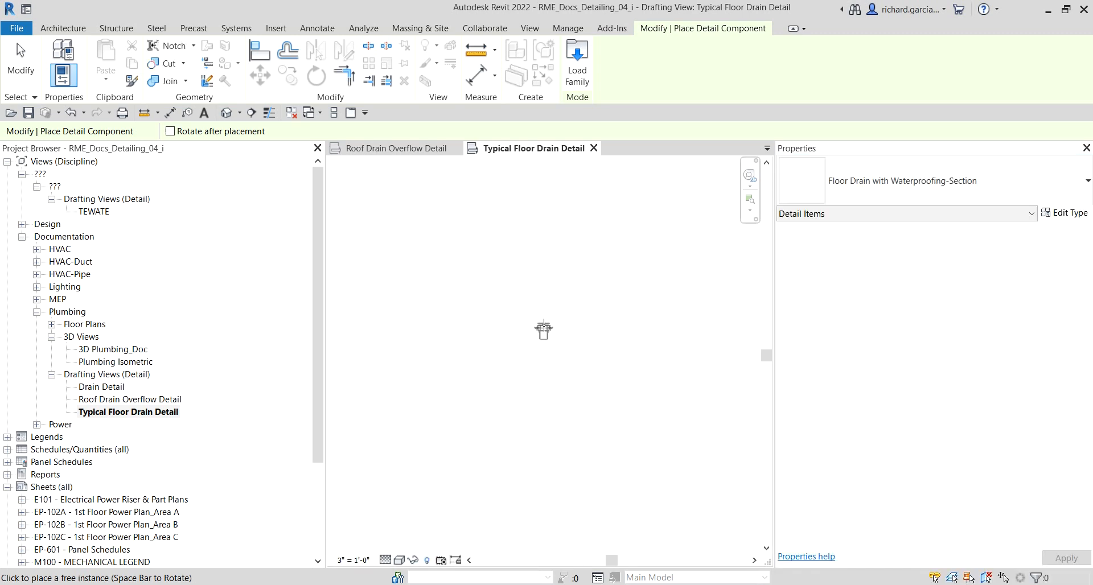
left_click(543, 324)
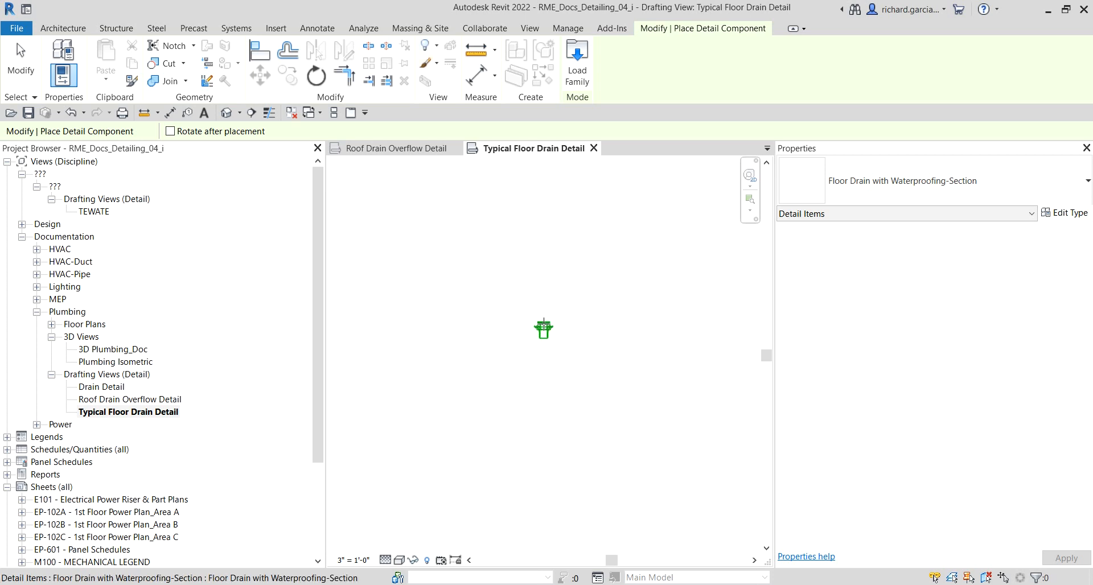
left_click(28, 66)
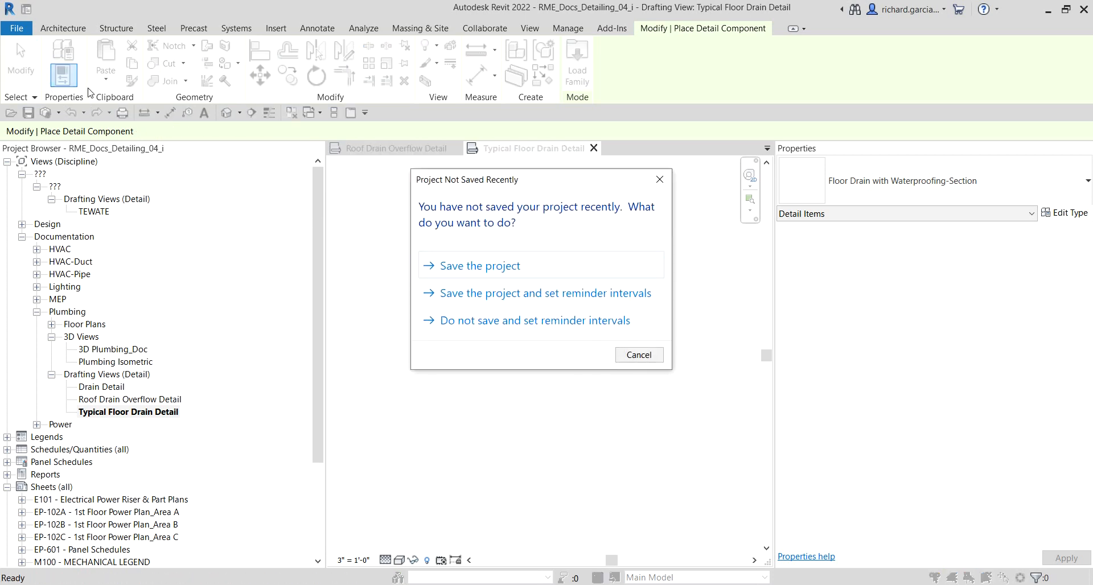
left_click(636, 358)
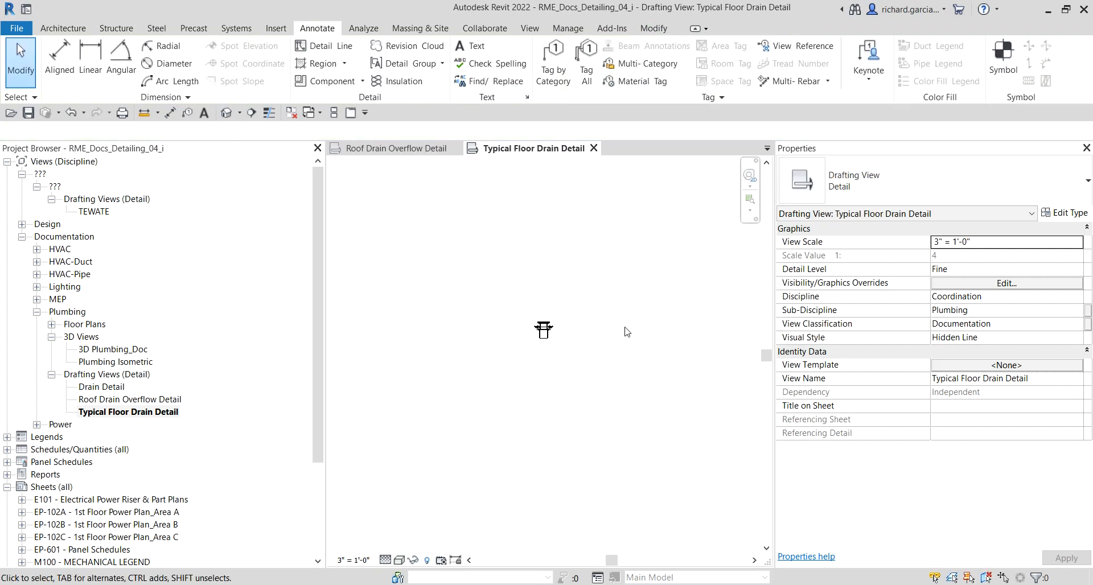
Step: Zoom to fit the placed floor drain component in the view
right_click(532, 239)
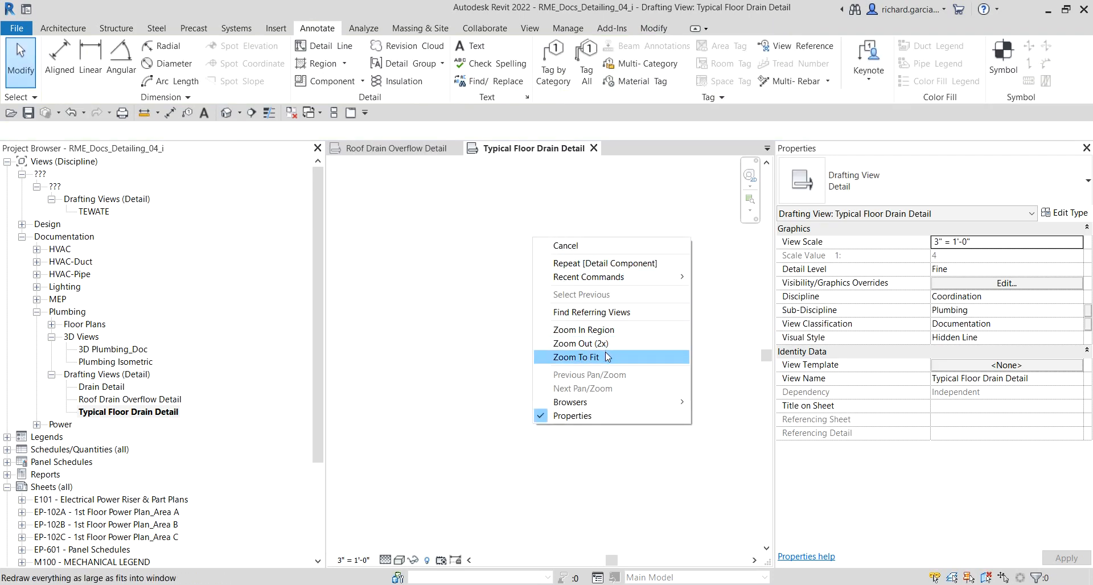
left_click(607, 331)
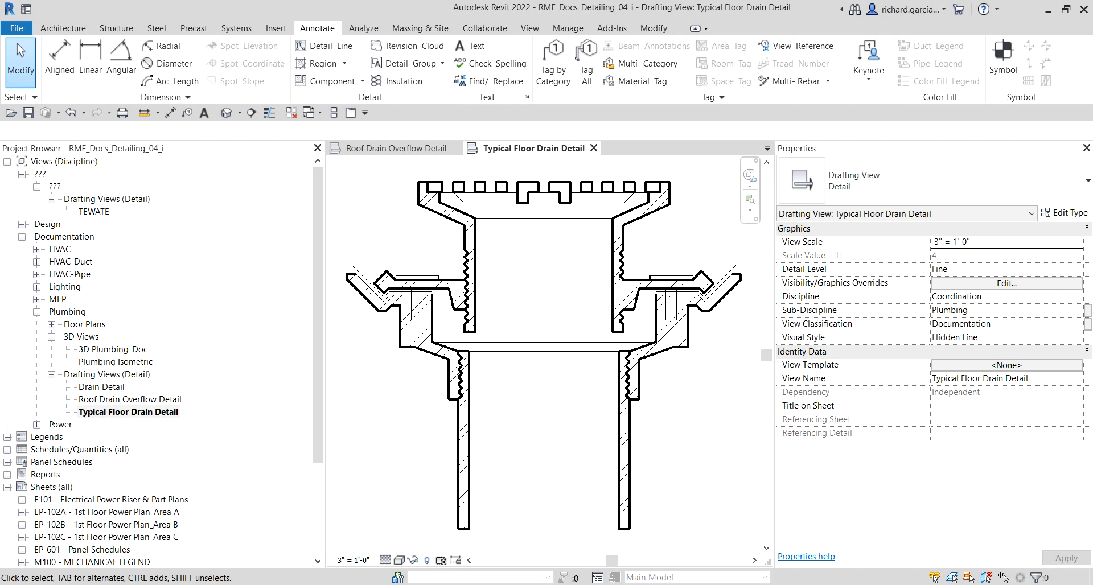
Step: Start a Filled Region boundary sketch with the rectangle tool, Medium Lines line style and the C.I.P. Concrete type
scroll(534, 294, "down", 3)
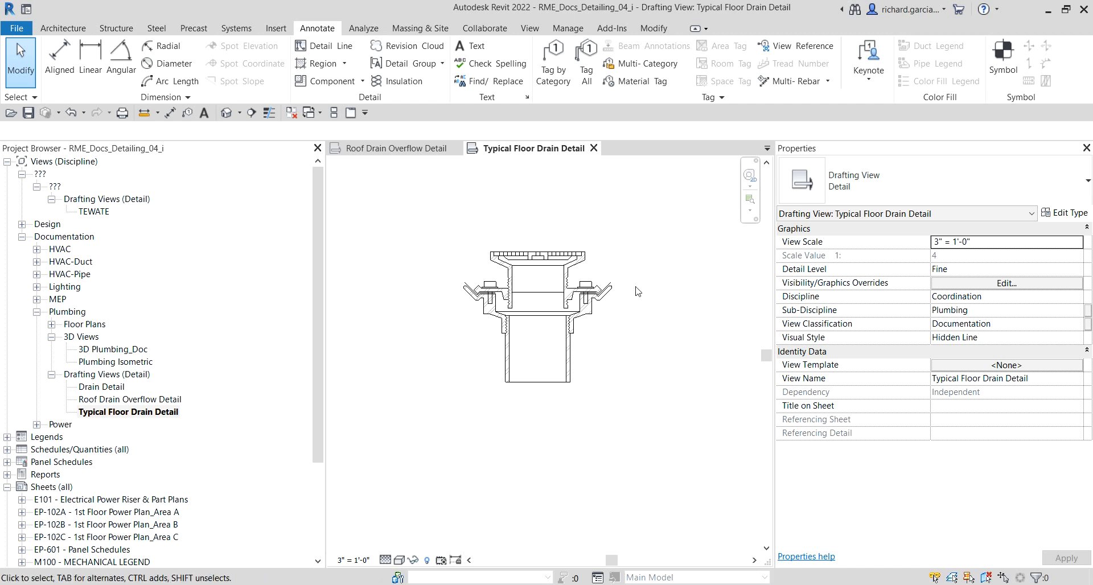
left_click(321, 30)
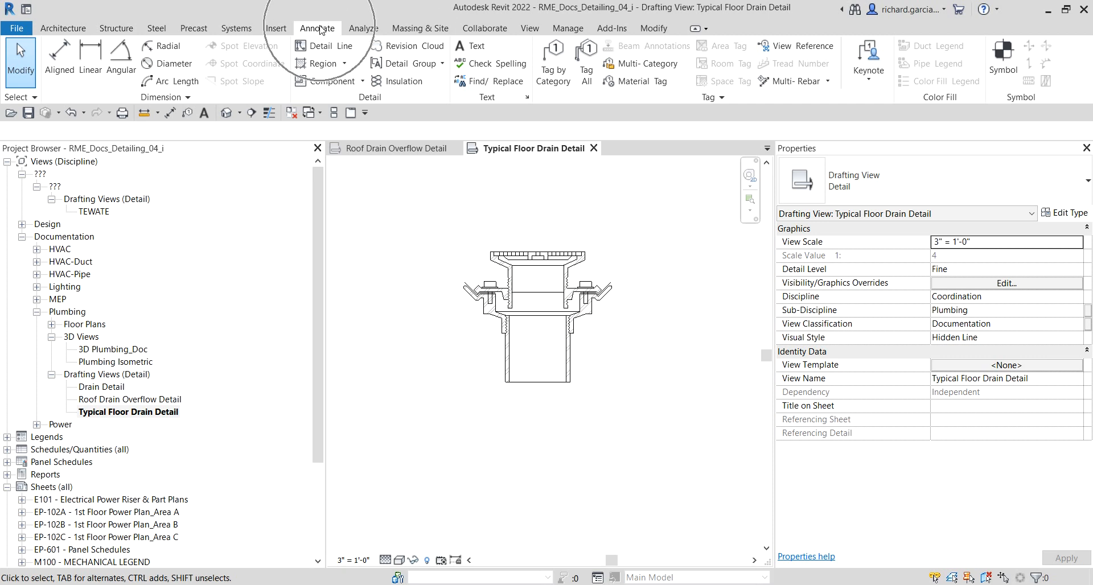
left_click(344, 63)
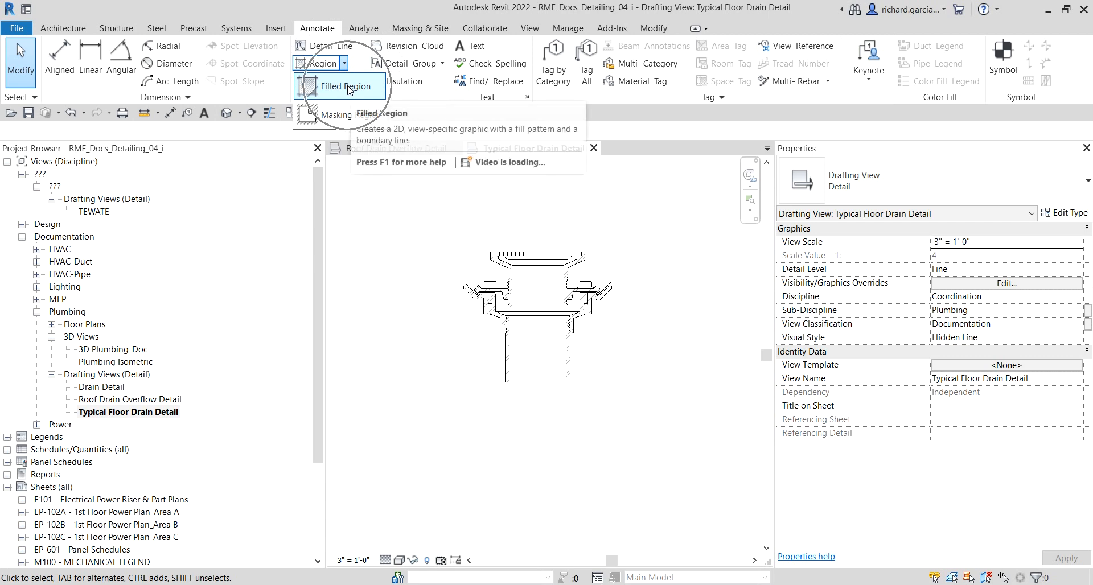
left_click(347, 88)
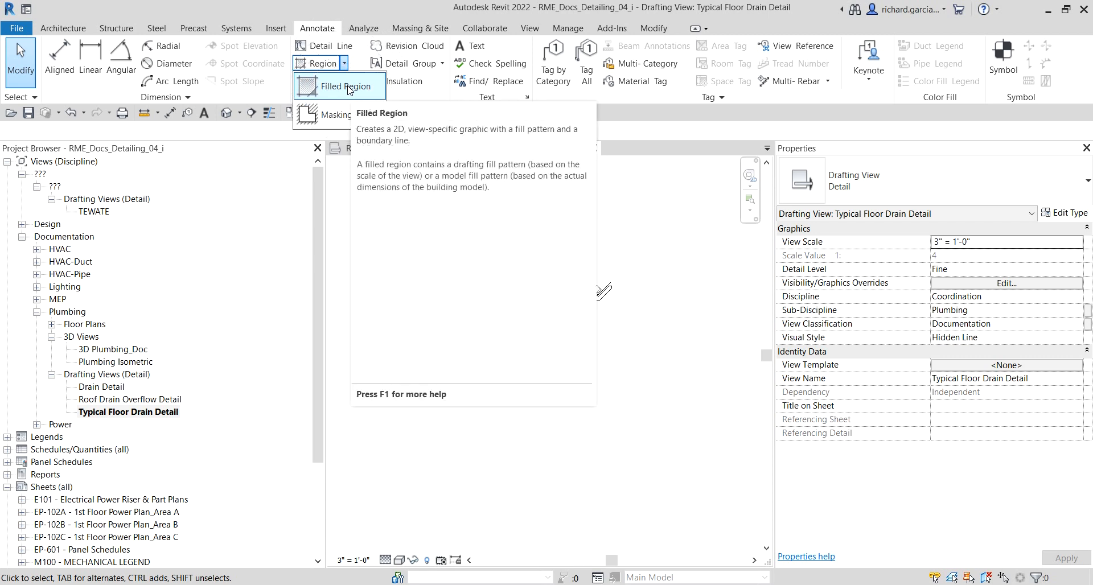
left_click(348, 88)
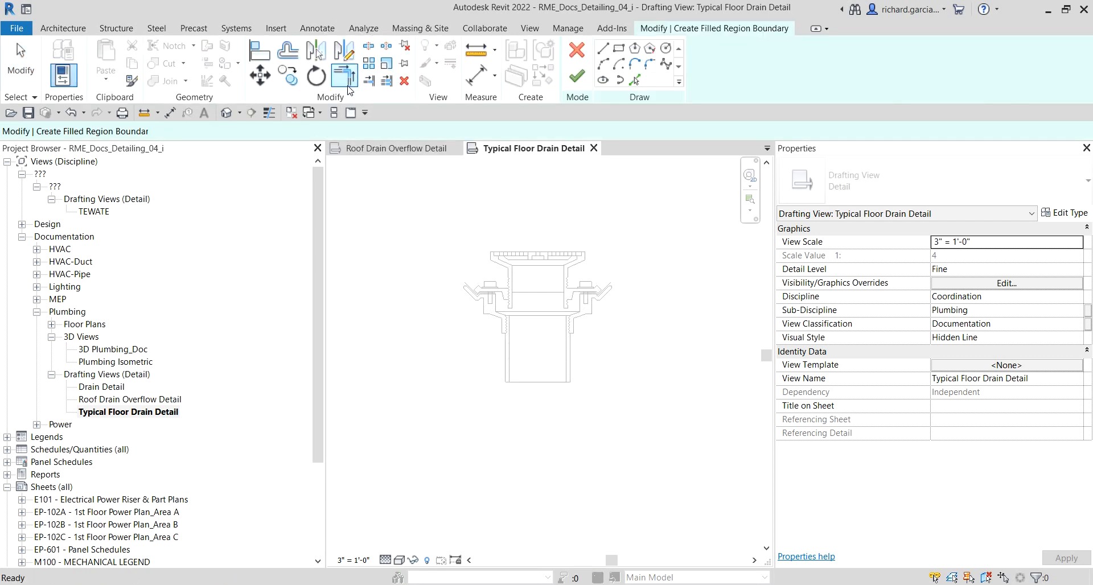
left_click(619, 50)
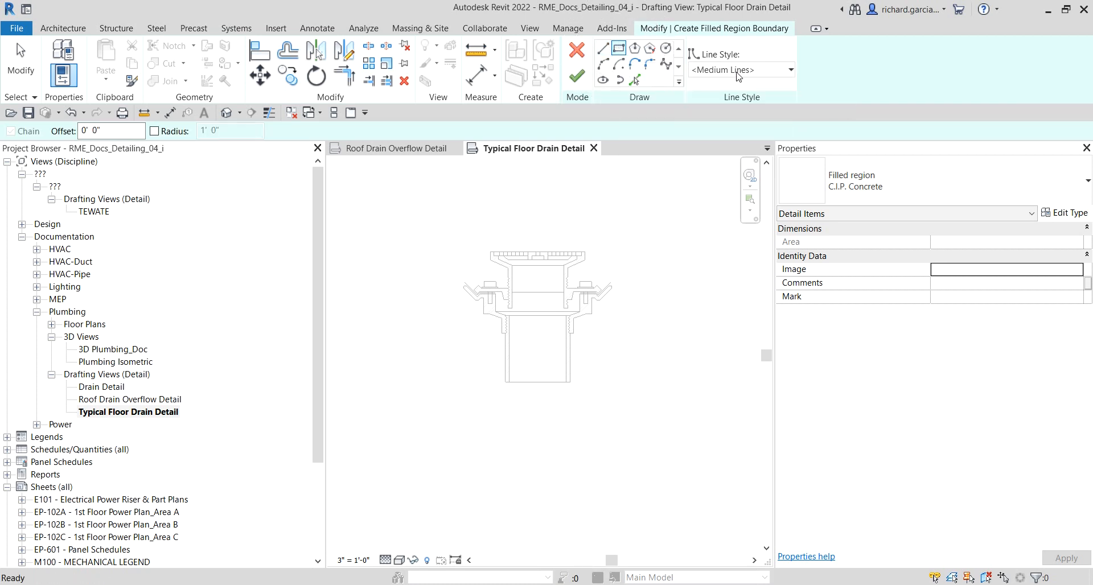
key("ctrl")
left_click(741, 70)
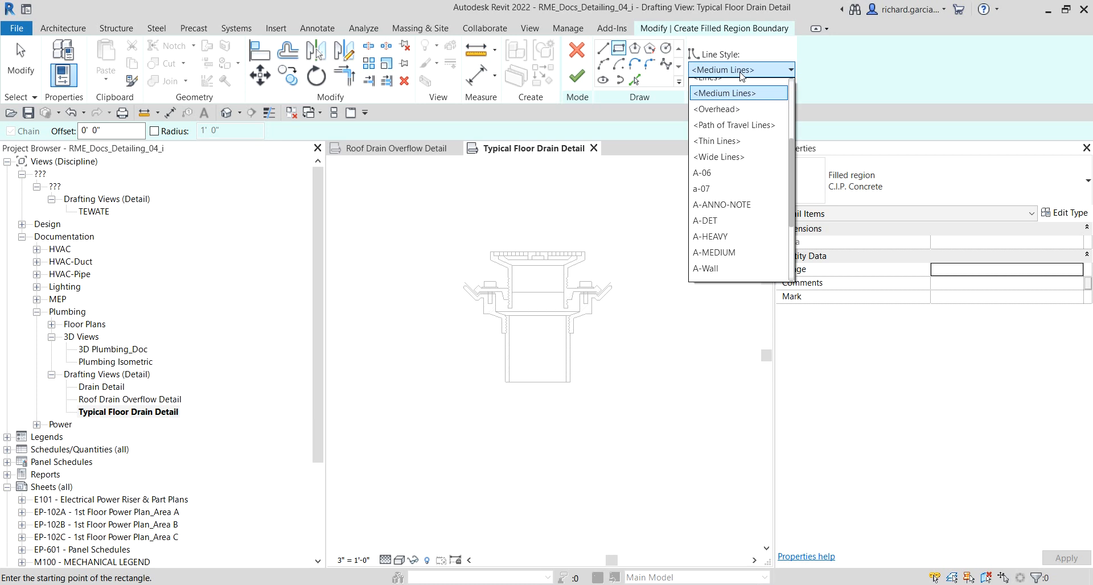
left_click(741, 74)
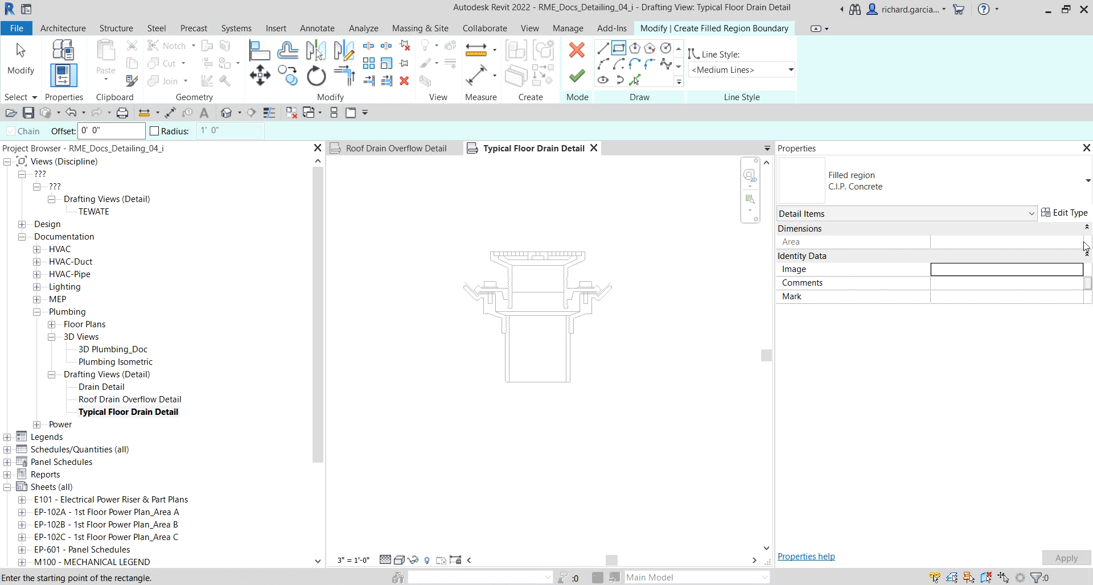
left_click(953, 183)
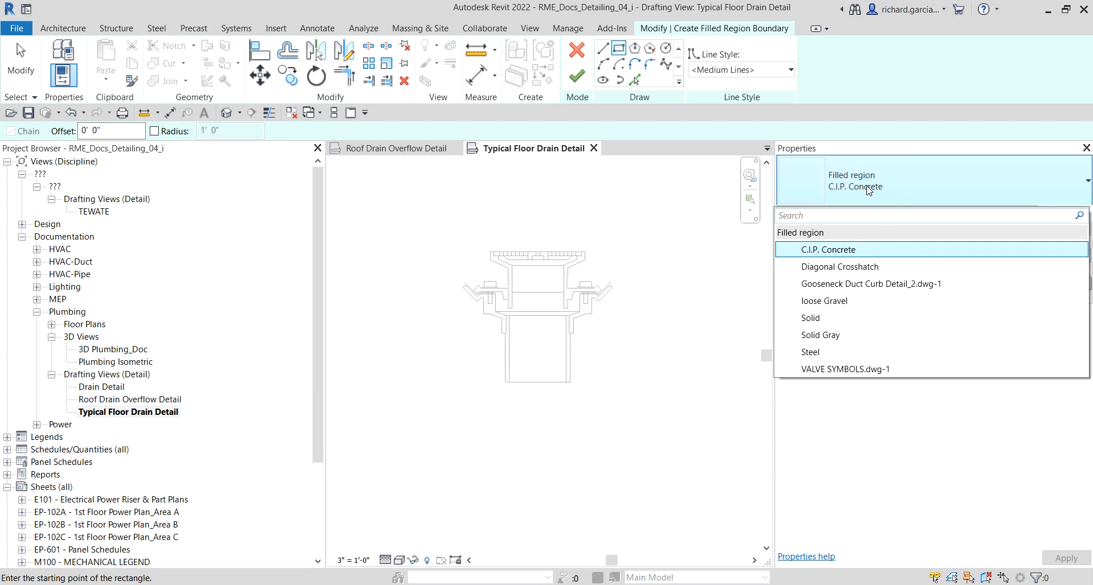
left_click(842, 257)
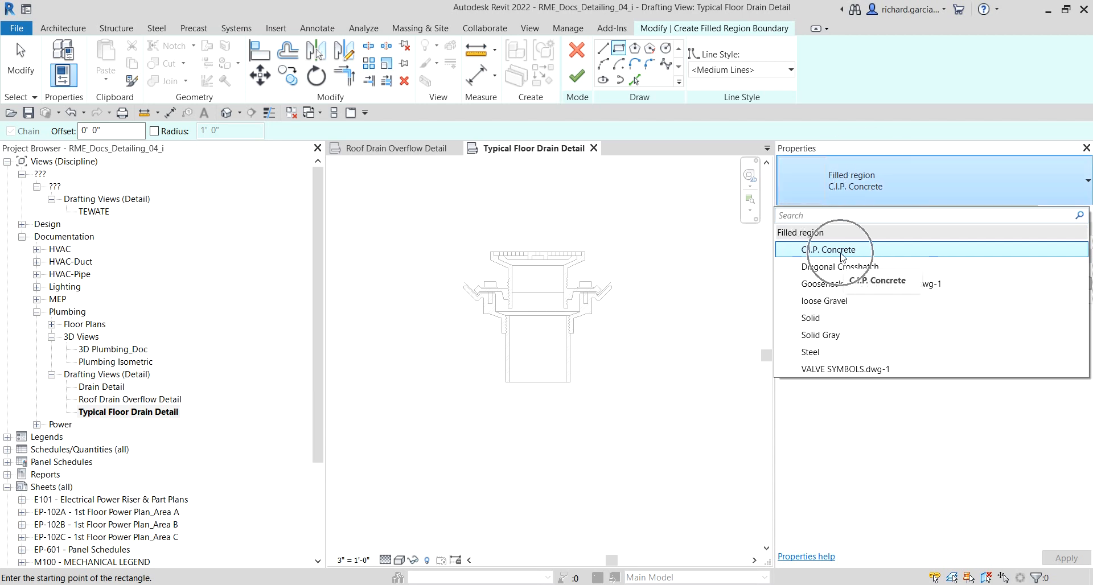
left_click(843, 258)
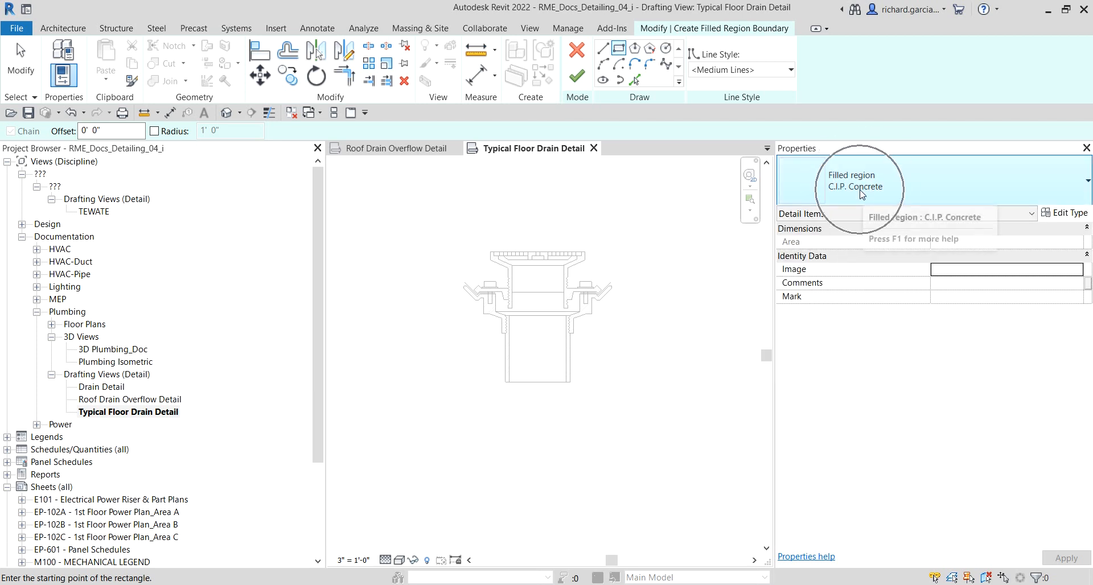
Step: Draw a rectangle about 1'-8" wide extending left from the top of the floor drain
scroll(569, 250, "up", 6)
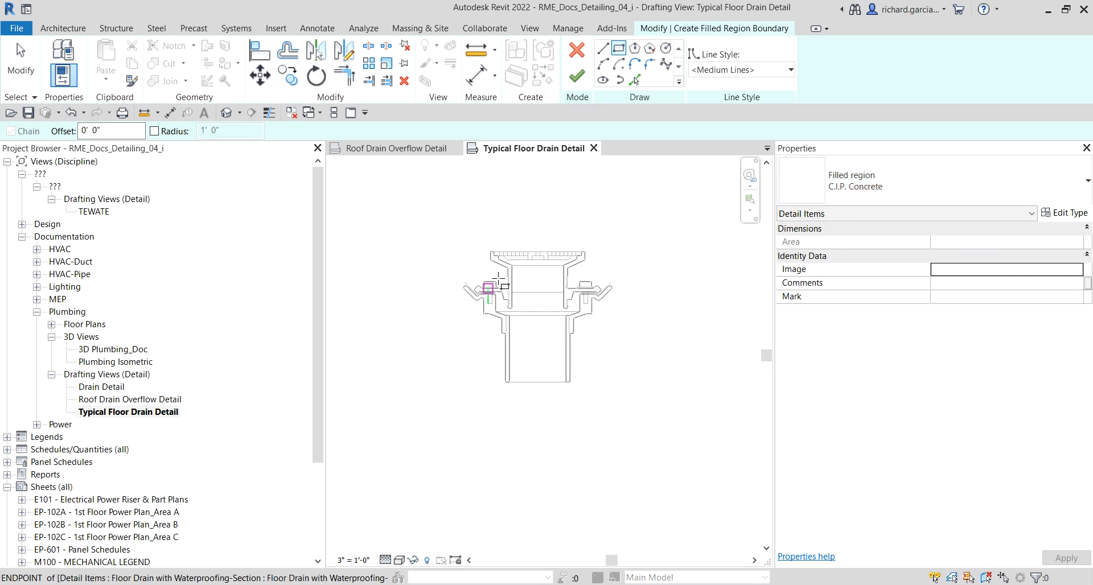
middle_click_drag(650, 234, 613, 304)
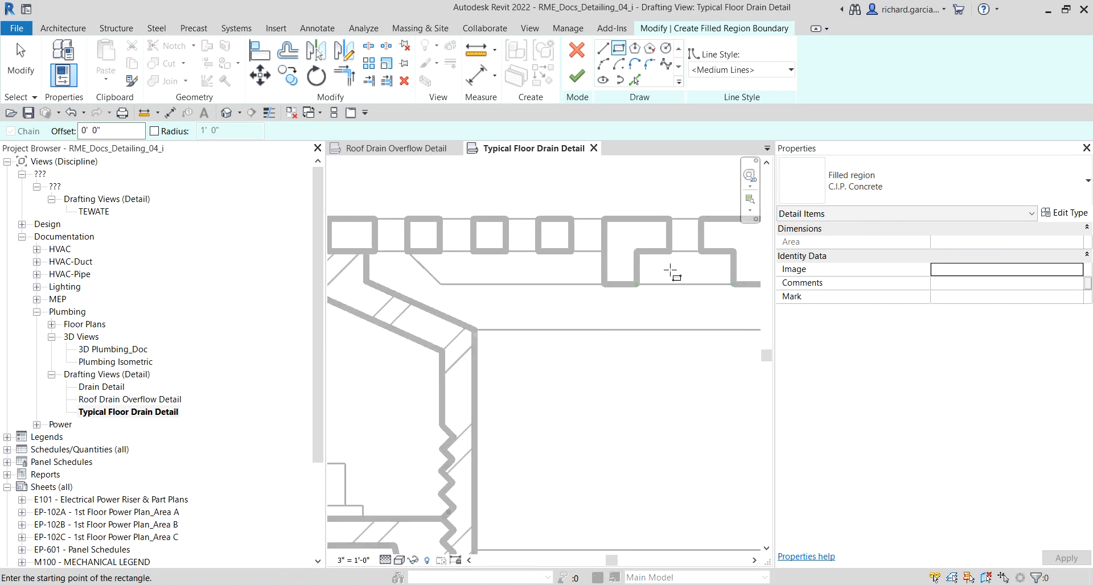
scroll(546, 381, "down", 6)
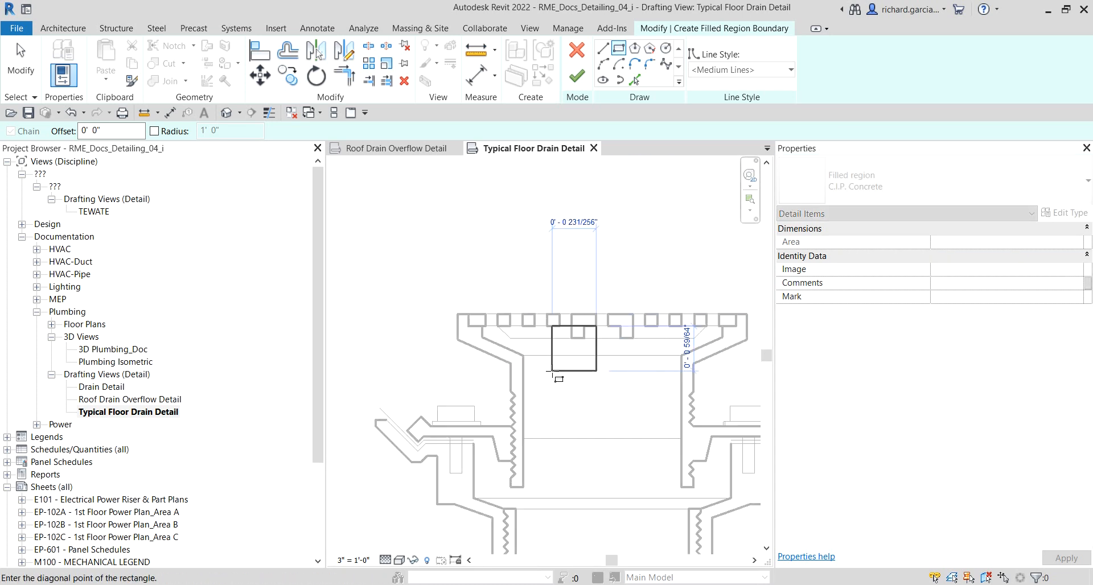
left_click(630, 306)
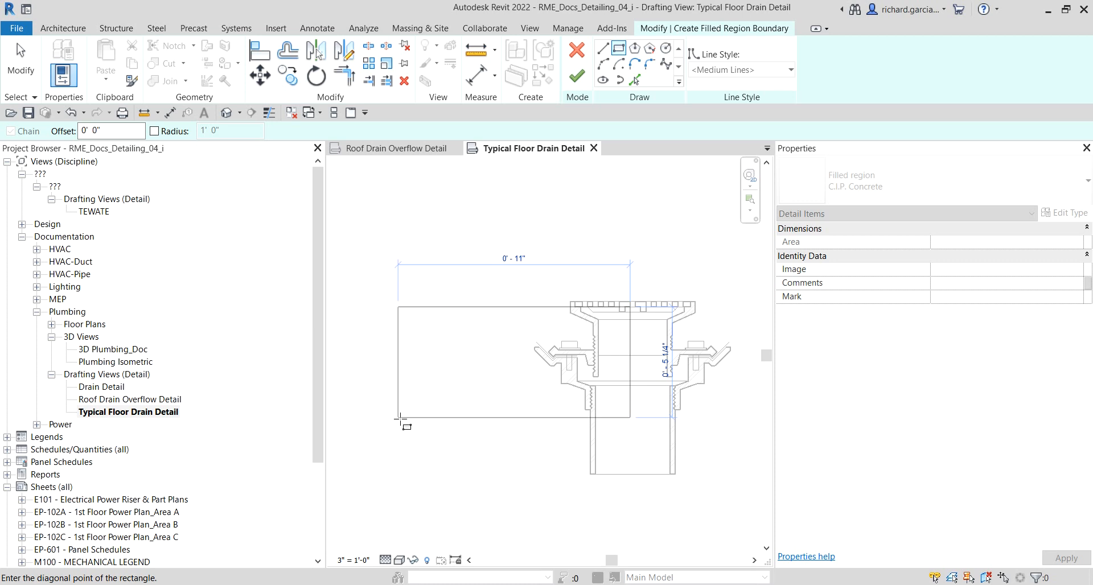
scroll(484, 407, "down", 2)
middle_click_drag(491, 416, 512, 406)
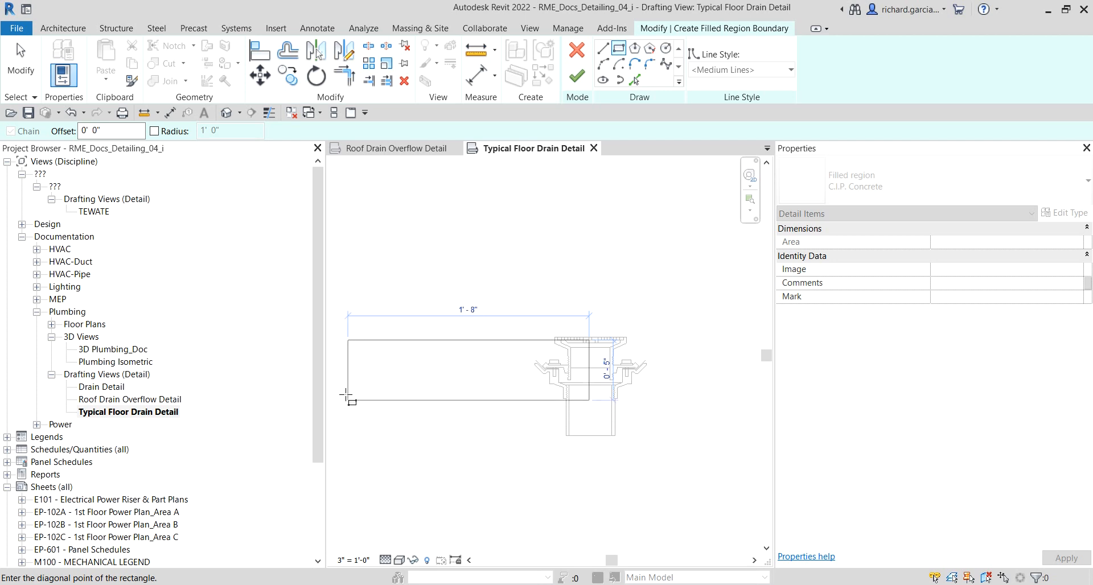
left_click(348, 400)
Step: Edit the rectangle's temporary height dimension beside the drain
scroll(478, 301, "up", 3)
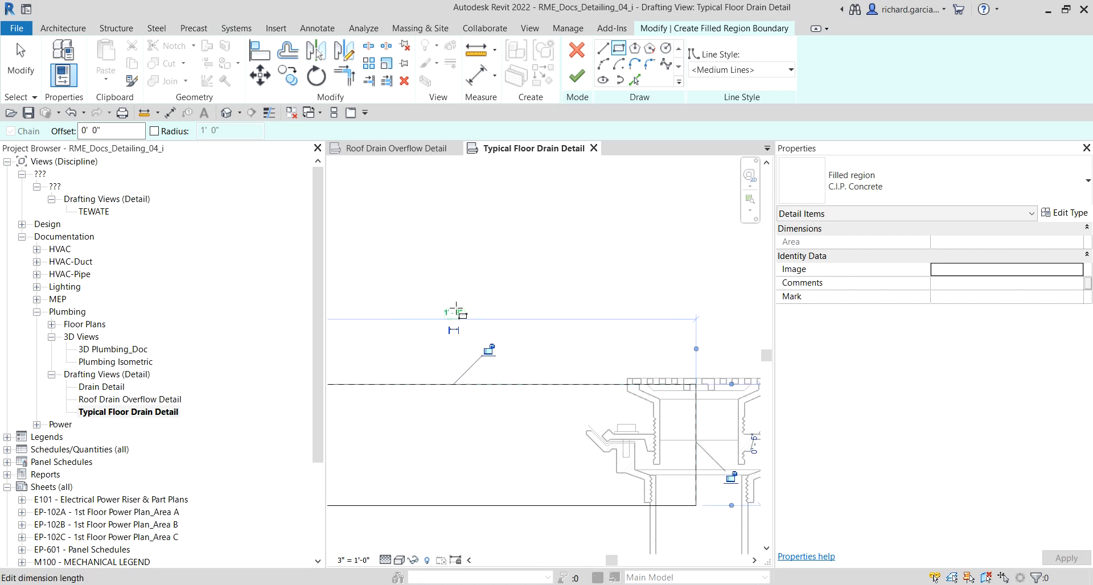
middle_click_drag(696, 440, 609, 401)
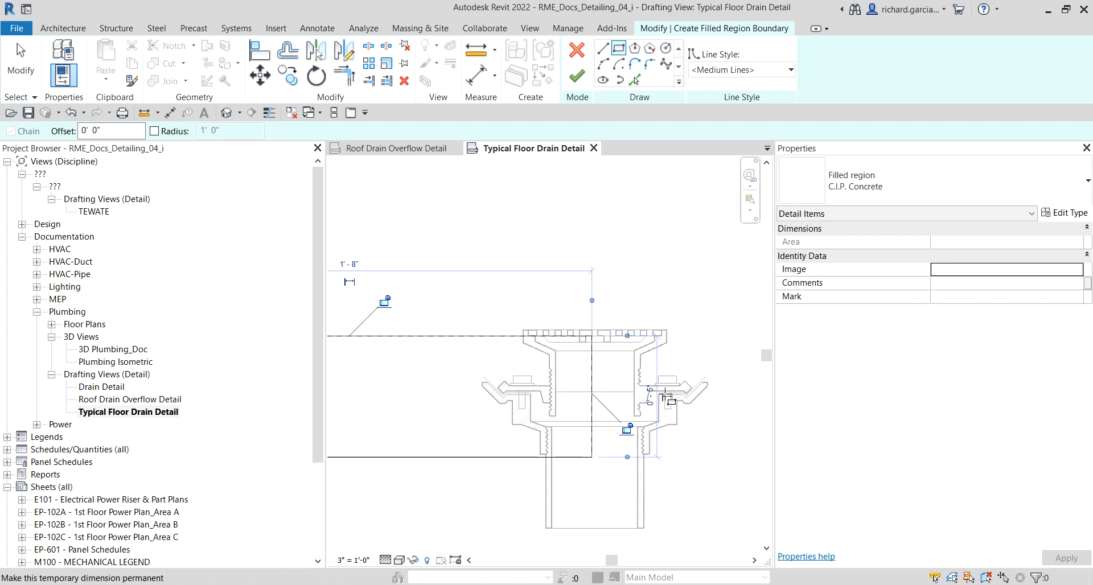
scroll(644, 402, "up", 4)
left_click(639, 399)
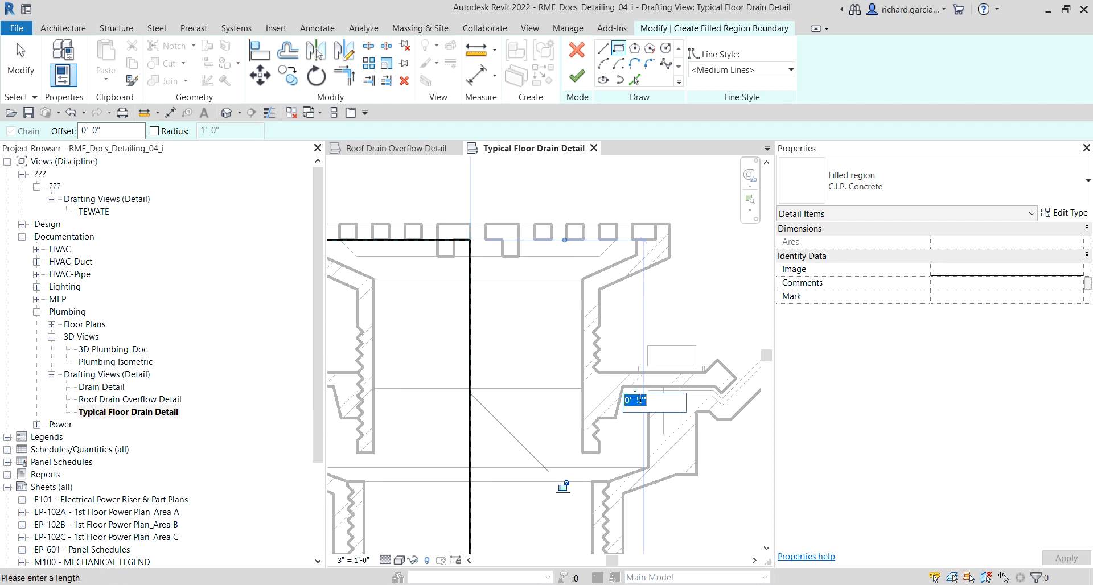
left_click(656, 395)
key("Return")
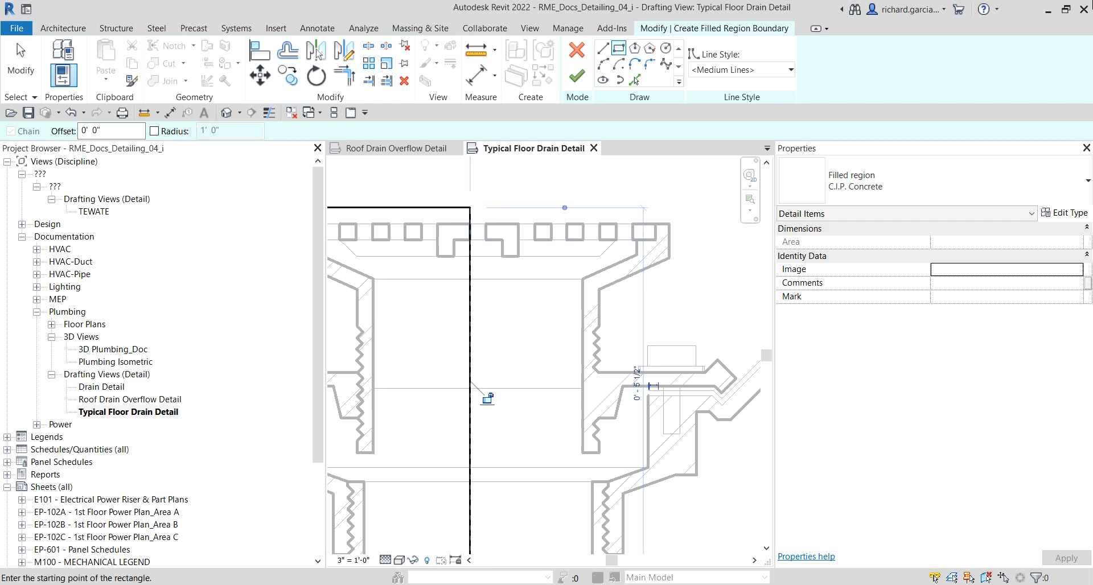
Step: Select all four rectangle sketch lines and move them down to the endpoint on the drain's top flange
scroll(528, 371, "down", 3)
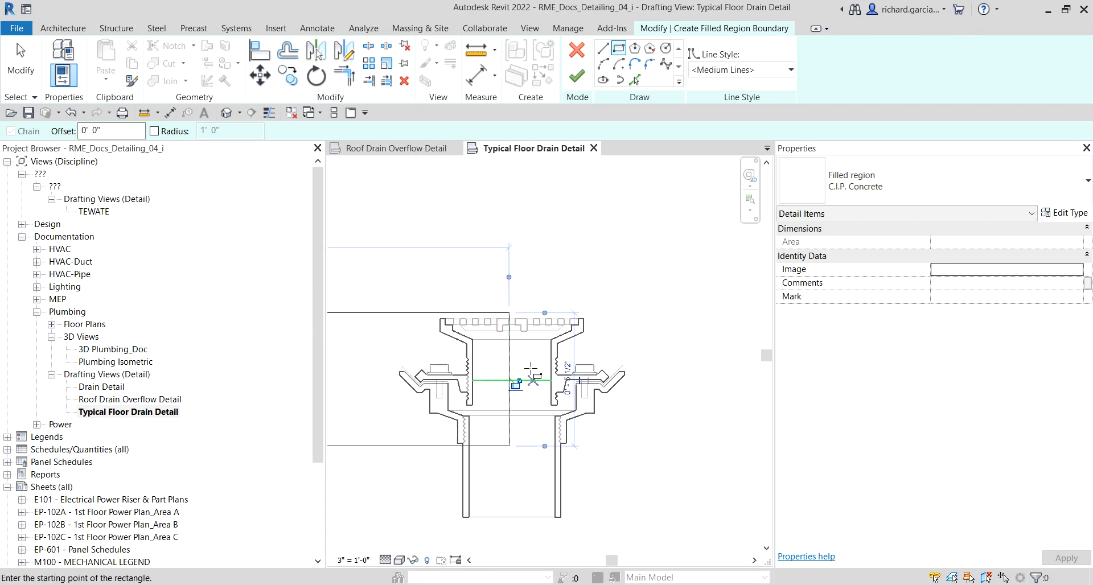
middle_click_drag(521, 373, 732, 373)
left_click(20, 63)
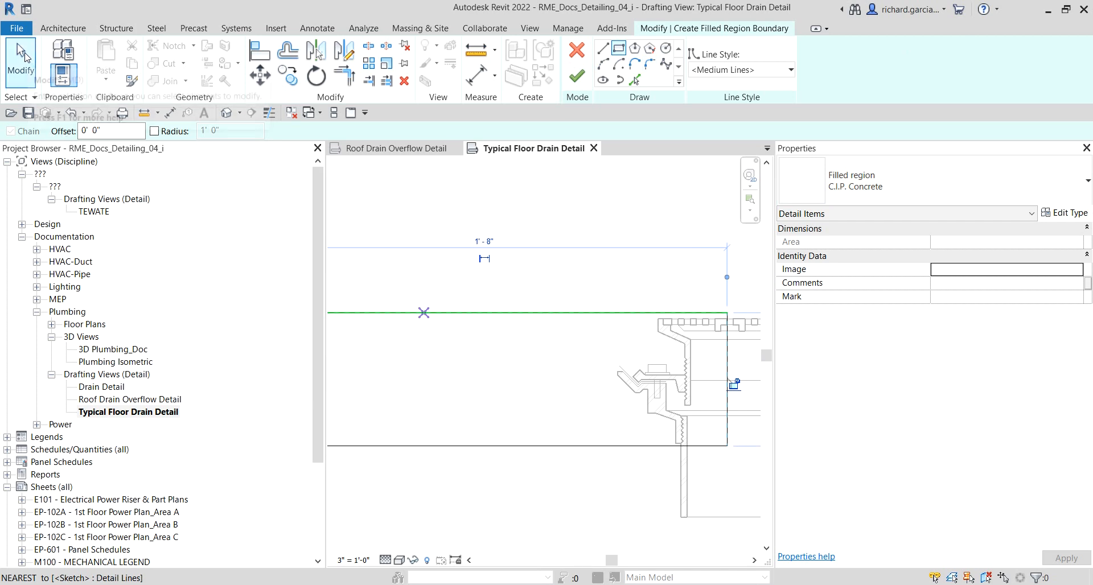
scroll(565, 370, "down", 2)
mouse_move(349, 264)
left_mouse_down()
mouse_move(387, 305)
mouse_move(730, 487)
left_mouse_up()
scroll(657, 310, "up", 3)
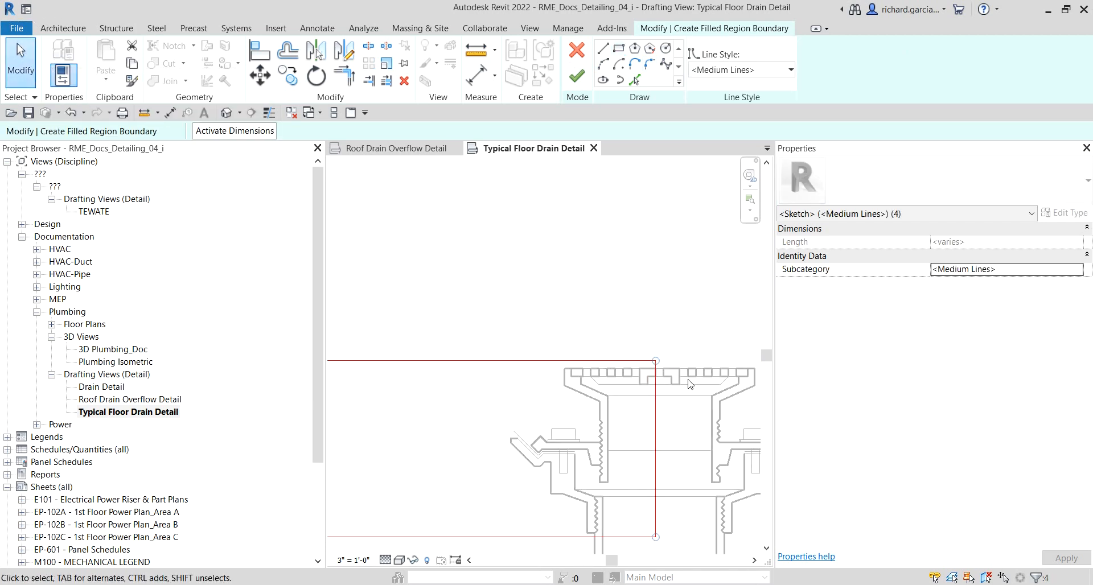
scroll(669, 378, "up", 5)
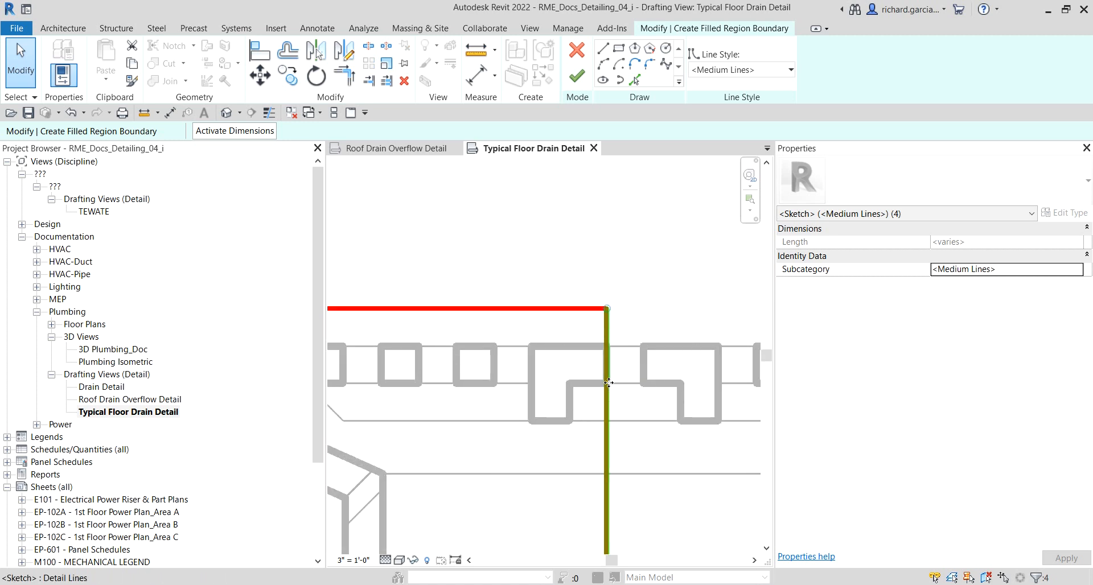
left_click(259, 76)
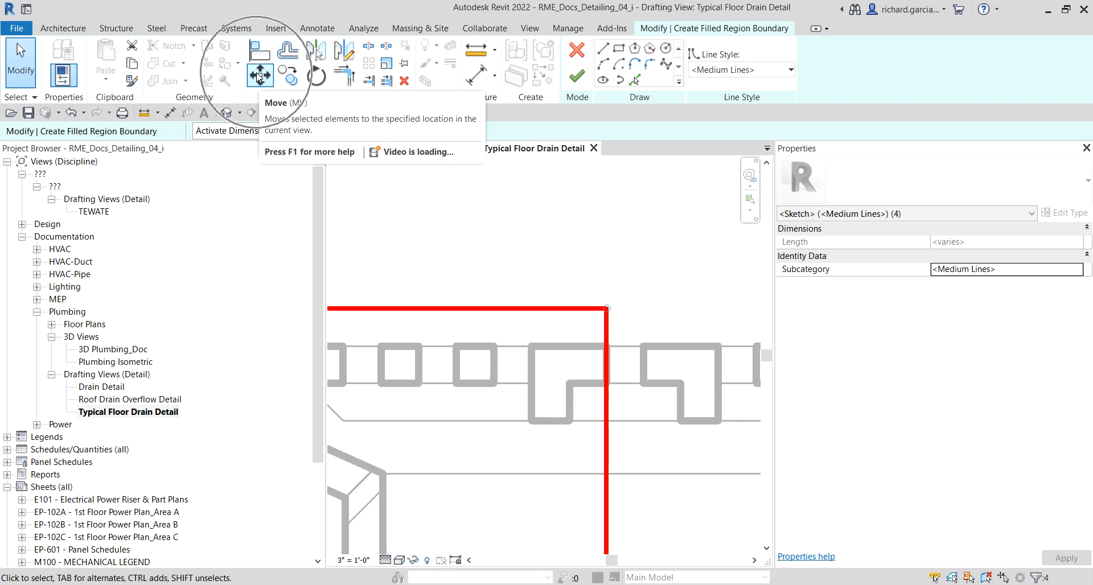
left_click(607, 309)
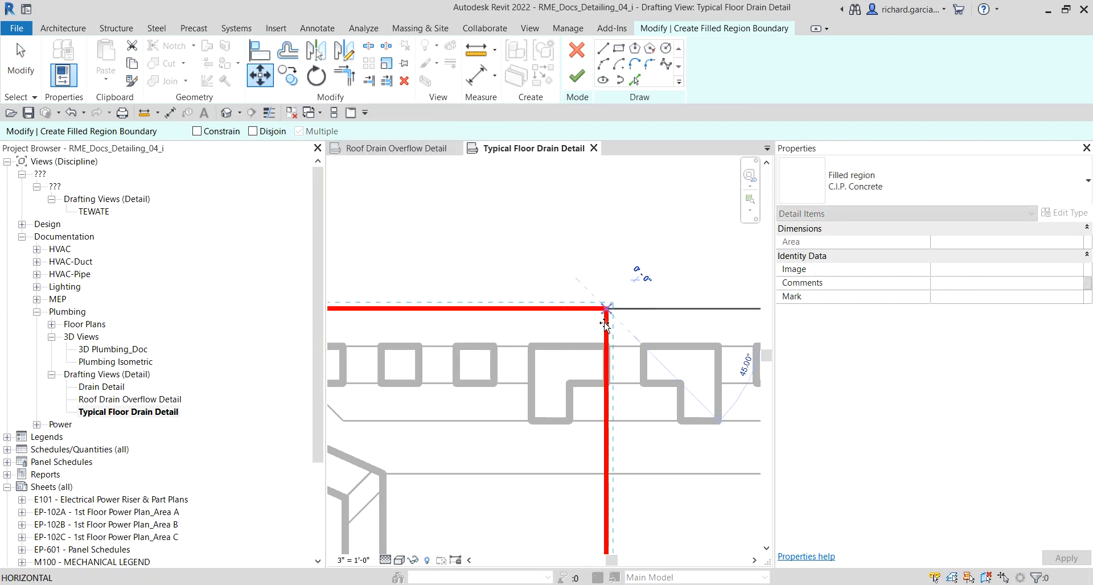
left_click(607, 383)
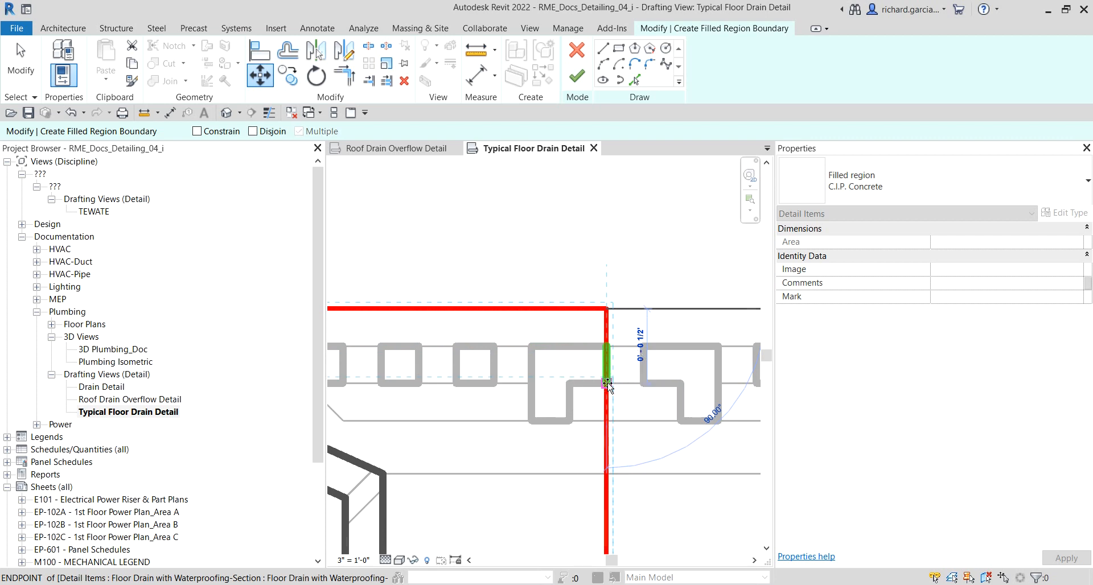
scroll(526, 261, "down", 5)
scroll(525, 265, "down", 3)
Step: Finish the concrete filled region boundary
left_click(647, 356)
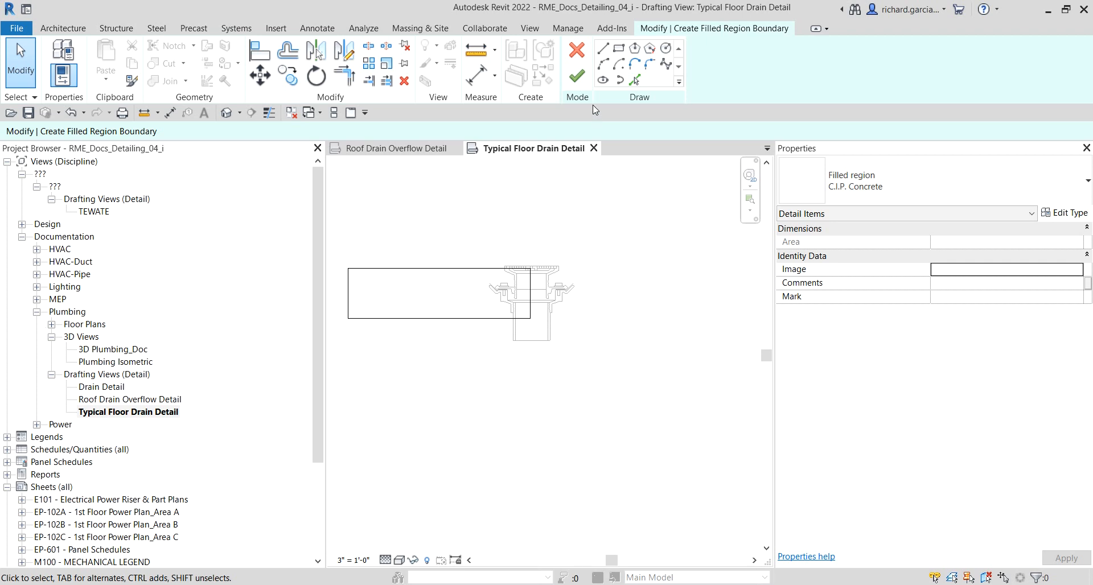
left_click(578, 74)
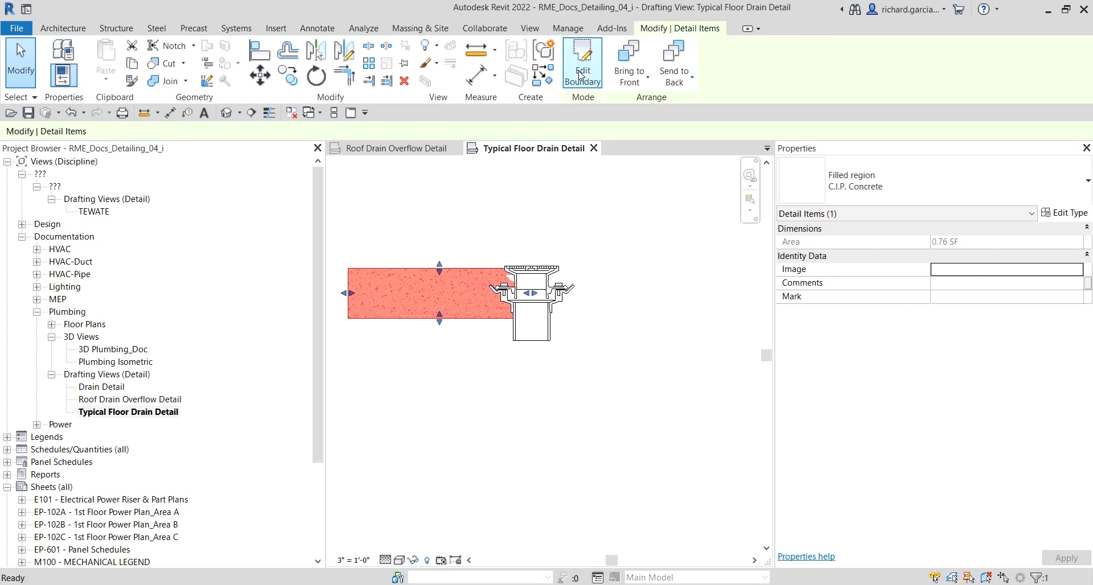
left_click(497, 409)
Step: Place a 1.5 NR 18 detail group at the lower-left corner of the concrete filled region
scroll(515, 458, "up", 3)
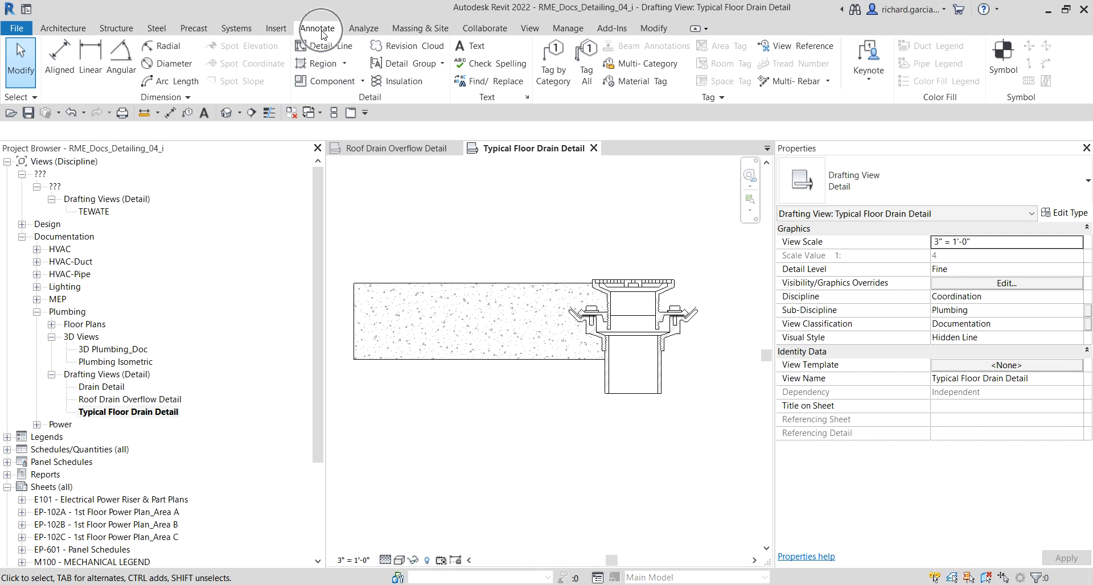
left_click(444, 64)
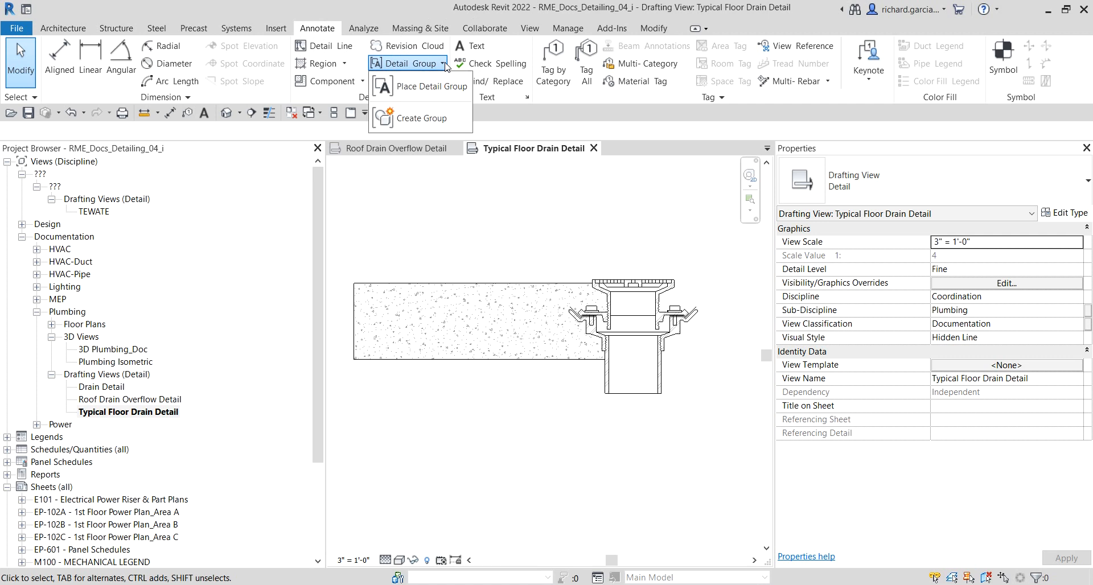
left_click(433, 90)
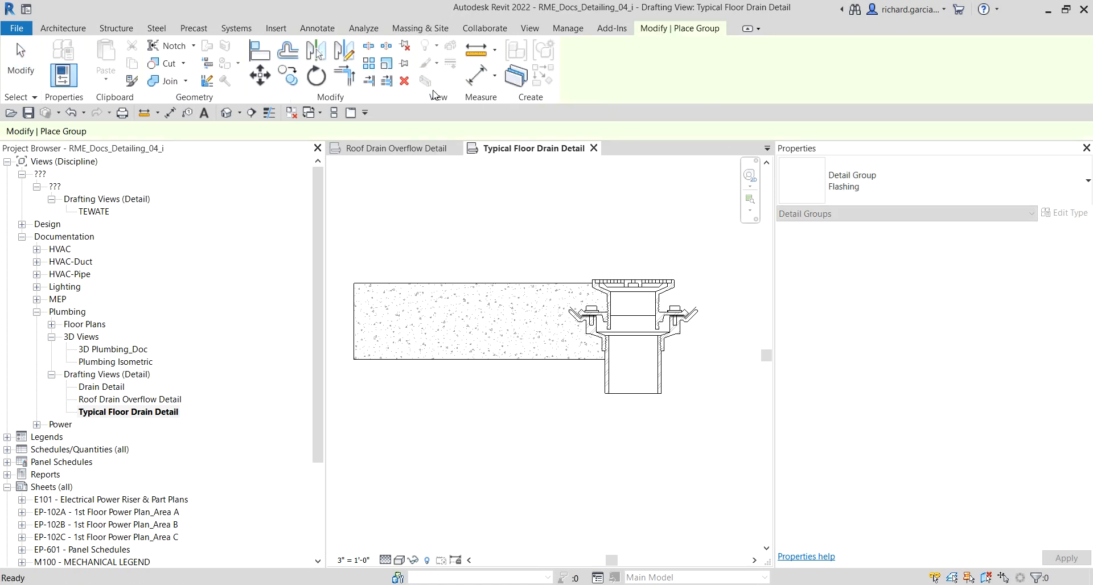
left_click(965, 199)
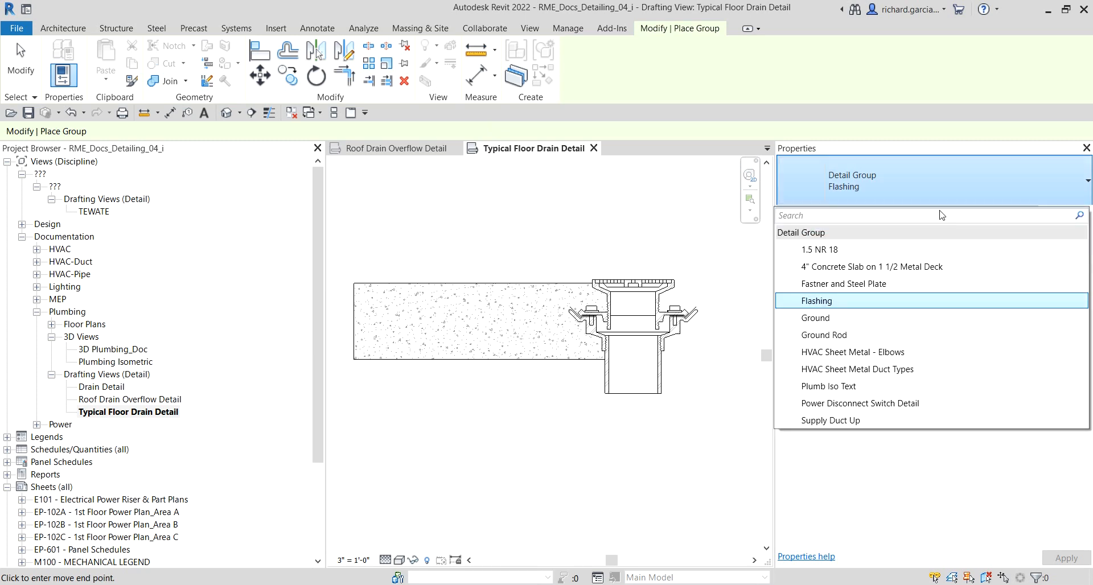
left_click(837, 252)
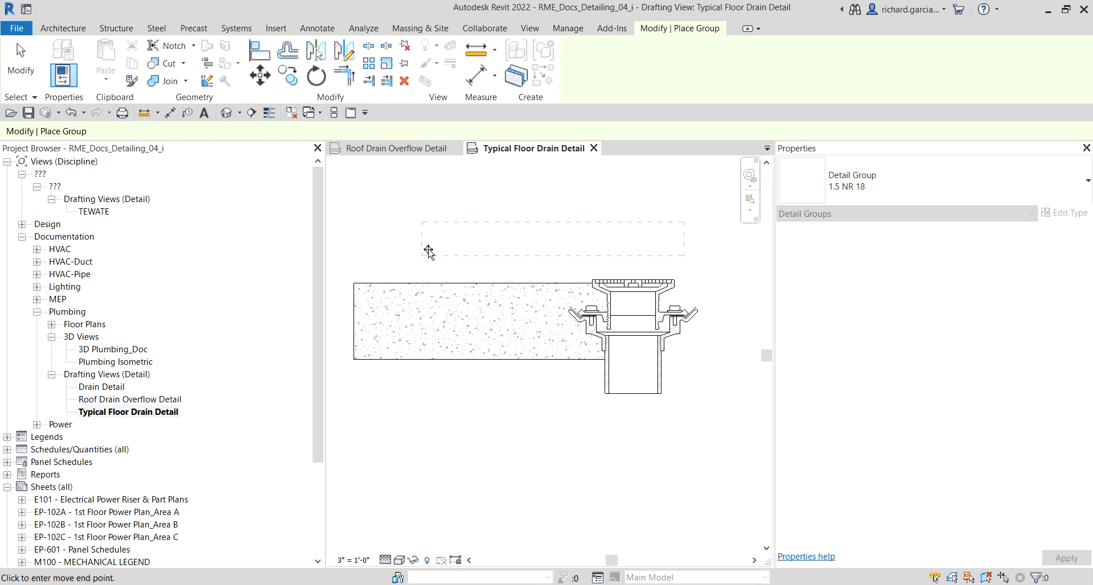
middle_click_drag(428, 251, 436, 228)
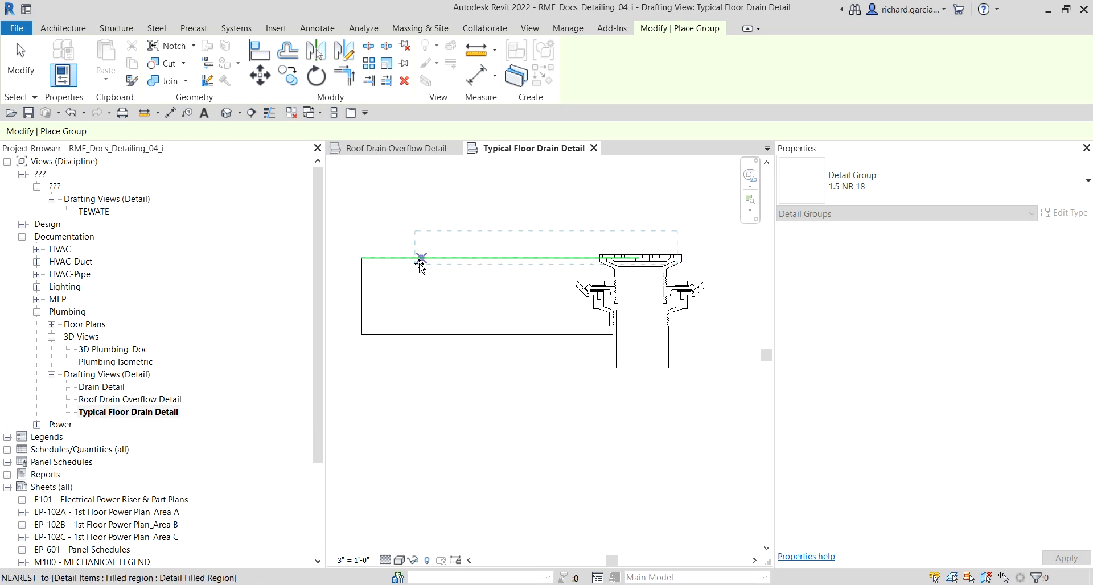
scroll(420, 265, "up", 1)
left_click(353, 344)
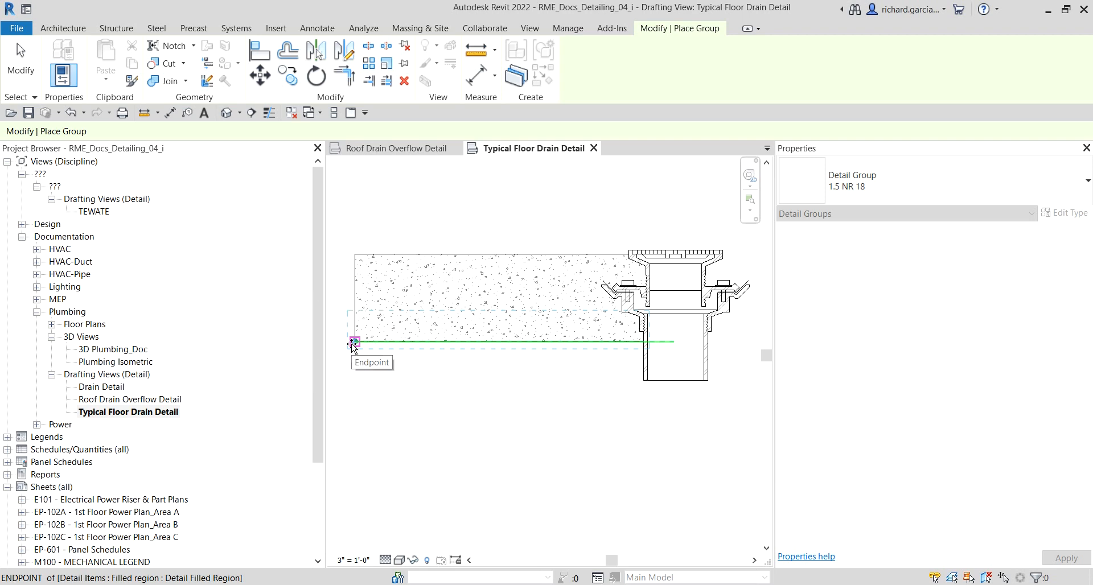
Step: Drop the detail group at the filled region's lower-left endpoint and exit the placement
left_click(353, 343)
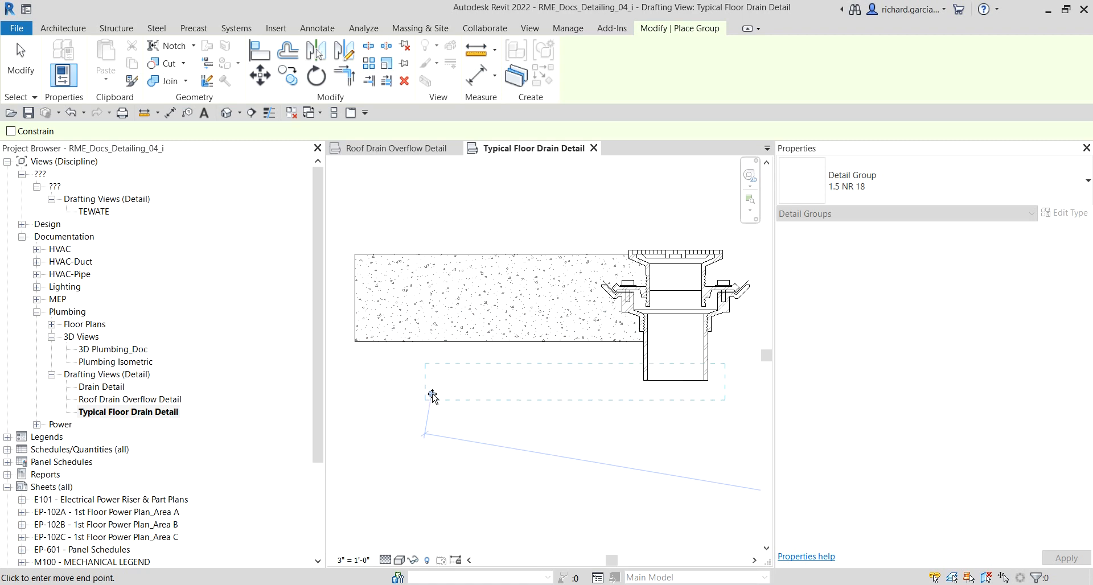
scroll(398, 389, "down", 4)
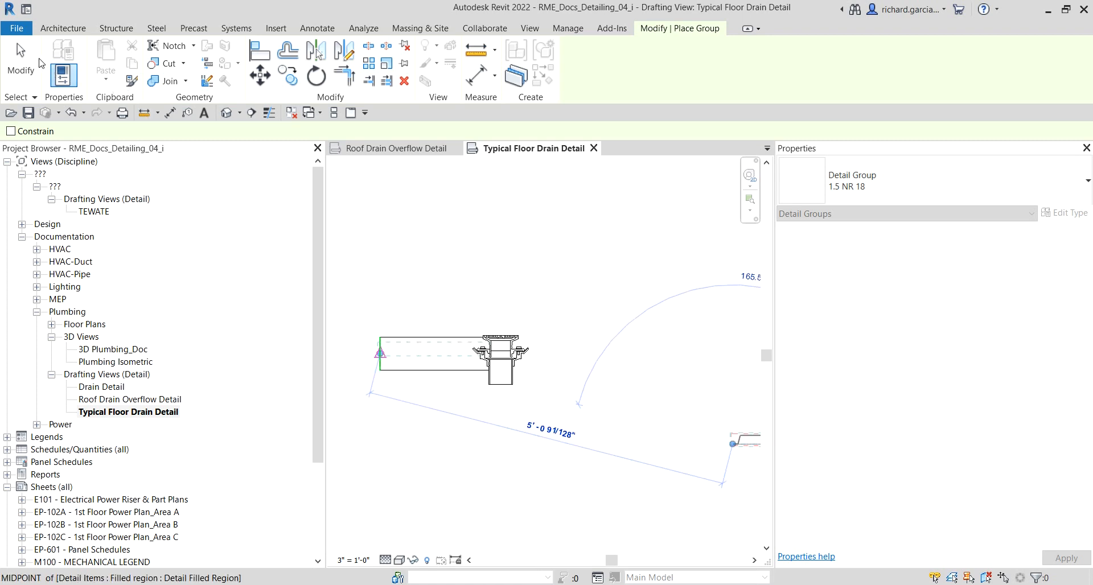
left_click(25, 56)
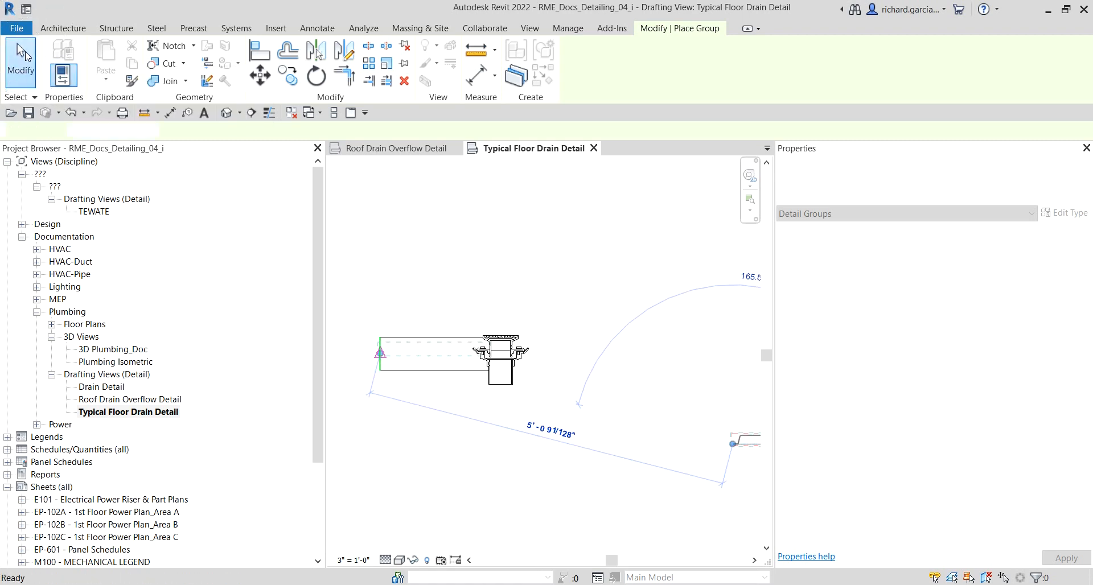
Step: Send the concrete filled region to the back, behind the metal deck group
scroll(667, 378, "down", 2)
mouse_move(668, 378)
middle_mouse_down()
mouse_move(500, 371)
mouse_move(508, 332)
middle_mouse_up()
scroll(370, 341, "up", 6)
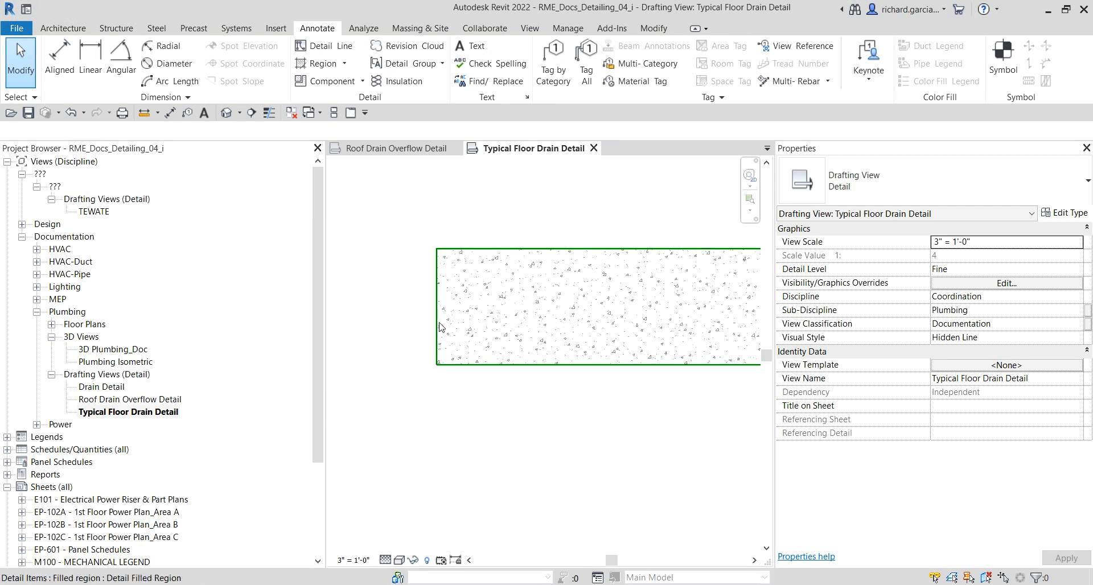
left_click(467, 253)
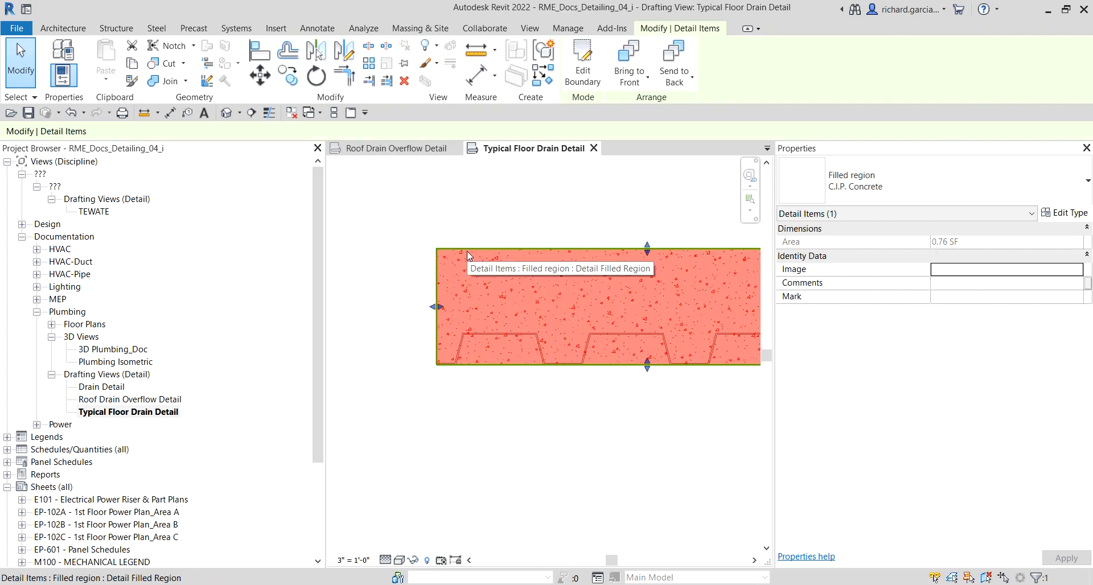
left_click(678, 61)
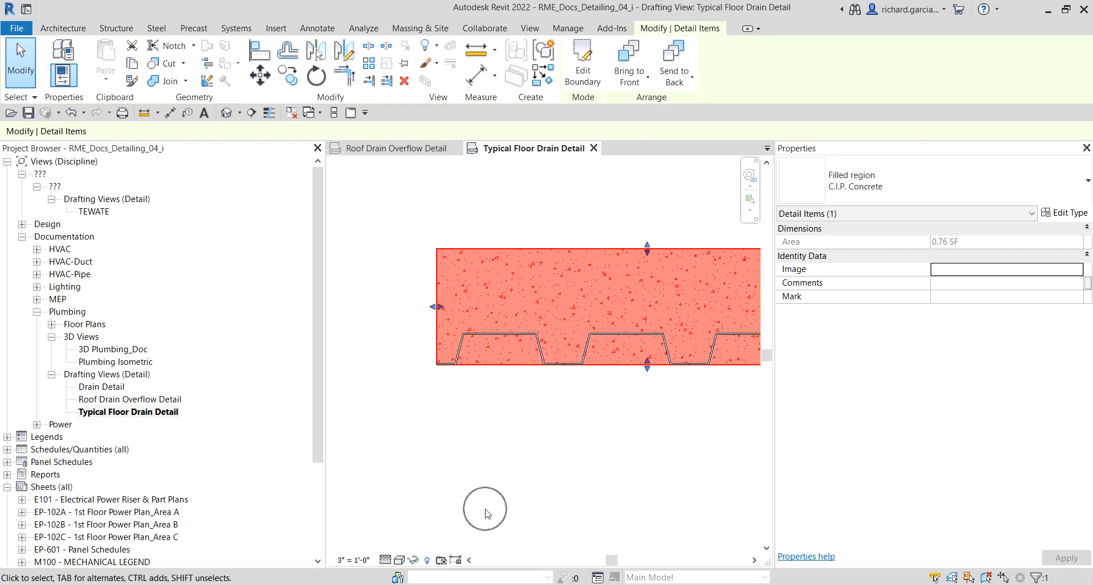
left_click(485, 512)
Step: Edit the concrete filled region's boundary and pick the metal deck's lower edge as a boundary line
scroll(465, 442, "up", 2)
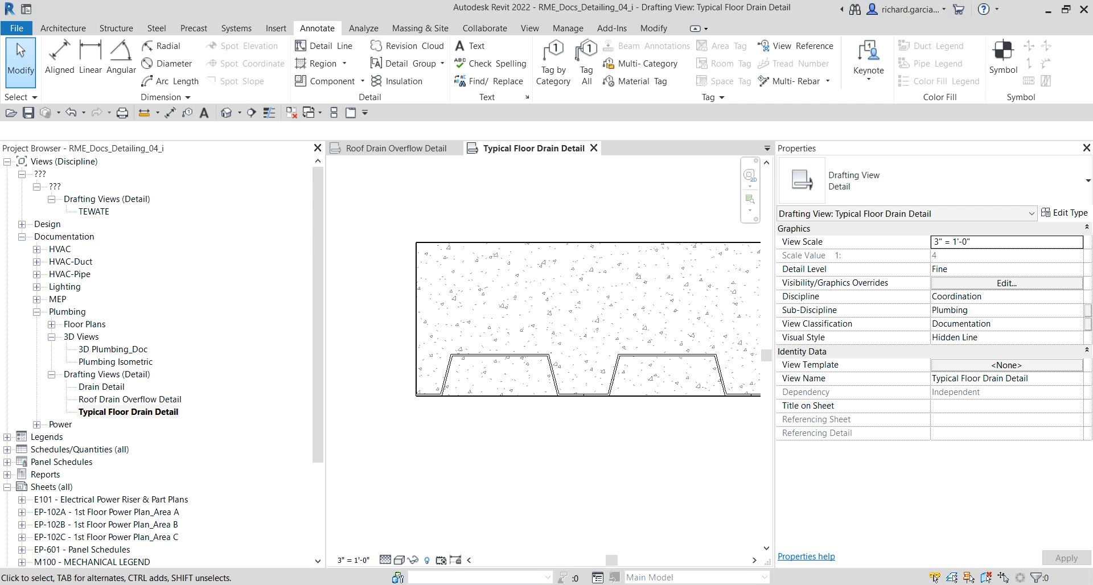
scroll(605, 415, "down", 1)
middle_click_drag(627, 413, 490, 422)
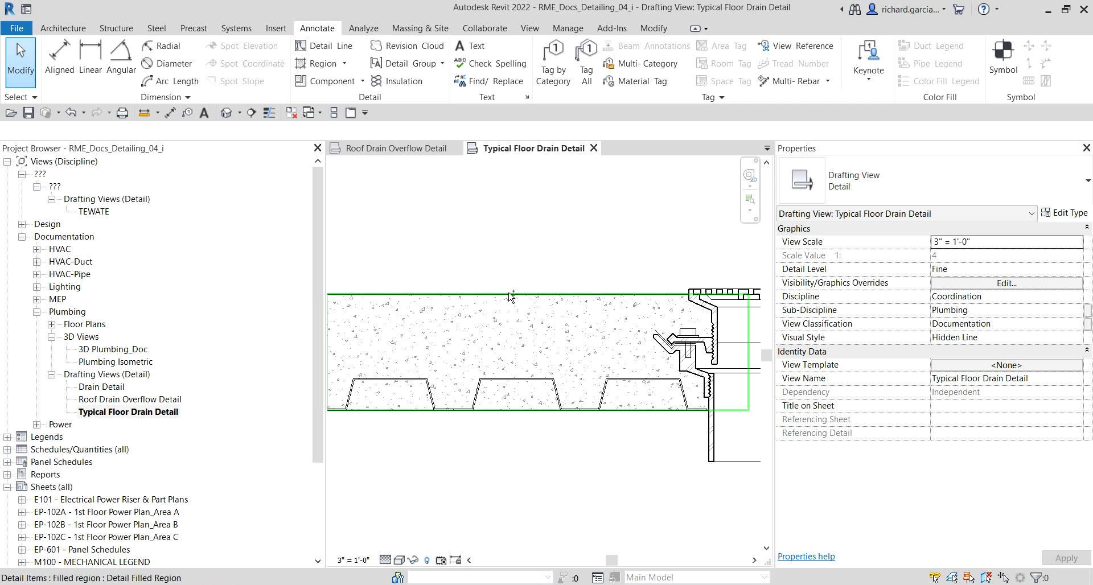
middle_click_drag(505, 488, 602, 476)
scroll(446, 416, "up", 2)
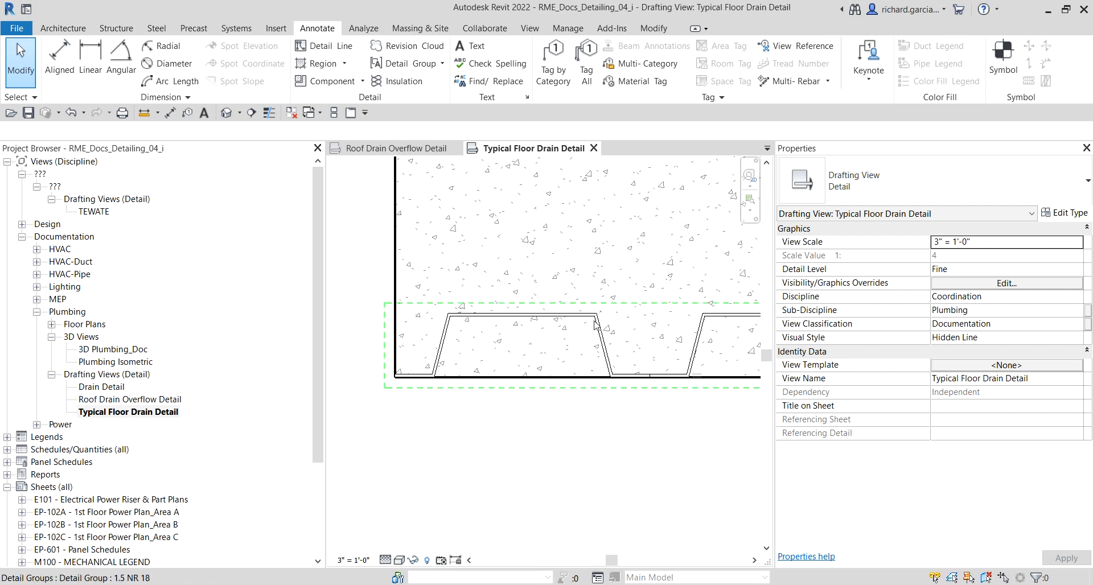
scroll(401, 380, "down", 2)
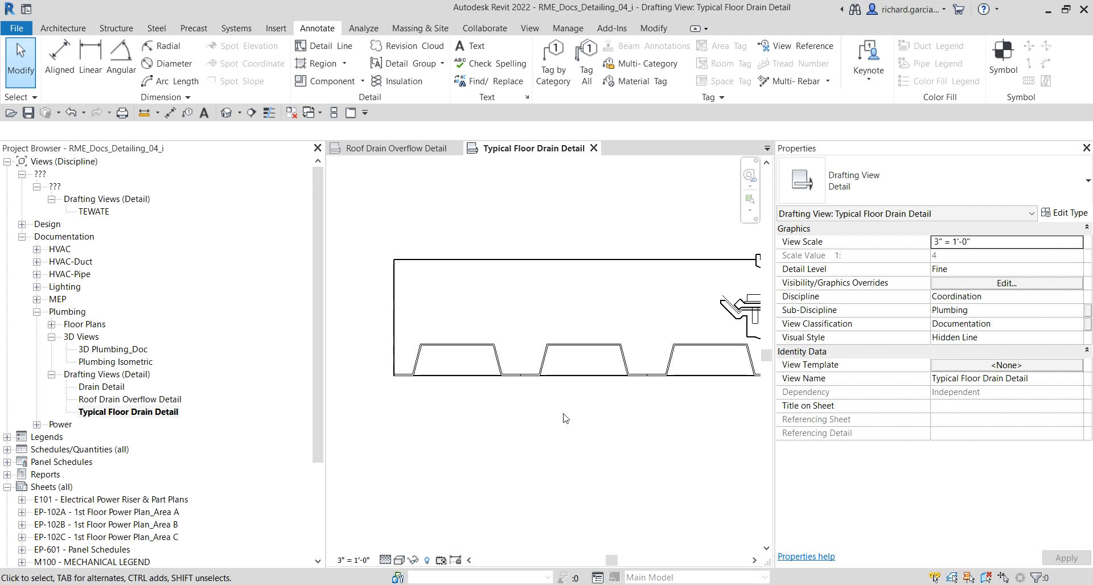
middle_click_drag(543, 429, 522, 438)
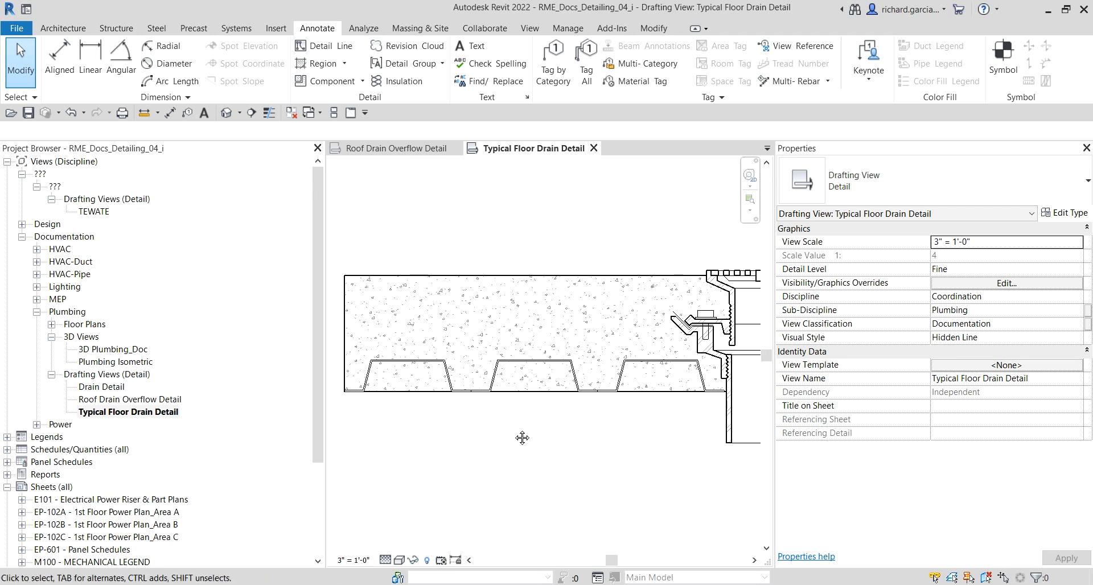
left_click(488, 279)
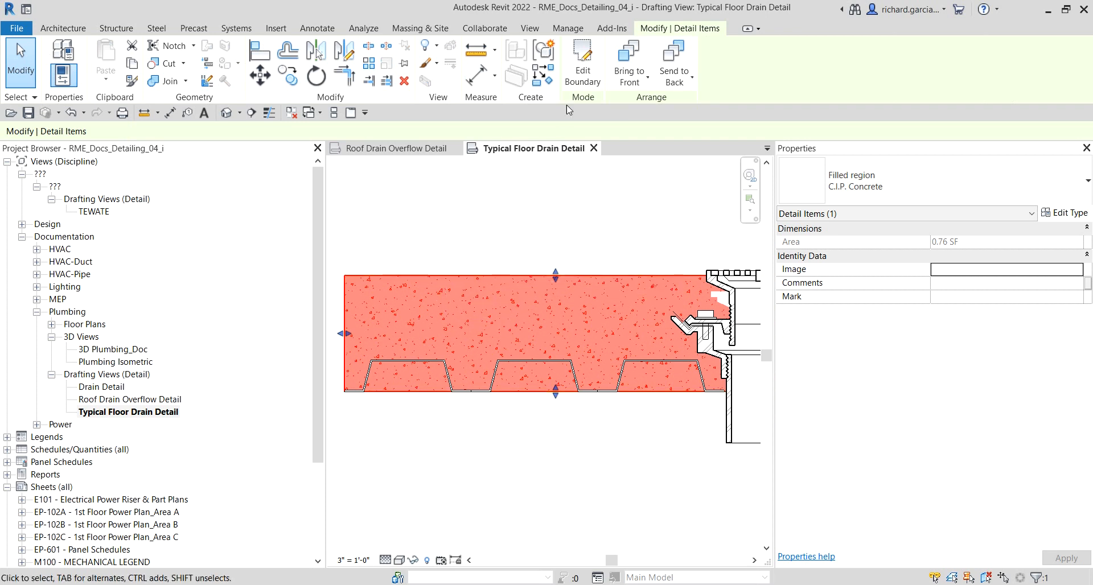
left_click(576, 72)
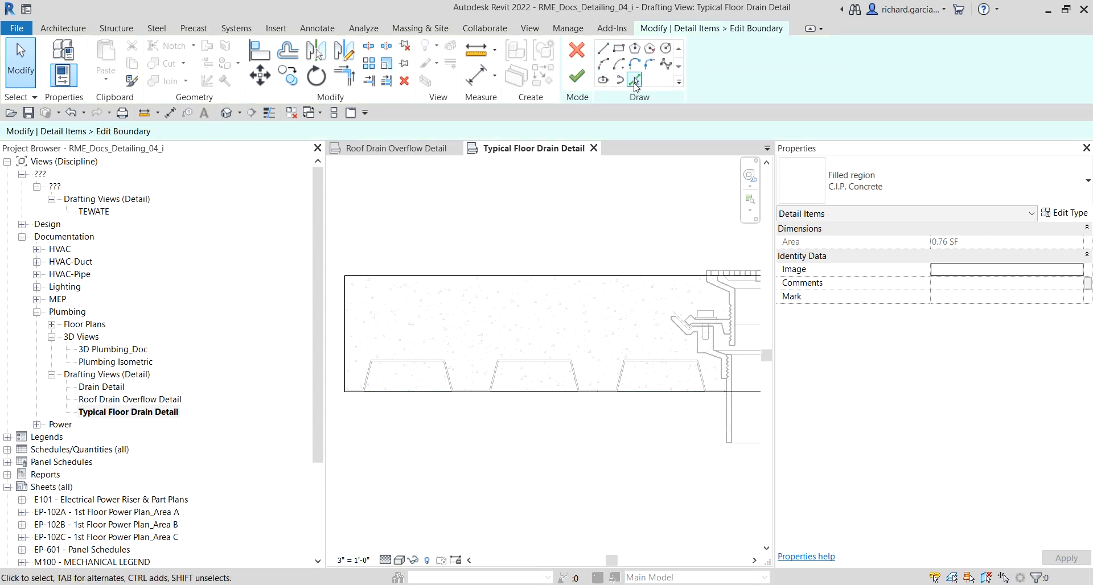
left_click(635, 81)
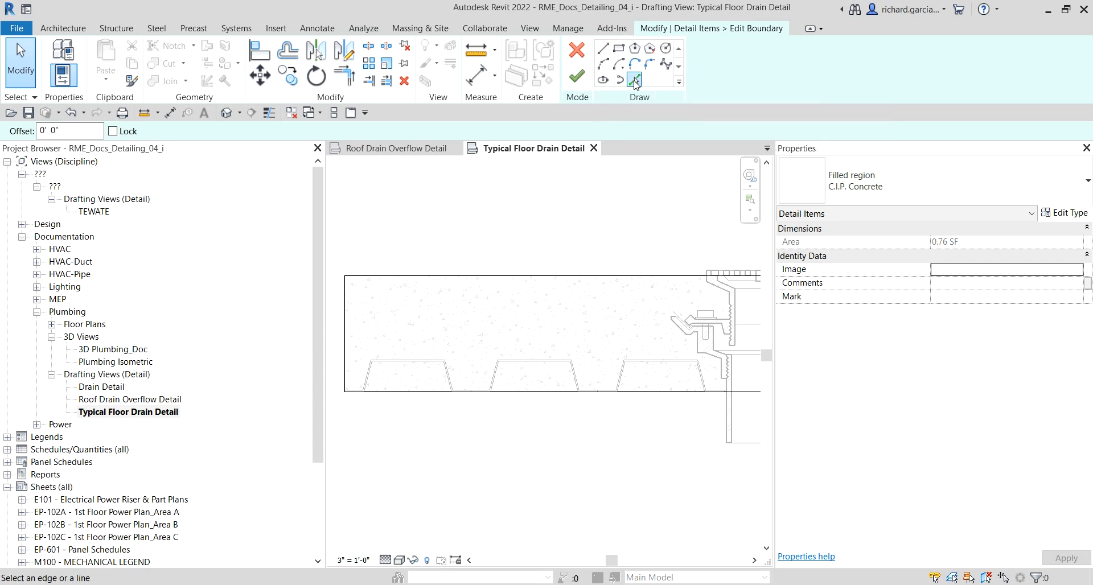
scroll(501, 398, "up", 5)
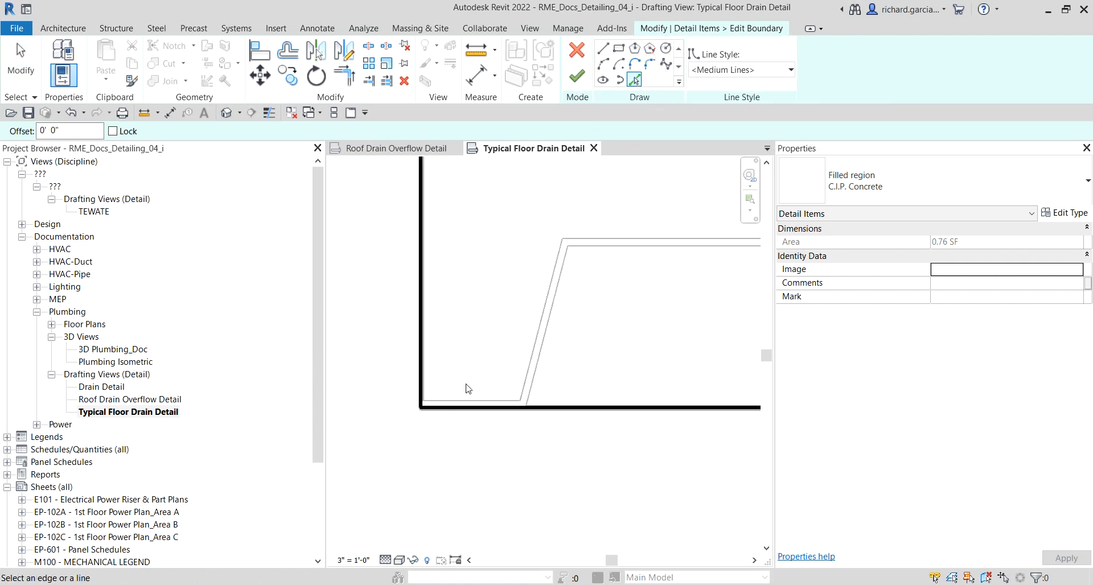
left_click(473, 398)
Step: Draw boundary lines from the region's left edge along the deck bottom and up the first deck flute
left_click(604, 49)
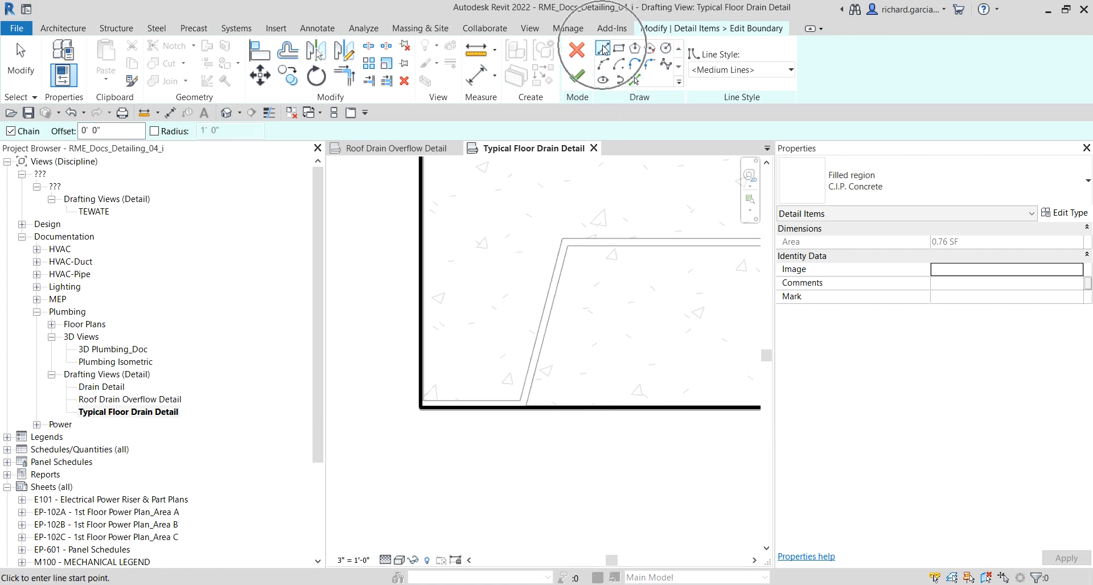
scroll(419, 394, "up", 2)
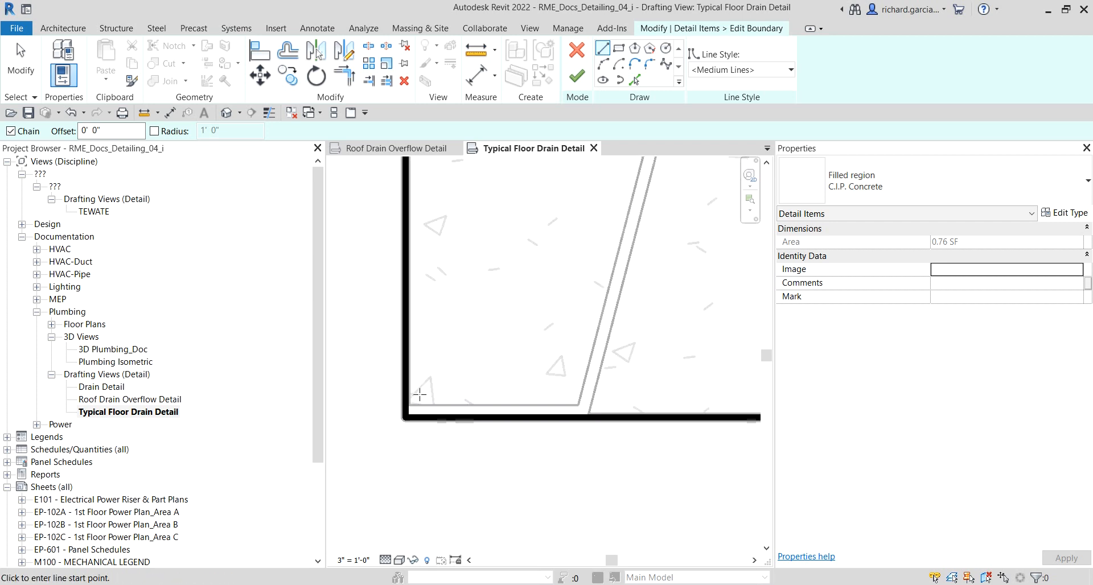
left_click(405, 405)
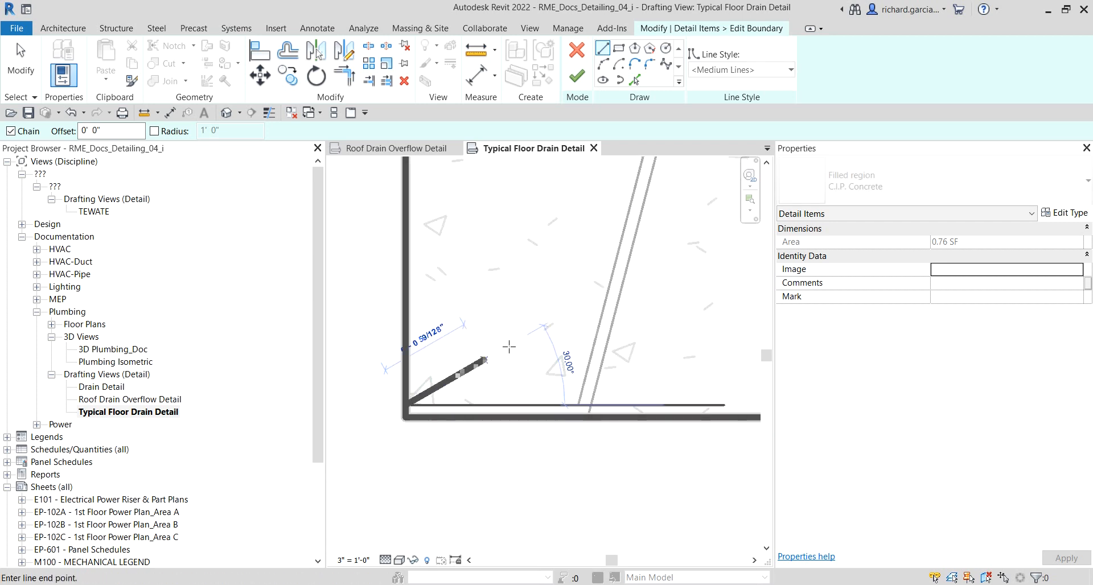
left_click(582, 402)
scroll(600, 265, "down", 2)
middle_click_drag(601, 255, 443, 361)
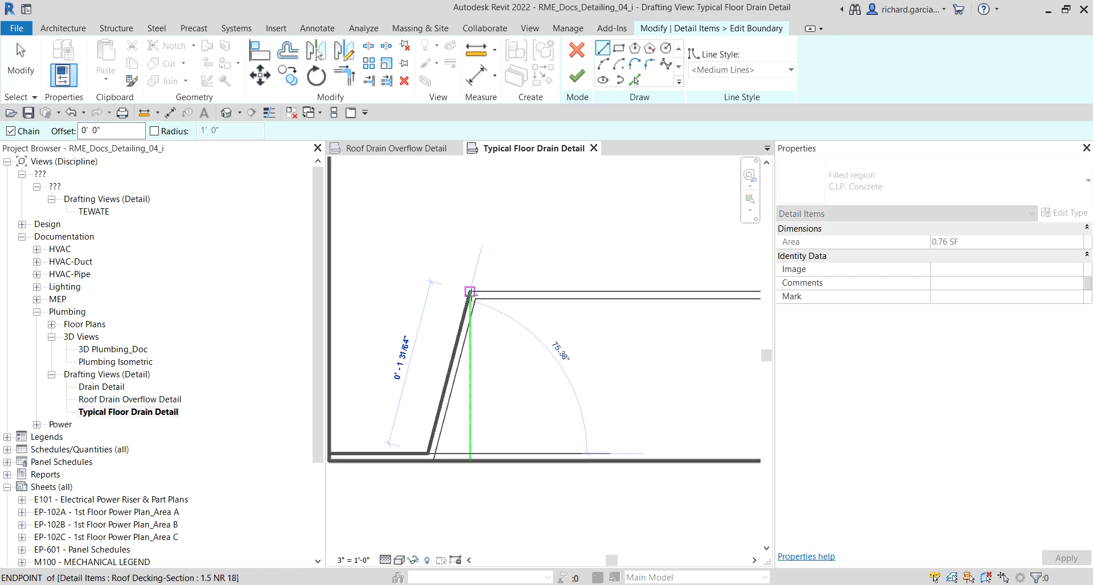
left_click(470, 291)
Step: Continue the boundary lines across the flute top, down its slope, along the deck bottom and down to the deck edge
scroll(501, 290, "down", 2)
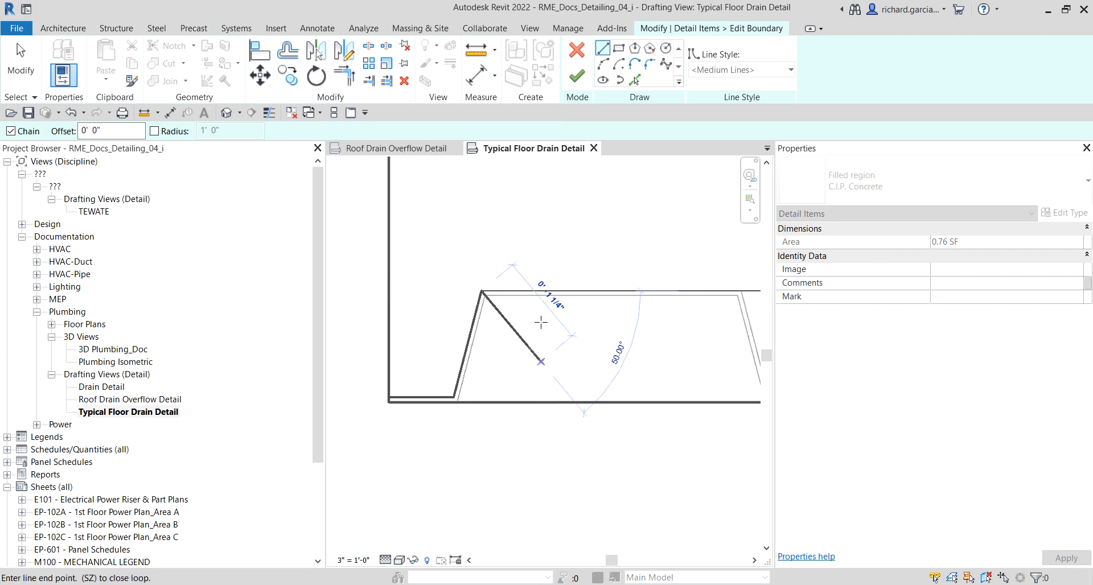
middle_click_drag(641, 310, 463, 335)
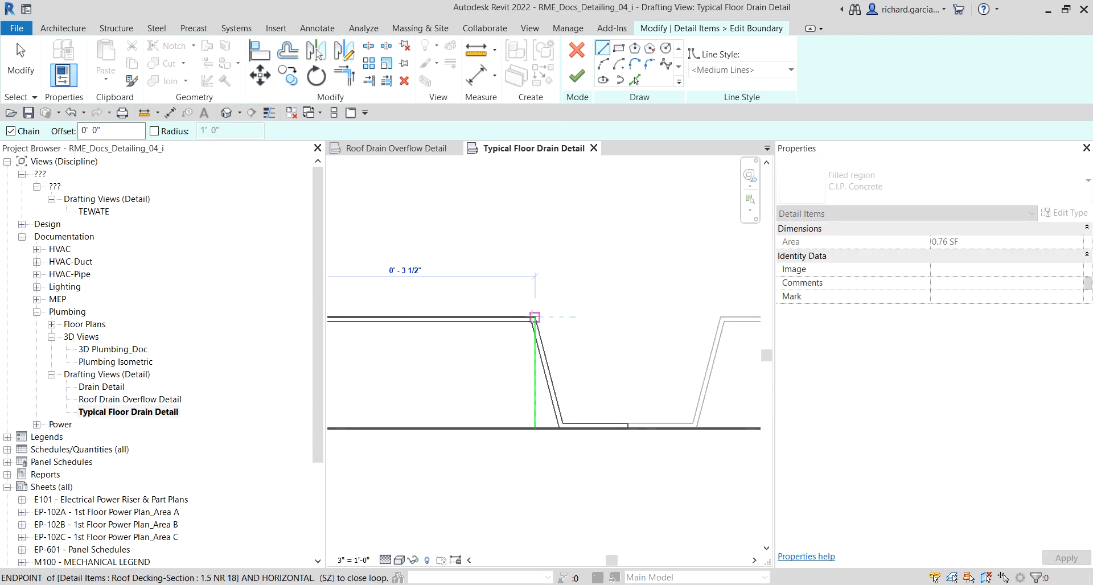
left_click(535, 317)
scroll(545, 382, "up", 3)
left_click(571, 445)
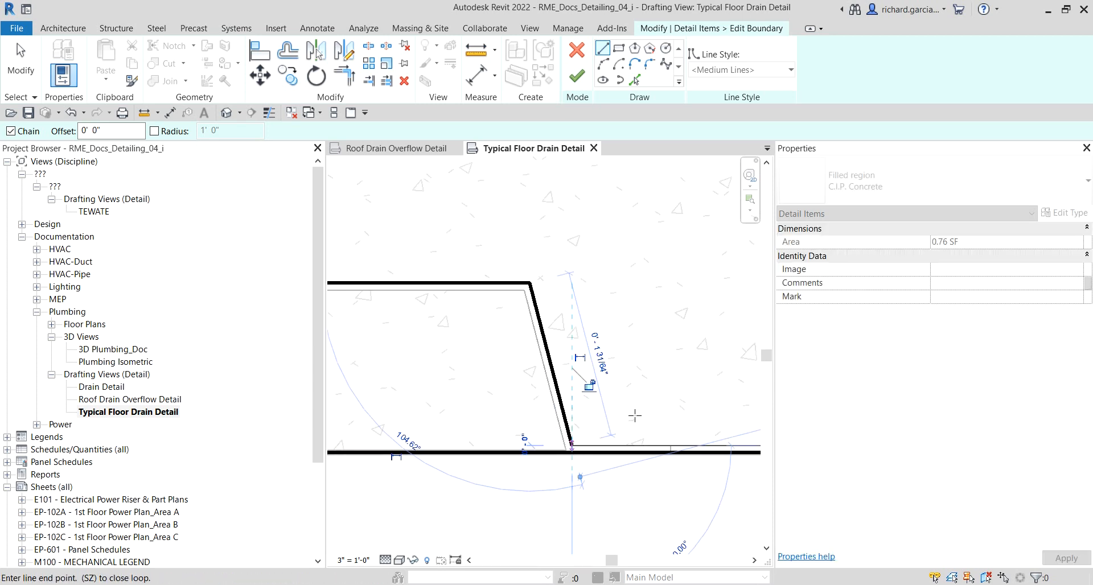
left_click(672, 445)
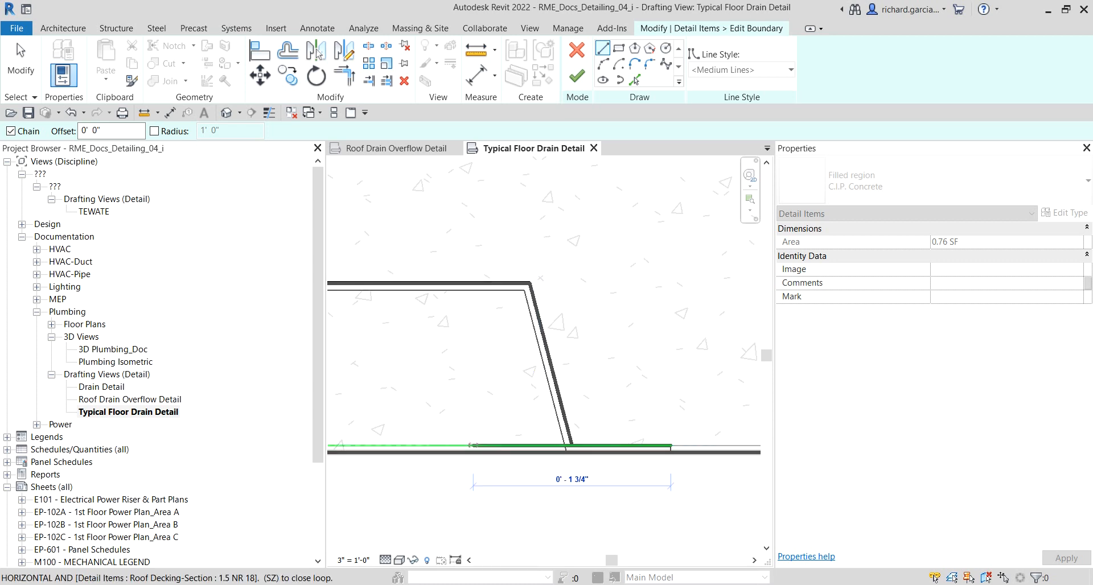
scroll(697, 431, "up", 3)
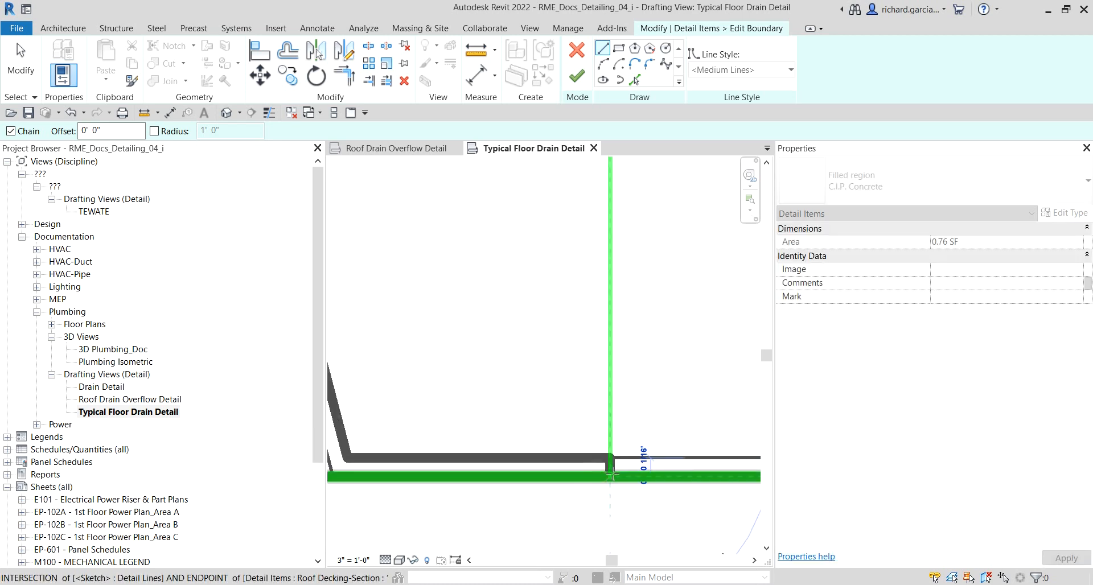
left_click(611, 473)
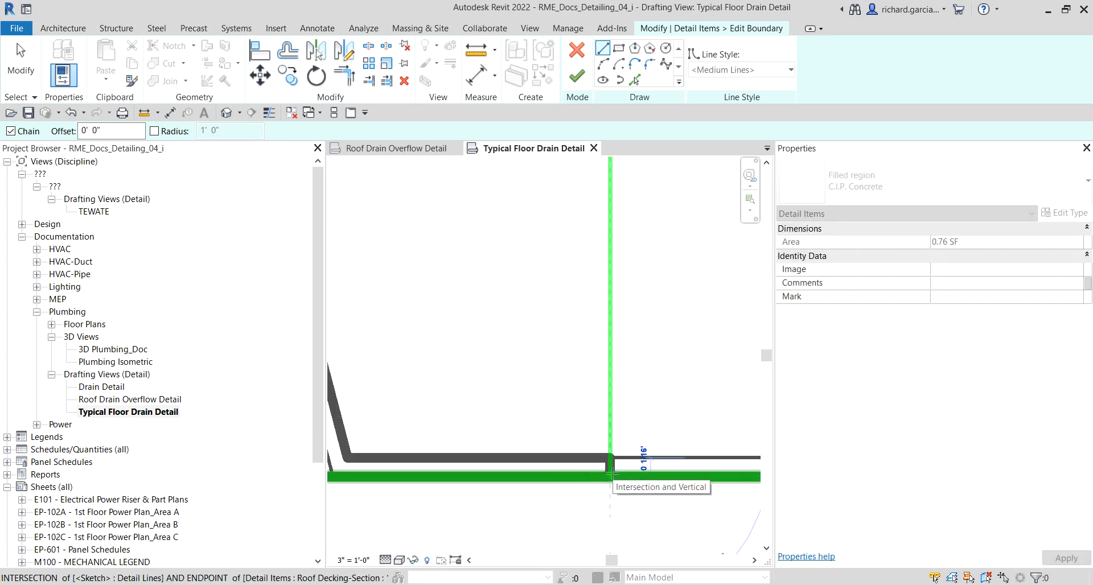
left_click(612, 474)
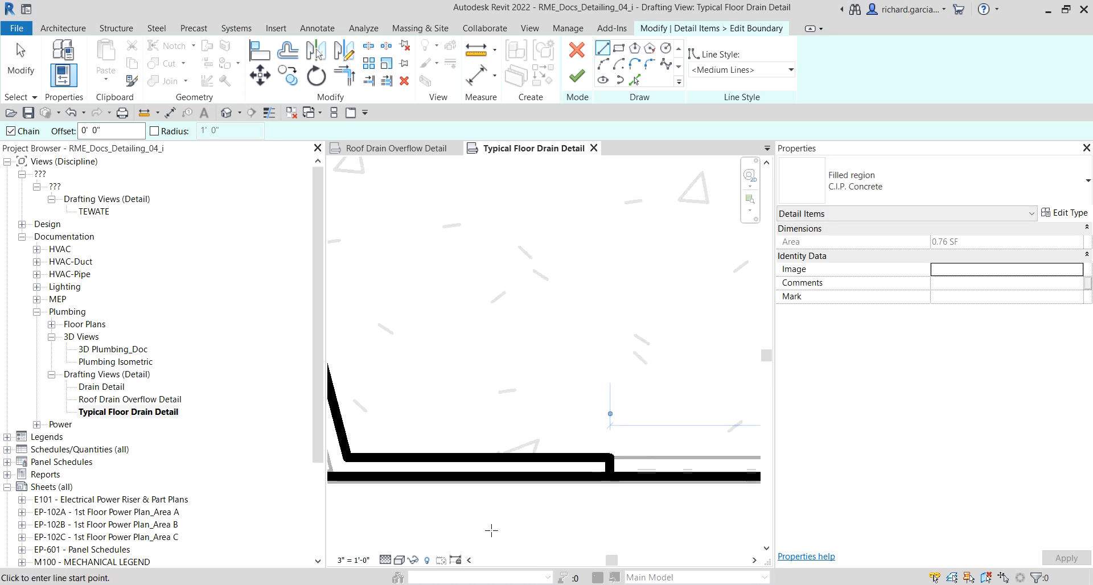
left_click(28, 58)
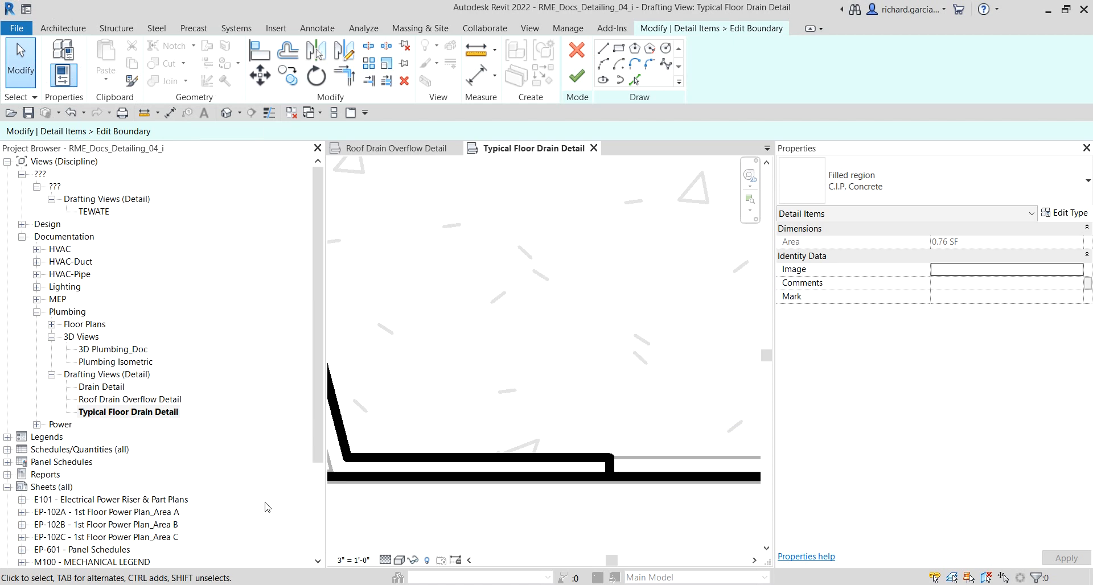
Step: Trim the boundary's bottom line and short vertical segment to a corner
scroll(598, 367, "down", 3)
scroll(596, 397, "up", 2)
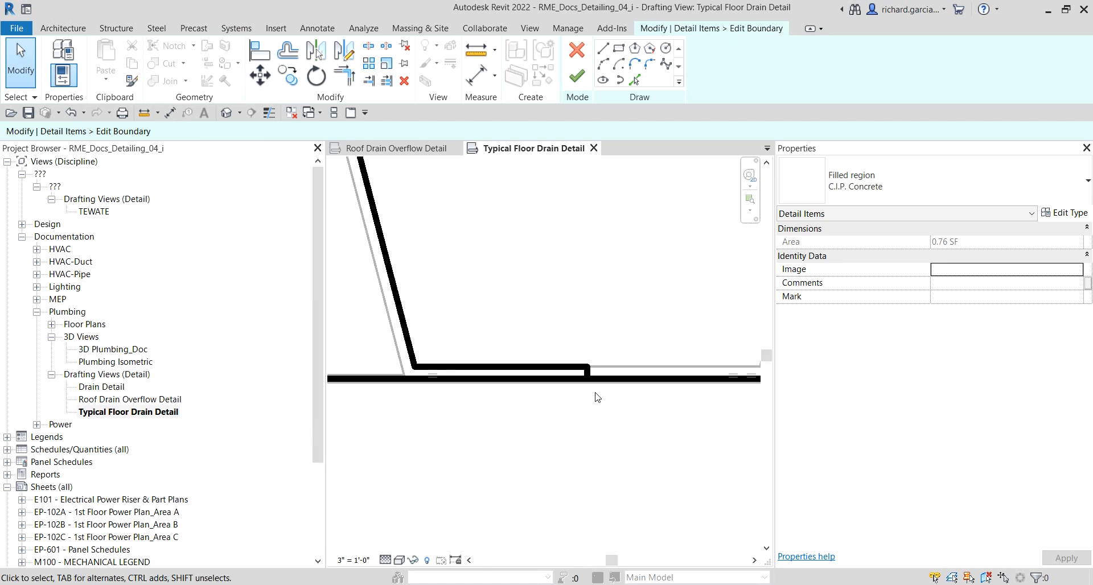
scroll(597, 396, "up", 3)
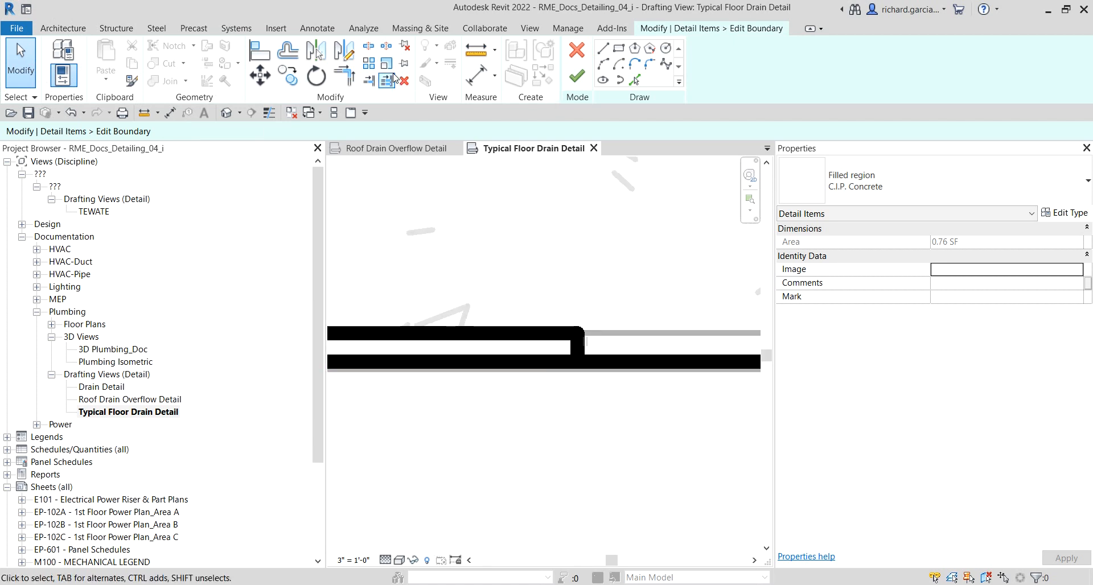
left_click(345, 74)
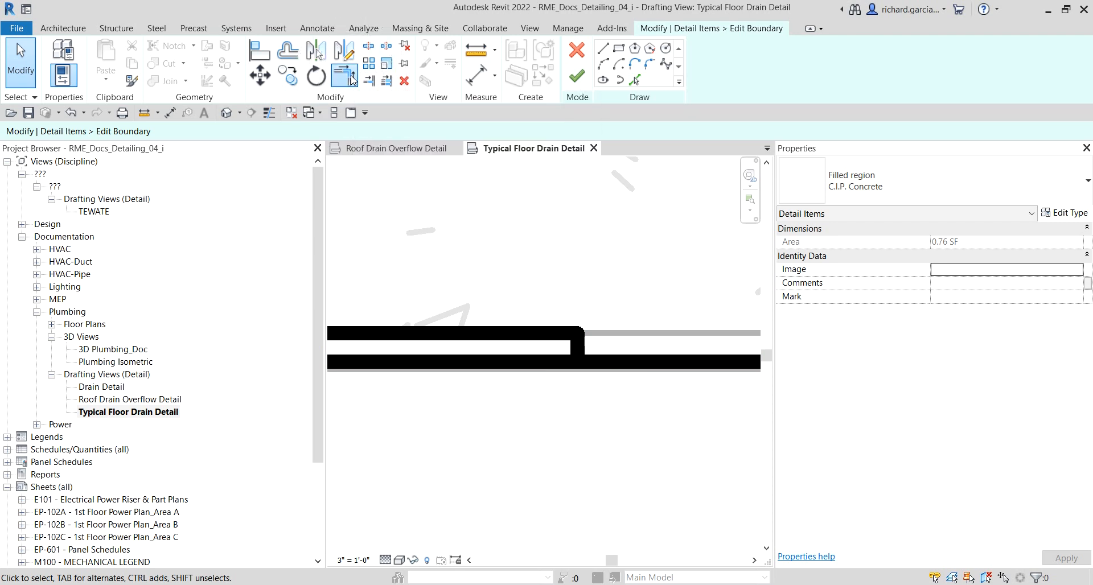
scroll(683, 302, "up", 2)
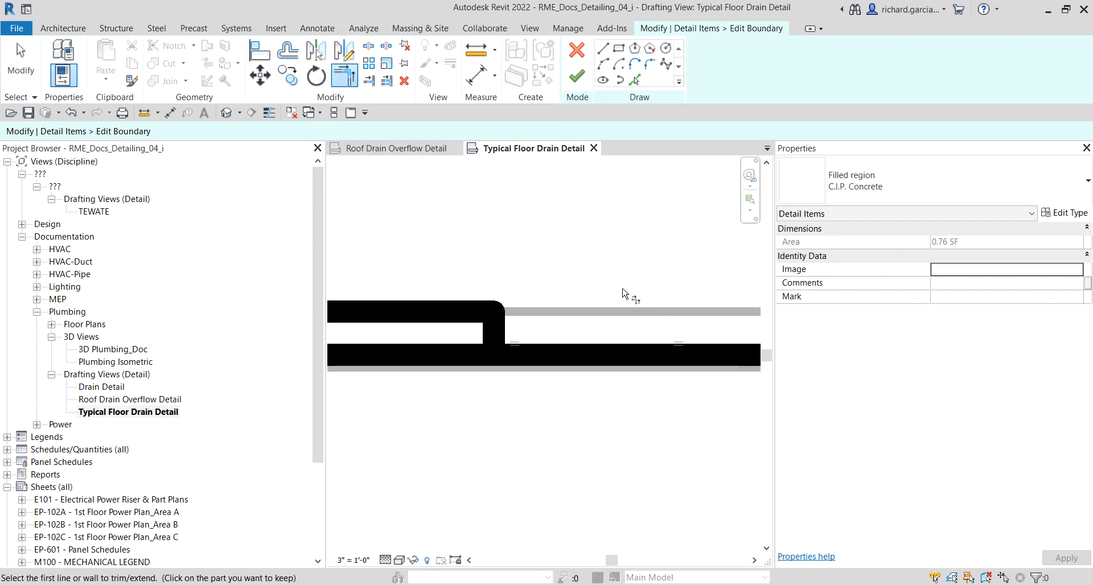
left_click(557, 355)
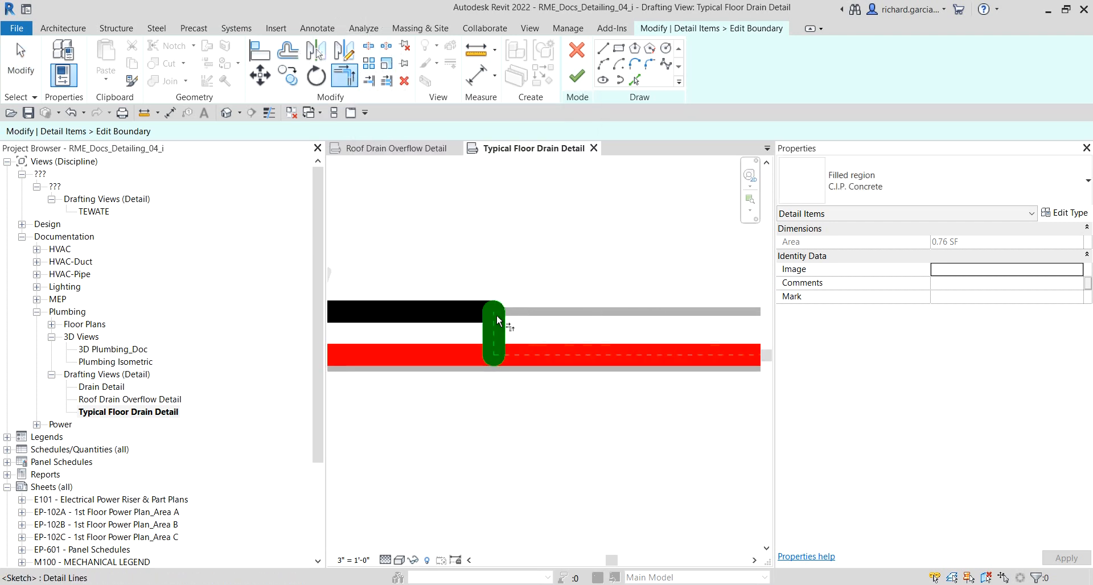
left_click(496, 321)
Step: Trim the boundary's left vertical line and bottom line to a corner at the slab's lower left
scroll(589, 439, "down", 4)
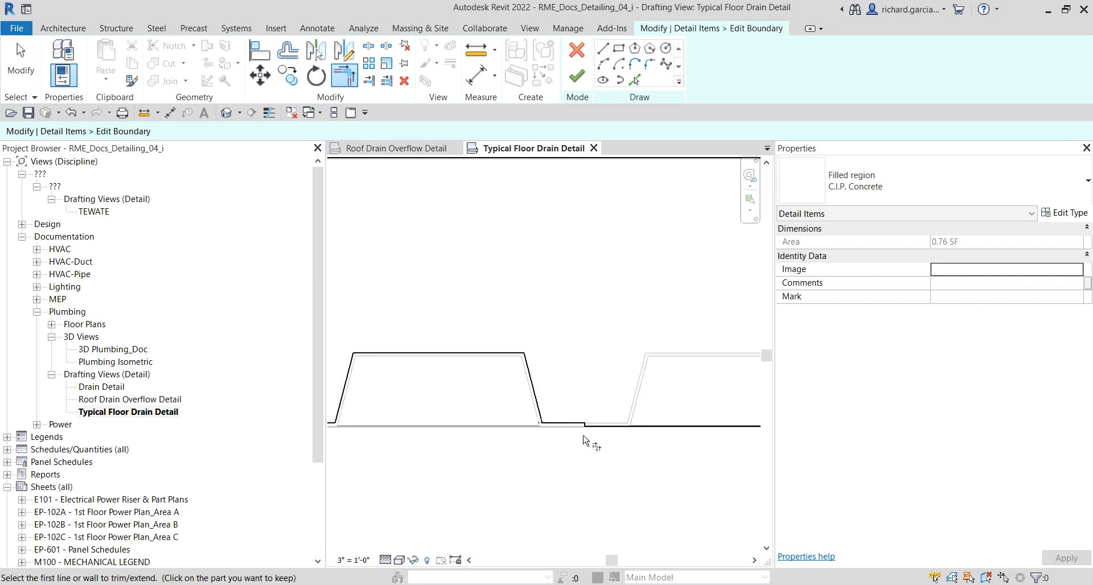
scroll(587, 442, "down", 1)
middle_click_drag(459, 458, 642, 464)
scroll(534, 429, "up", 6)
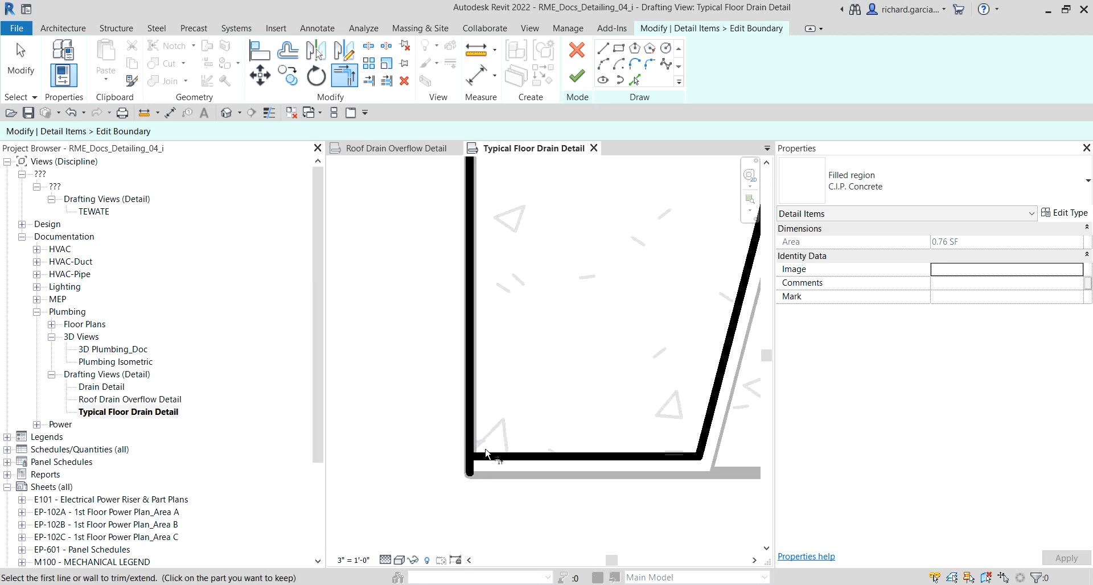
left_click(488, 456)
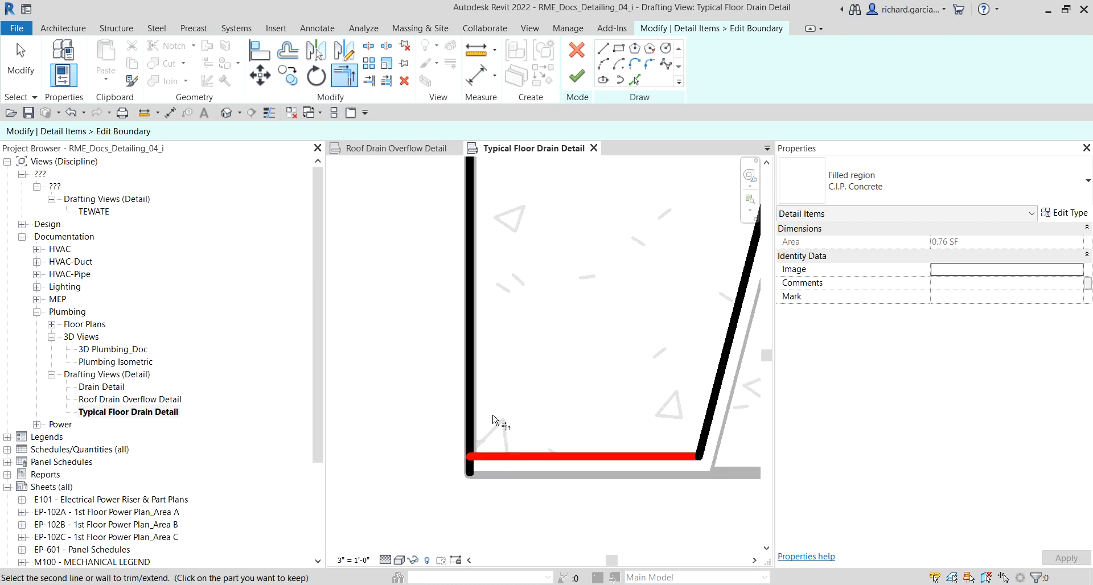
left_click(472, 393)
Step: Select and delete the tiny leftover boundary segment along the deck bottom
scroll(398, 383, "down", 5)
scroll(555, 395, "up", 2)
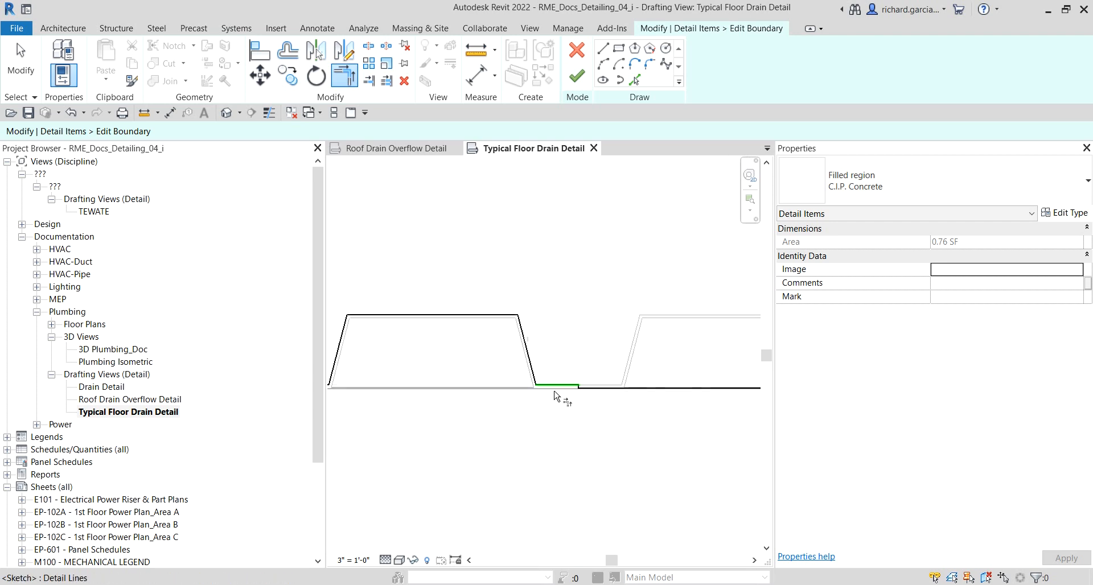
scroll(555, 395, "up", 2)
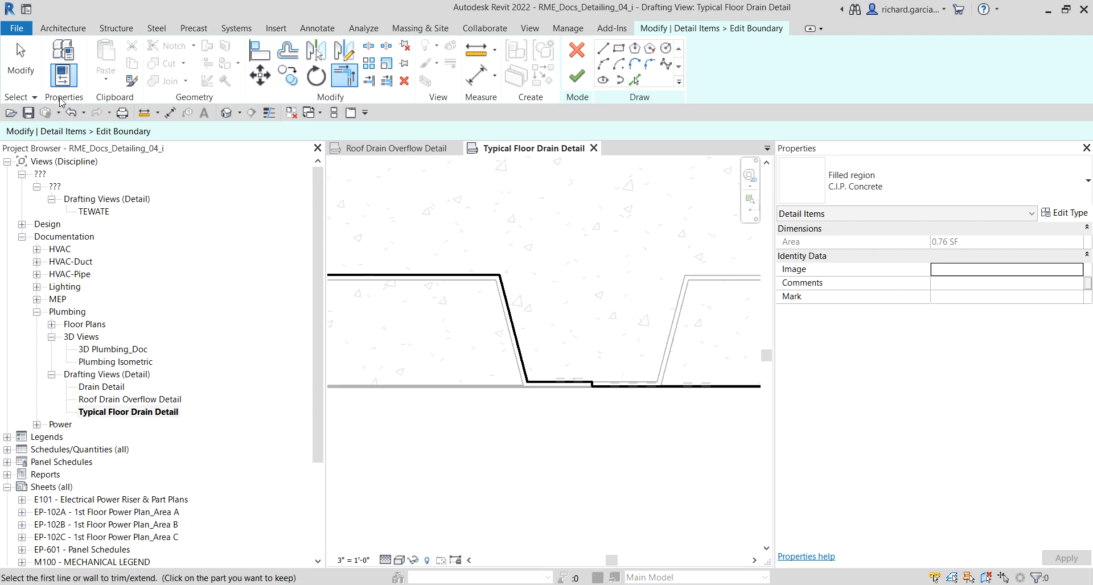
left_click(27, 63)
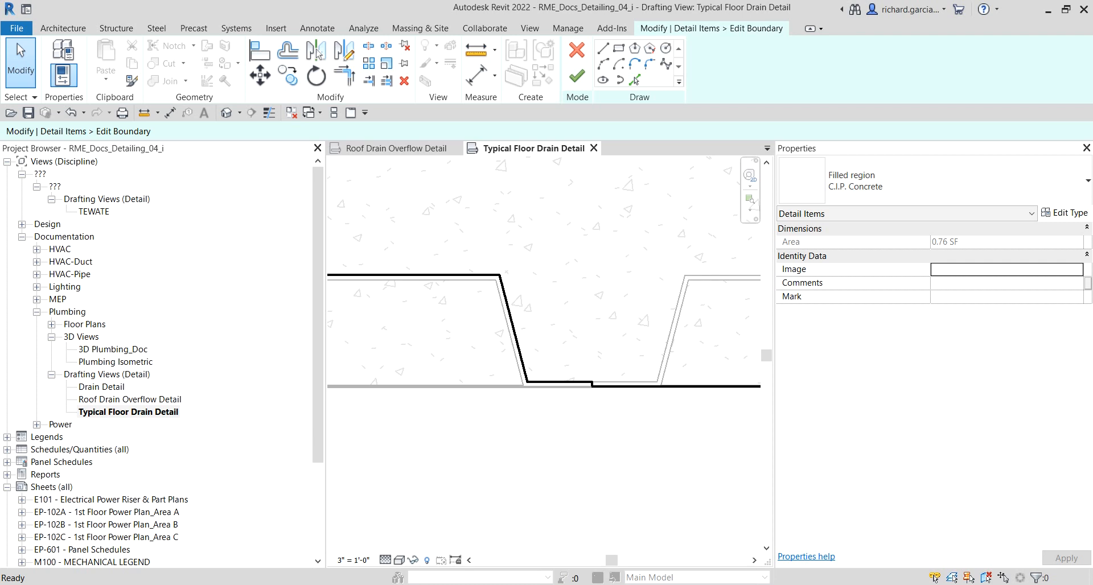
scroll(542, 371, "down", 3)
middle_click_drag(520, 313, 573, 295)
middle_click_drag(658, 299, 605, 288)
scroll(428, 259, "up", 2)
scroll(428, 259, "up", 1)
middle_click(417, 308)
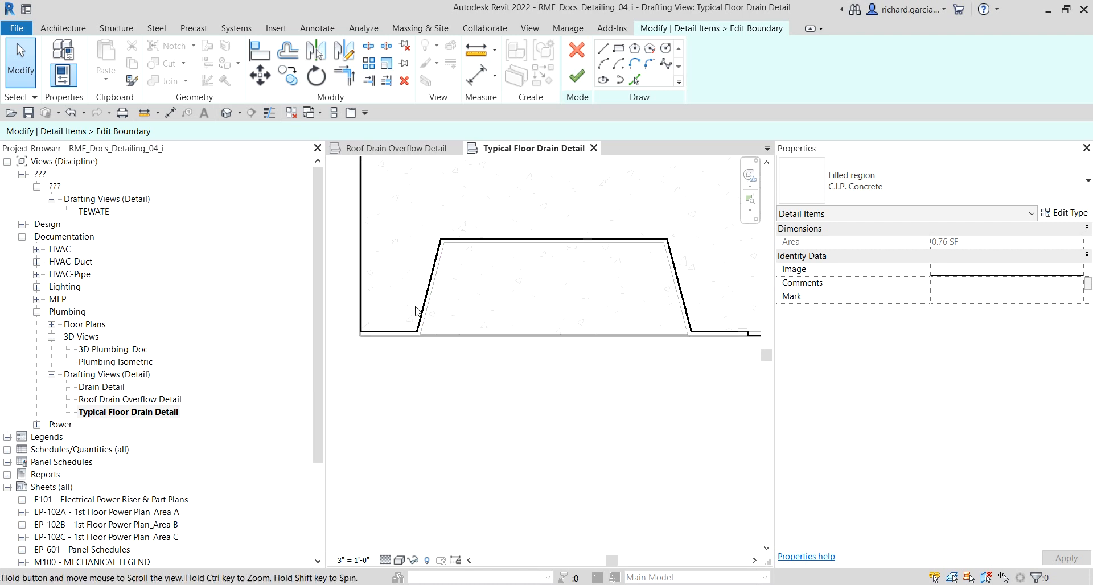
scroll(435, 258, "down", 1)
scroll(686, 275, "up", 1)
middle_click_drag(686, 276, 606, 323)
left_click_drag(545, 279, 682, 375)
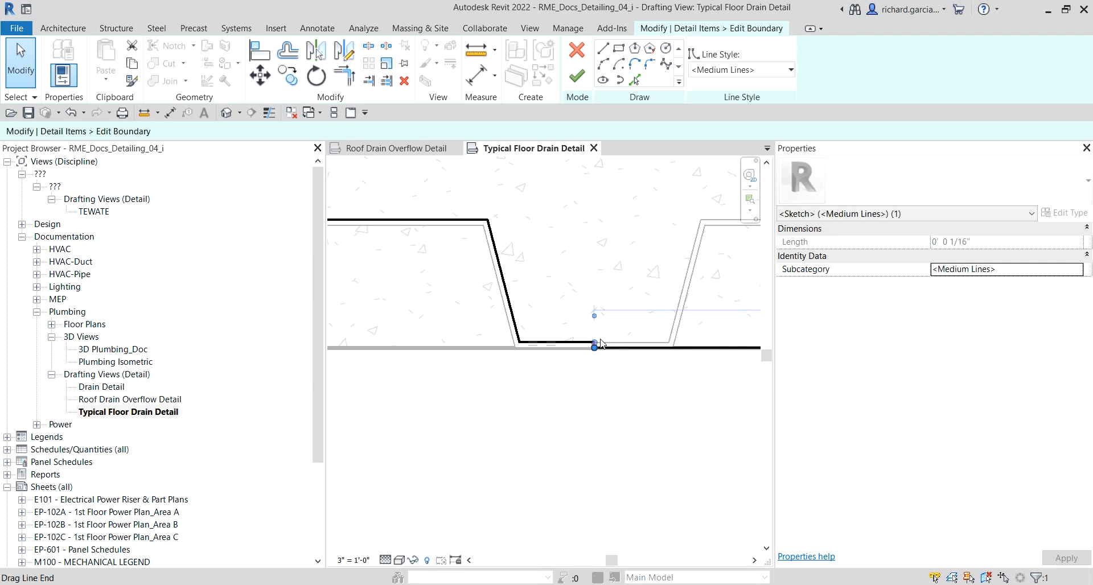
key("Delete")
Step: Select the deck flute's boundary lines and copy them to the next flute along the deck
scroll(626, 342, "down", 2)
middle_click_drag(558, 384, 775, 412)
mouse_move(456, 222)
left_mouse_down()
mouse_move(615, 385)
mouse_move(637, 385)
left_mouse_up()
scroll(637, 386, "down", 2)
middle_click_drag(637, 385, 540, 385)
left_click_drag(540, 386, 694, 422)
scroll(630, 360, "up", 2)
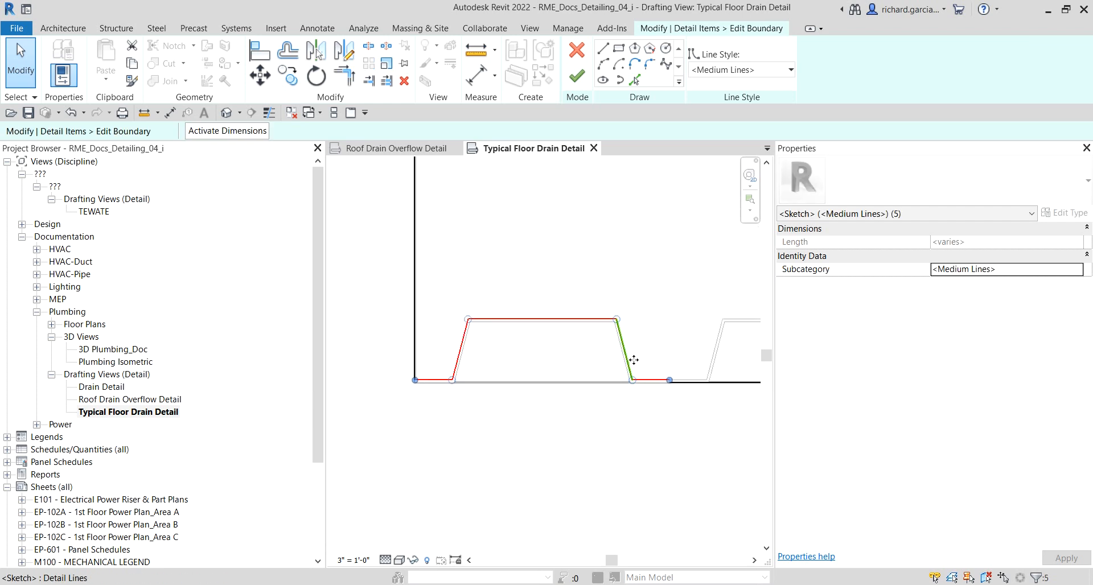
left_click(287, 76)
scroll(412, 358, "up", 3)
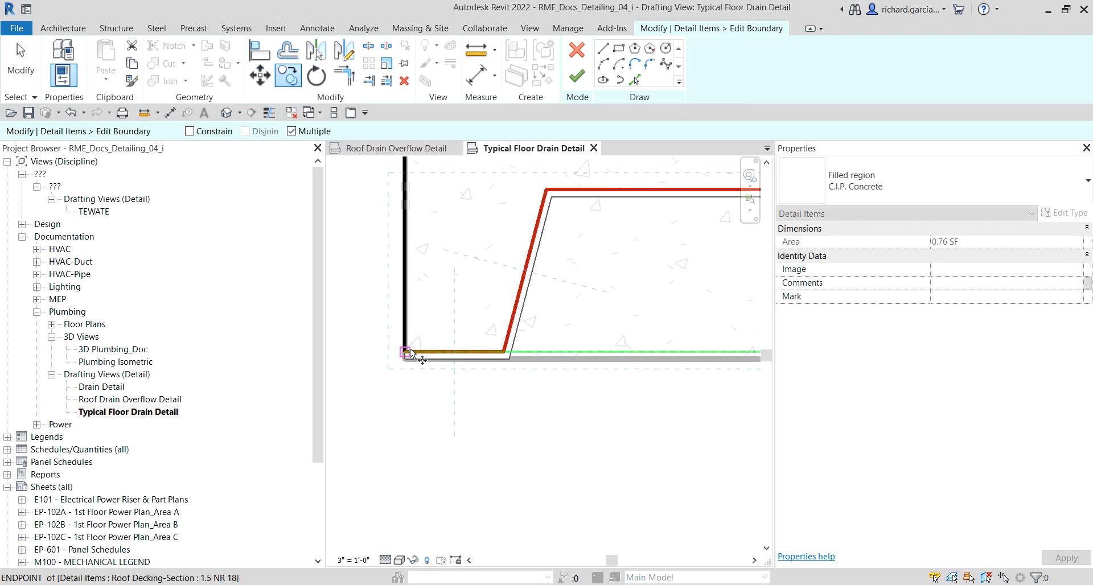
left_click(410, 350)
scroll(631, 405, "down", 5)
middle_click_drag(632, 405, 351, 402)
scroll(606, 385, "up", 4)
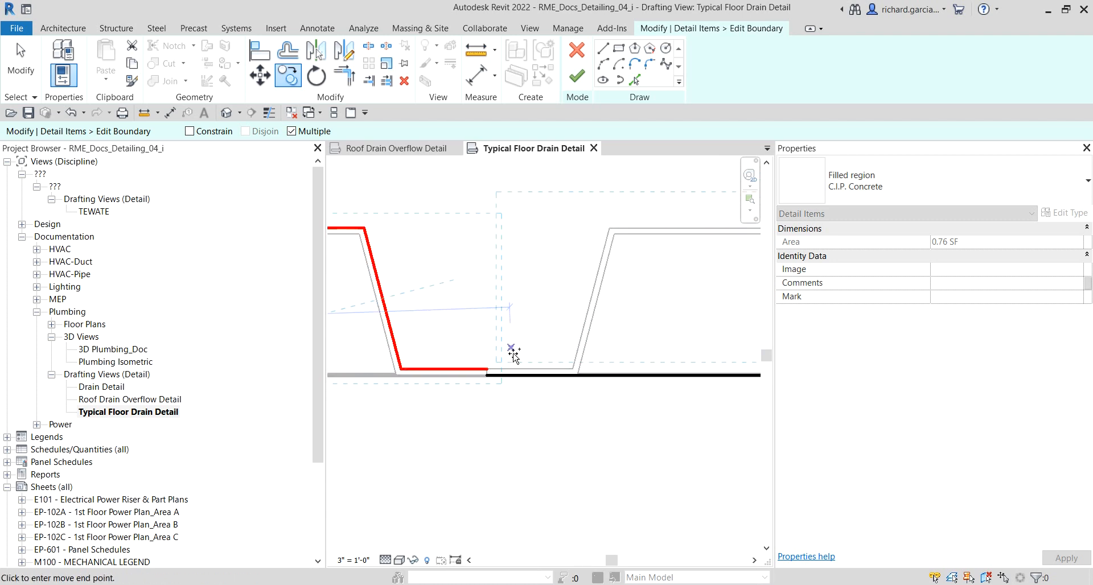
left_click(488, 370)
Step: Place another copy of the flute boundary lines at the following flute
scroll(564, 378, "down", 4)
middle_click_drag(669, 431, 469, 433)
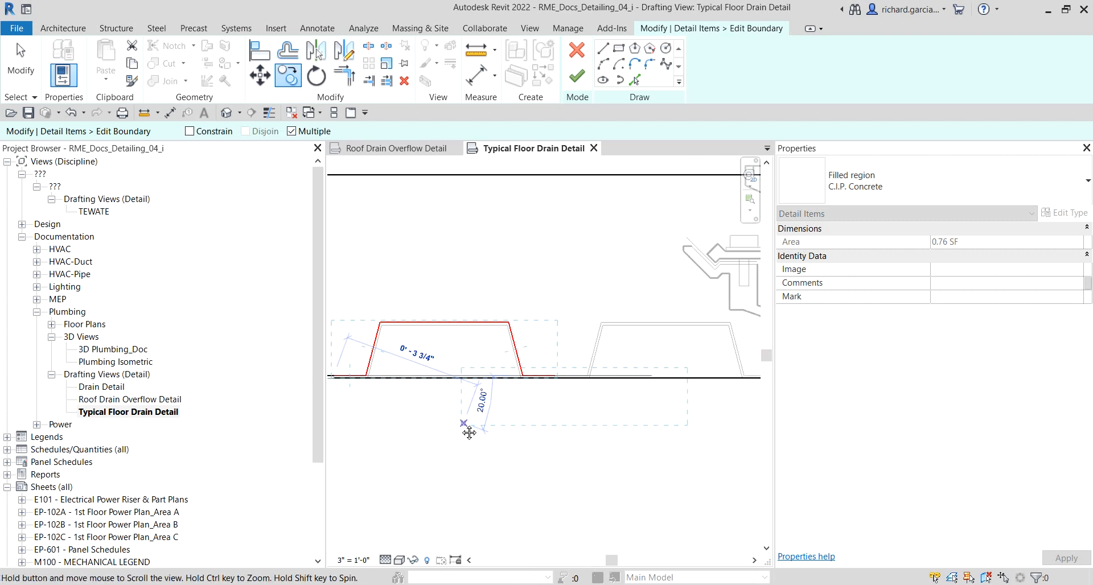
scroll(539, 370, "up", 4)
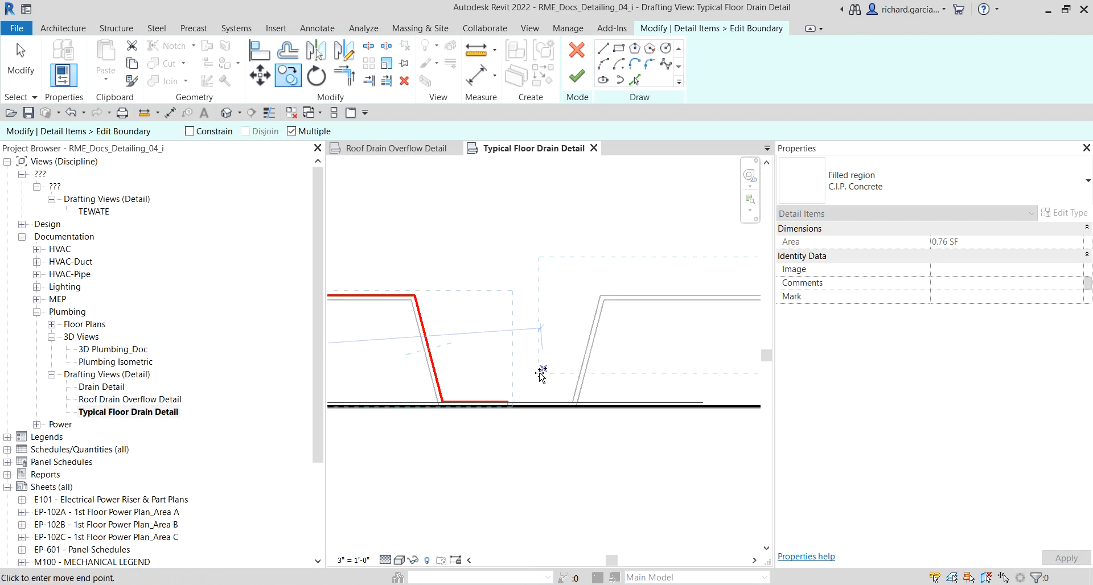
left_click(510, 402)
scroll(511, 403, "down", 2)
middle_click_drag(617, 435, 520, 431)
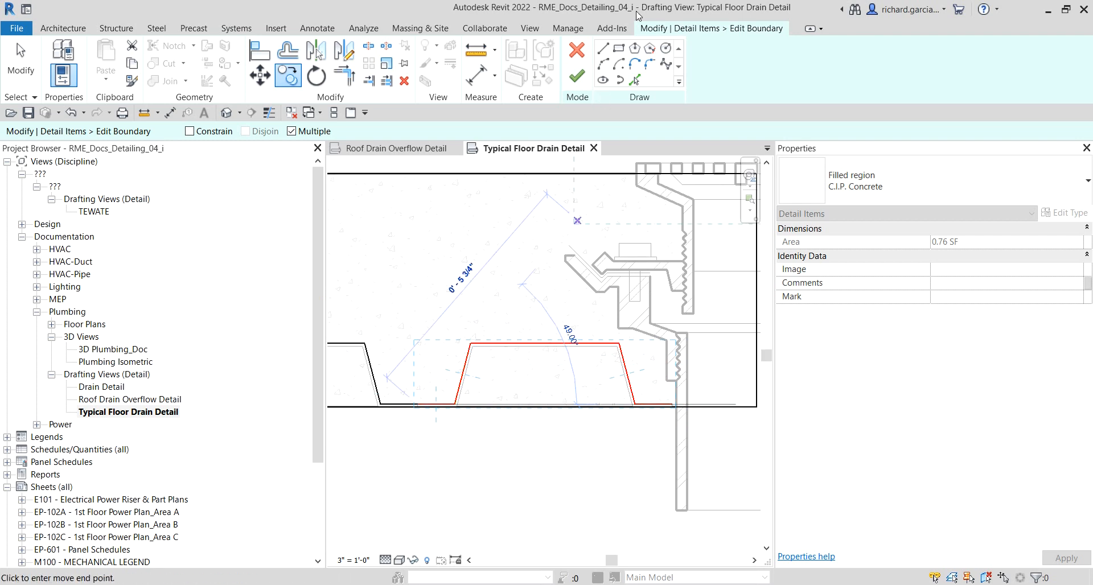
Step: Draw a short vertical boundary line from the boundary's right end down to the deck edge
left_click(607, 50)
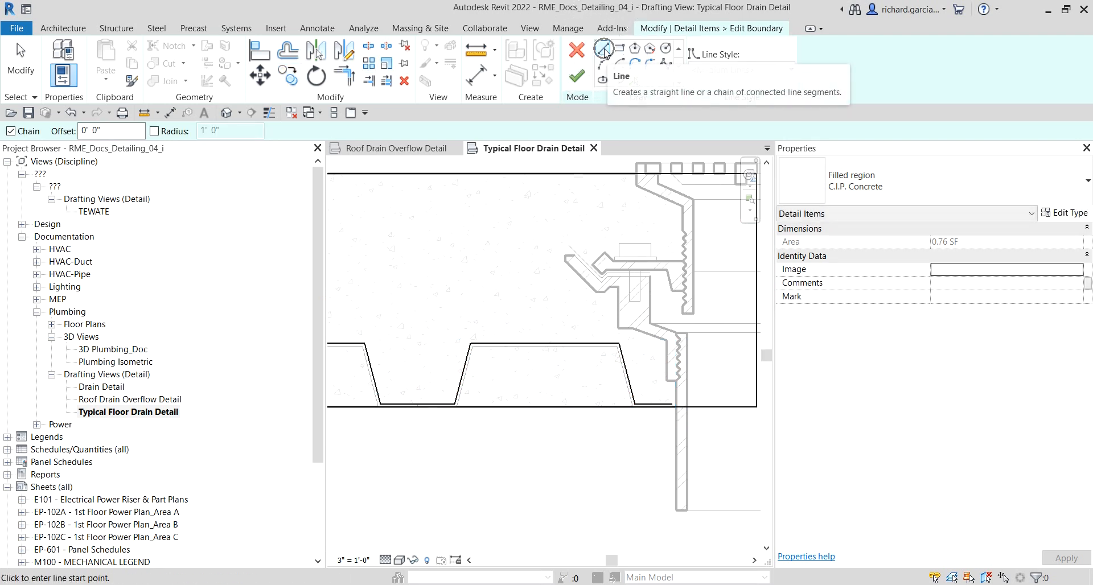
scroll(671, 385, "up", 6)
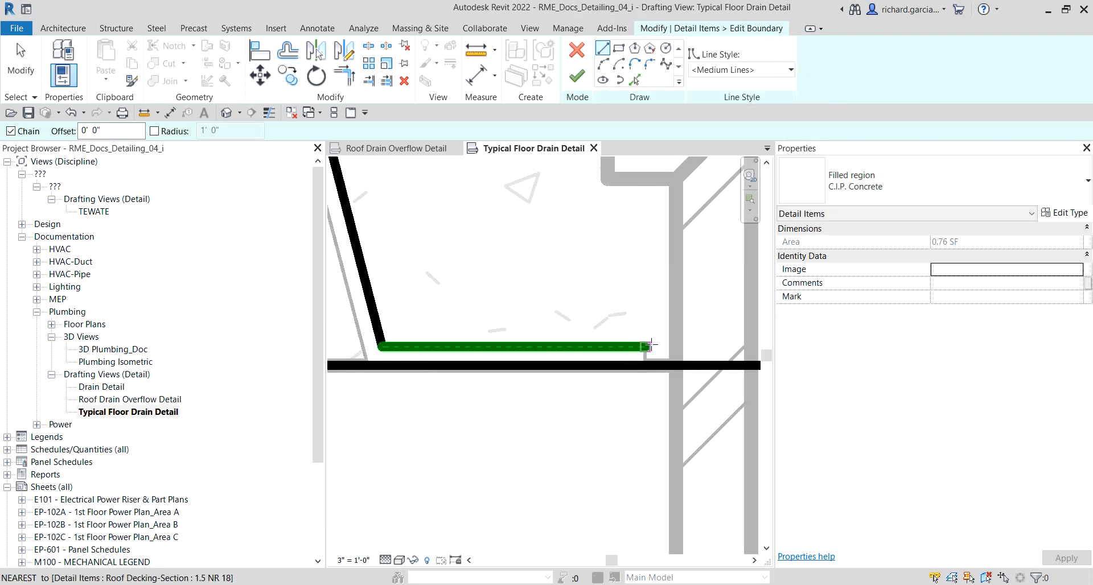
left_click(646, 346)
left_click(646, 364)
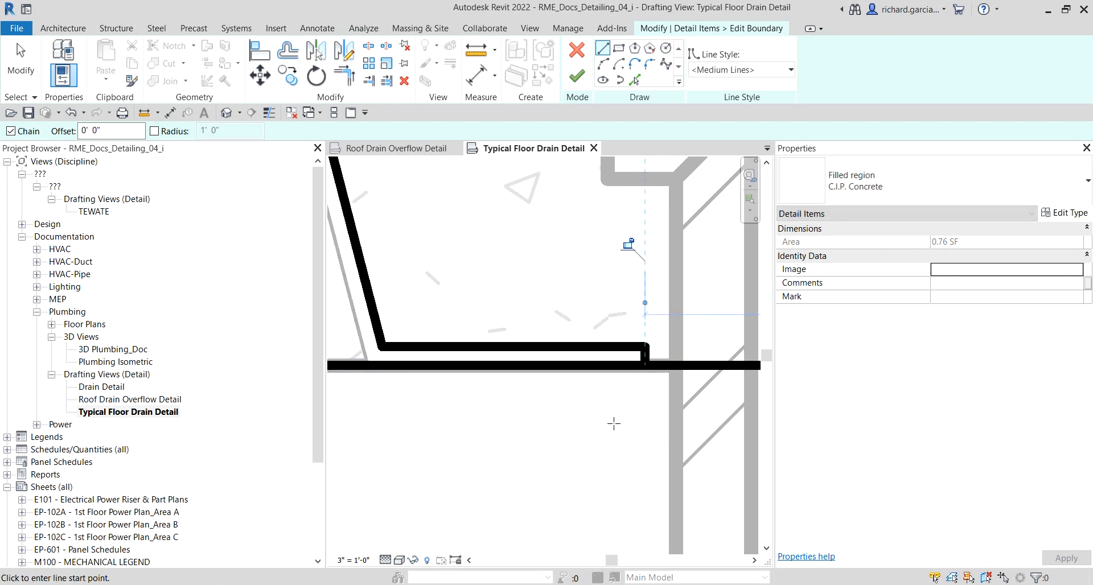
Step: Trim the boundary's bottom line and the new vertical line to a corner
left_click(349, 79)
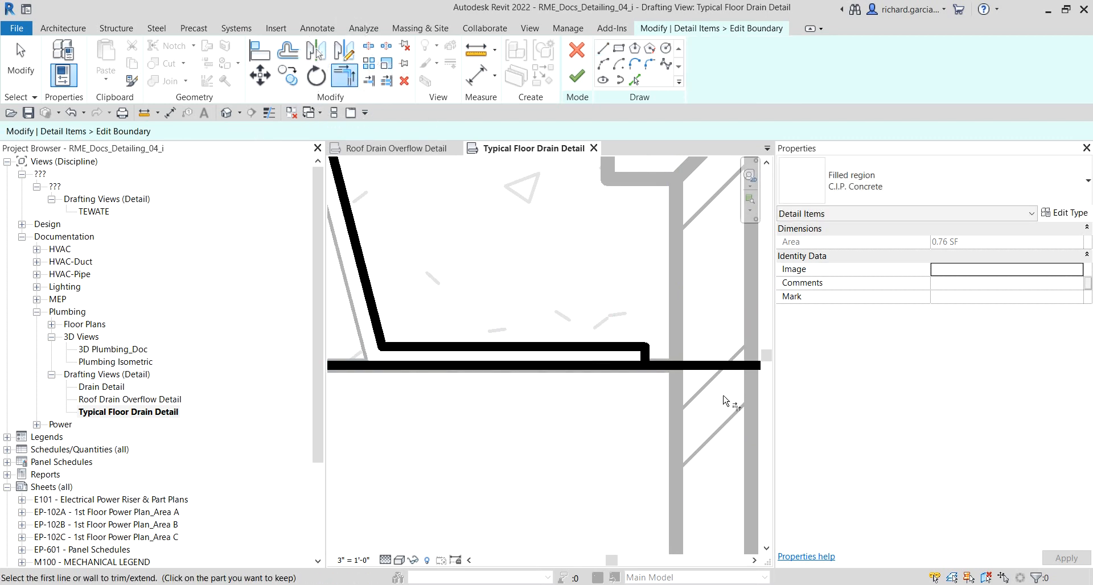
scroll(660, 370, "up", 3)
left_click(660, 372)
left_click(630, 352)
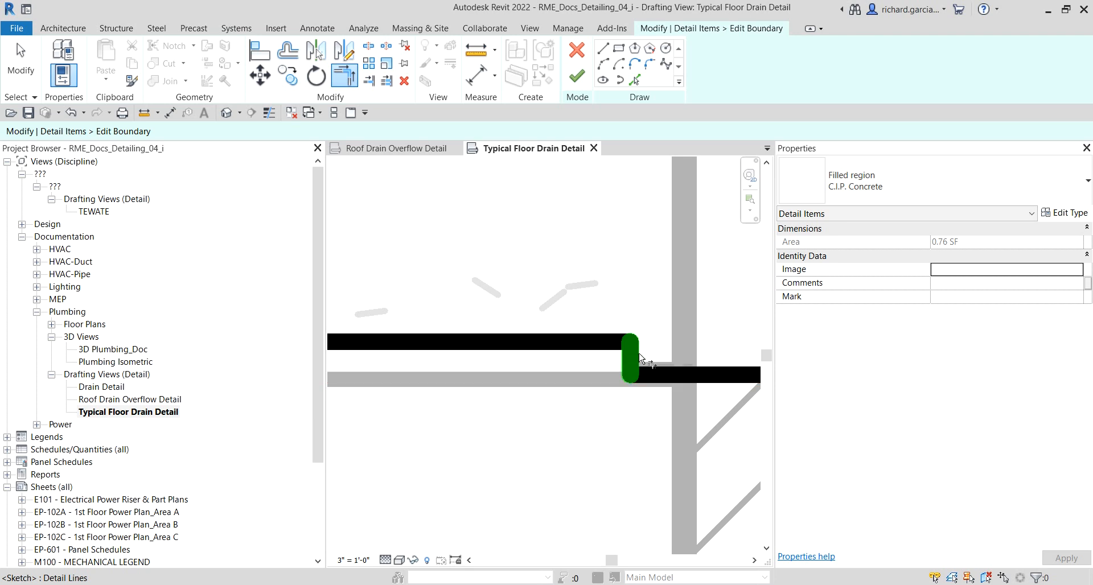
Step: Finish editing the concrete filled region's boundary
scroll(580, 380, "down", 5)
scroll(579, 380, "down", 1)
middle_click_drag(484, 411, 730, 429)
middle_click_drag(530, 445, 720, 439)
scroll(506, 375, "up", 6)
scroll(413, 347, "down", 5)
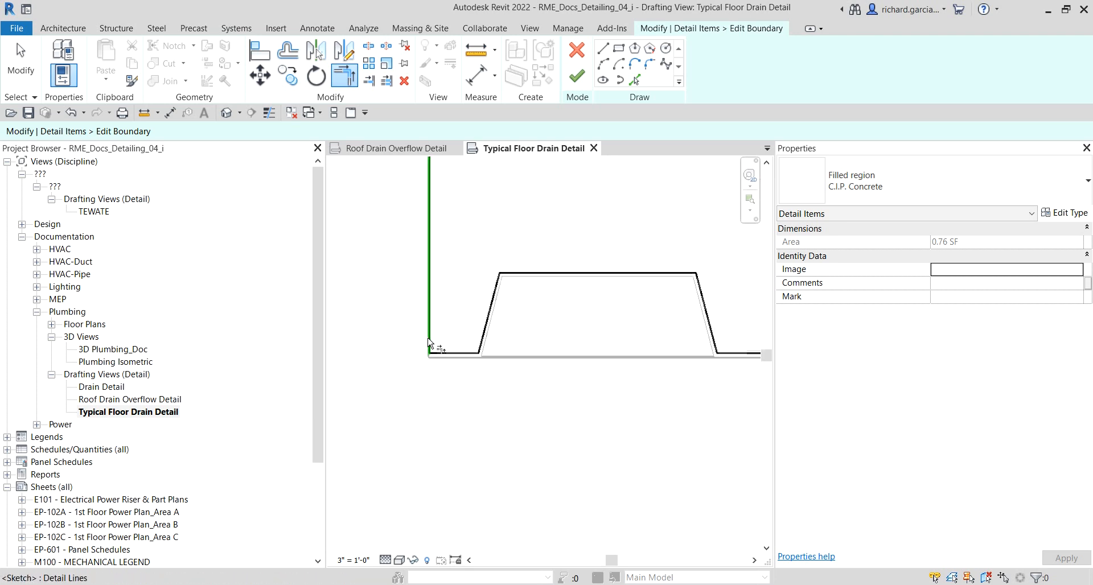
middle_click_drag(434, 341, 546, 337)
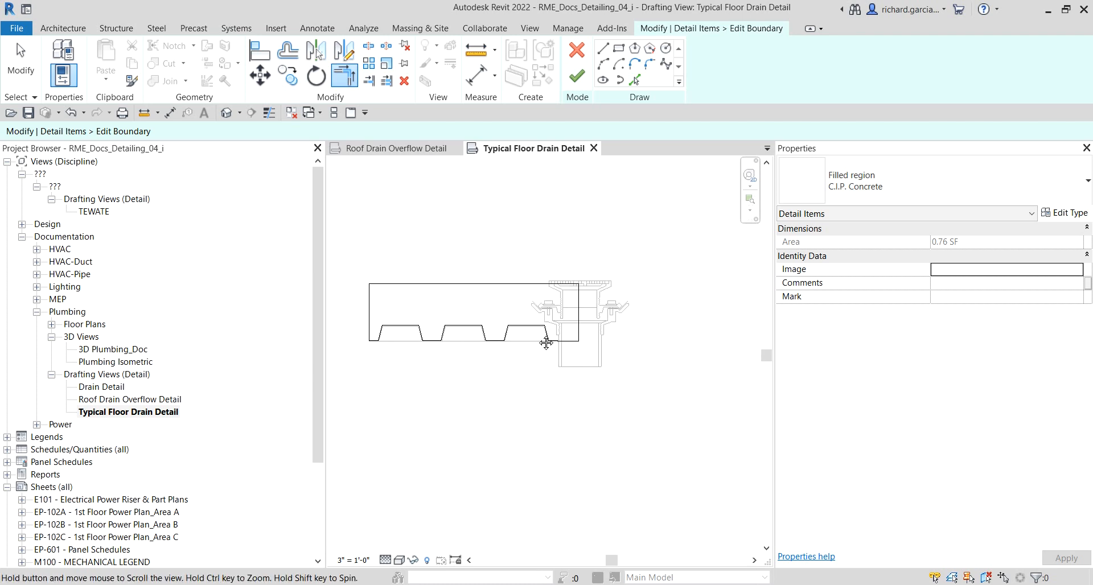
scroll(546, 336, "up", 5)
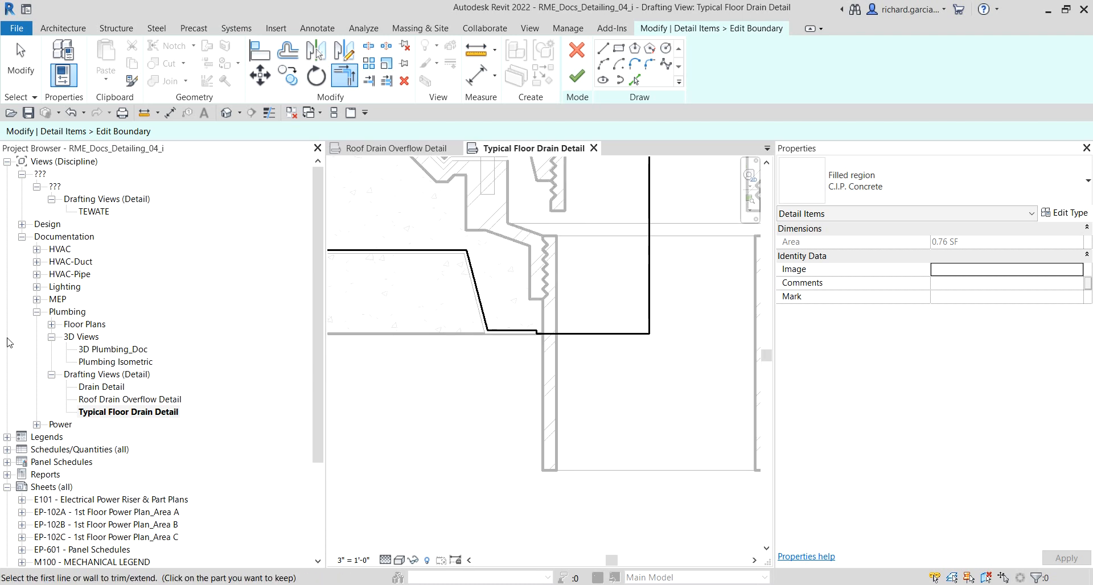
left_click(576, 76)
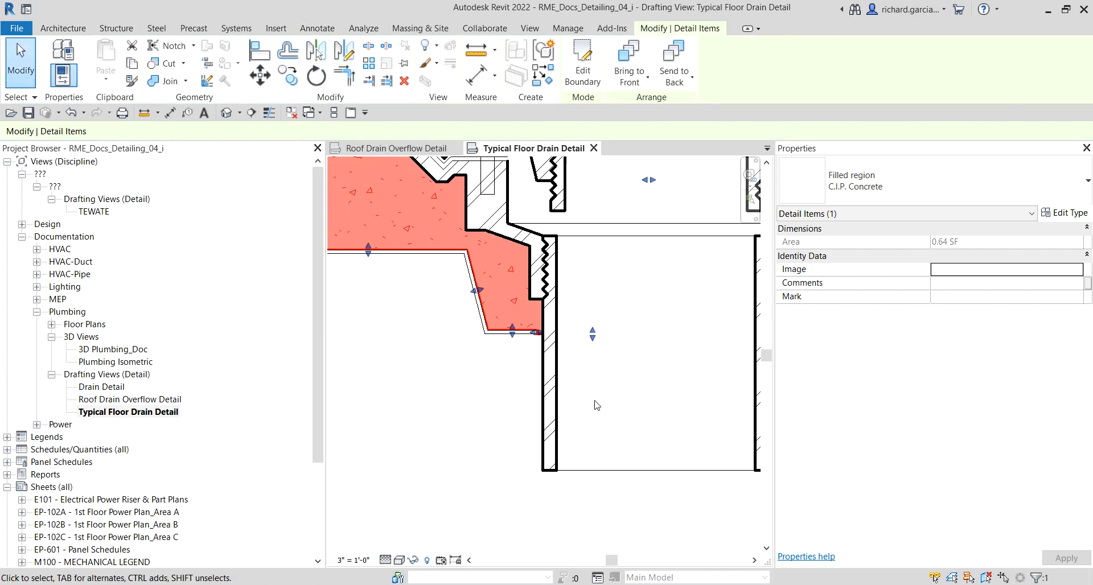
Step: Inspect the reshaped concrete region against the metal deck group
scroll(592, 402, "down", 3)
left_click(507, 436)
scroll(451, 393, "up", 4)
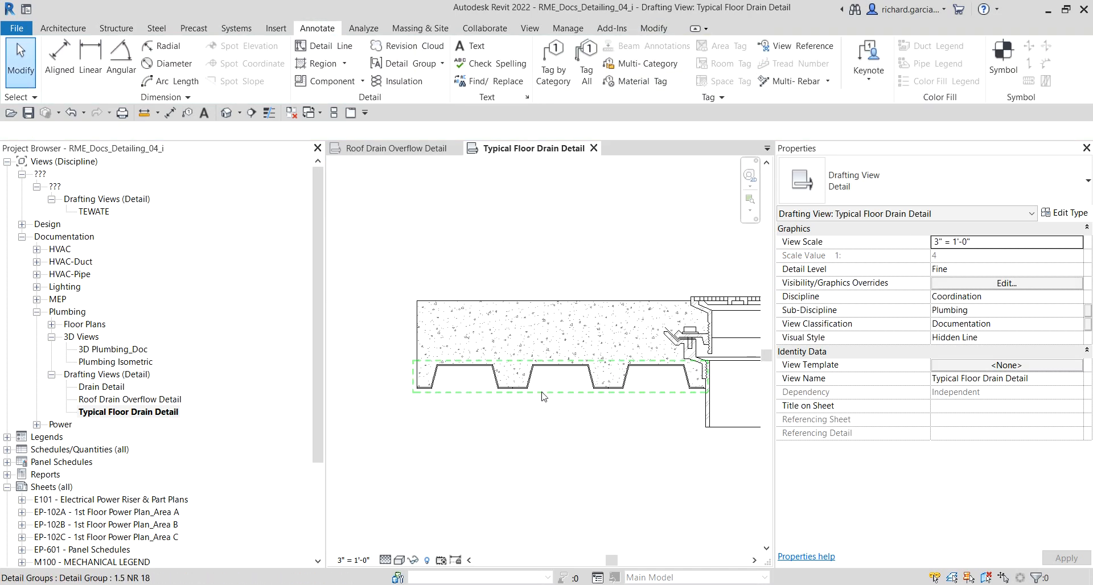
scroll(650, 506, "down", 2)
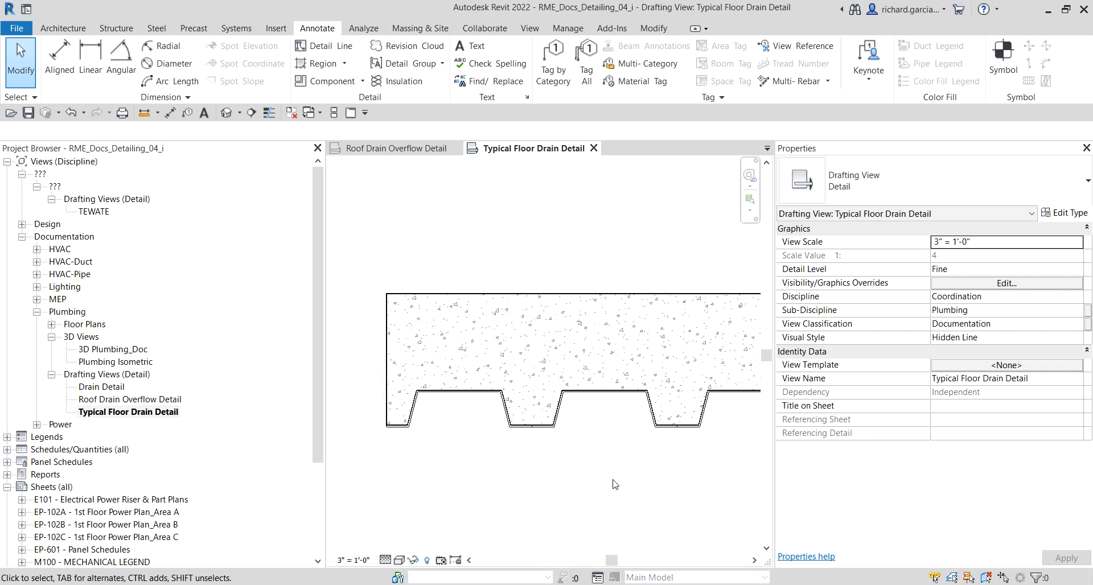
scroll(396, 439, "up", 4)
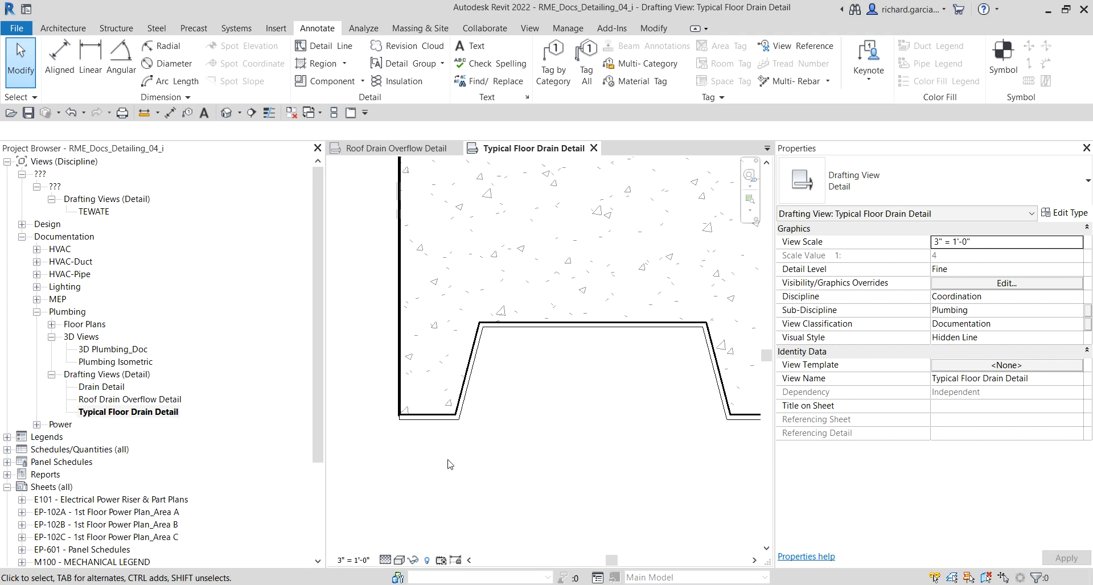
left_click(480, 363)
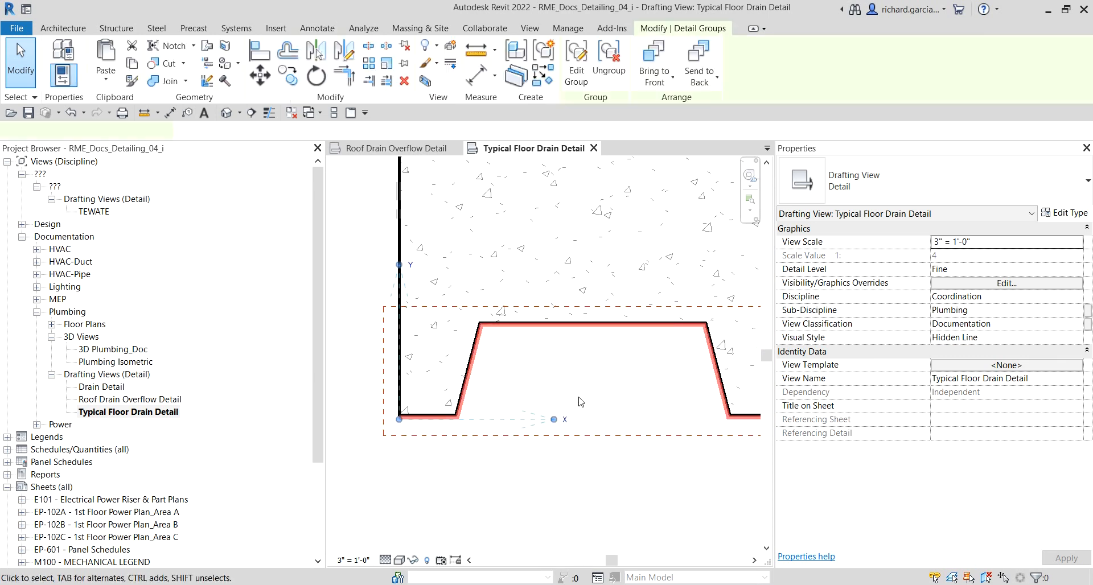
left_click(589, 508)
scroll(462, 466, "down", 3)
scroll(464, 464, "down", 2)
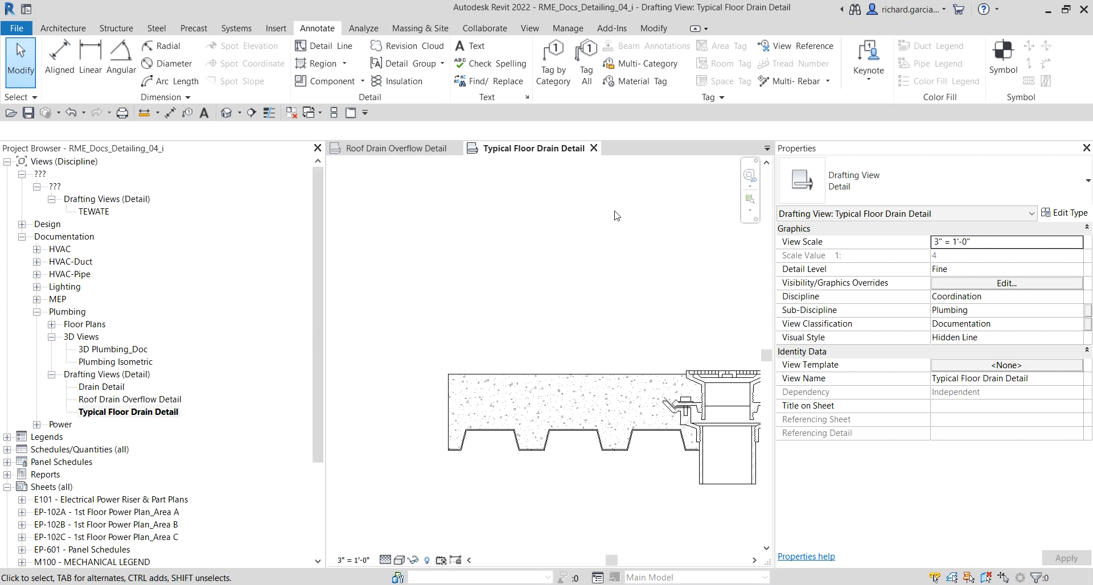
Step: Draw a thin detail-line rectangle along the top of the concrete slab, from its left end to the drain body
left_click(321, 46)
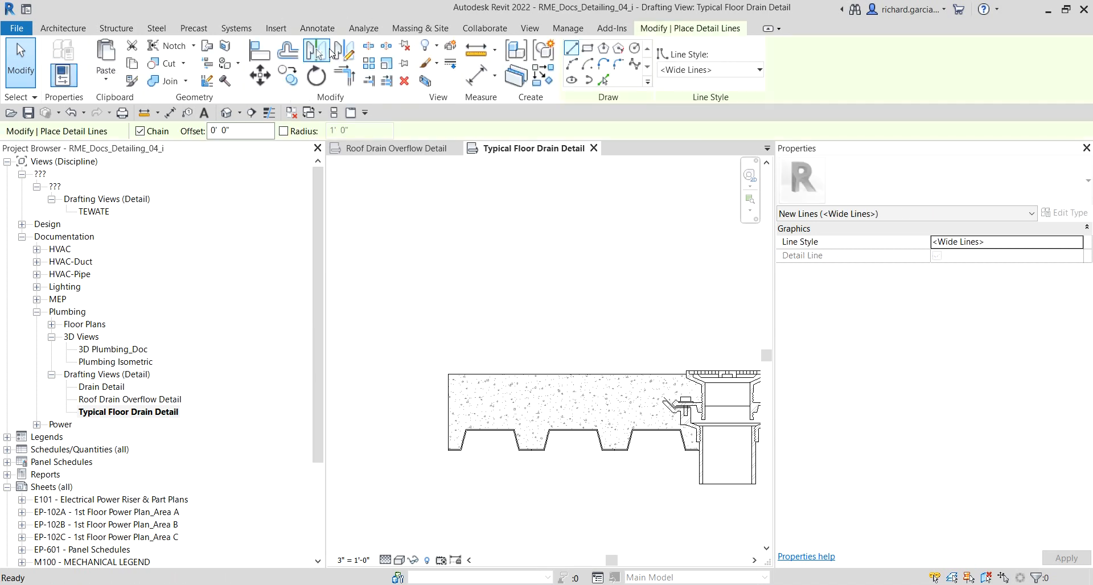
left_click(587, 50)
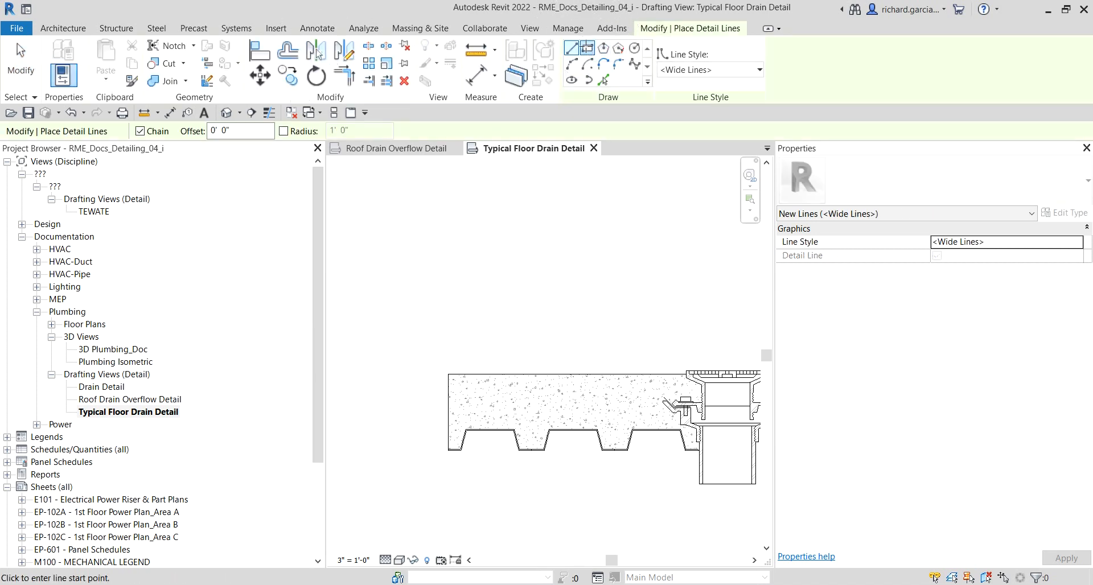
middle_click_drag(613, 240, 562, 226)
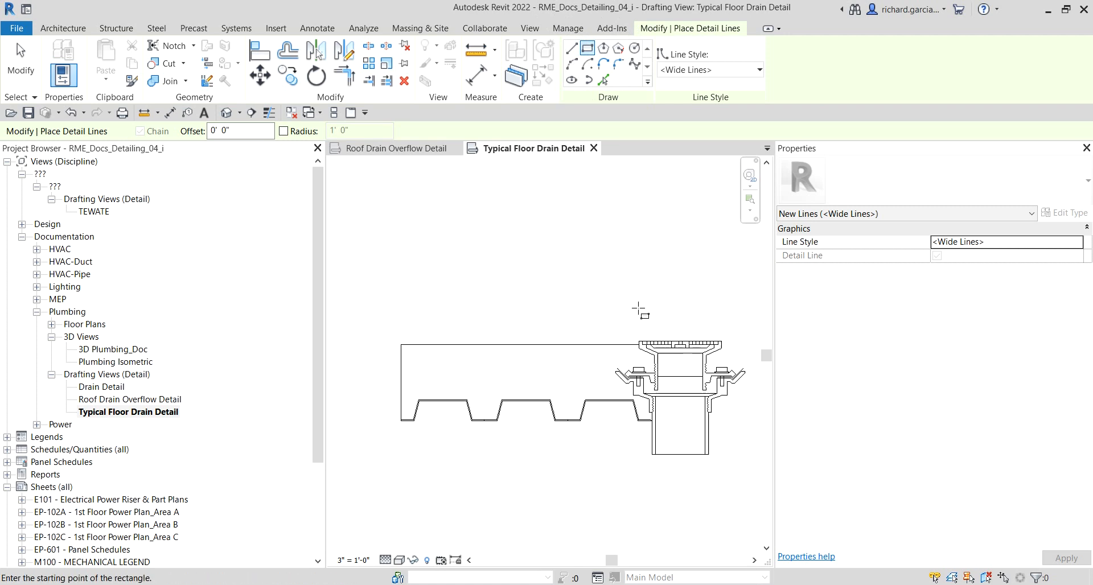
scroll(639, 310, "up", 2)
scroll(641, 310, "up", 5)
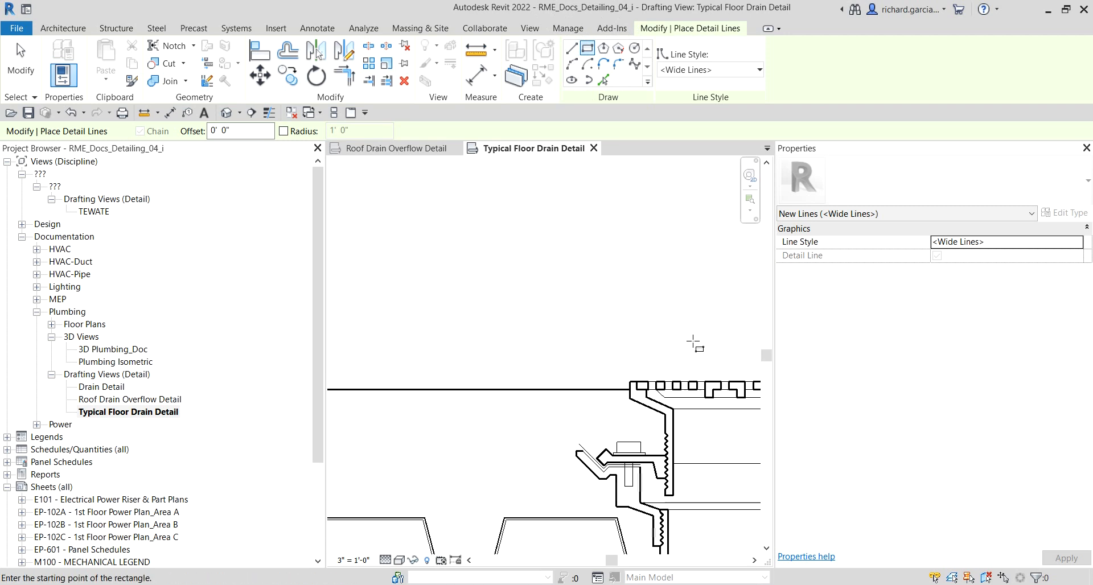
scroll(606, 364, "up", 2)
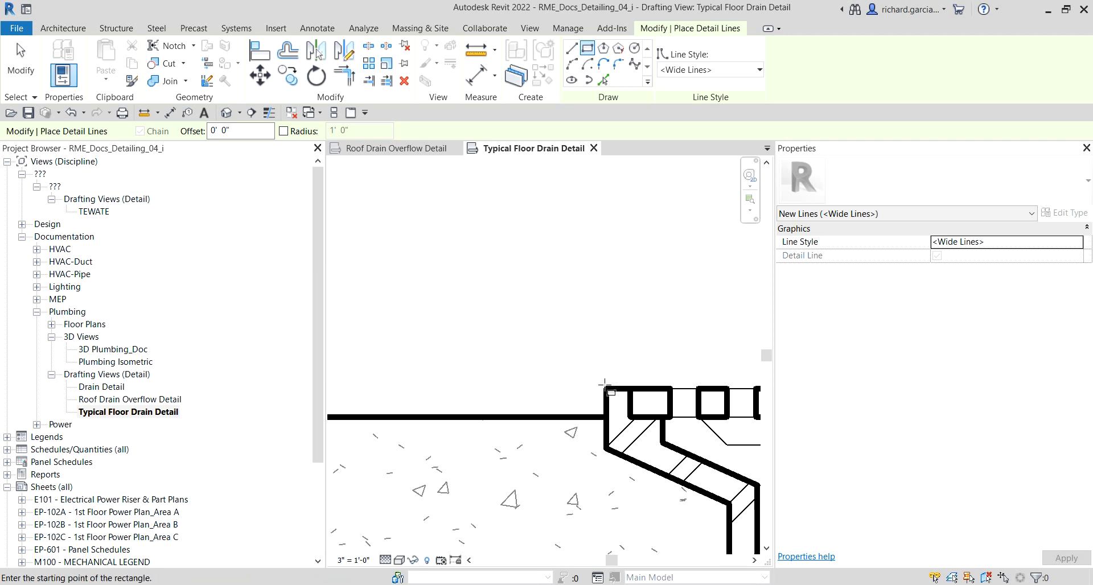
scroll(555, 376, "down", 2)
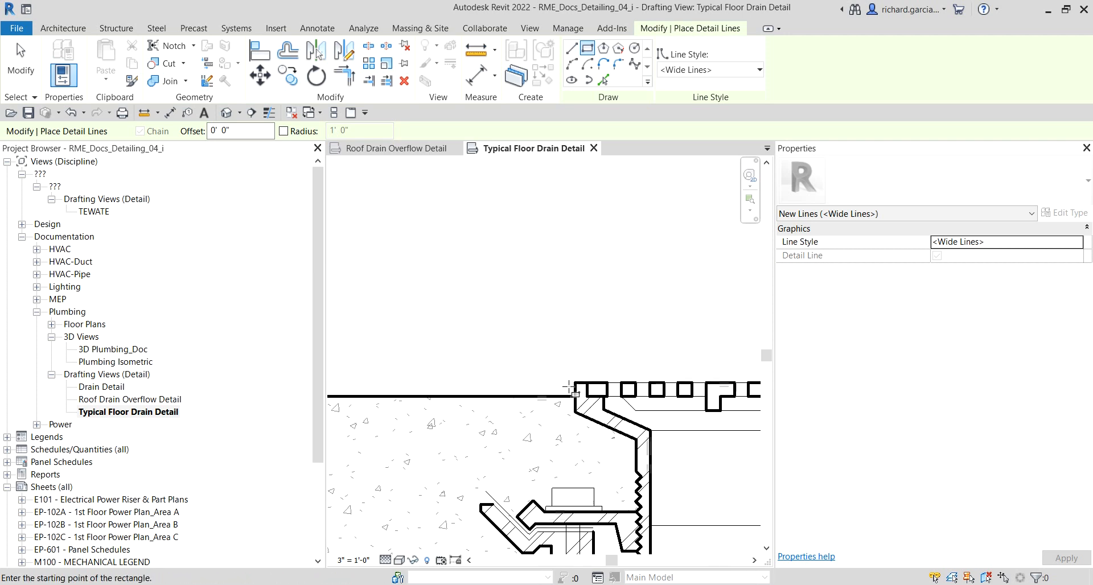
scroll(569, 384, "up", 2)
scroll(576, 370, "down", 1)
scroll(429, 342, "down", 2)
scroll(556, 383, "up", 4)
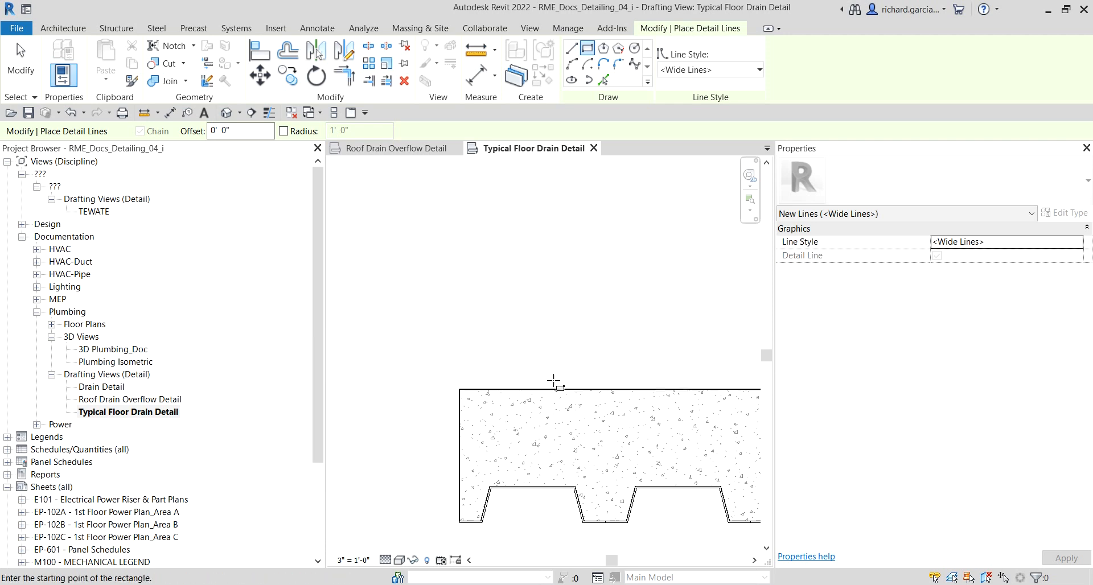
left_click(453, 376)
scroll(569, 341, "down", 3)
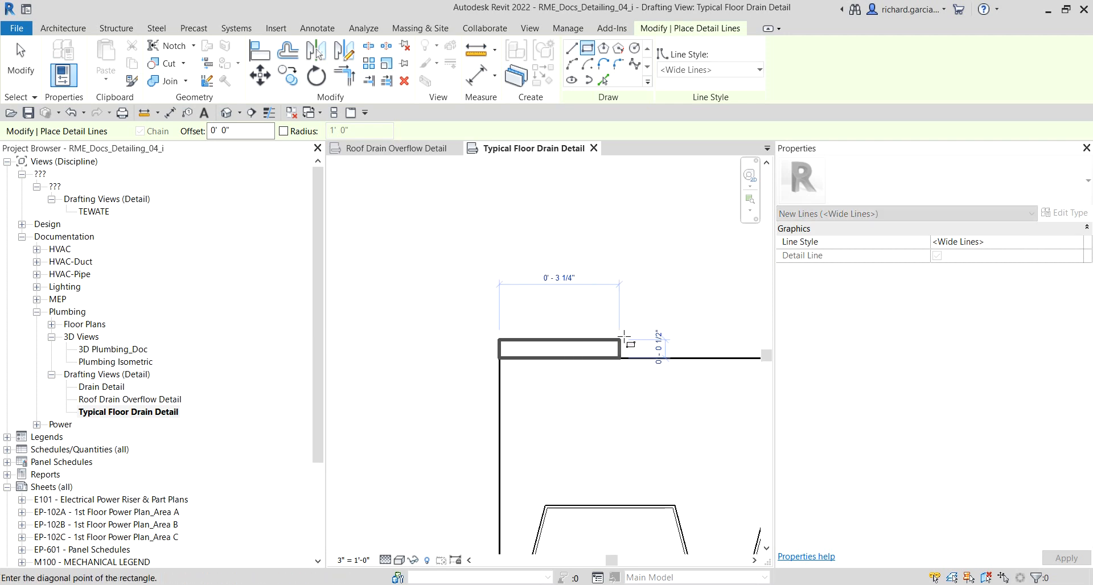
scroll(538, 341, "down", 2)
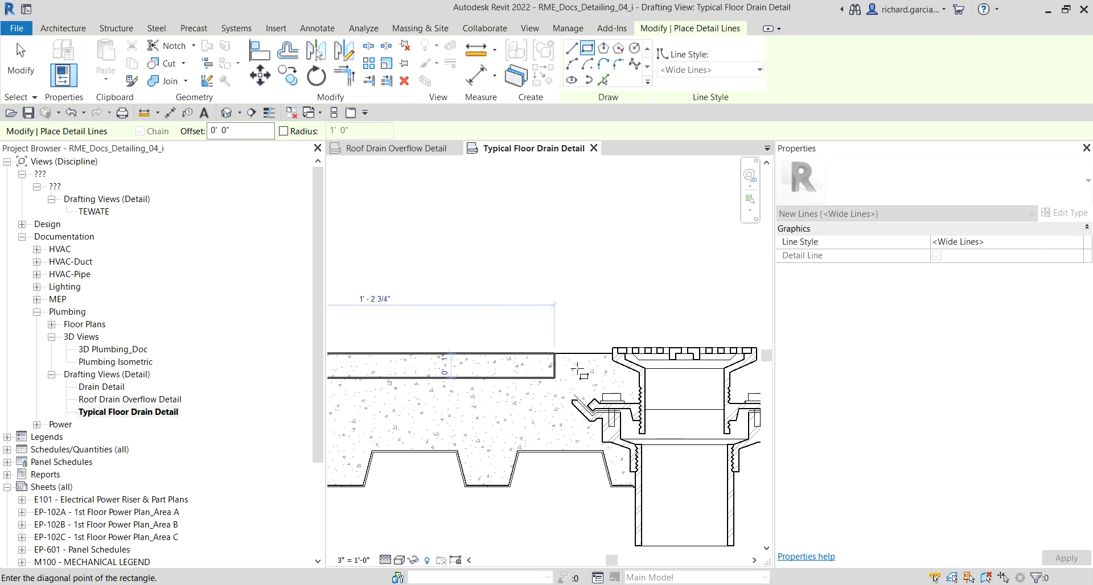
scroll(581, 364, "up", 4)
scroll(674, 329, "up", 1)
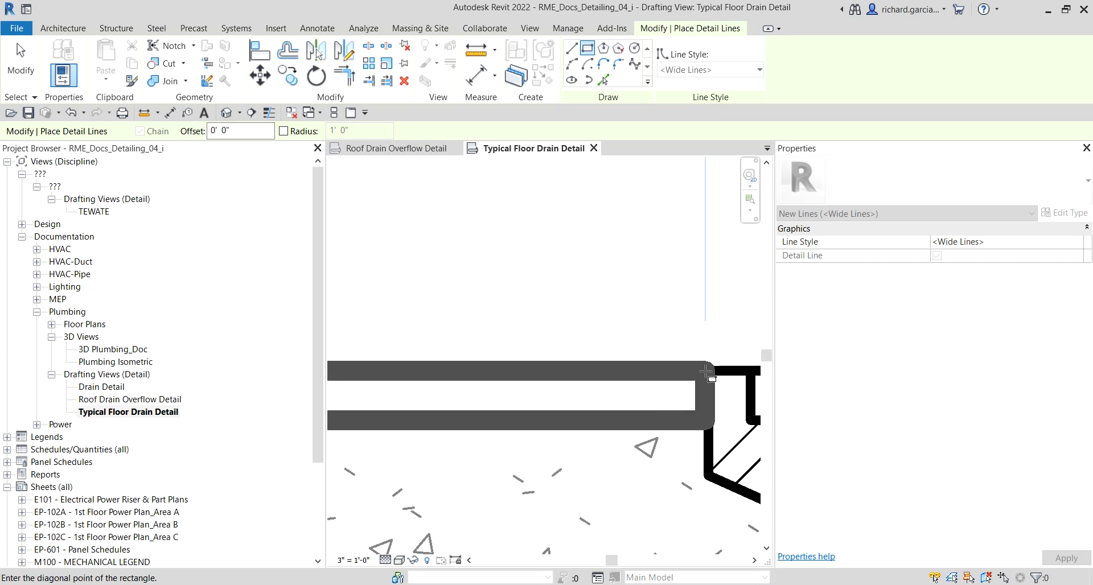
left_click(708, 371)
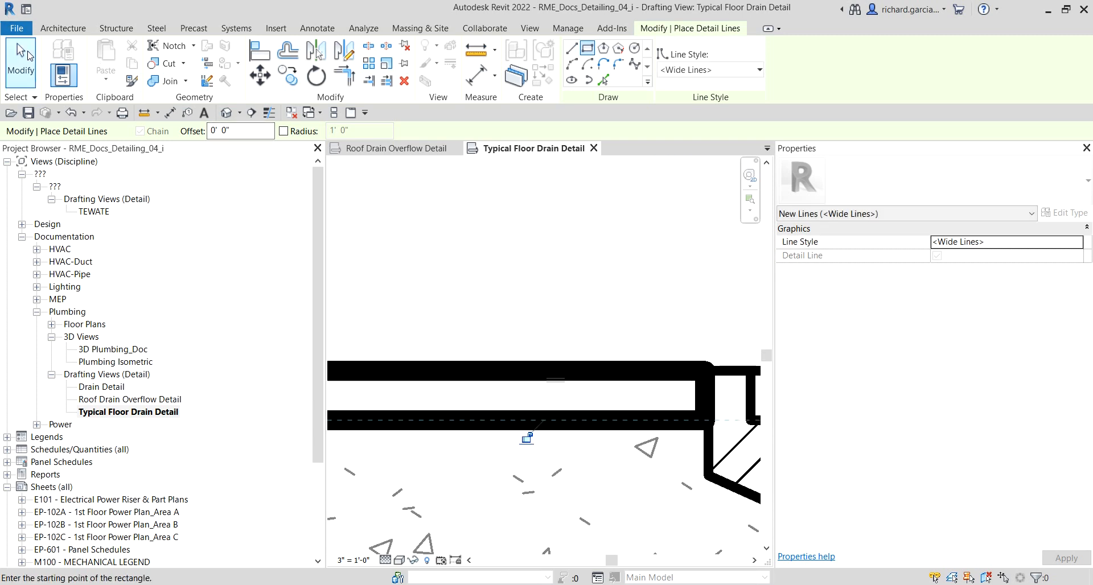
left_click(27, 55)
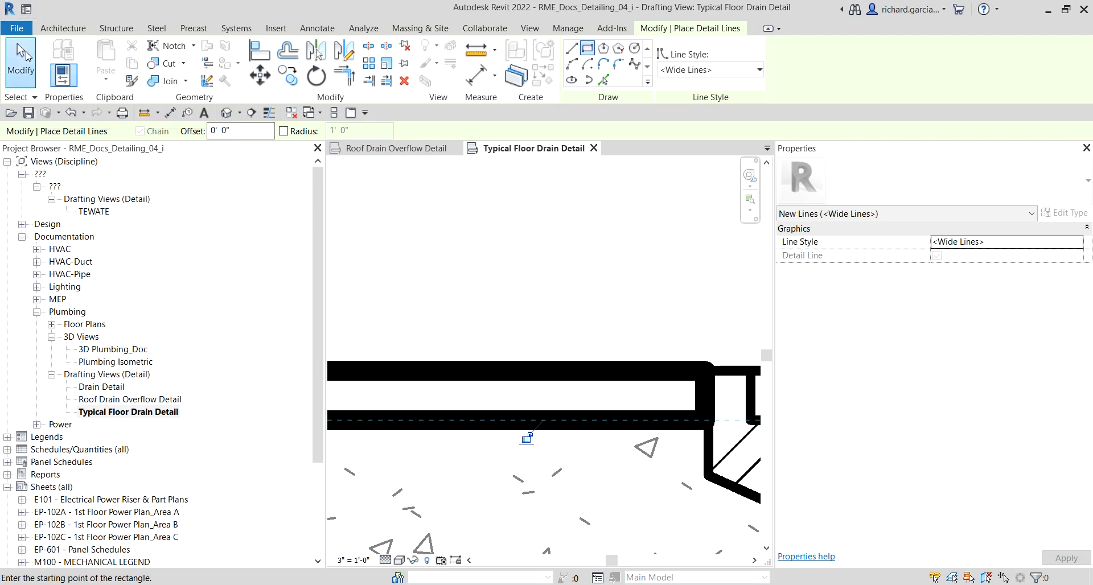
Step: Change the line style of the rectangle's four lines to Medium Lines
scroll(575, 369, "down", 4)
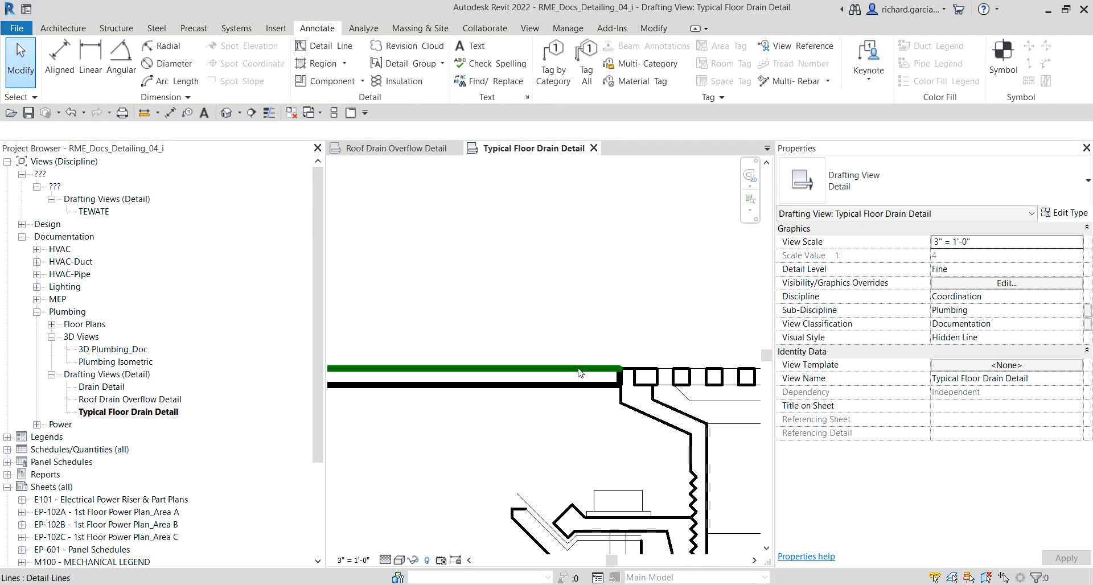
scroll(595, 279, "down", 1)
middle_click_drag(465, 277, 601, 277)
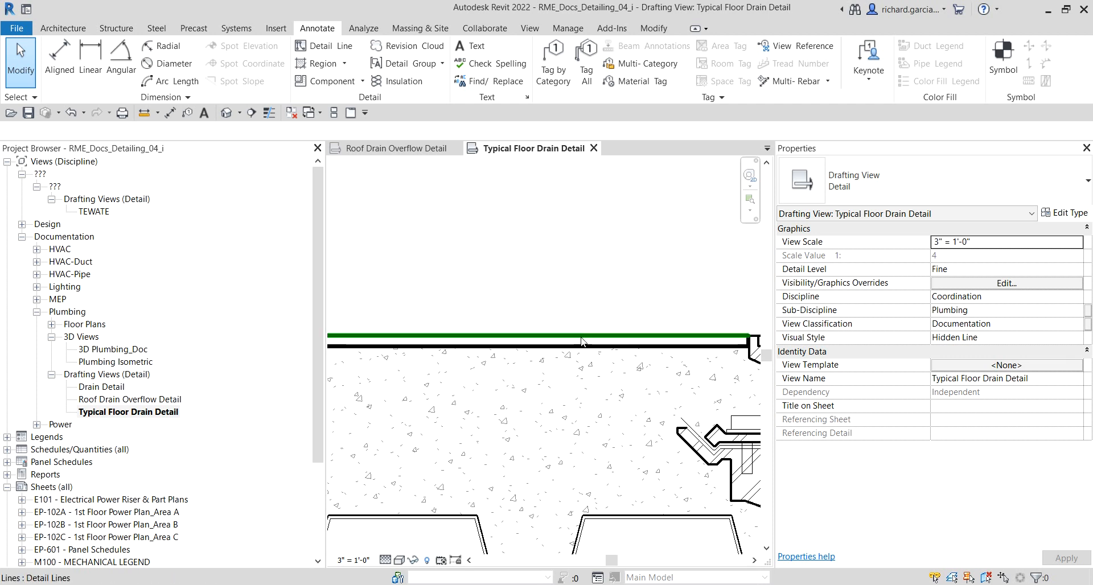
key("Tab")
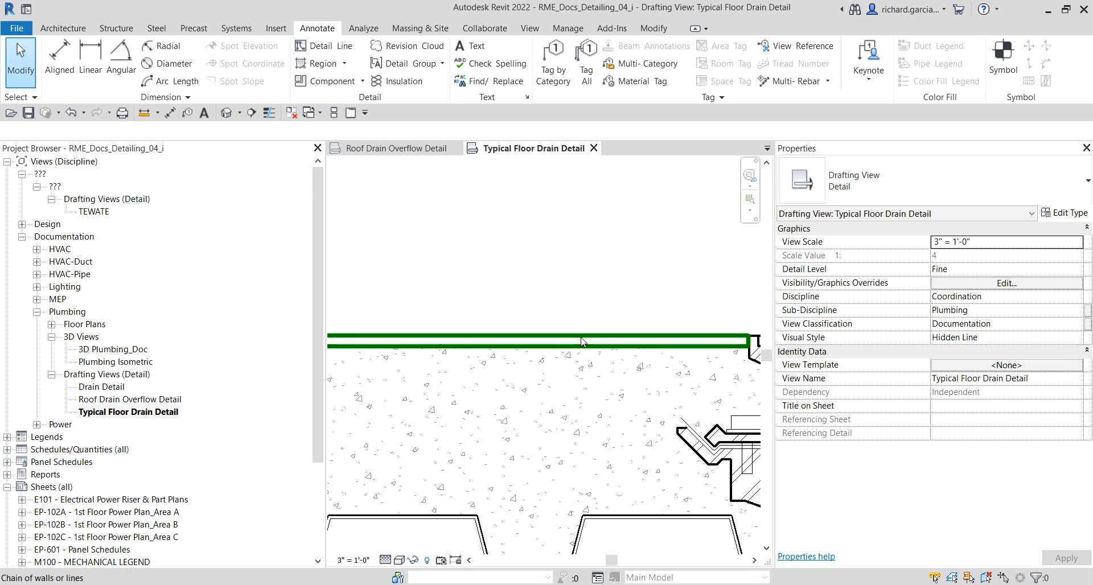
left_click(582, 341)
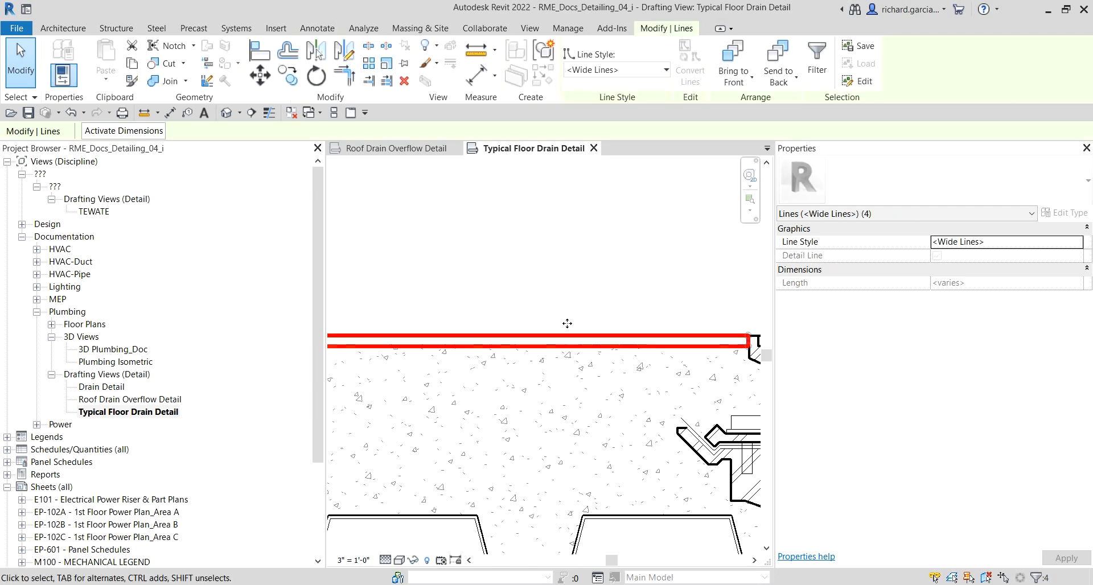
left_click(656, 70)
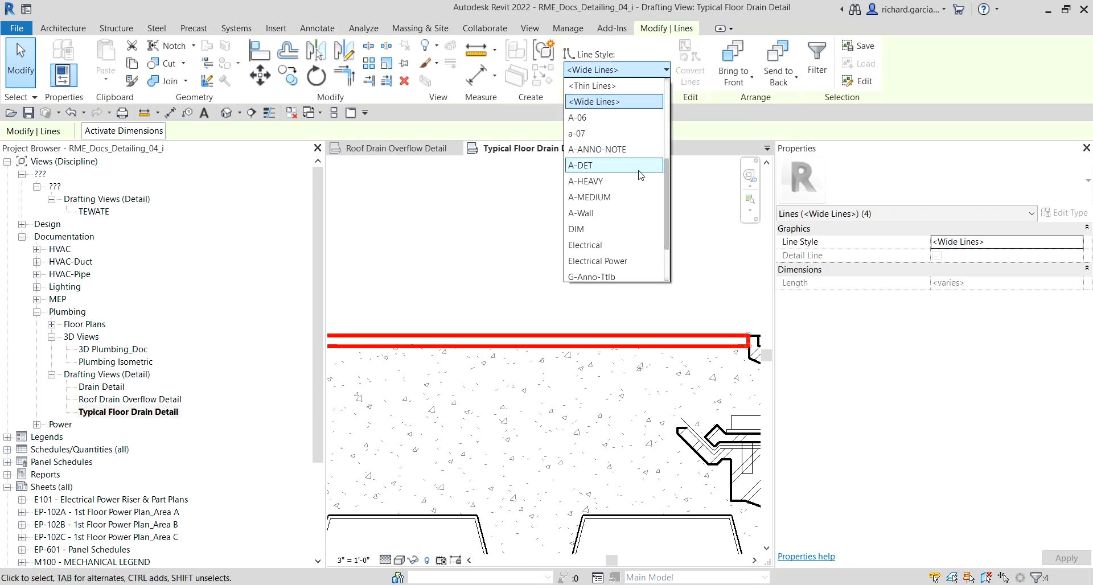
scroll(611, 165, "up", 3)
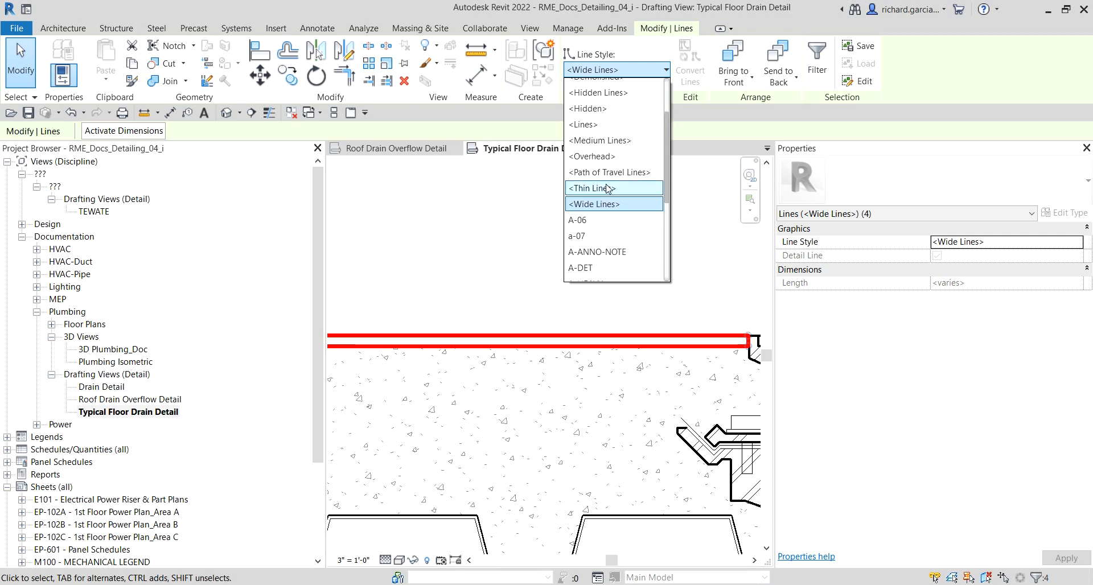
left_click(602, 141)
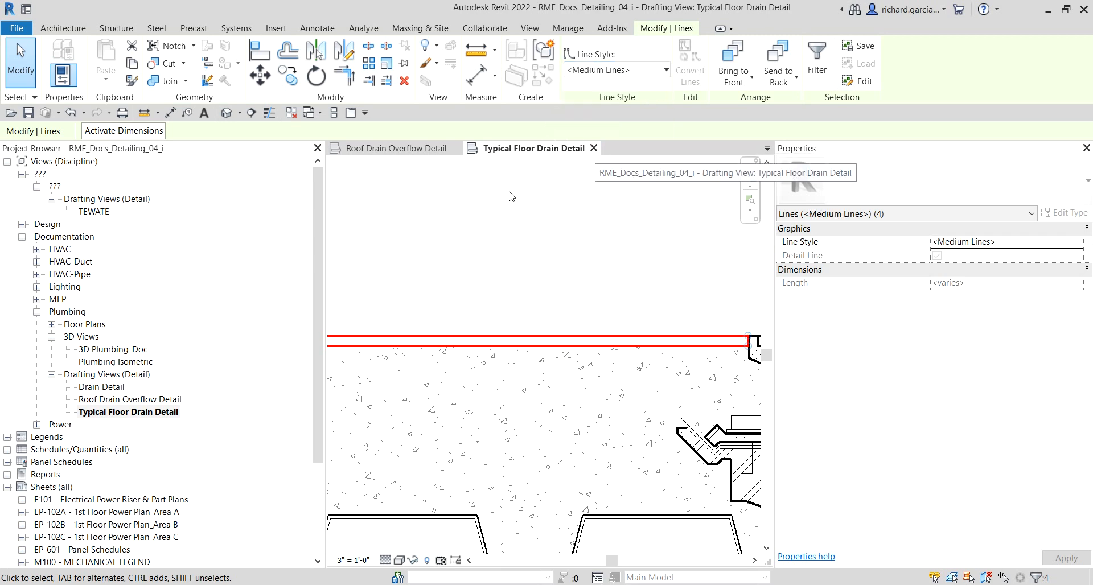
left_click(22, 62)
Step: Draw a chained wide detail line tracing the flashing membrane from the drain flange, up its slope, and about 3 3/4 in horizontally into the slab
scroll(520, 186, "down", 2)
middle_click_drag(498, 280, 570, 283)
scroll(502, 298, "down", 3)
middle_click_drag(481, 320, 559, 321)
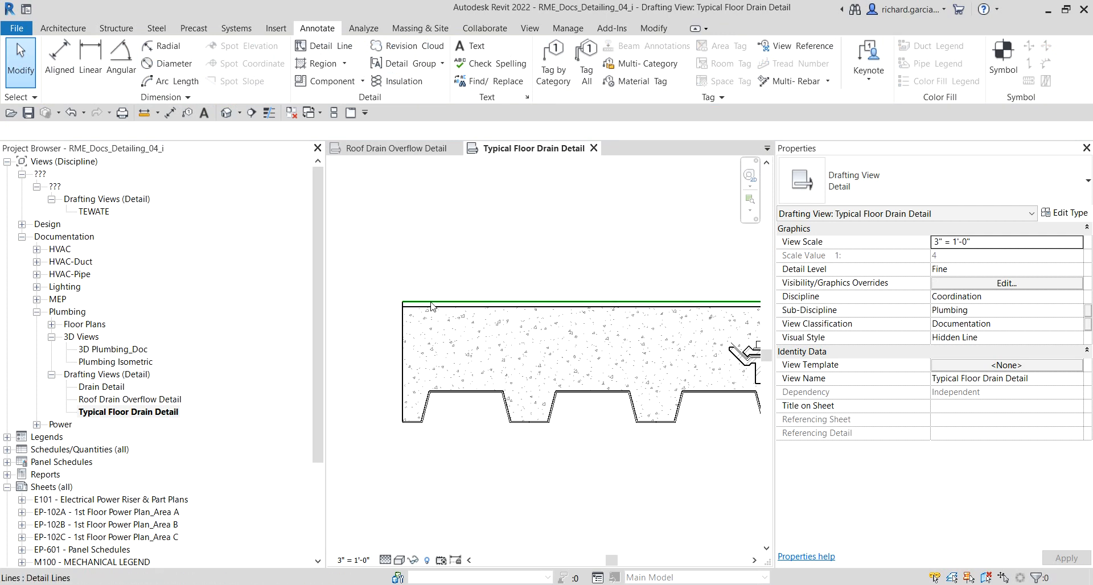
middle_click_drag(670, 301, 622, 303)
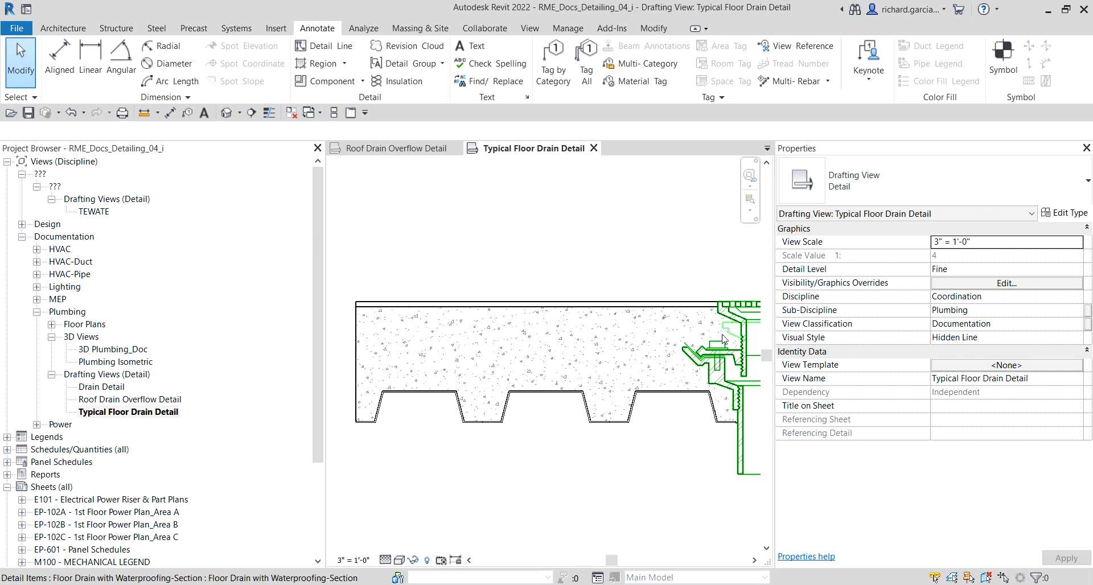
scroll(714, 370, "up", 5)
middle_click_drag(713, 370, 600, 431)
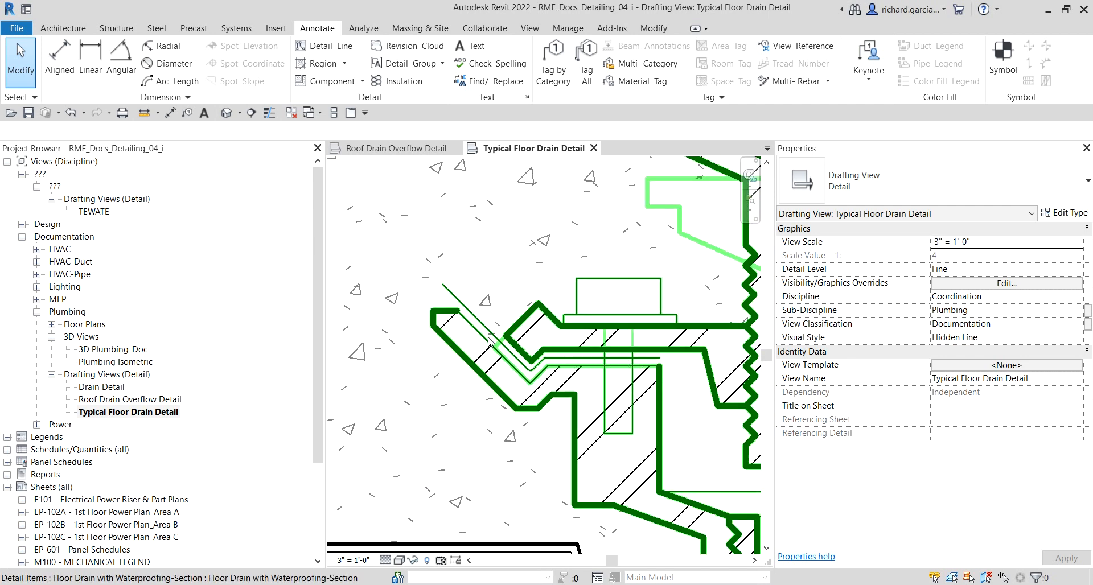
left_click(320, 50)
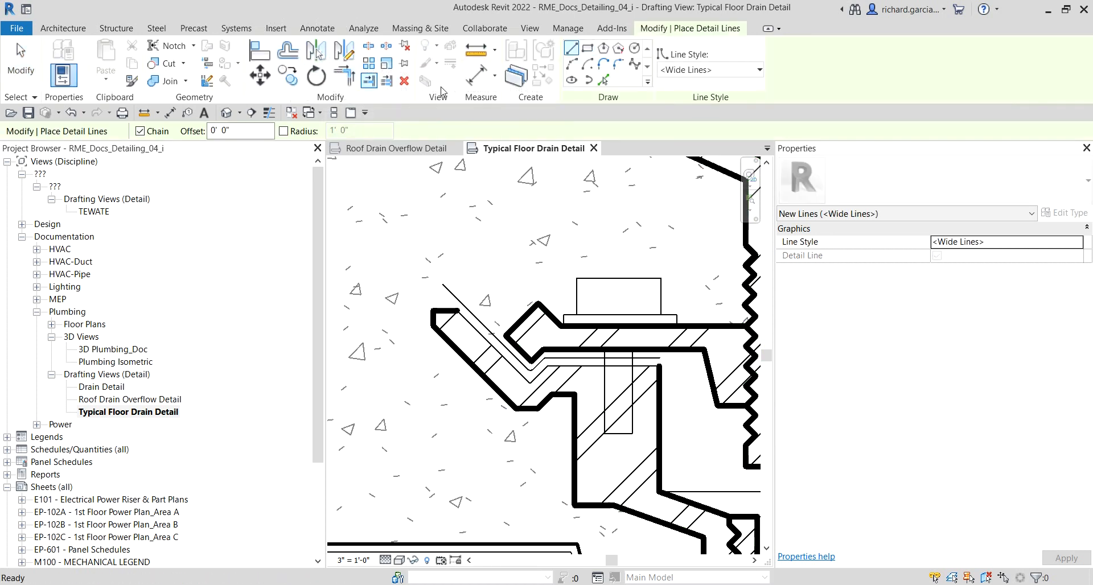
left_click(723, 69)
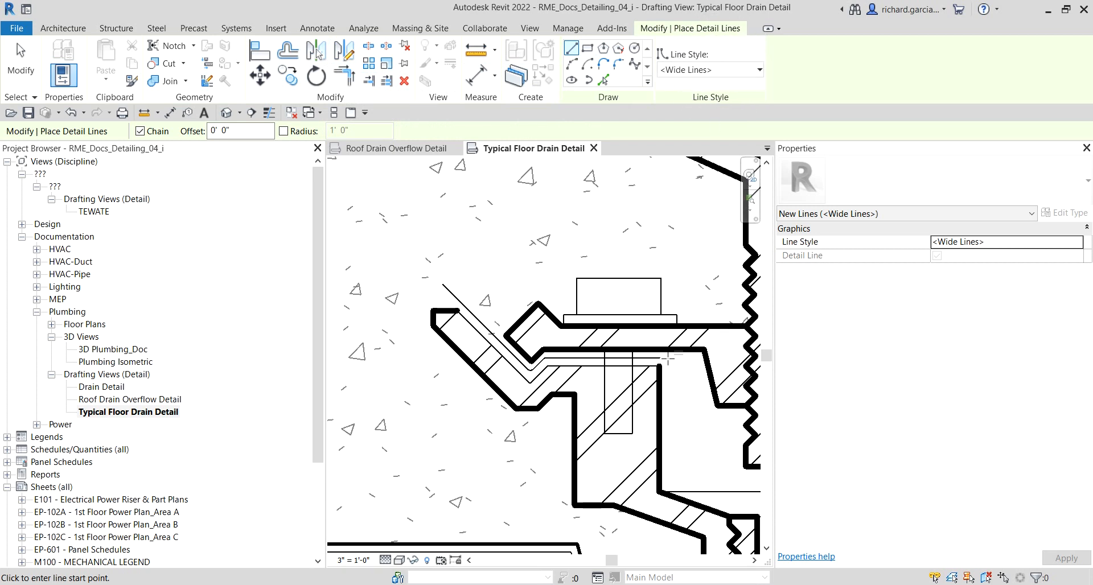
scroll(648, 352, "up", 6)
scroll(648, 353, "up", 1)
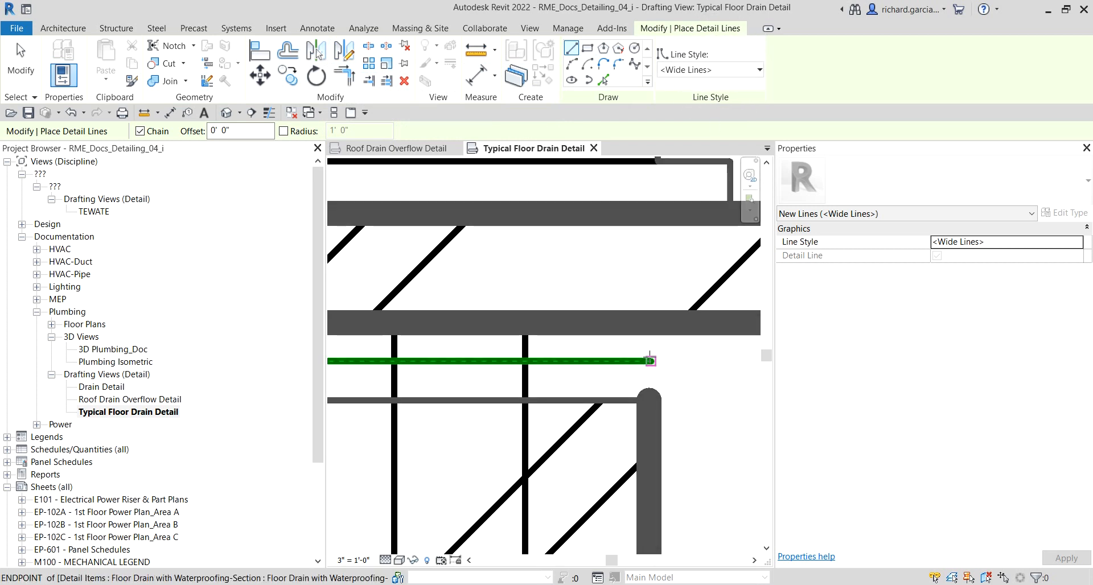
left_click(649, 360)
middle_click_drag(399, 380, 635, 333)
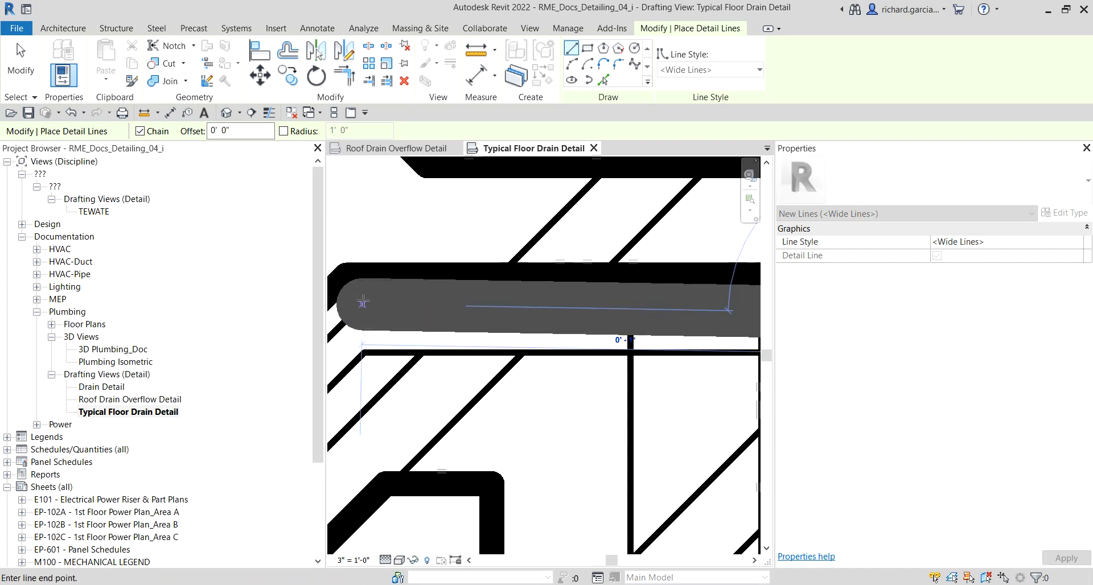
middle_click_drag(433, 314, 543, 311)
left_click(469, 310)
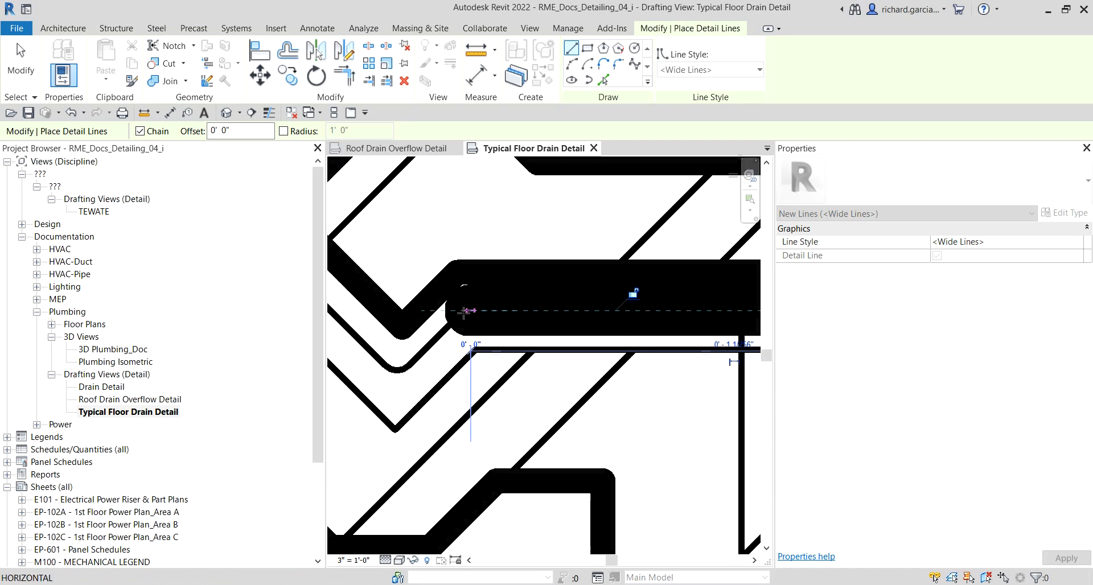
left_click(402, 379)
scroll(361, 336, "down", 2)
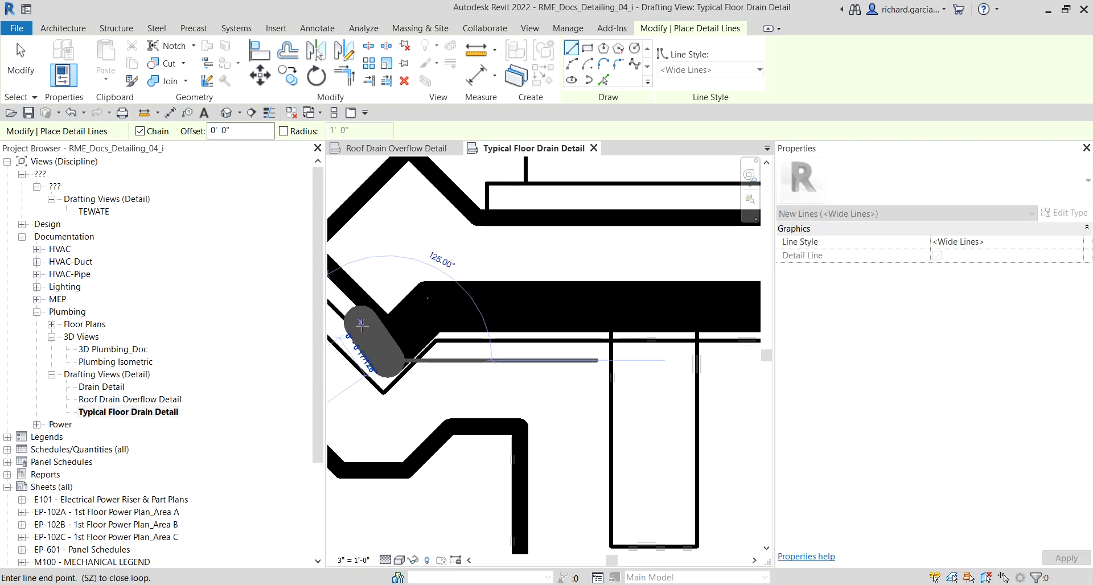
middle_click_drag(361, 335, 515, 378)
scroll(441, 330, "down", 4)
middle_click_drag(437, 317, 536, 383)
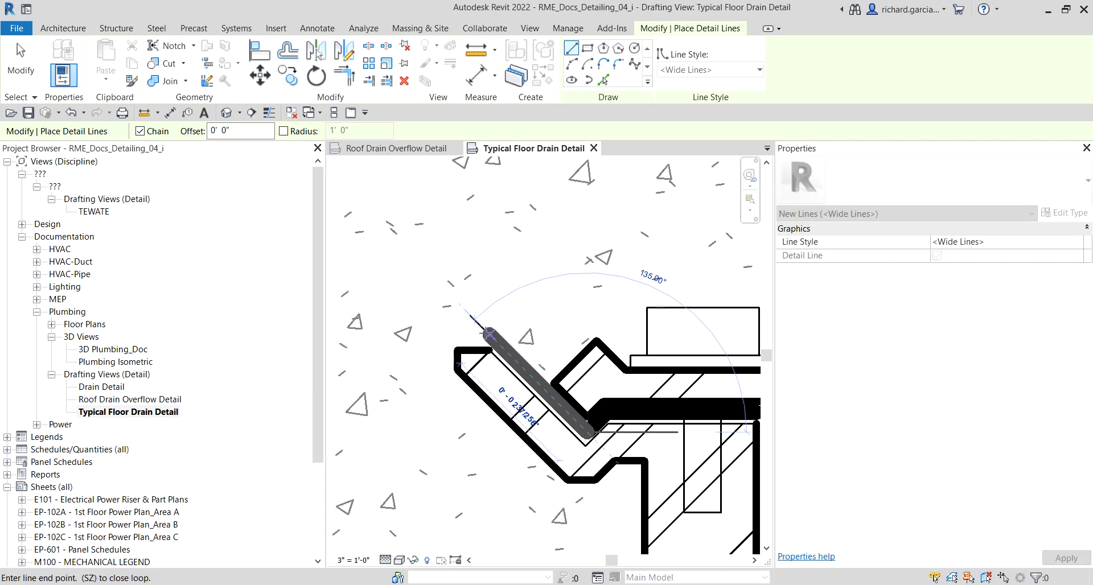
left_click(474, 314)
scroll(473, 314, "down", 2)
middle_click_drag(473, 314, 594, 311)
scroll(581, 308, "down", 2)
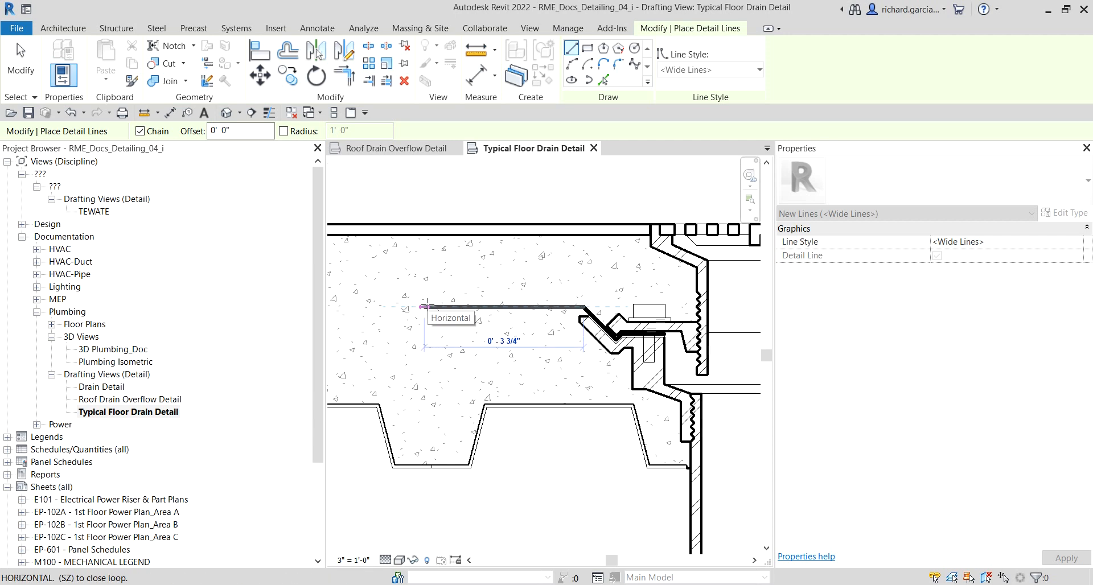
left_click(425, 306)
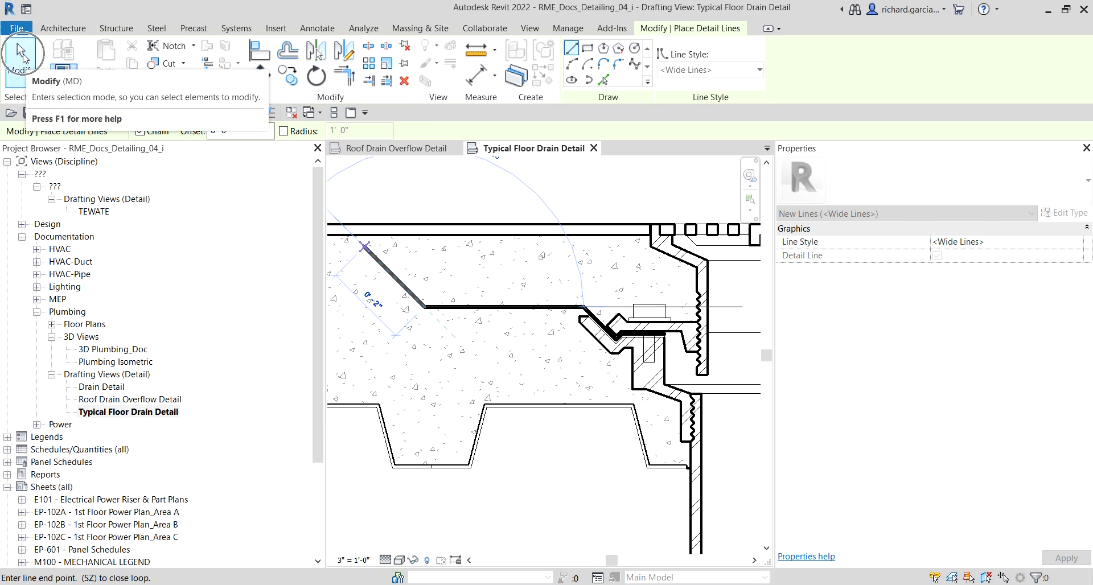
left_click(23, 56)
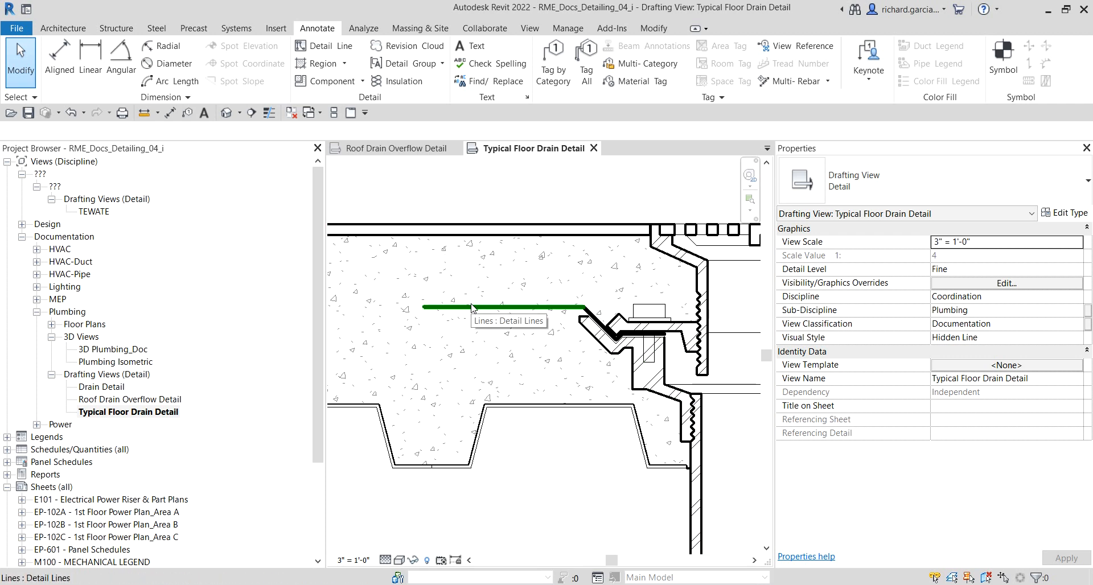
Step: Group the flashing membrane lines into a detail group named Flashing Membrane_F.D
key("Tab")
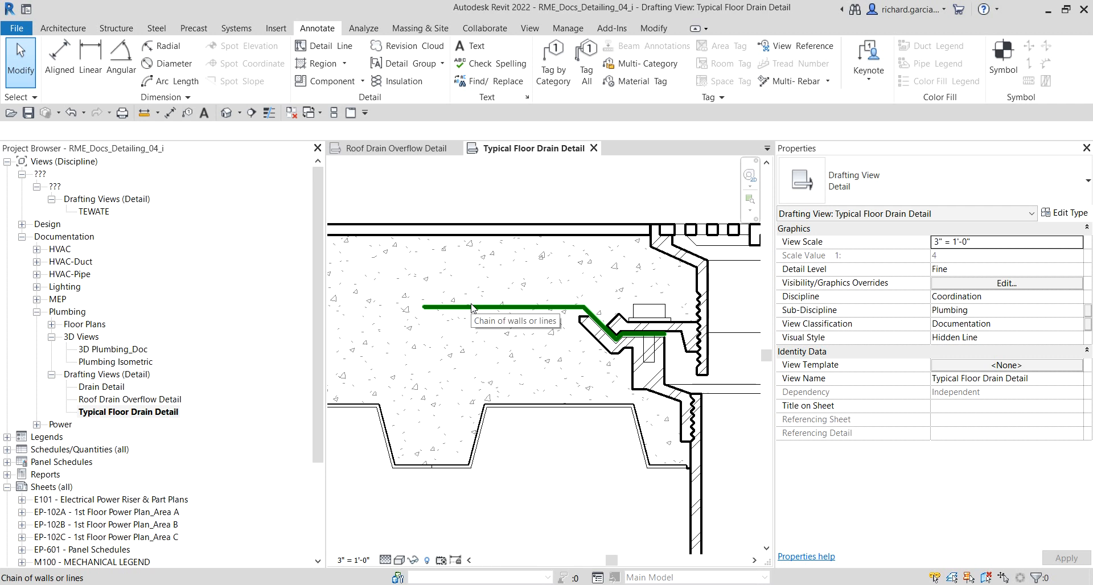
left_click(472, 308)
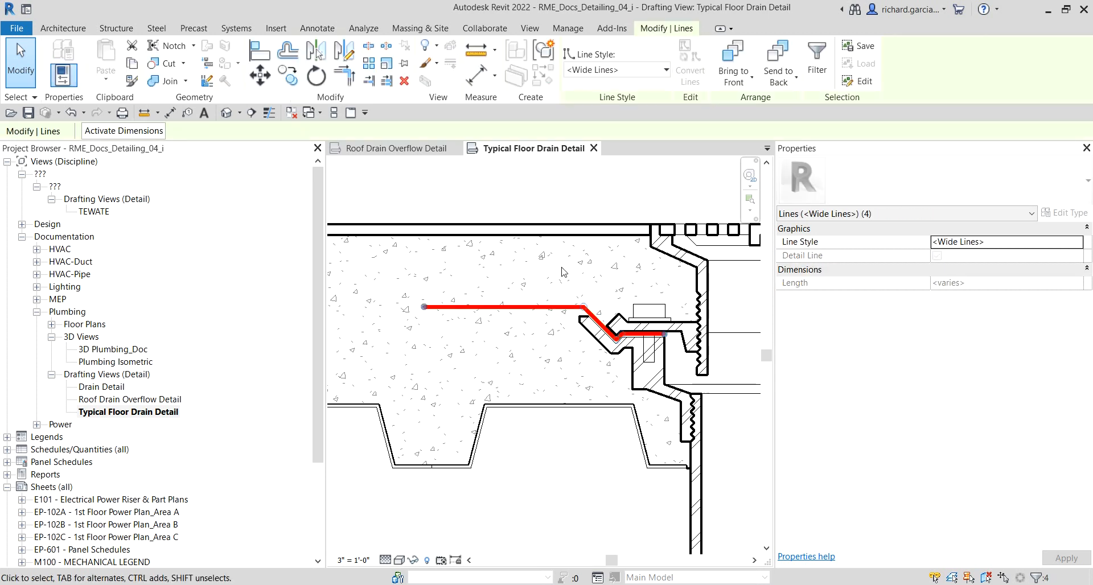
left_click(554, 51)
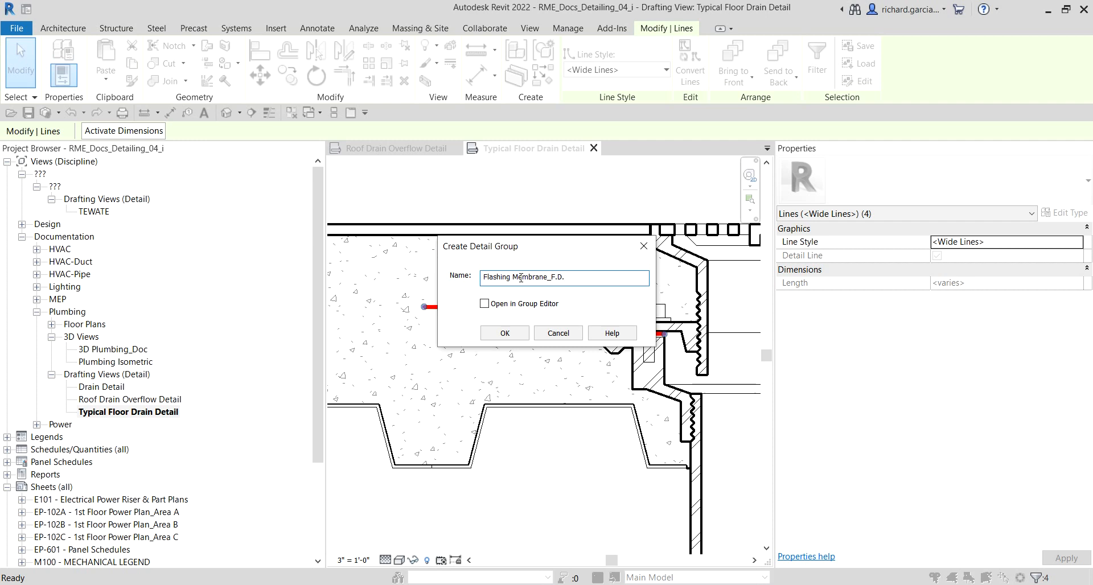
left_click(504, 333)
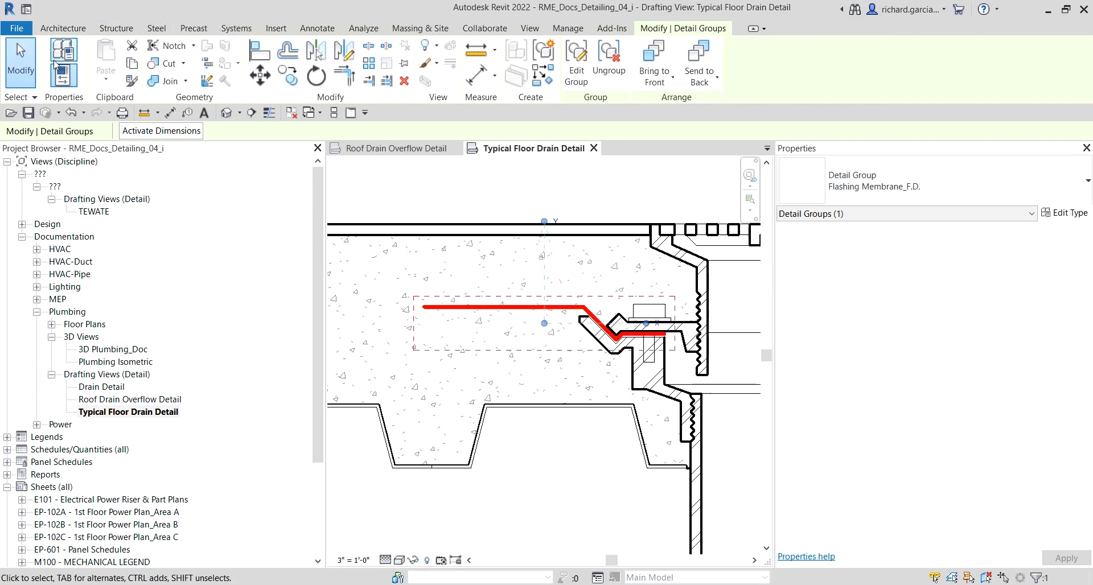
Step: Move the Flashing Membrane_F.D group's origin from the membrane's left end to its end at the drain flange
left_click(17, 68)
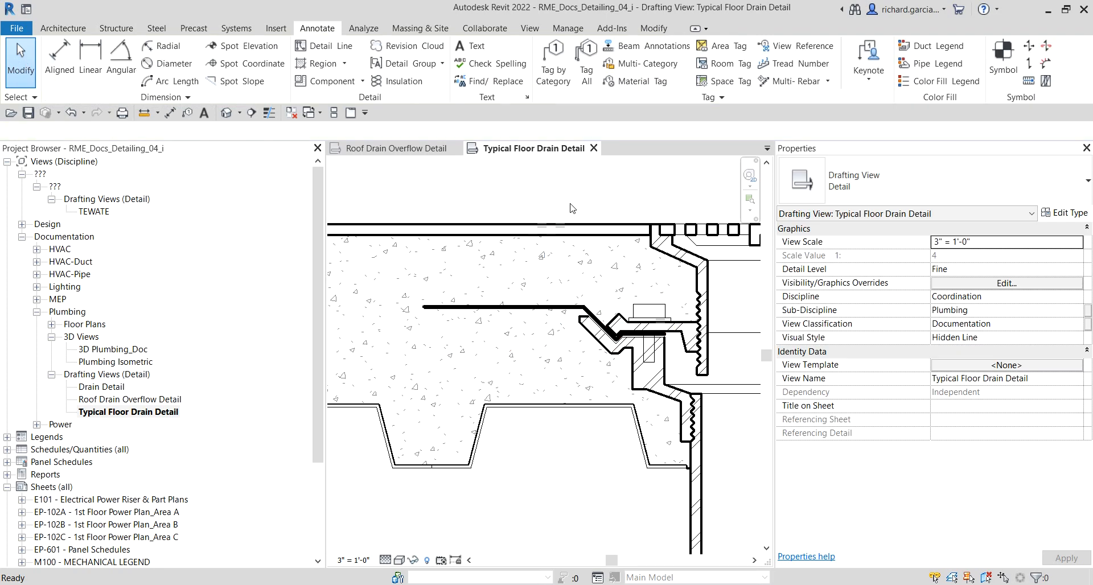
left_click(516, 309)
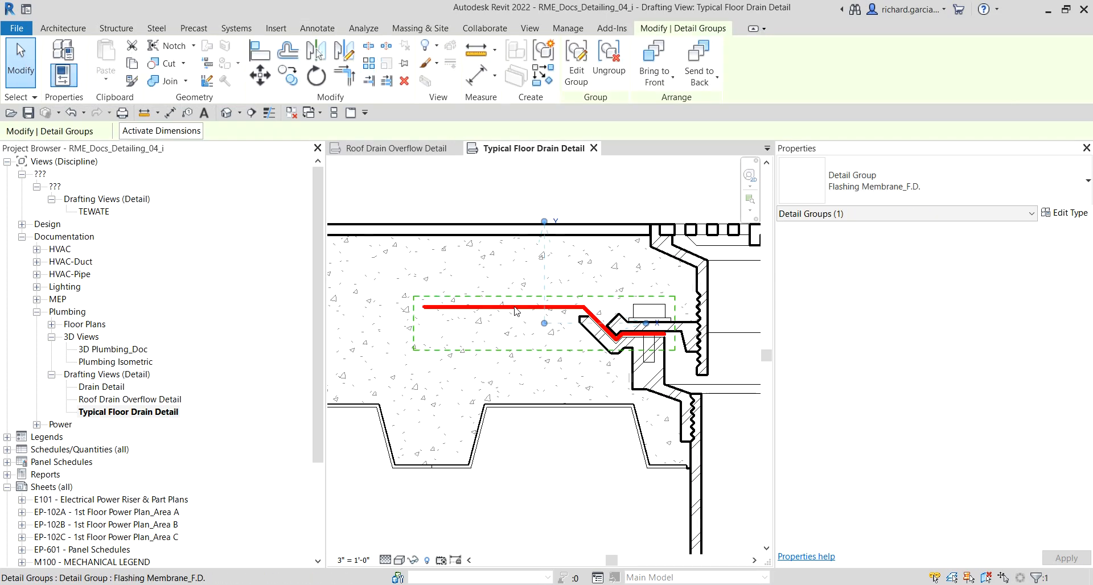
left_click(545, 323)
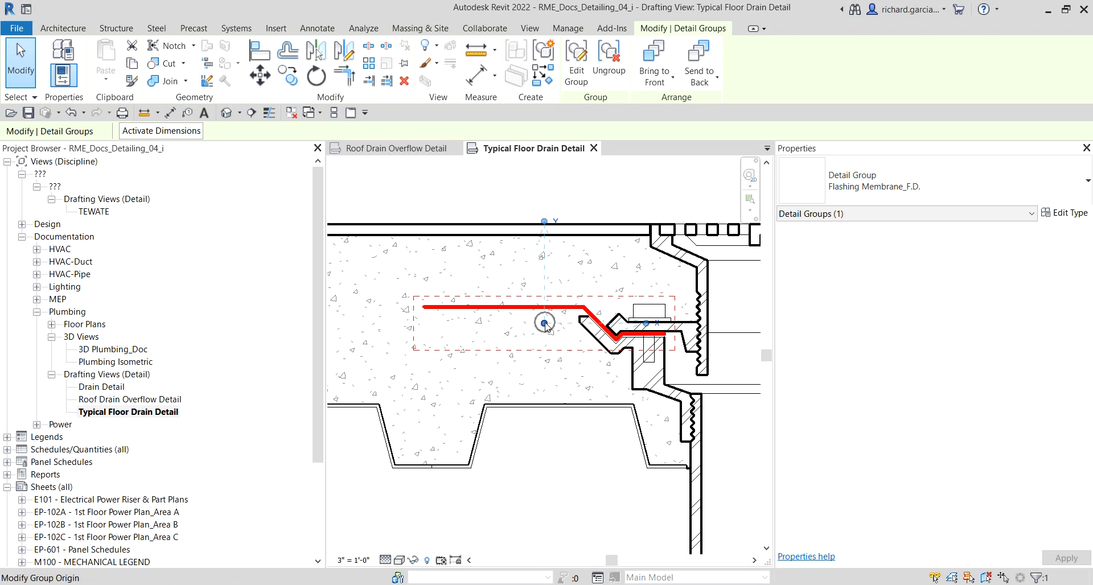
left_click_drag(545, 325, 427, 308)
left_click_drag(424, 308, 664, 334)
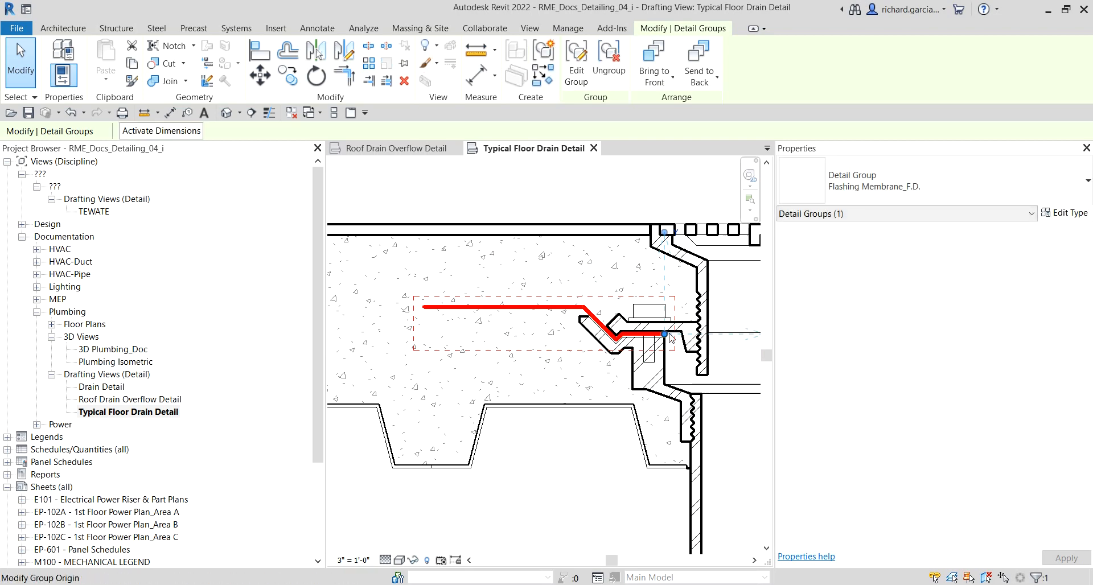
left_click(567, 186)
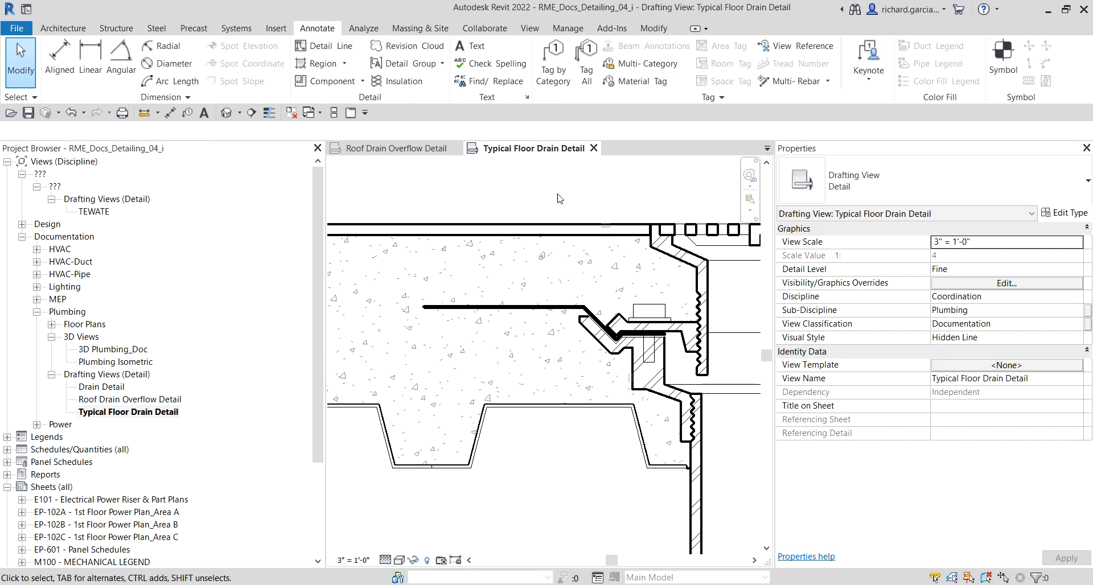
Step: Place a Break Line detail component rotated vertical through the midpoint of the drain body
scroll(481, 377, "down", 6)
scroll(527, 316, "up", 2)
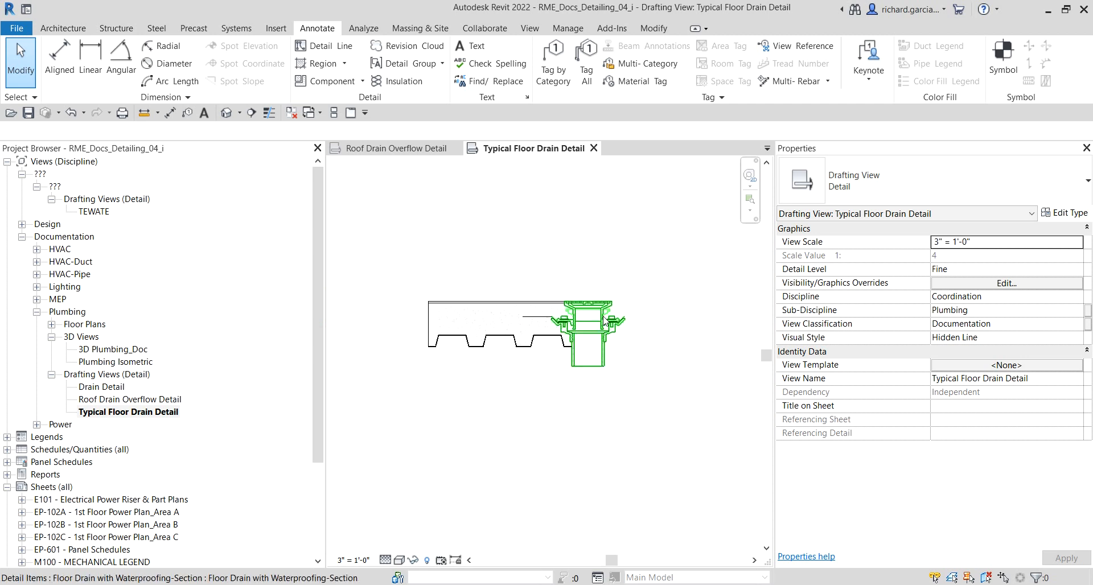
scroll(456, 405, "up", 1)
middle_click_drag(456, 404, 544, 414)
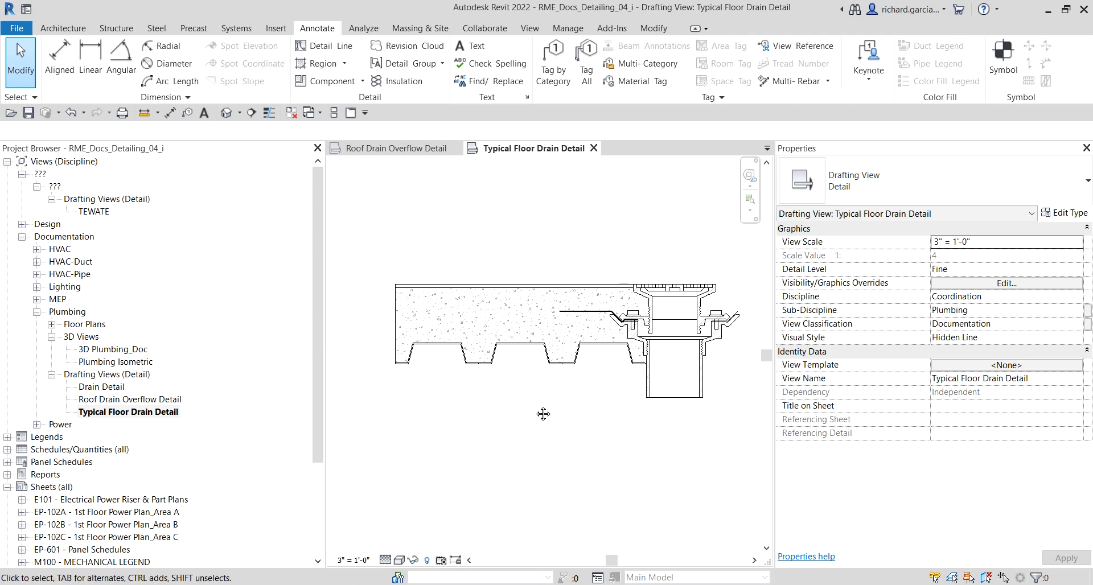
left_click(362, 81)
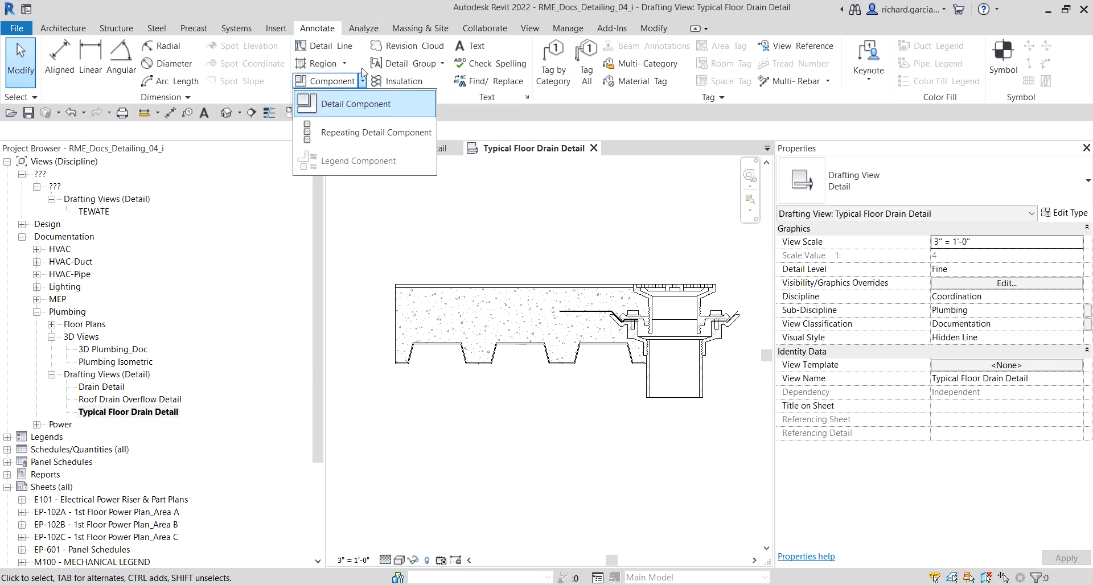
left_click(359, 110)
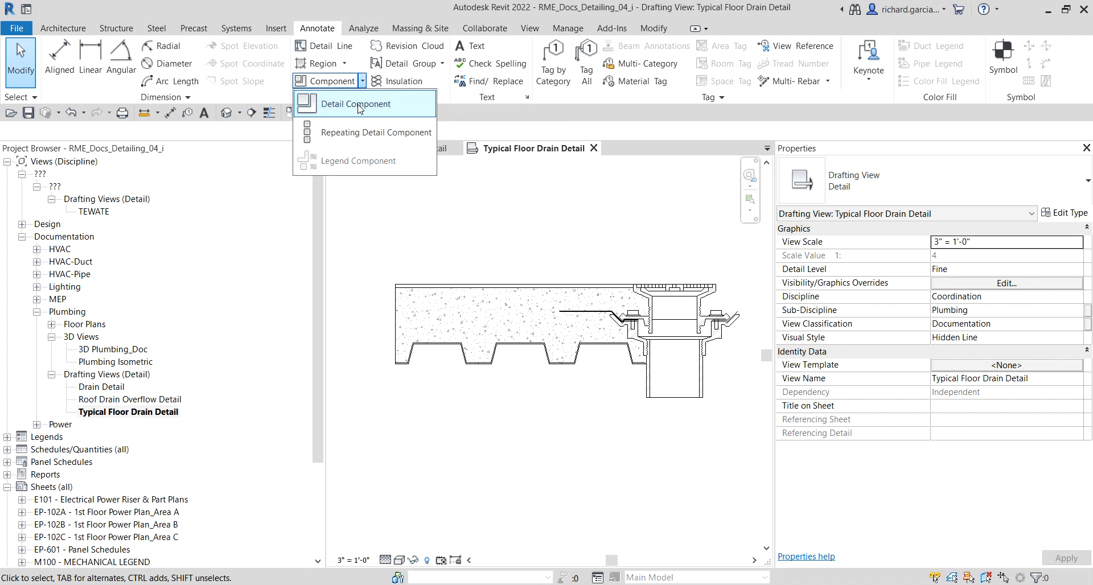
left_click(1057, 182)
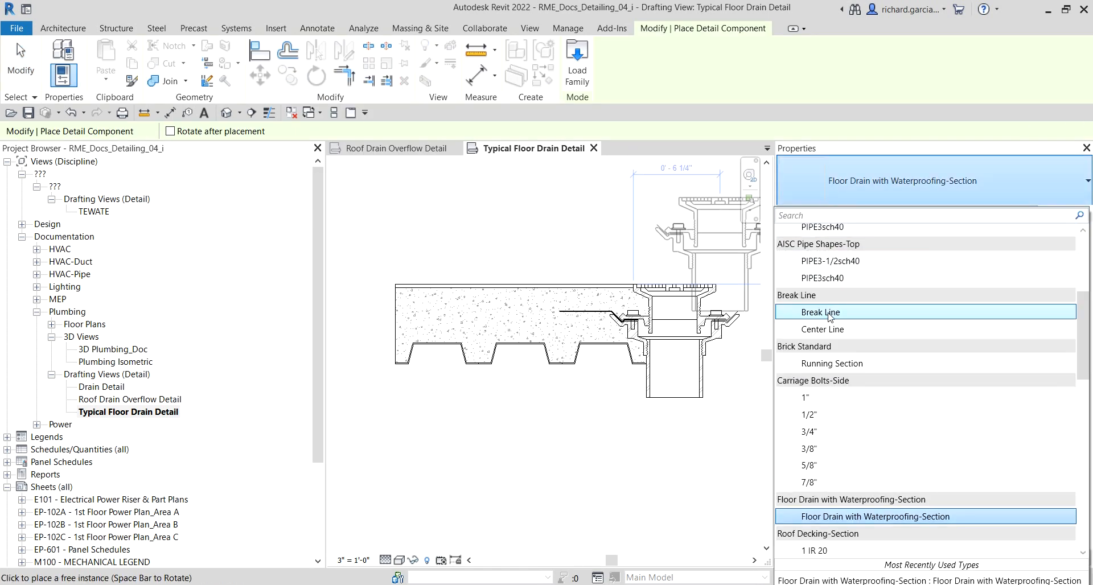
left_click(828, 312)
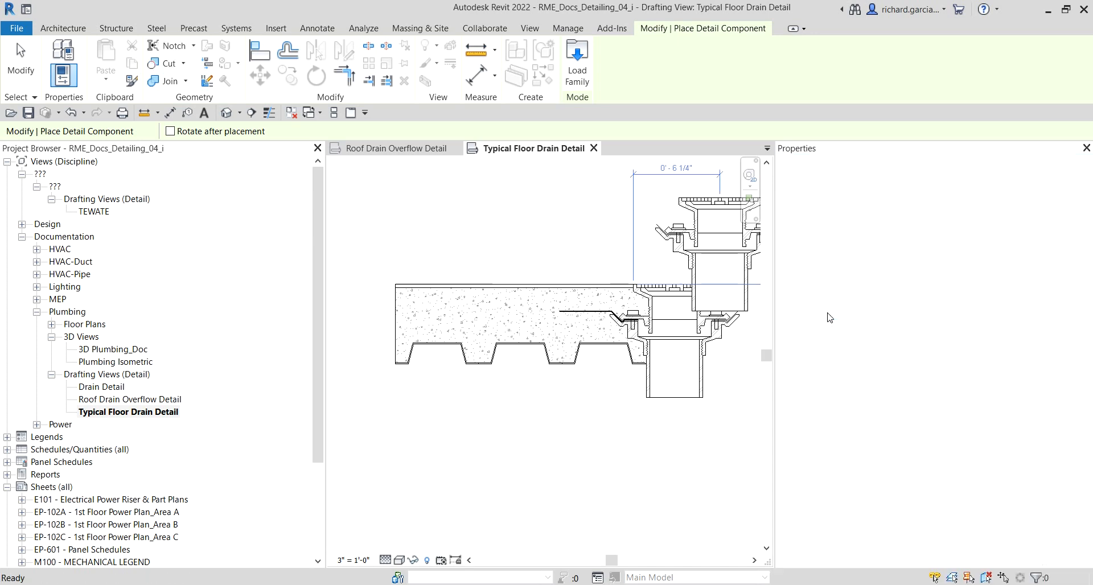
scroll(627, 412, "up", 2)
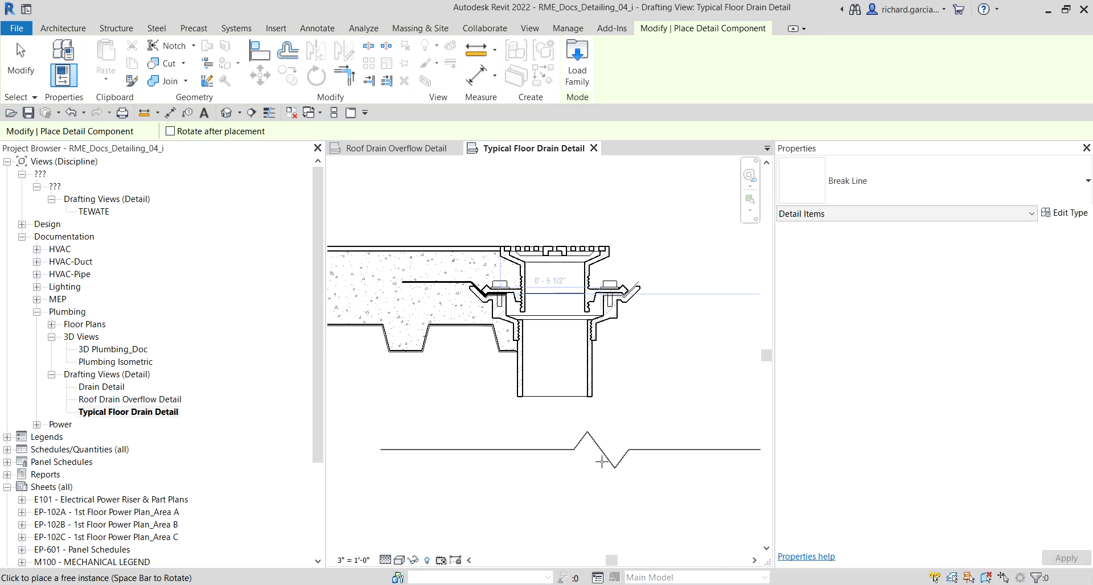
key("space")
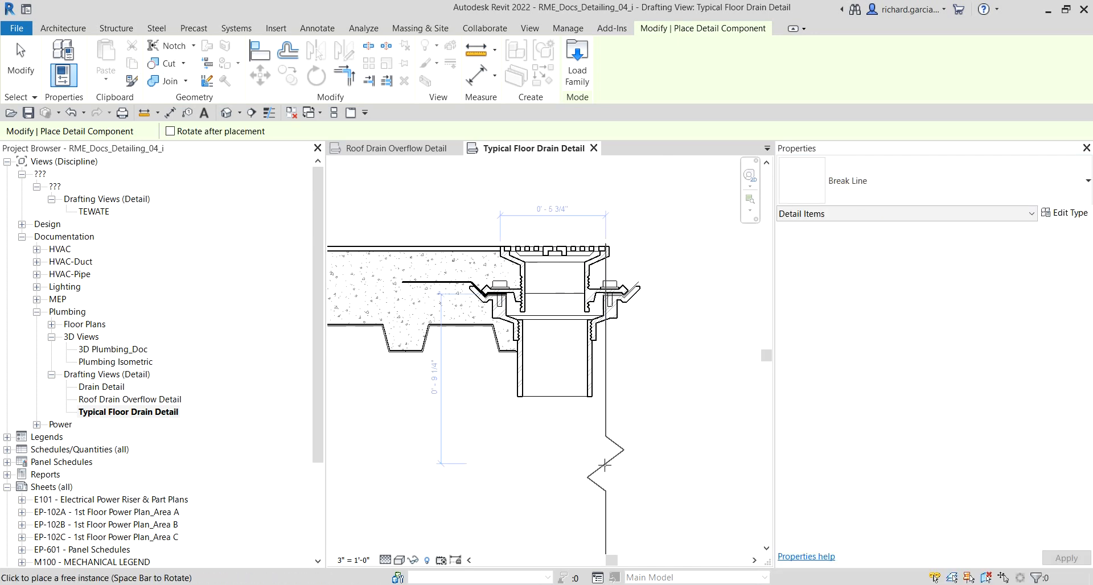
scroll(563, 277, "up", 3)
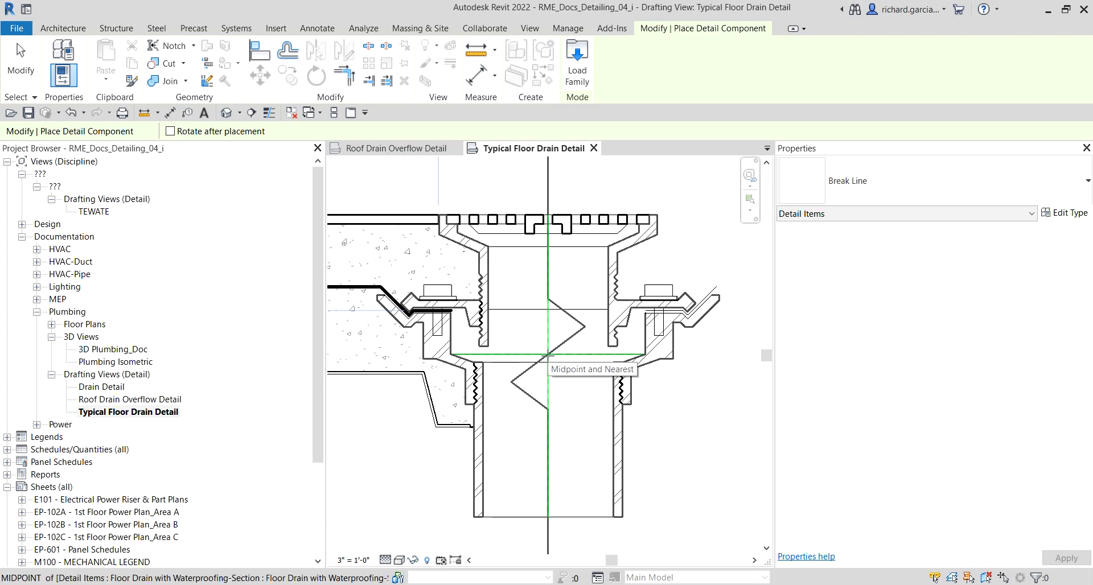
left_click(547, 355)
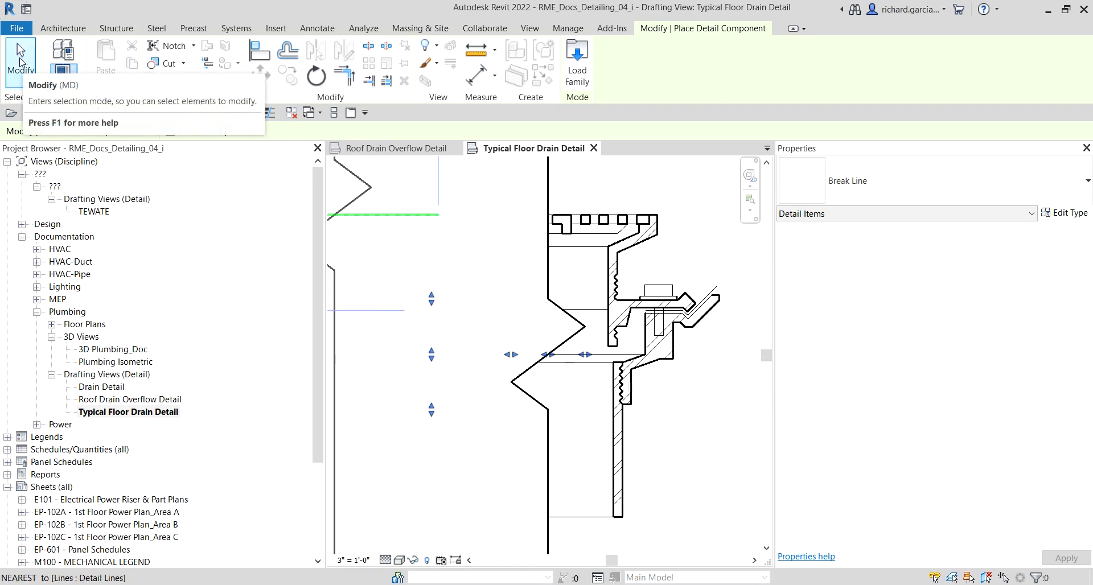
Step: Rotate the break line at the drain 180 degrees so its jag faces the other way
left_click(21, 62)
scroll(494, 232, "down", 4)
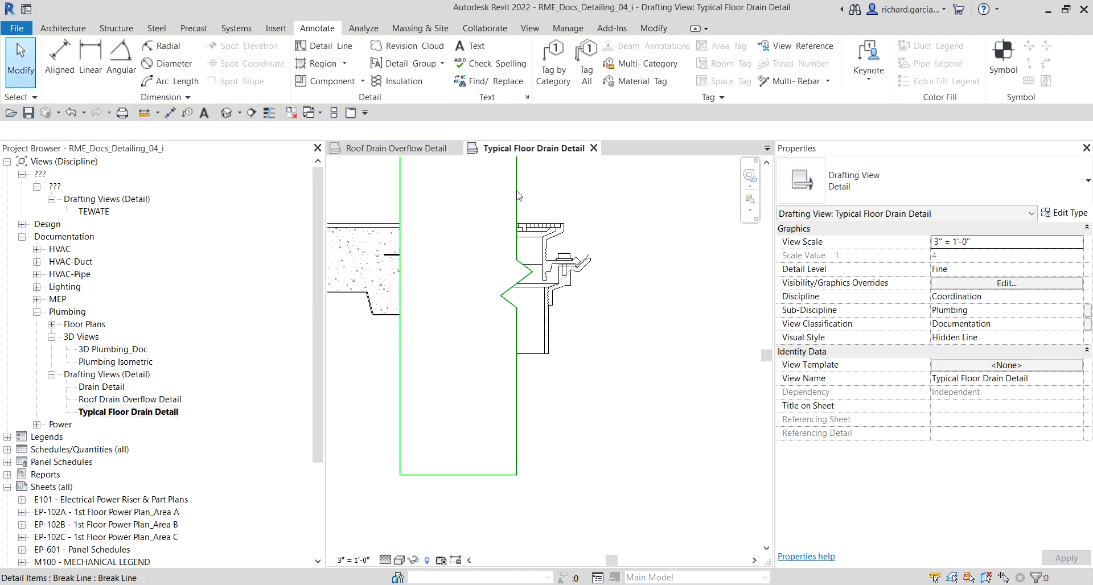
left_click(518, 195)
scroll(620, 353, "down", 2)
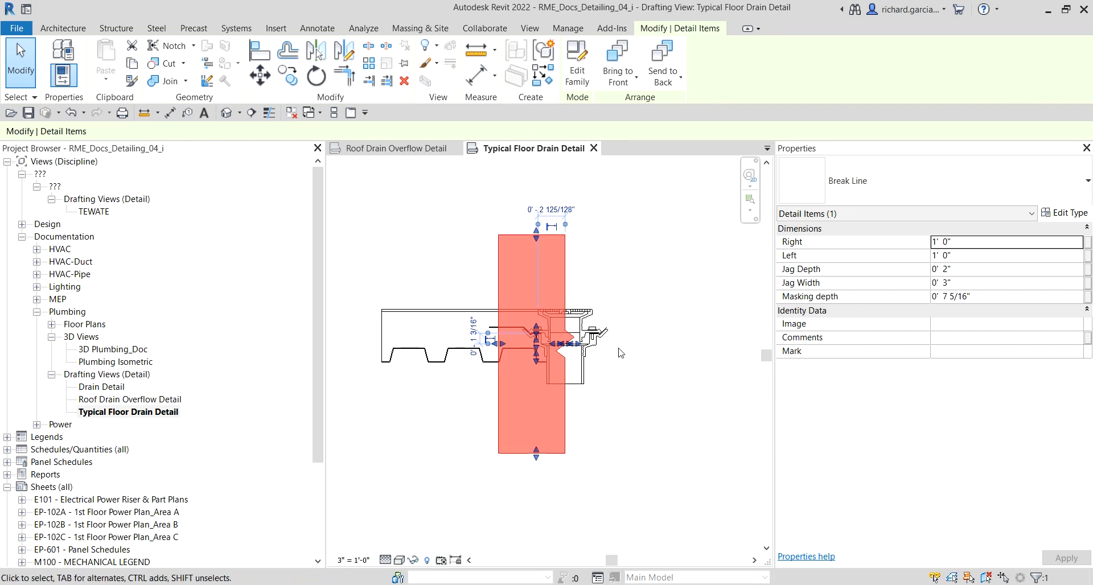
scroll(524, 375, "down", 2)
scroll(569, 367, "up", 3)
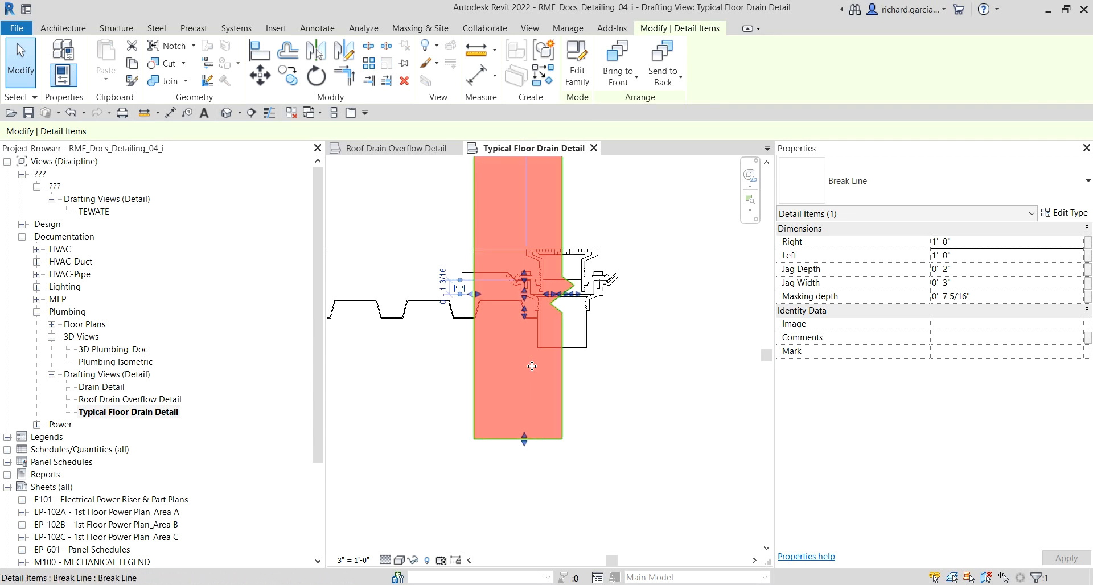
key("space")
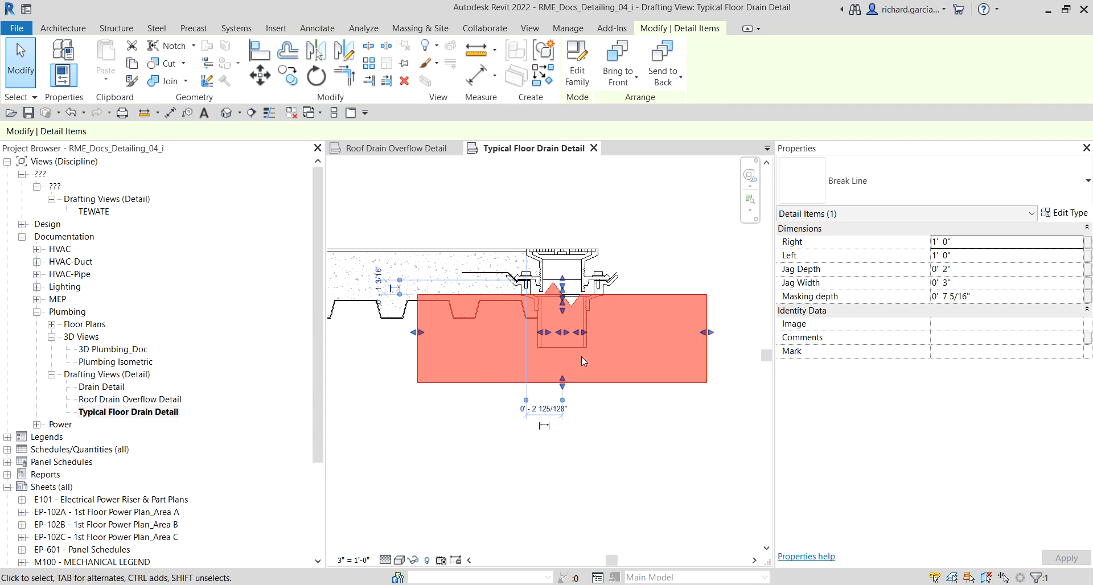
key("space")
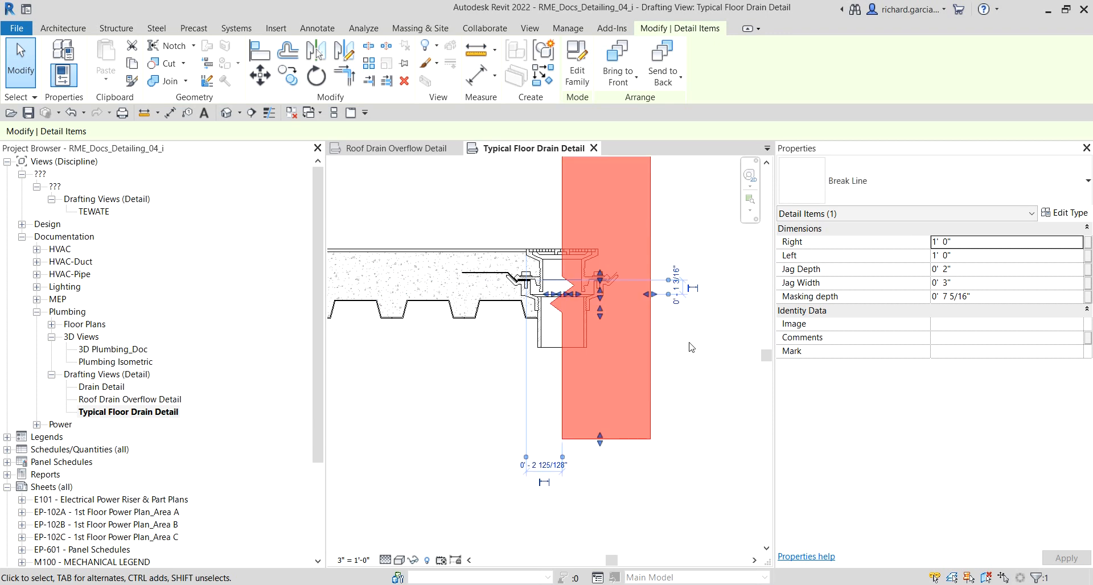
key("Escape")
Step: Place another vertical Break Line at the midpoint of the slab's left end
scroll(444, 426, "down", 1)
middle_click_drag(448, 427, 544, 429)
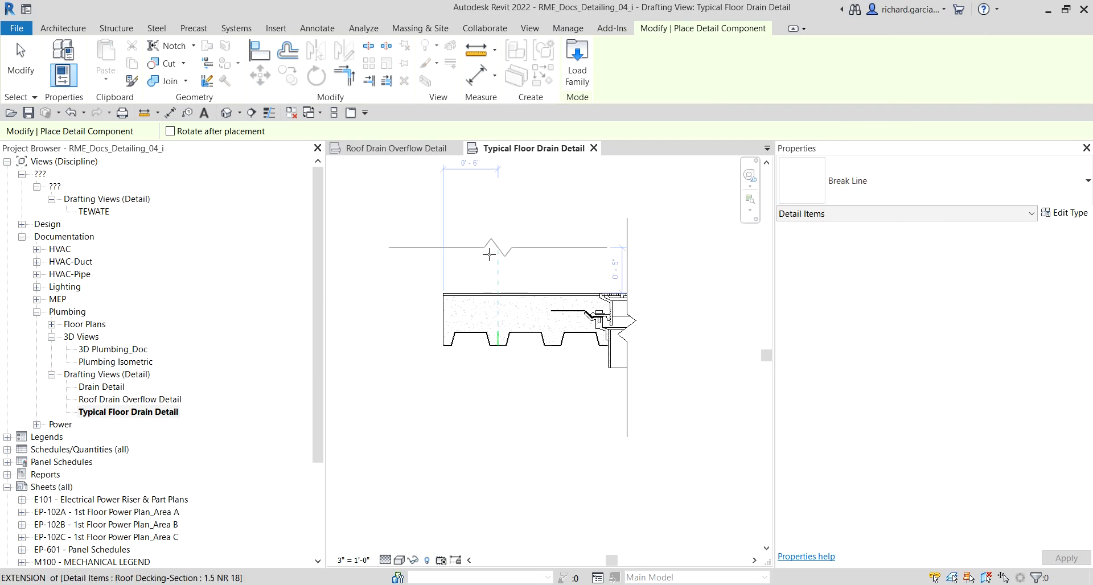
middle_click_drag(467, 254, 518, 252)
scroll(431, 246, "up", 3)
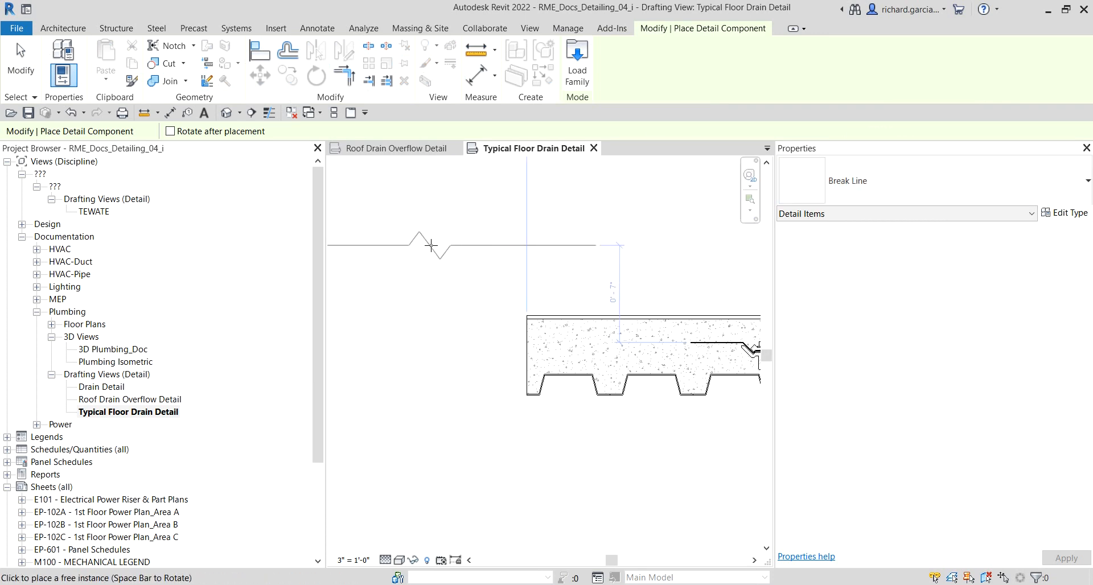
key("space")
key("space")
key("space")
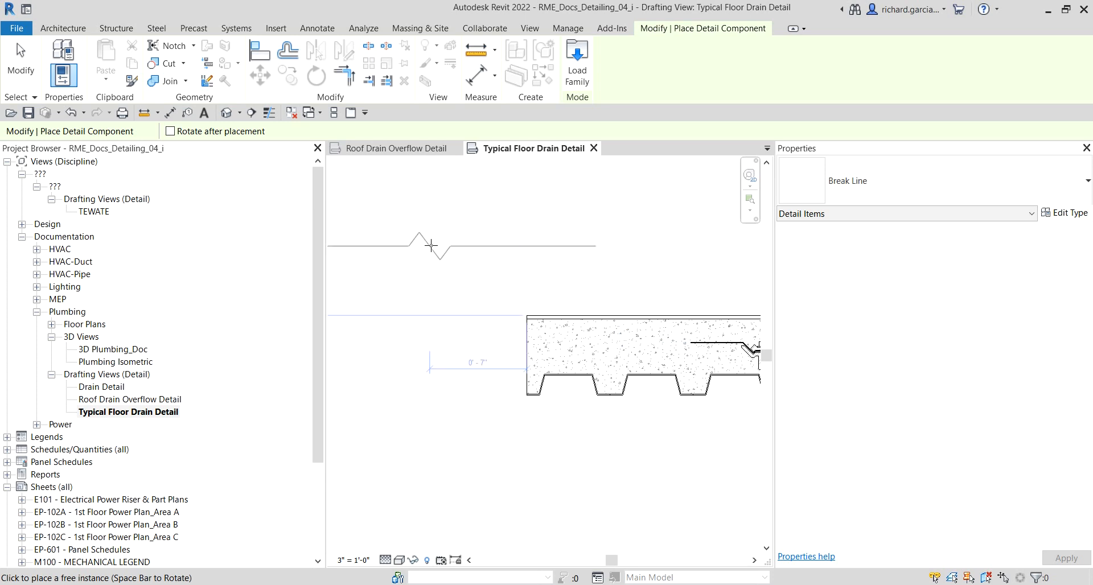
scroll(536, 360, "up", 1)
scroll(536, 360, "up", 1)
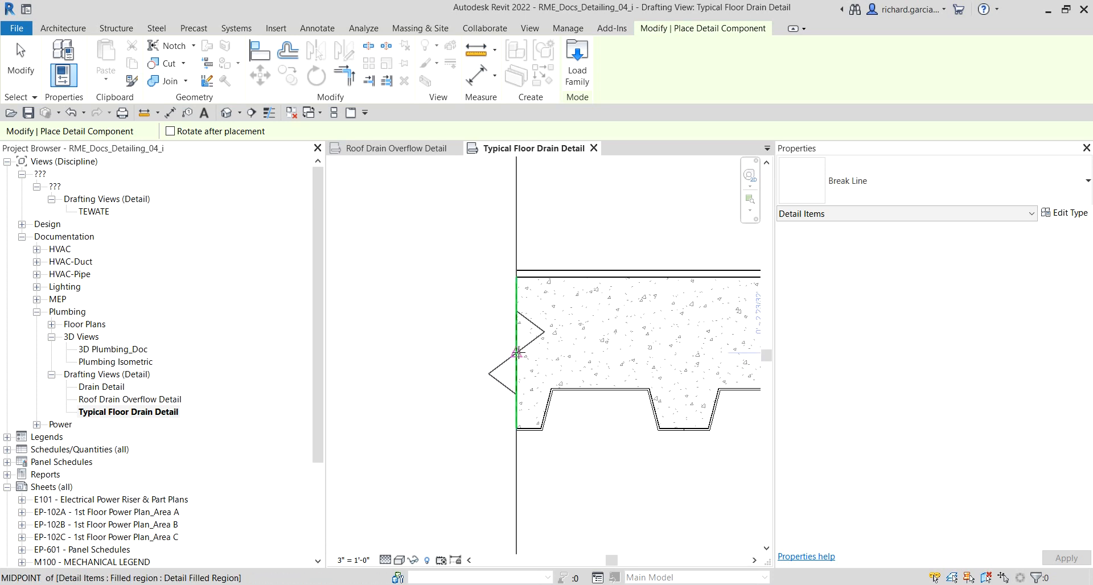
left_click(517, 353)
key("Escape")
key("Escape")
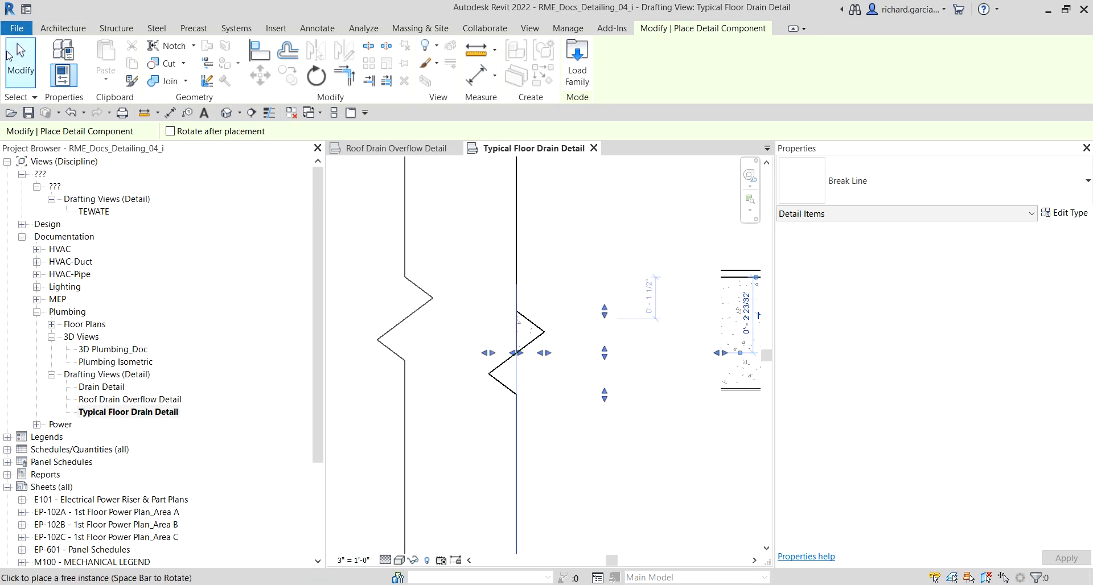
Step: Shorten the break line at the drain by pulling its top and bottom ends in toward the slab
left_click(549, 439)
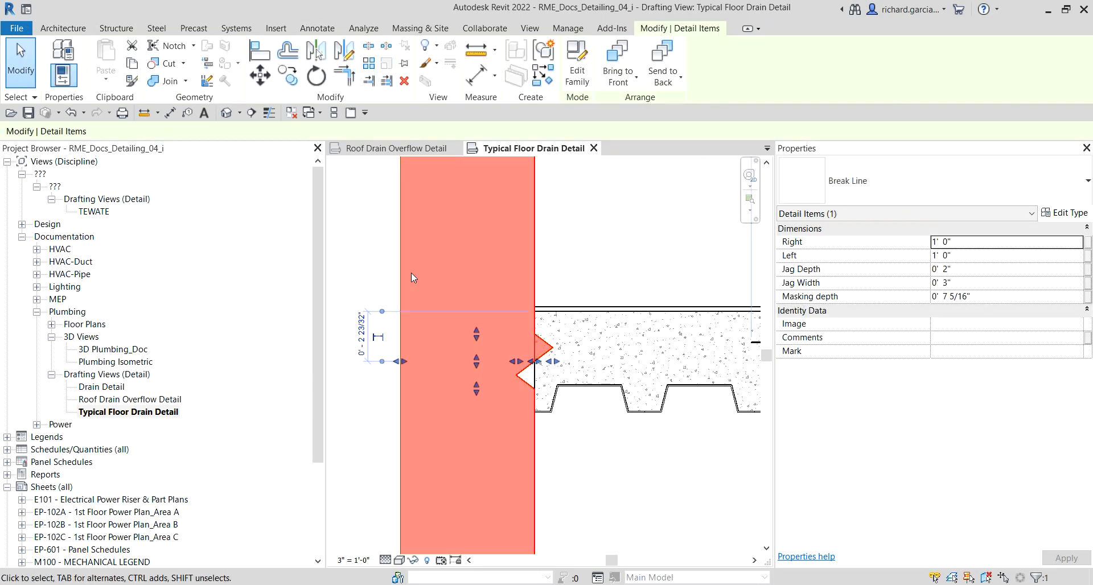
left_click(397, 252)
scroll(396, 253, "down", 3)
scroll(543, 331, "up", 2)
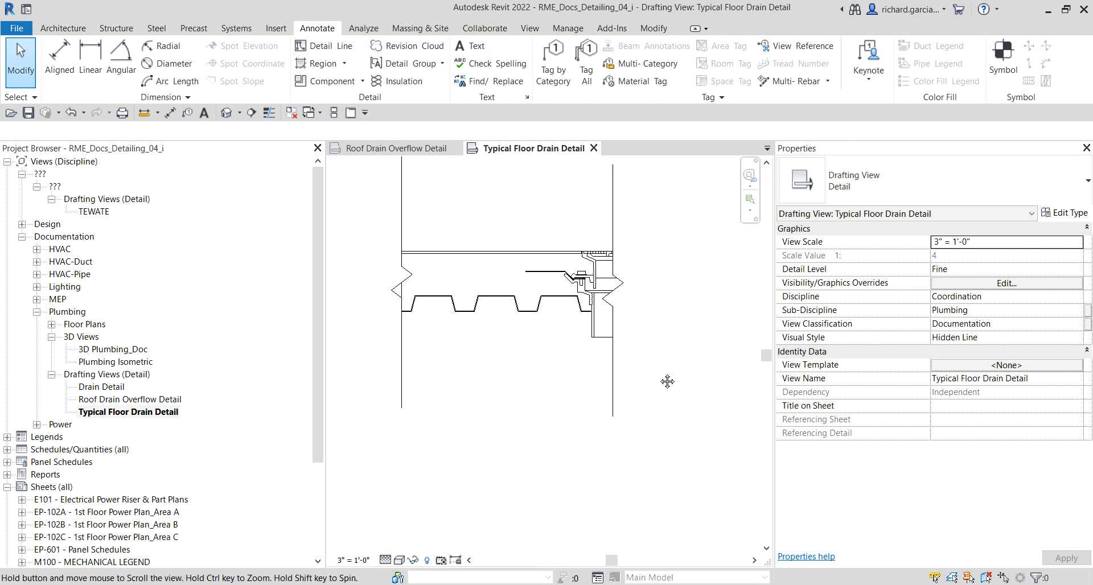
left_click(627, 215)
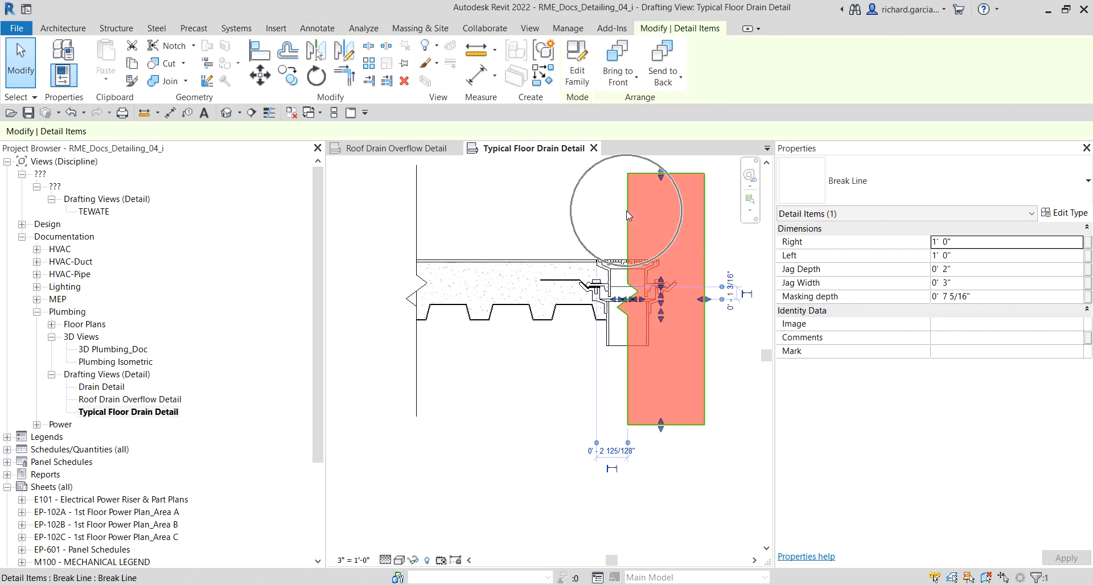
left_click_drag(663, 424, 660, 363)
left_click_drag(667, 175, 667, 242)
Step: Shorten the break line at the slab's left end by pulling its top and bottom ends in
left_click(390, 165)
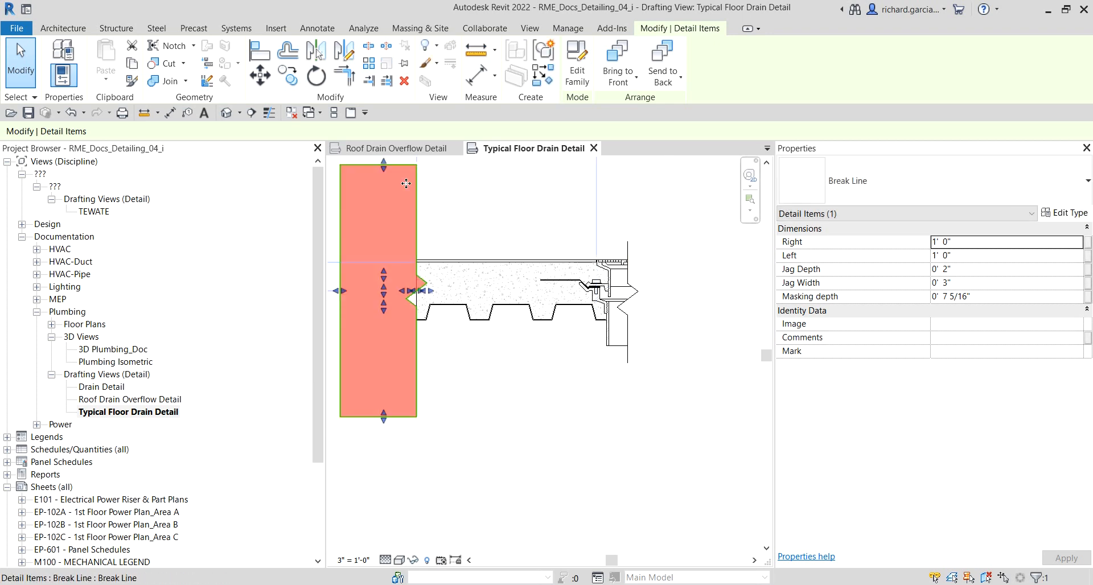
left_click_drag(389, 165, 391, 241)
mouse_move(385, 411)
left_mouse_down()
mouse_move(388, 344)
mouse_move(391, 355)
left_mouse_up()
key("Escape")
mouse_move(449, 376)
middle_mouse_down()
mouse_move(481, 393)
mouse_move(600, 388)
middle_mouse_up()
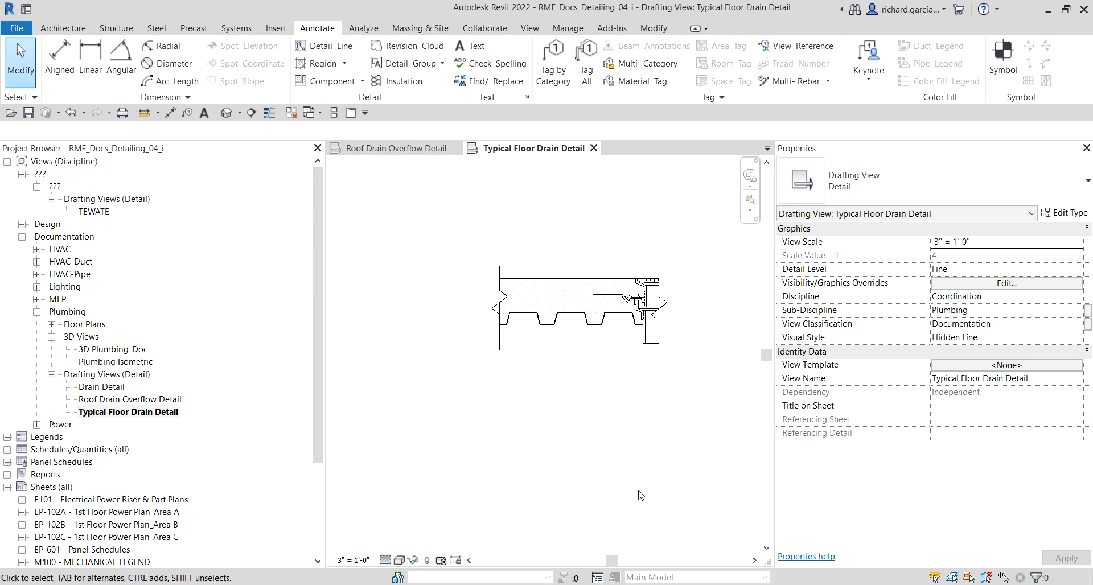
scroll(560, 387, "up", 2)
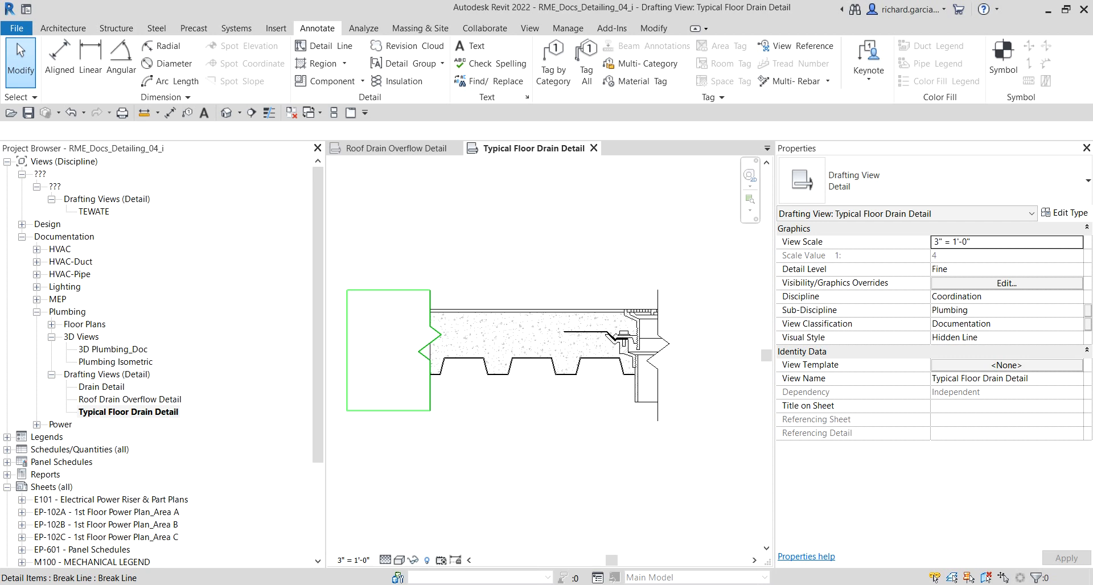
Step: Place a user keynote tag with an elbowed leader pointing down to the top of the floor drain
left_click(863, 85)
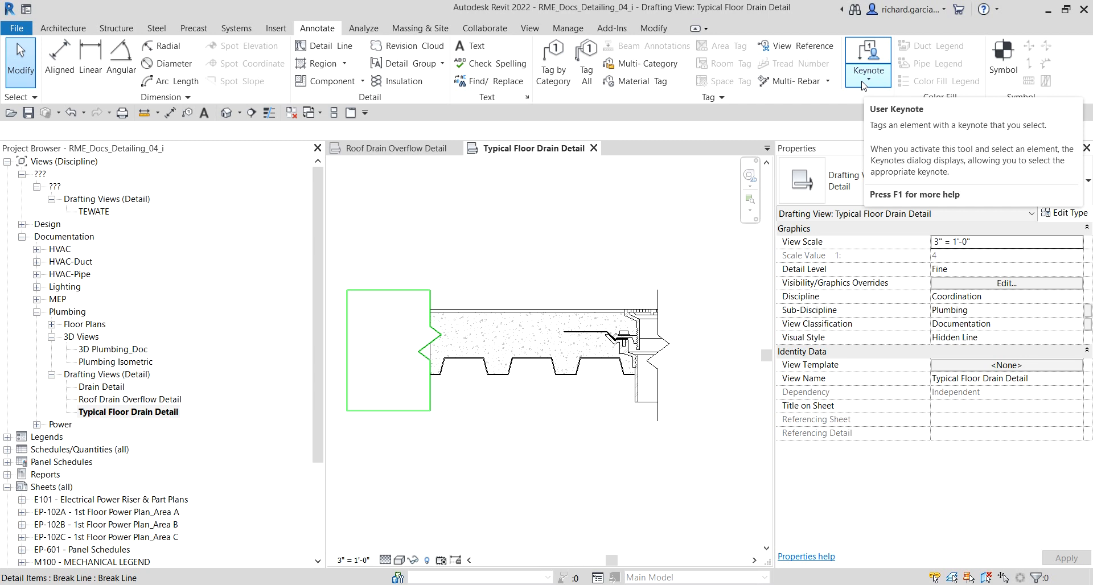
left_click(864, 86)
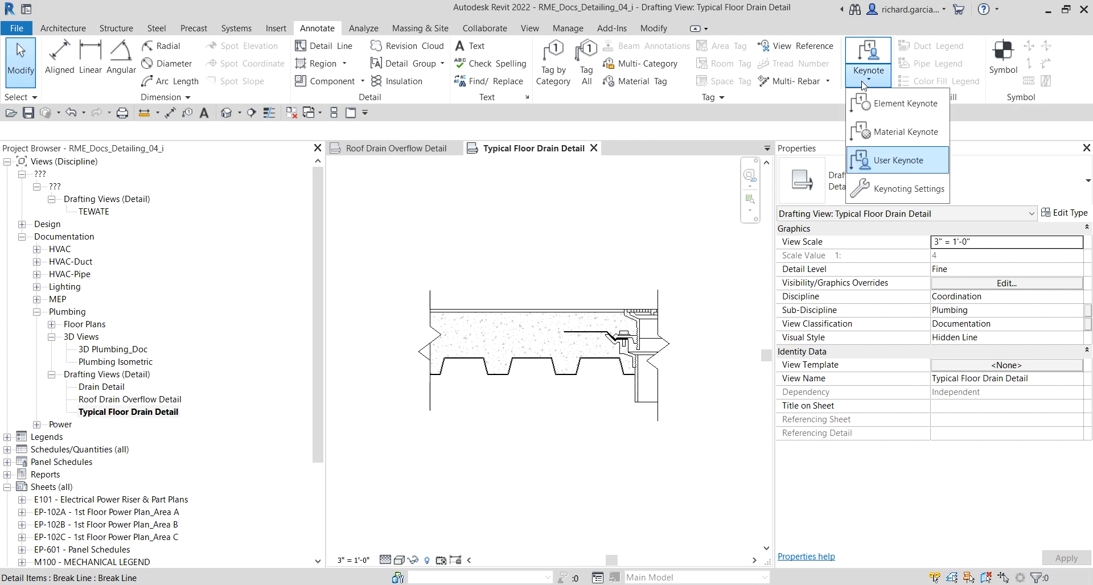
left_click(897, 161)
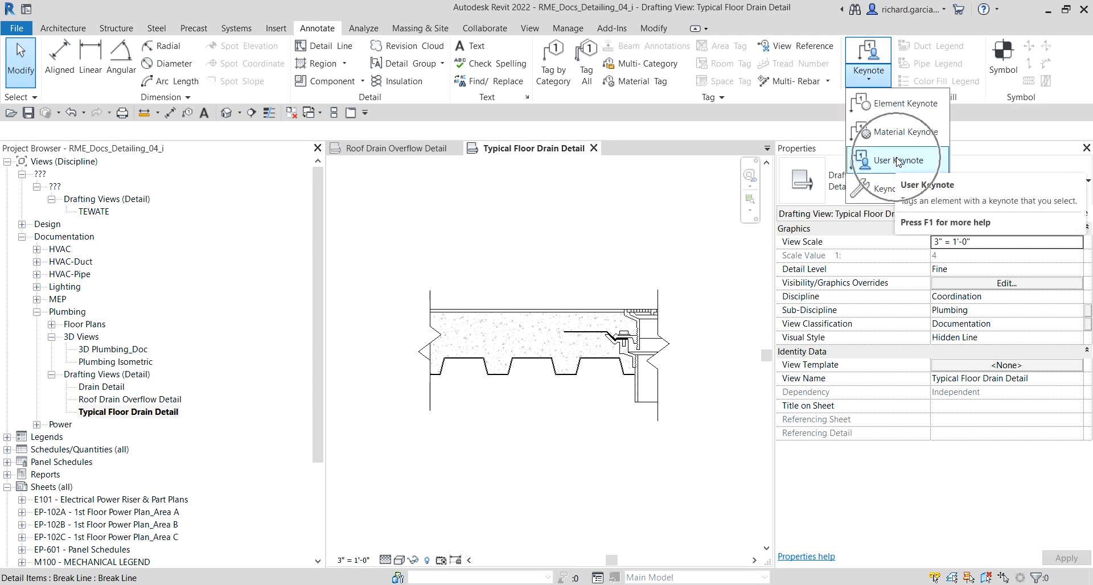
left_click(897, 161)
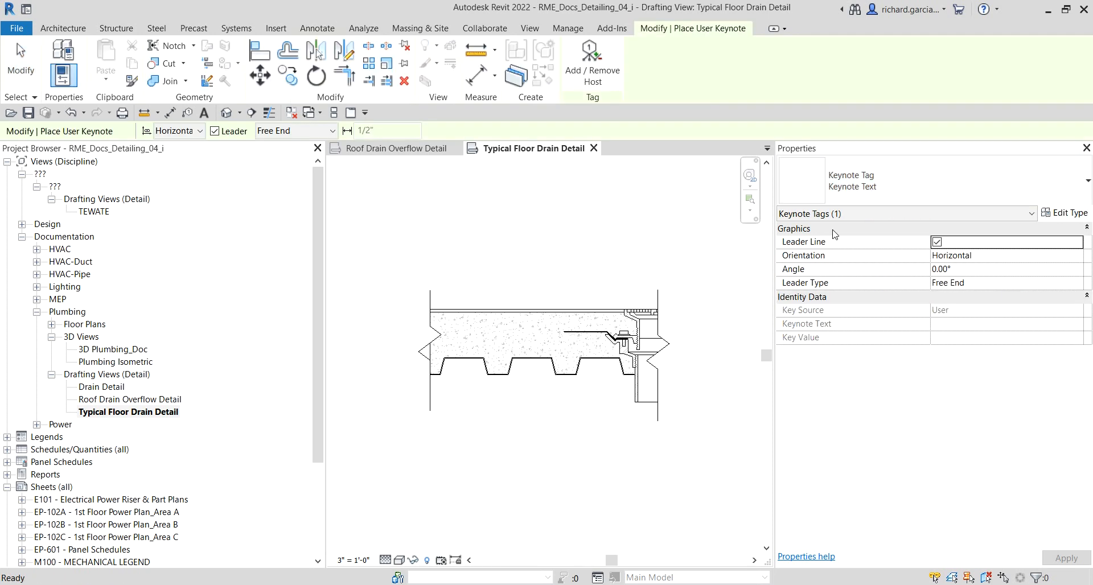
scroll(588, 342, "up", 8)
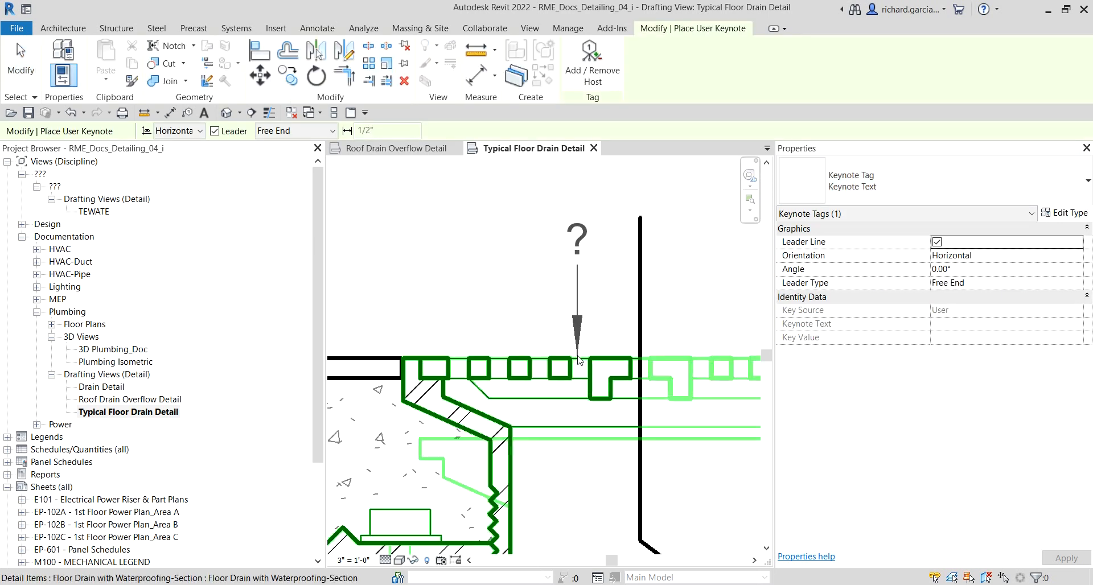
left_click(578, 360)
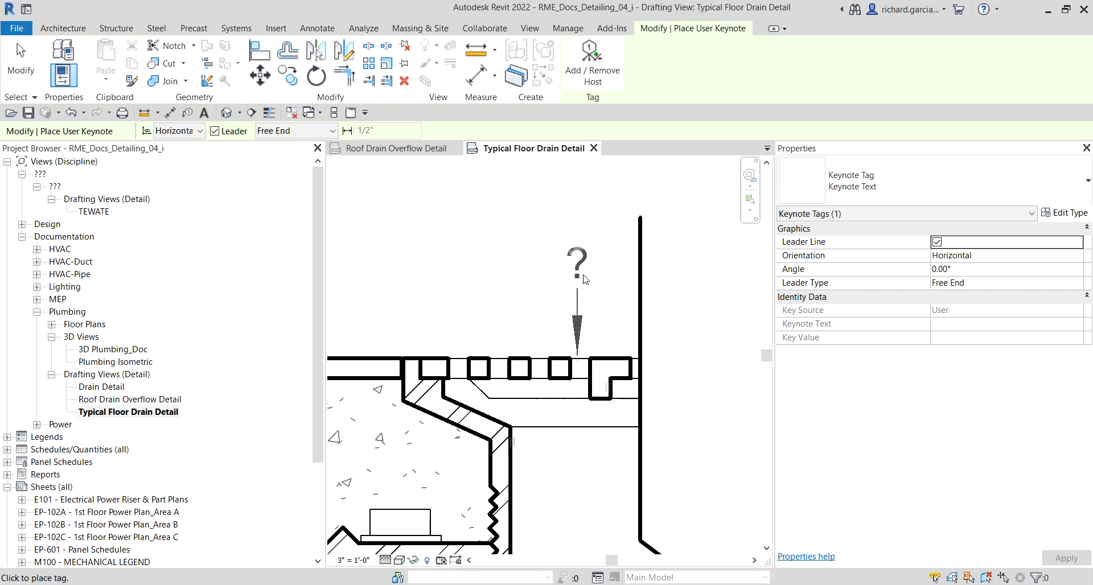
left_click(580, 250)
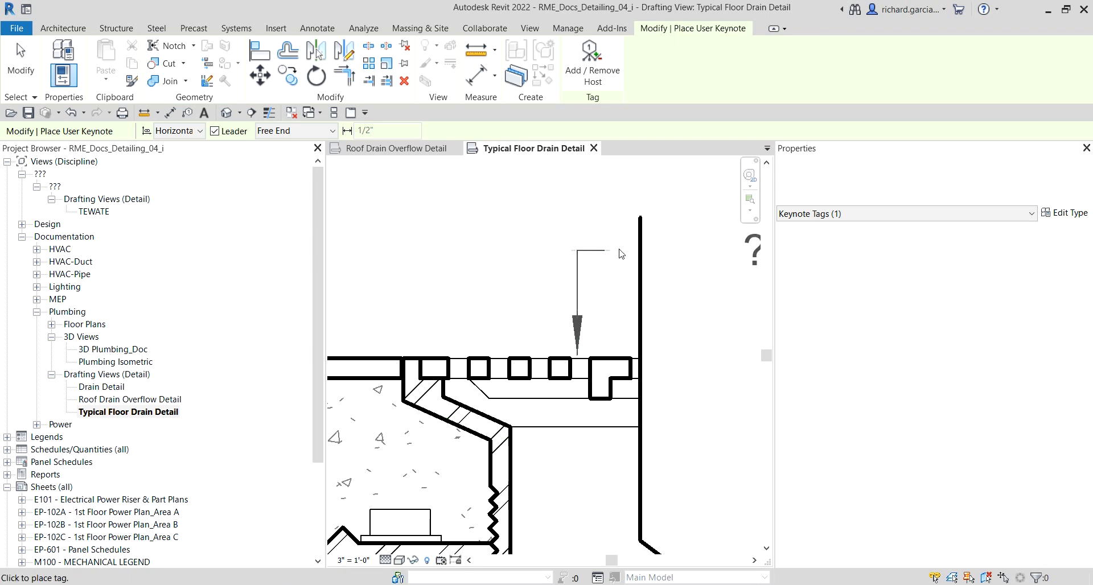
left_click(699, 255)
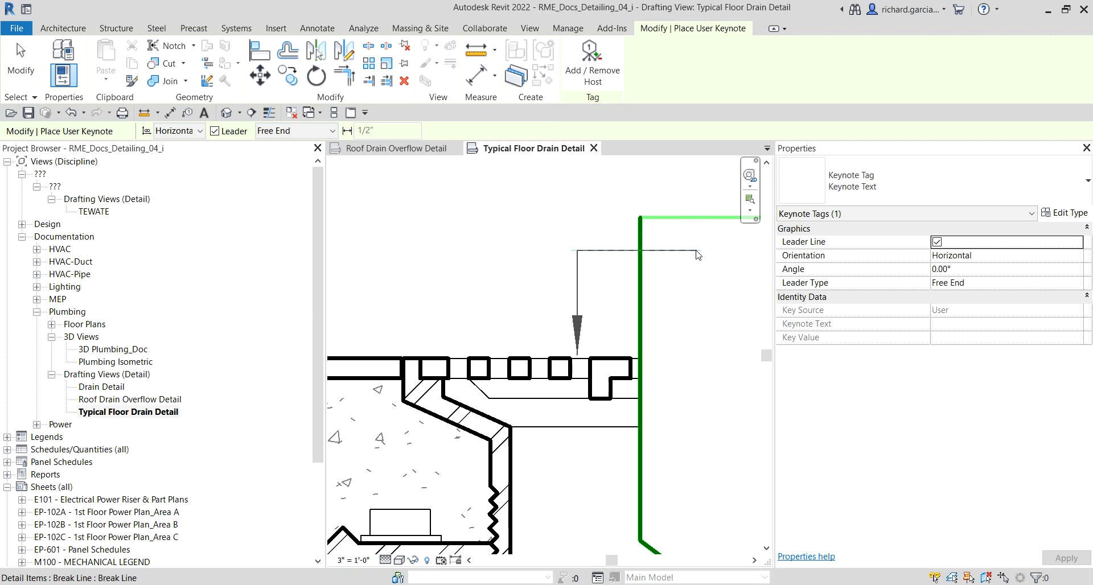
Step: Assign keynote 22 13 16.A1, Floor Drain W/O Waterproofing, to the new tag
scroll(519, 278, "down", 2)
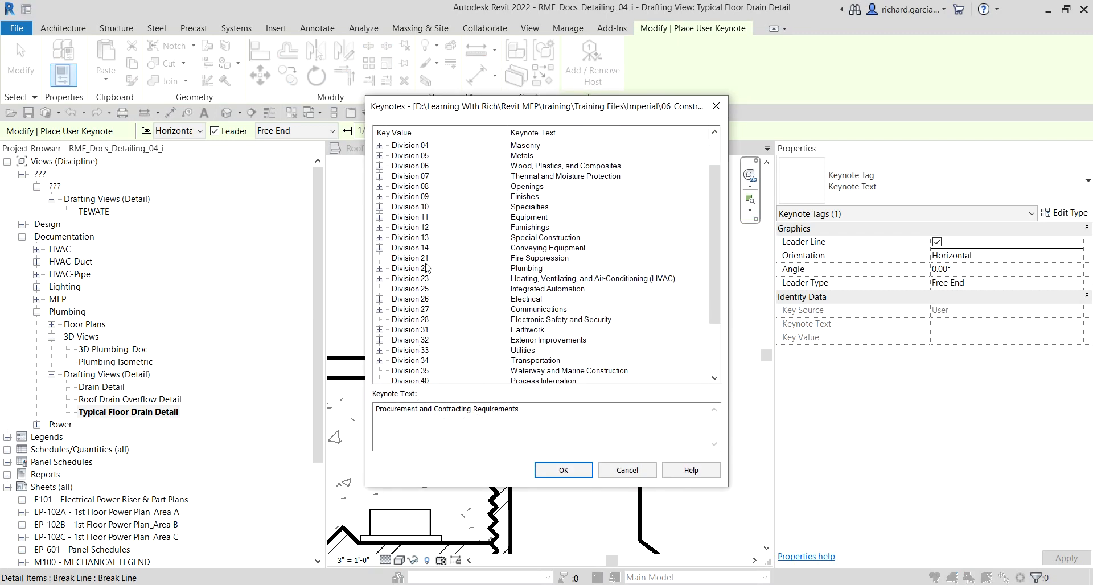
left_click(379, 268)
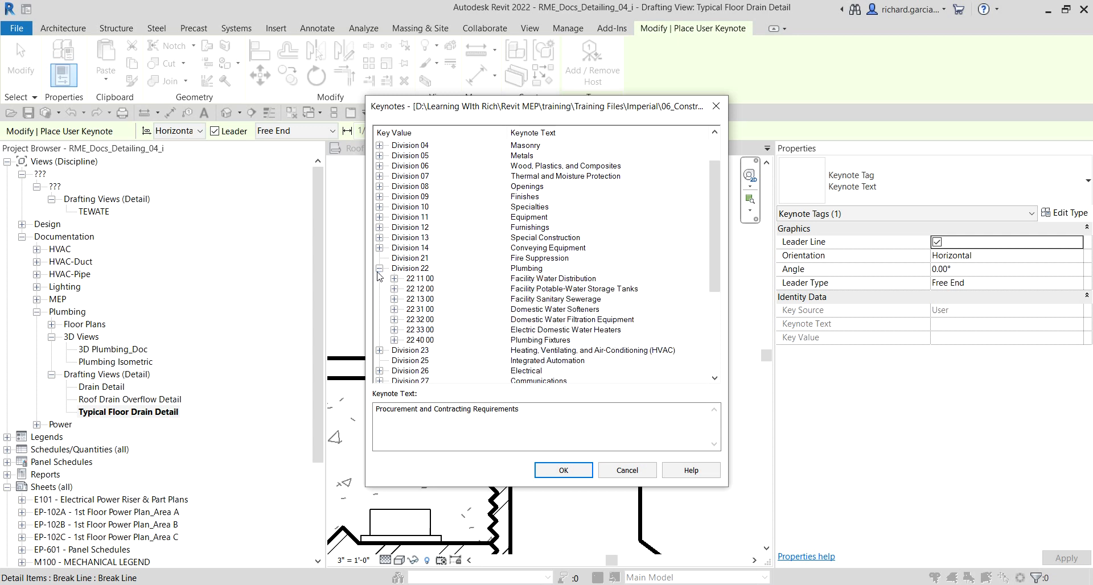
left_click(422, 267)
left_click(419, 299)
left_click(536, 303)
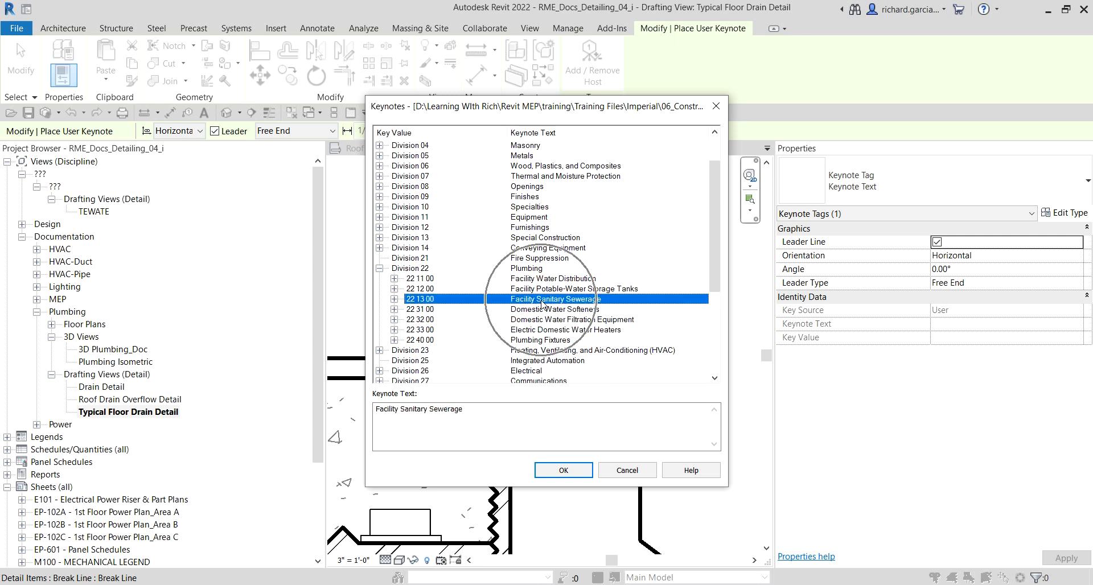
left_click(394, 299)
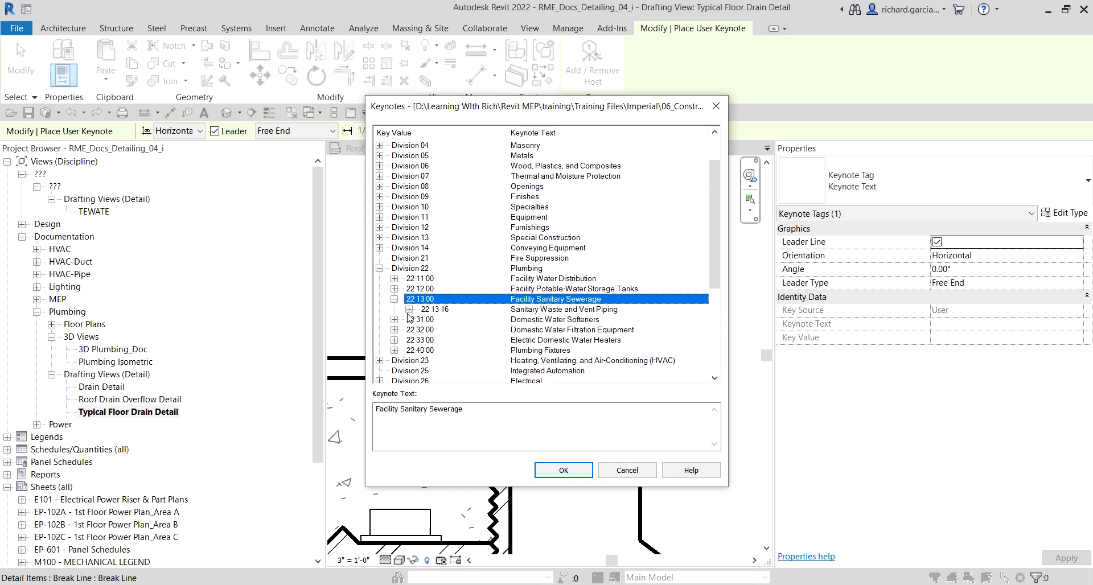
left_click(409, 309)
left_click(460, 320)
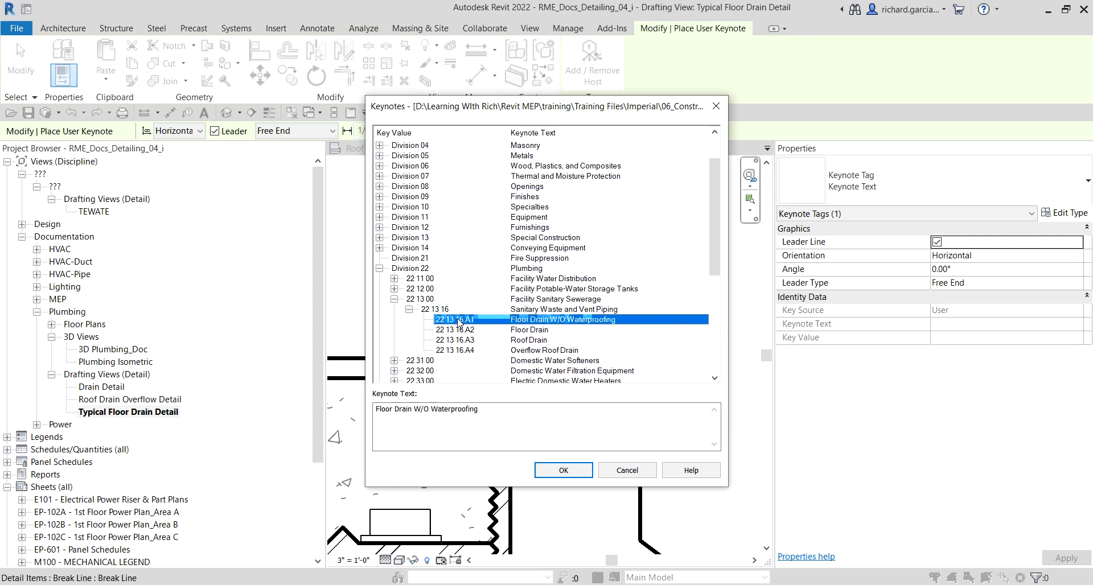
left_click(525, 323)
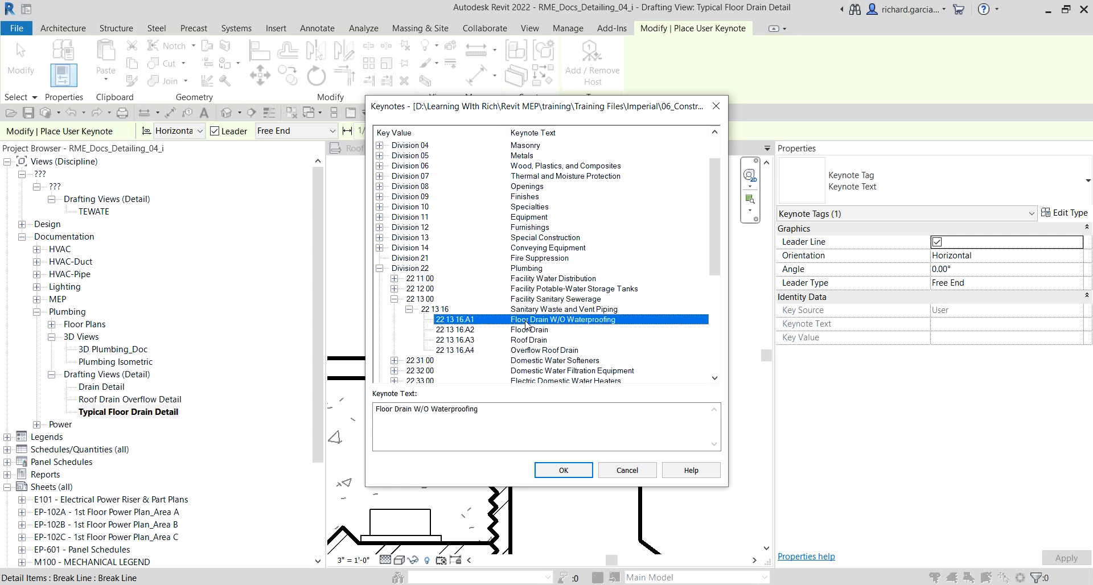
left_click(564, 472)
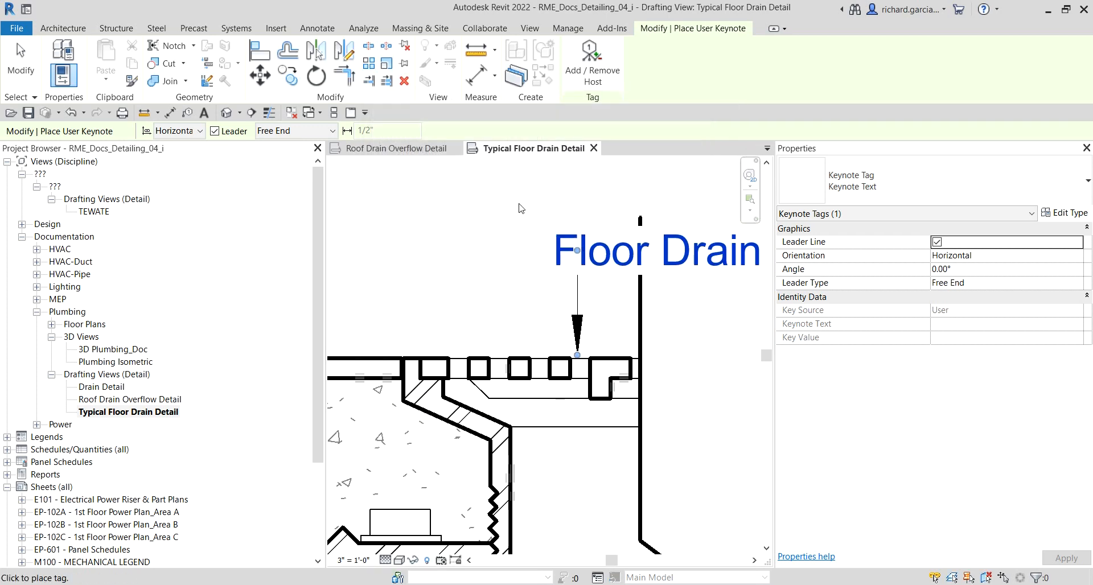
Step: Move the floor drain keynote text to the right of the drain and reshape its leader with a horizontal elbow
scroll(502, 201, "down", 3)
middle_click_drag(510, 253, 408, 273)
scroll(477, 263, "up", 2)
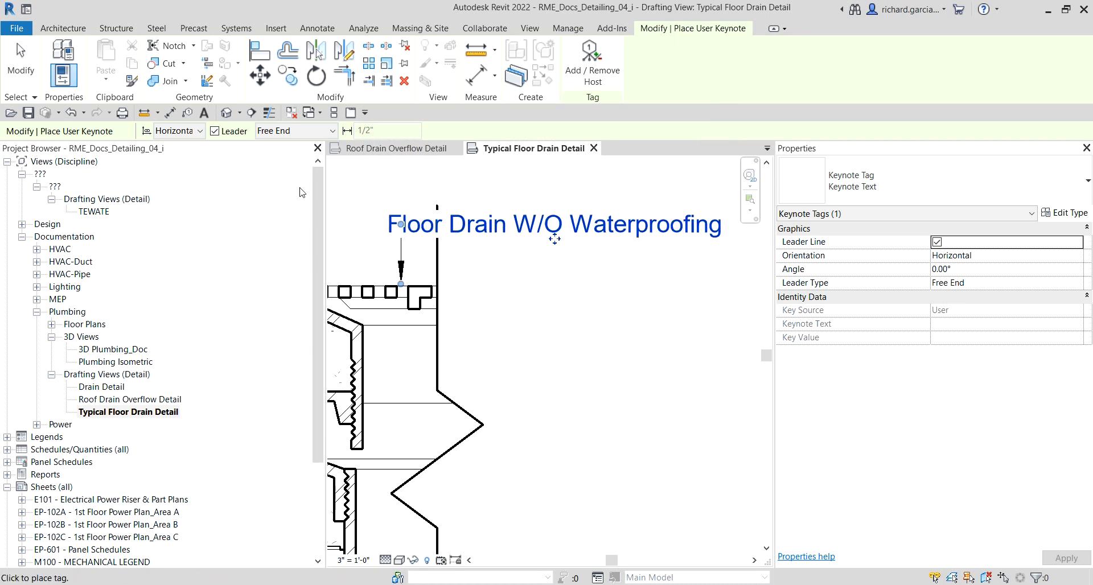
left_click(20, 57)
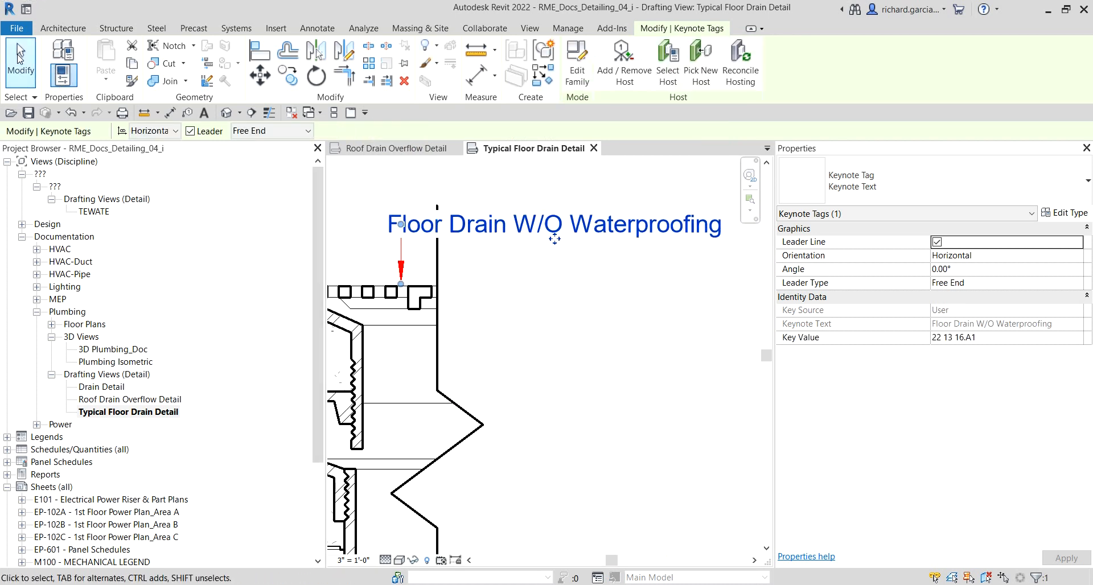
left_click(16, 63)
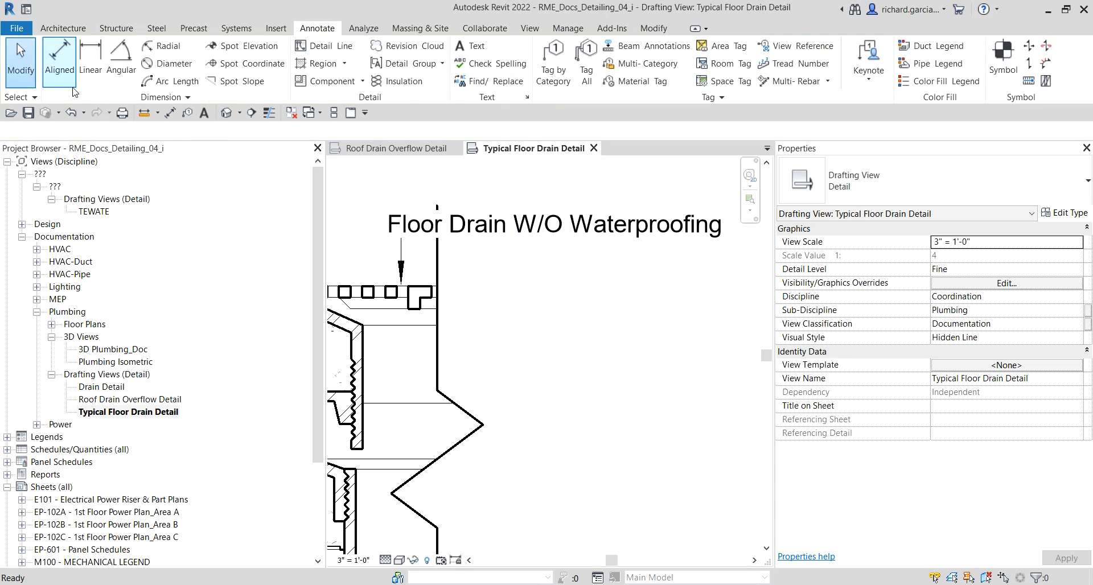
left_click(614, 234)
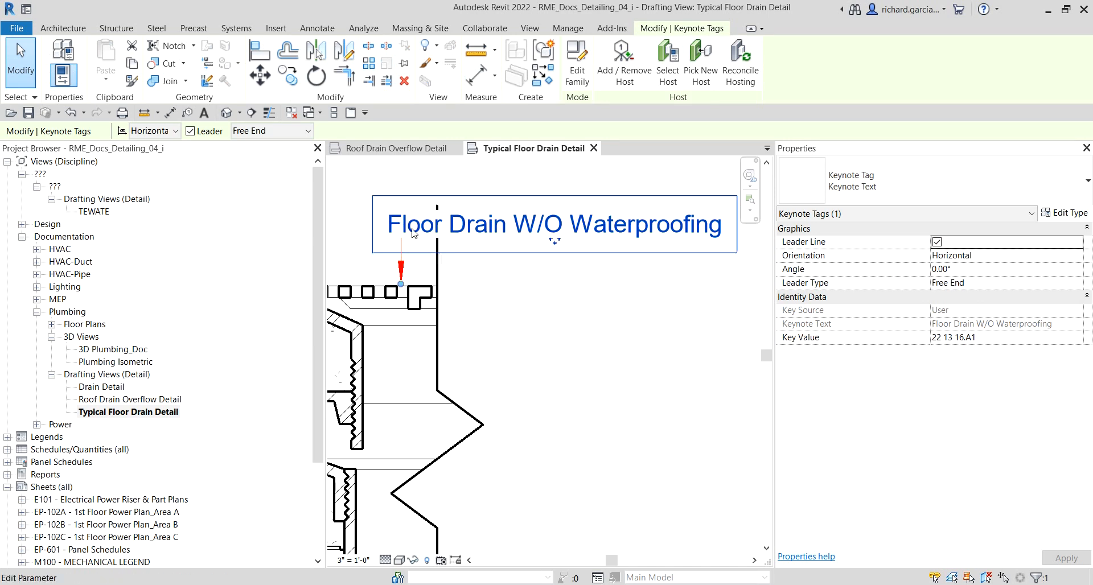
left_click_drag(414, 233, 669, 242)
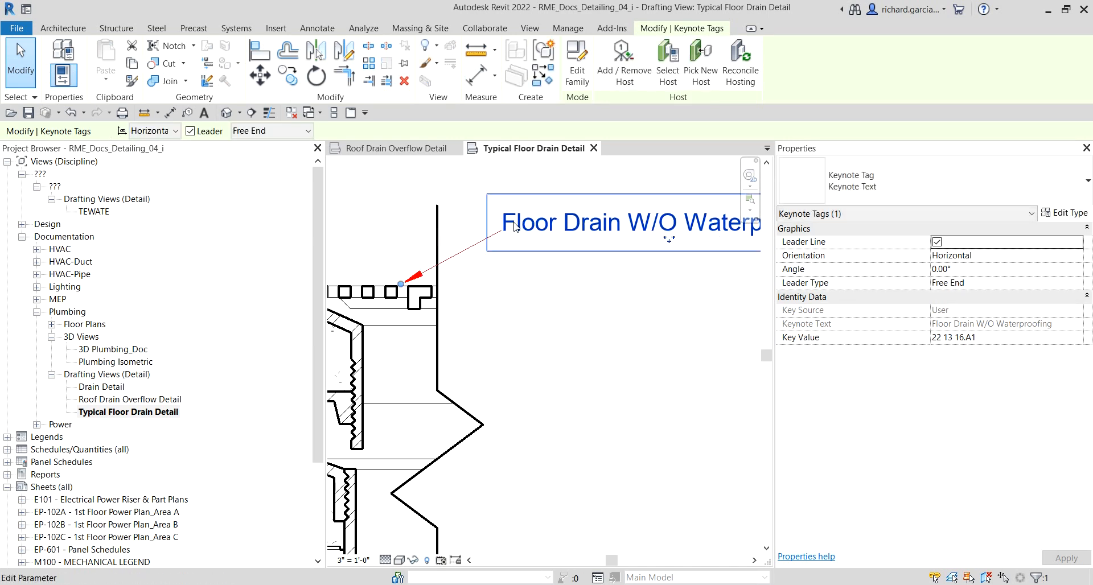
mouse_move(515, 229)
left_mouse_down()
mouse_move(457, 223)
mouse_move(506, 226)
left_mouse_up()
left_click(433, 289)
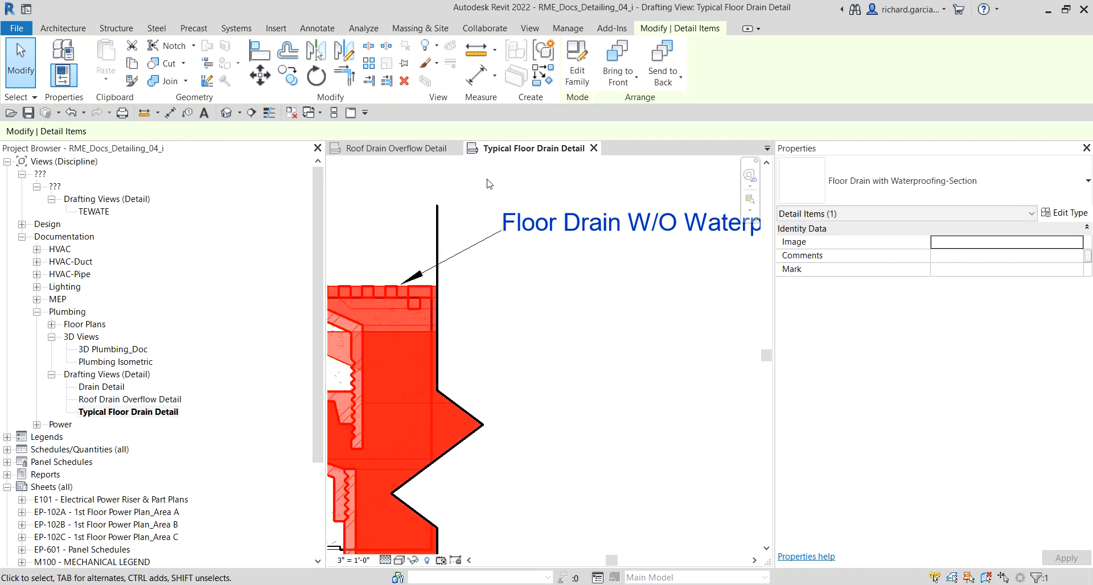
key("Escape")
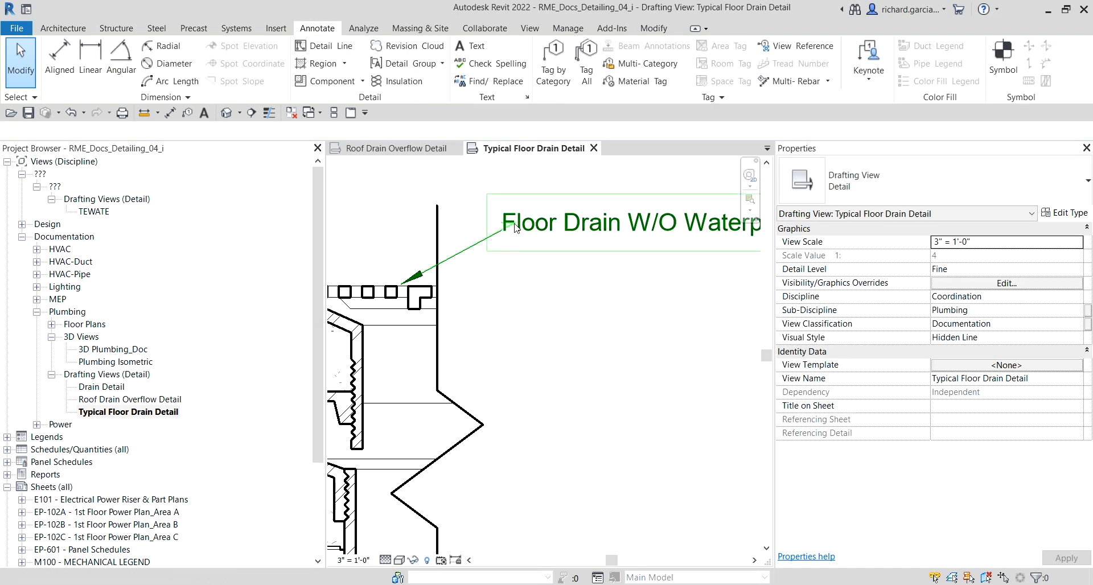
left_click(469, 249)
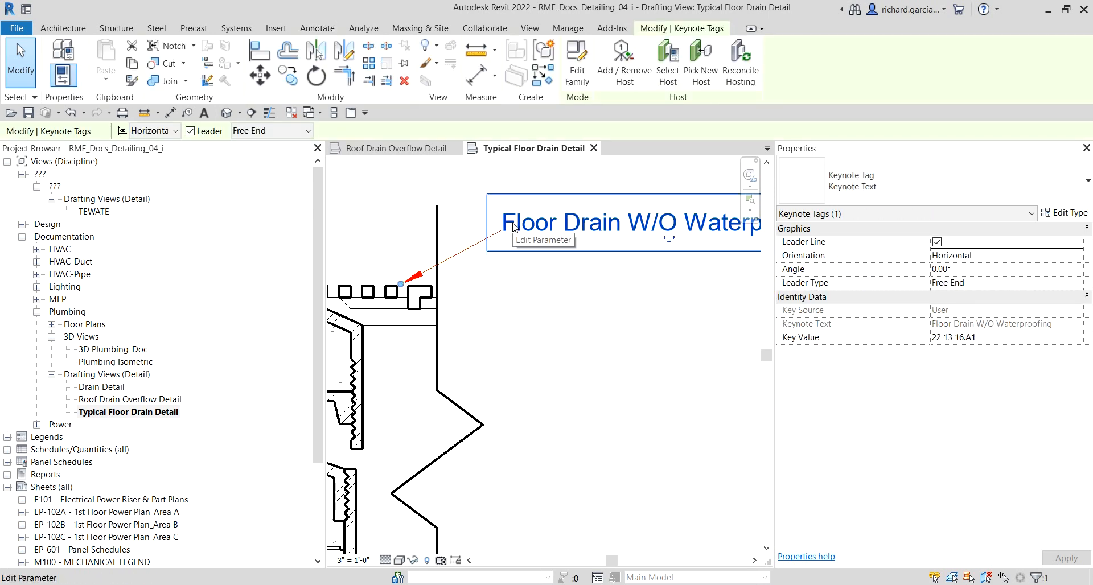
left_click_drag(514, 228, 401, 223)
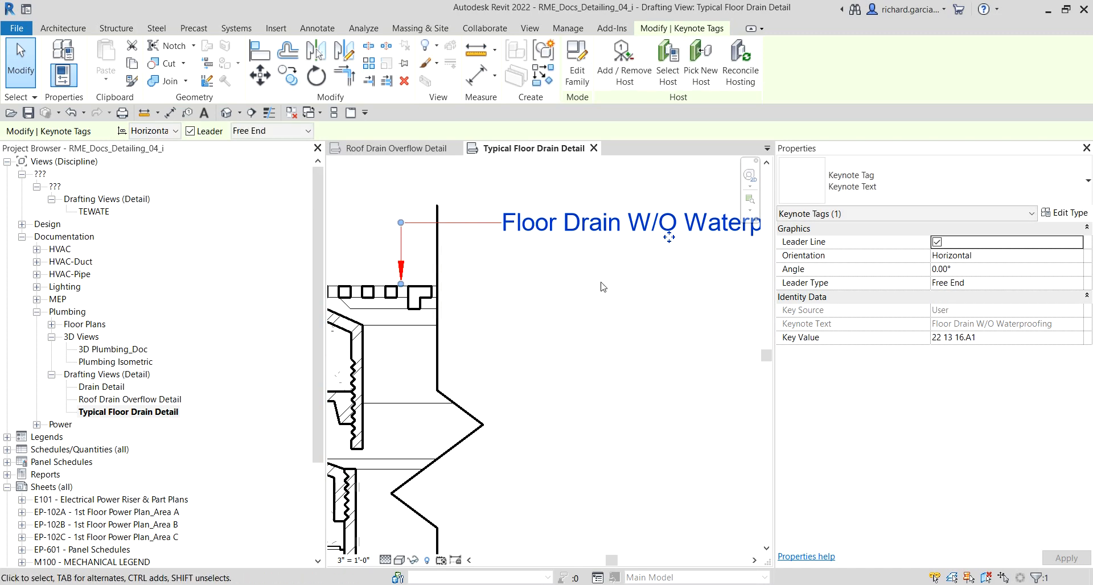
left_click(741, 415)
scroll(711, 398, "down", 3)
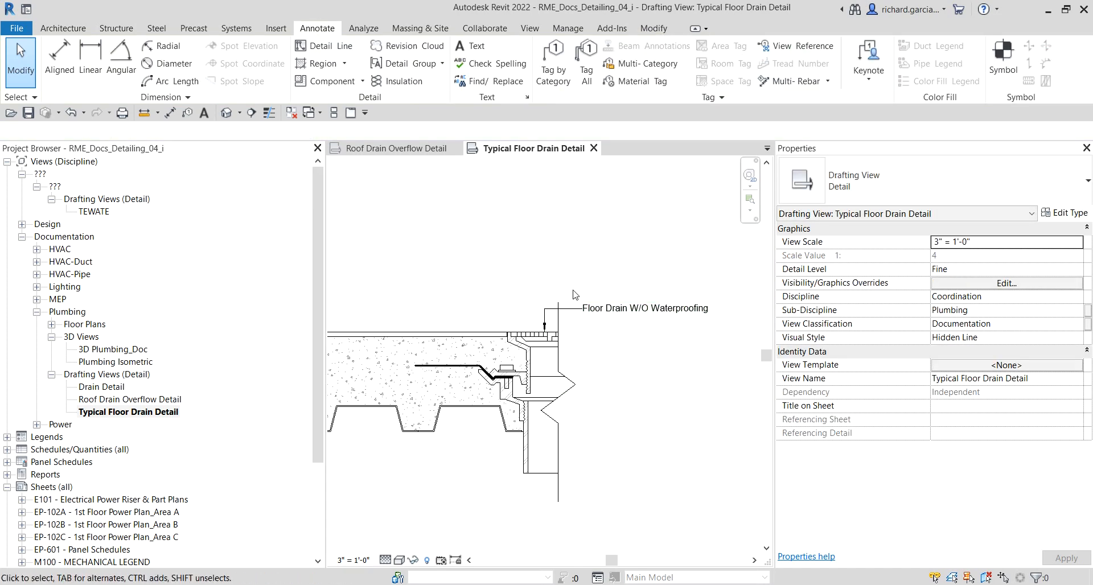
scroll(636, 282, "up", 2)
scroll(636, 282, "down", 2)
scroll(629, 308, "up", 1)
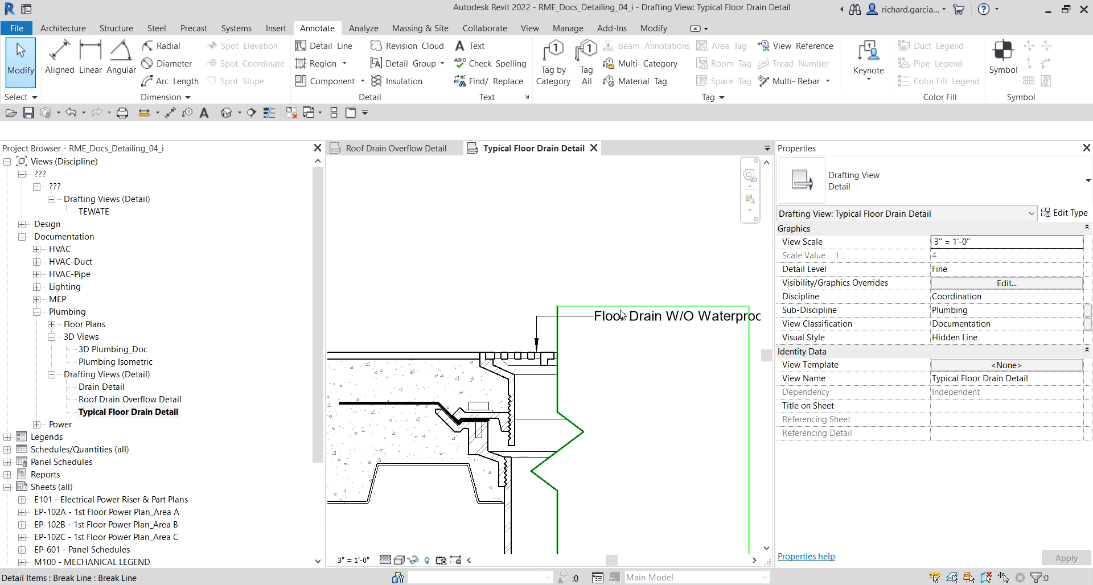
left_click(628, 328)
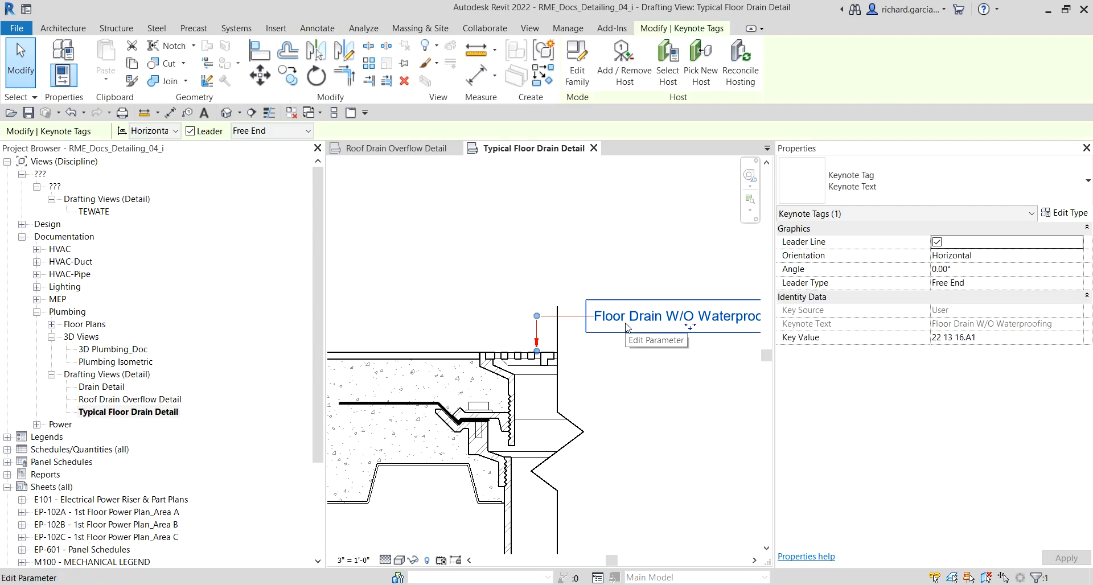
key("Left")
key("Right")
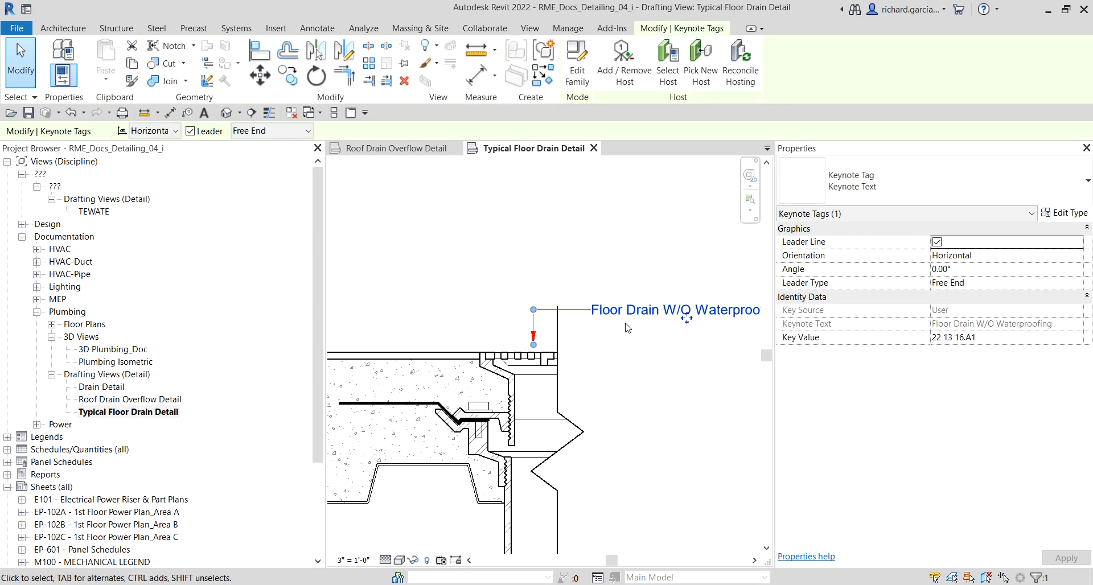
left_click(653, 185)
scroll(508, 378, "up", 3)
scroll(497, 240, "down", 3)
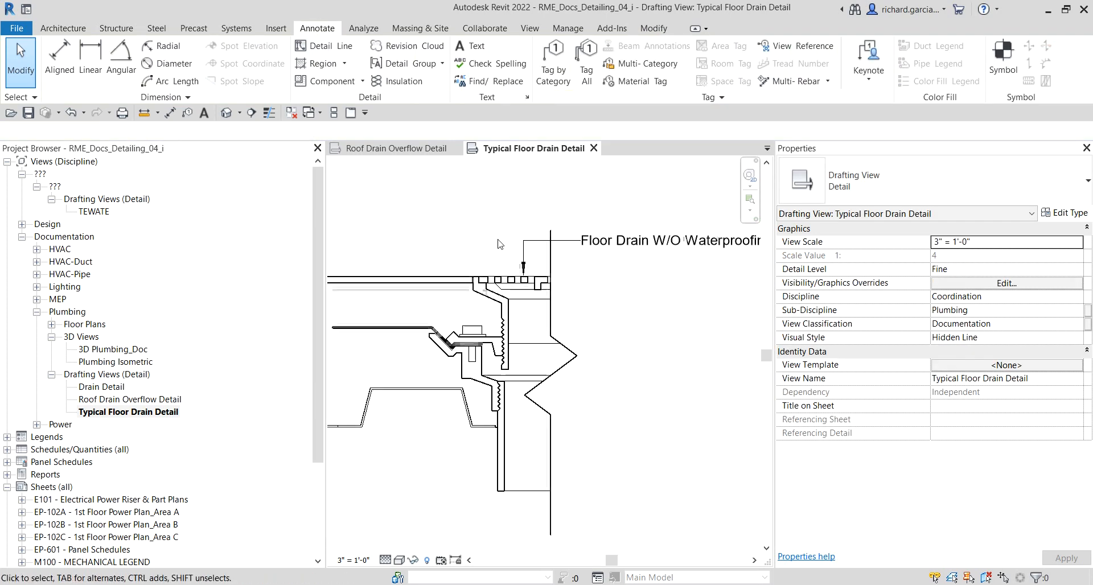
middle_click_drag(420, 235, 512, 248)
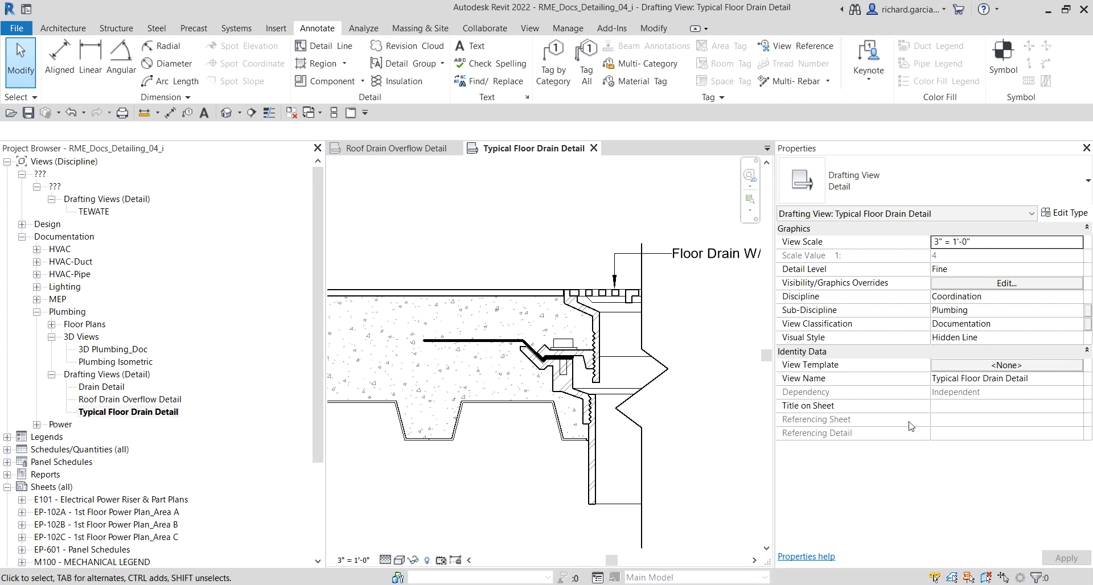
Step: Close the Roof Drain Overflow Detail view so only the Typical Floor Drain Detail view stays open
left_click(478, 48)
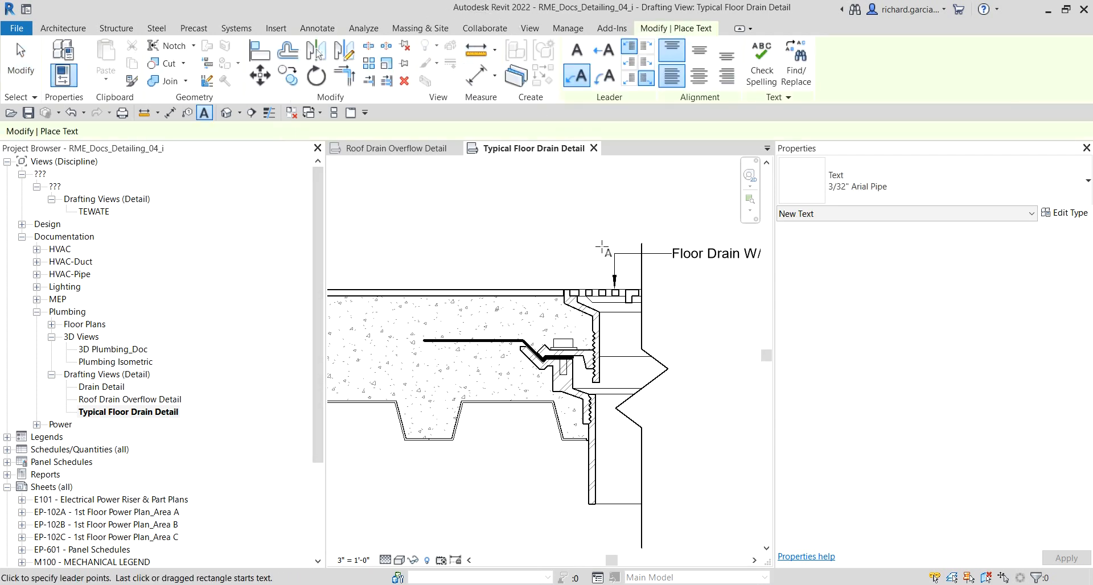
left_click(579, 79)
scroll(598, 307, "up", 8)
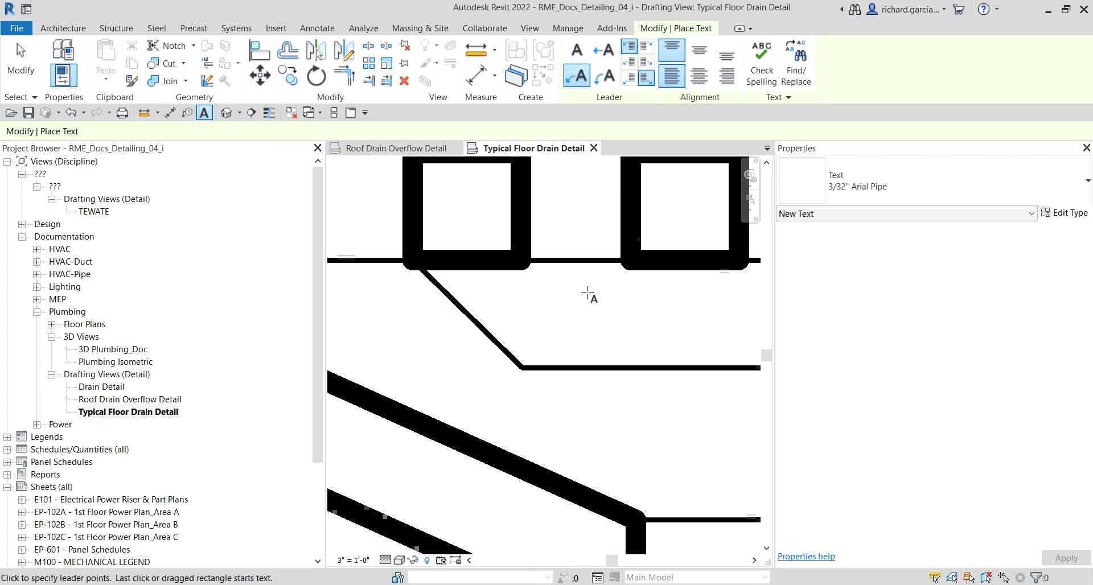
scroll(594, 356, "down", 6)
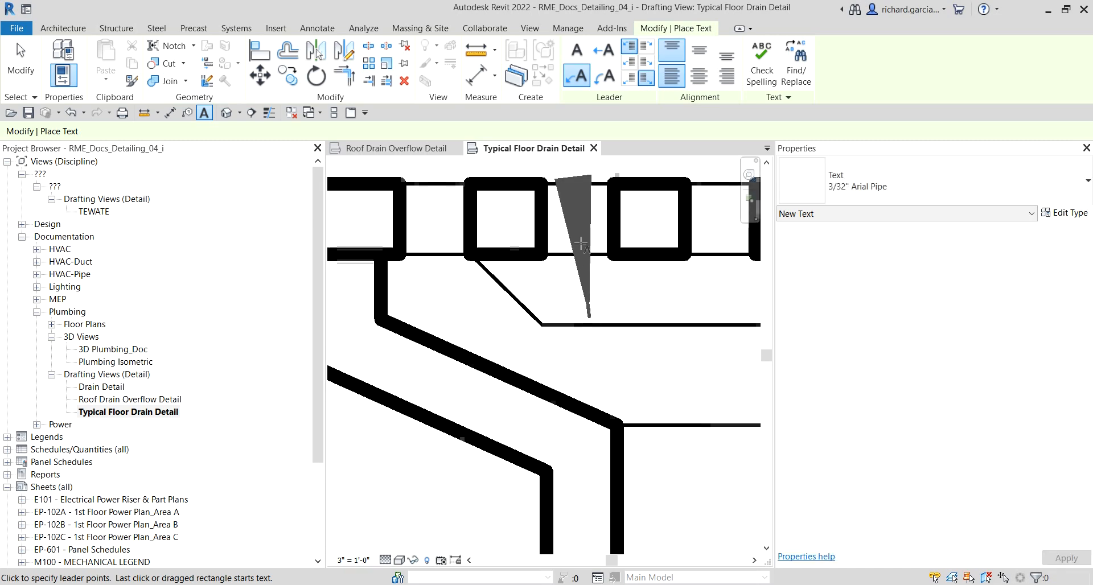
left_click(594, 148)
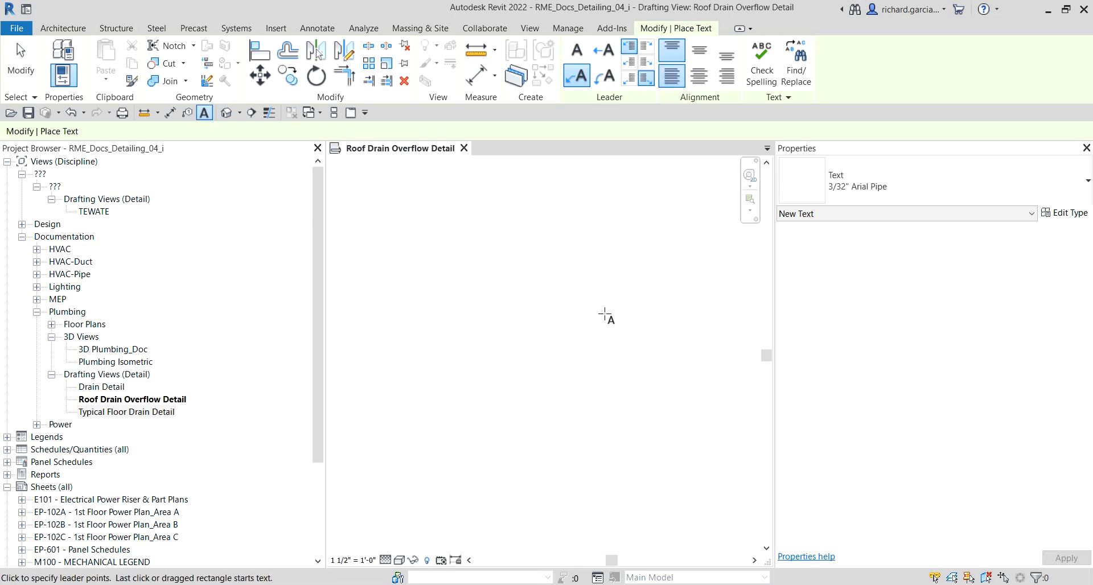
key("Escape")
key("Escape")
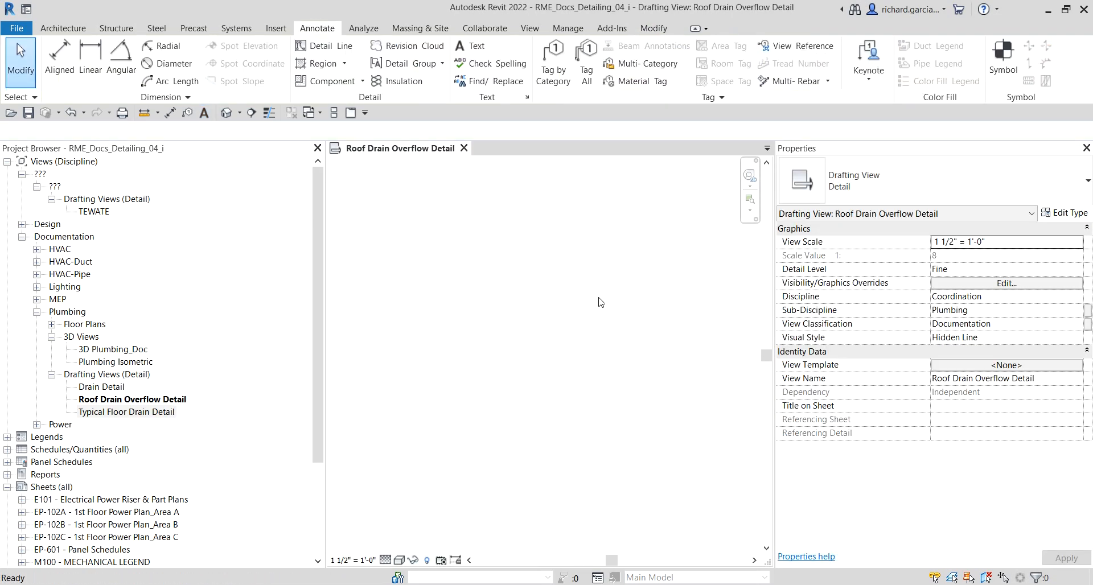
right_click(557, 239)
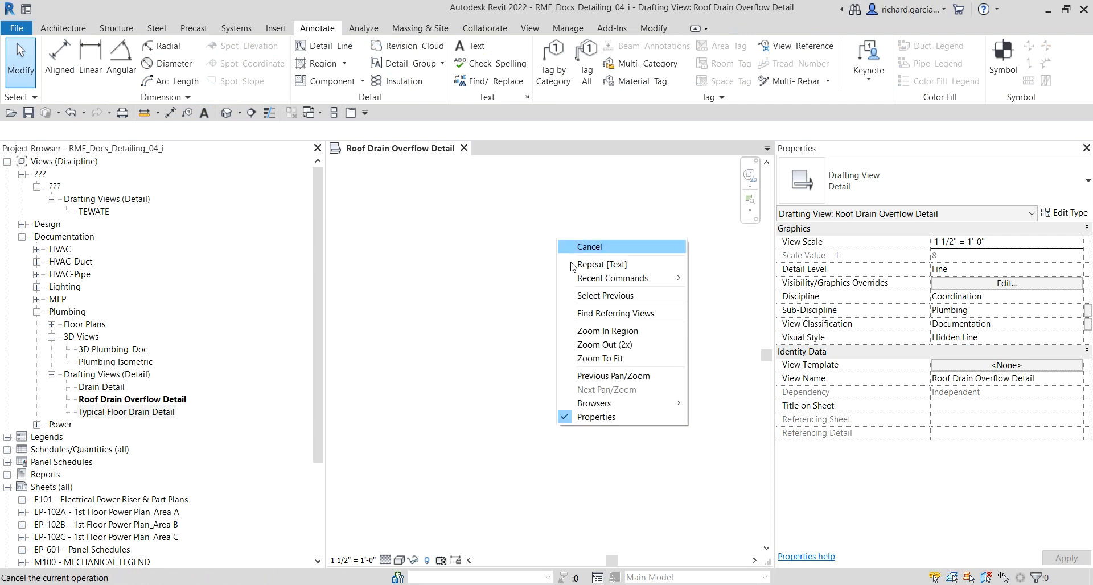
left_click(606, 358)
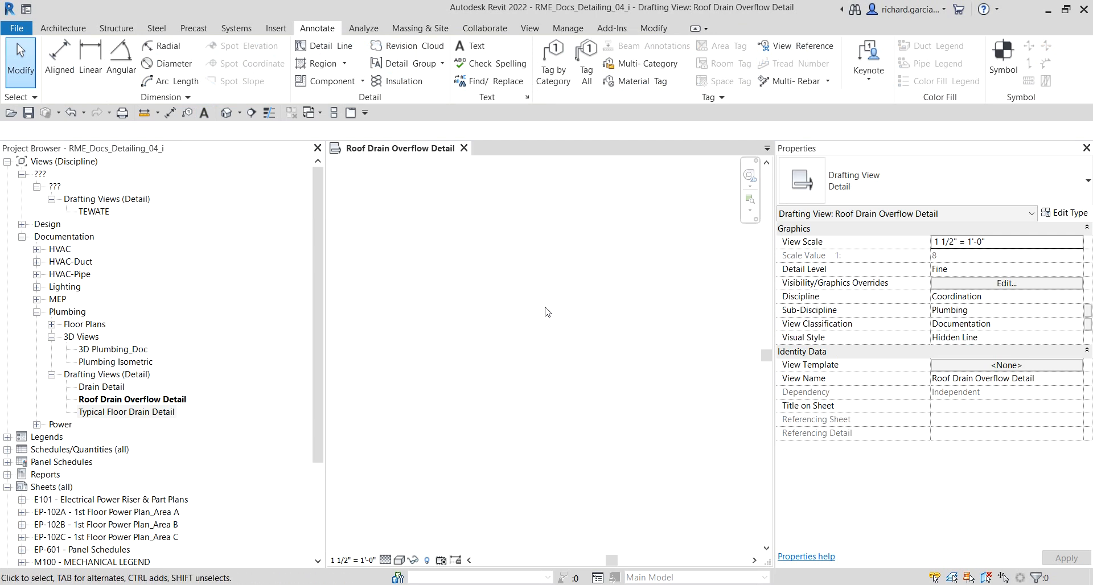
left_click(124, 413)
double_click(124, 415)
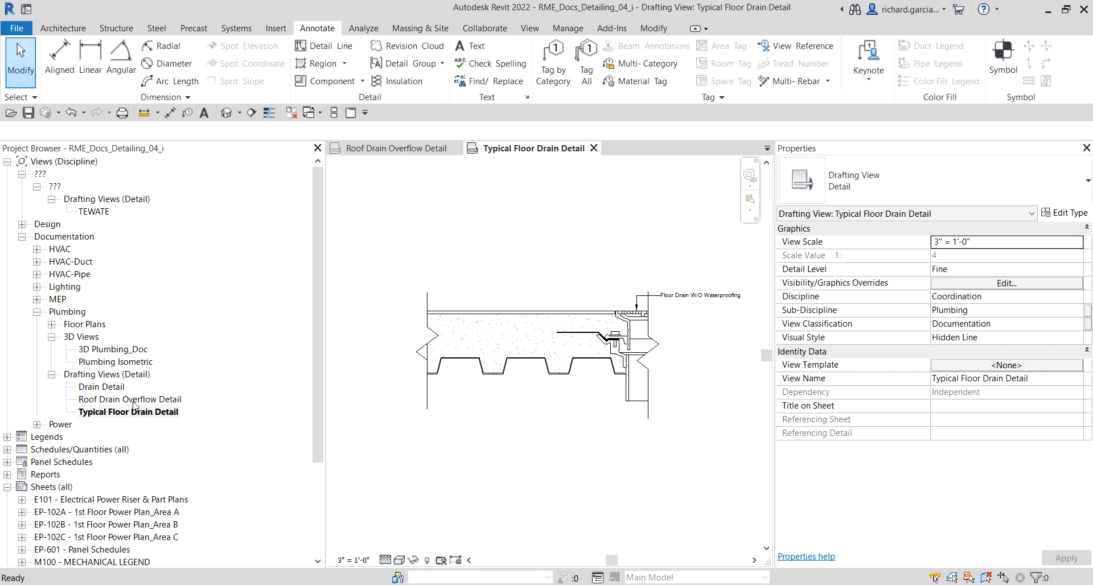
scroll(654, 306, "up", 8)
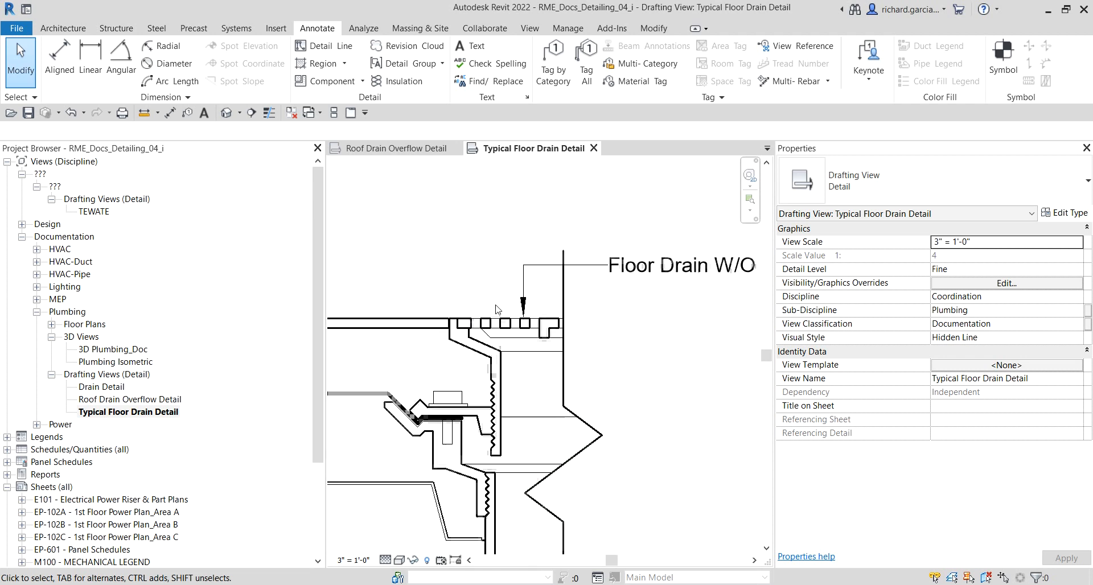
left_click(292, 112)
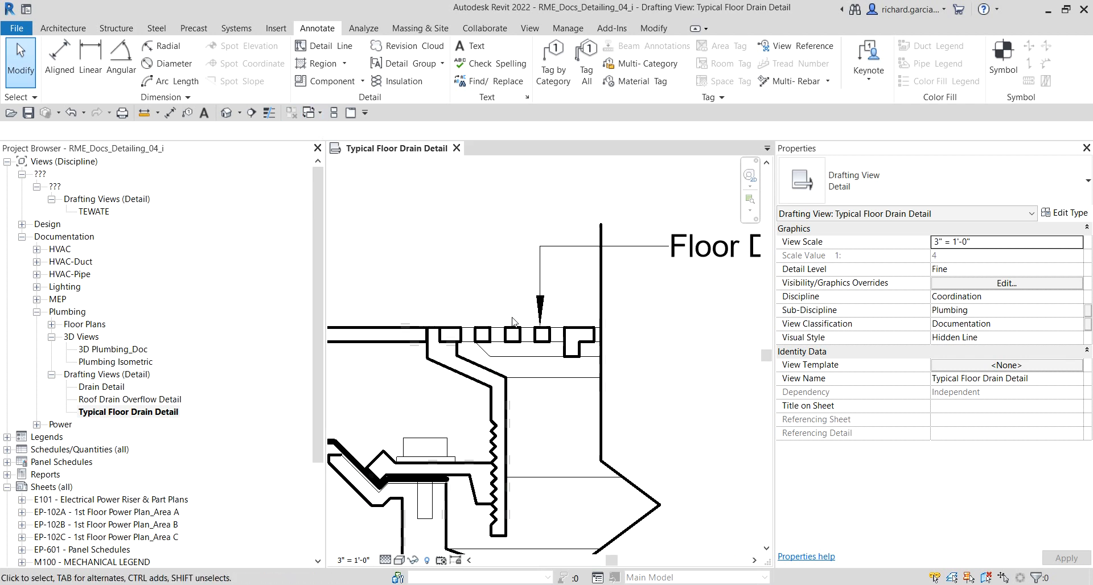
Step: Start a text note with an elbowed leader pointing down at the floor drain strainer, placing the text to its left
left_click(470, 45)
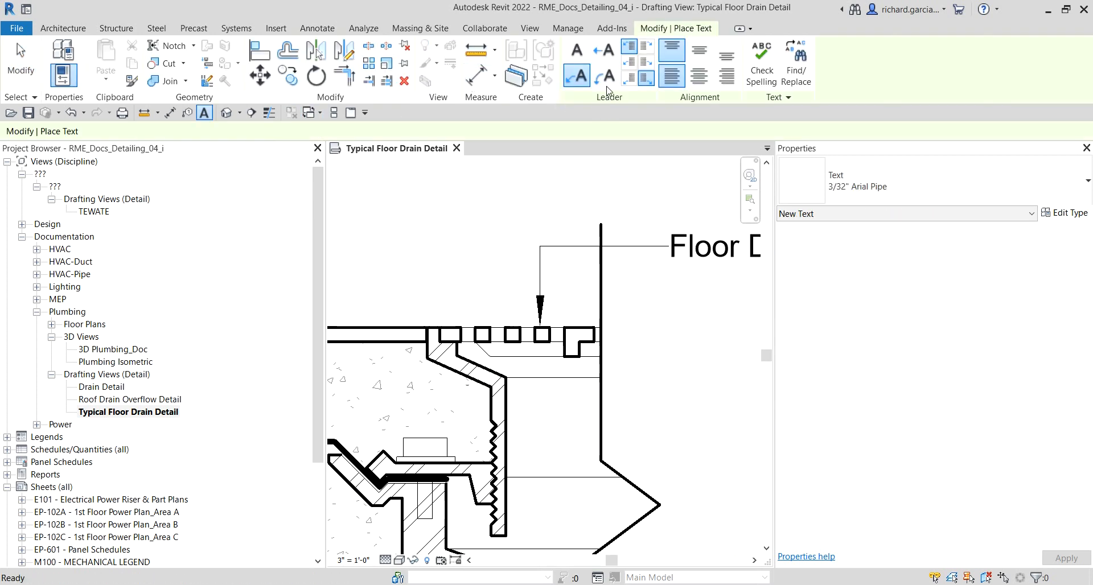
left_click(577, 77)
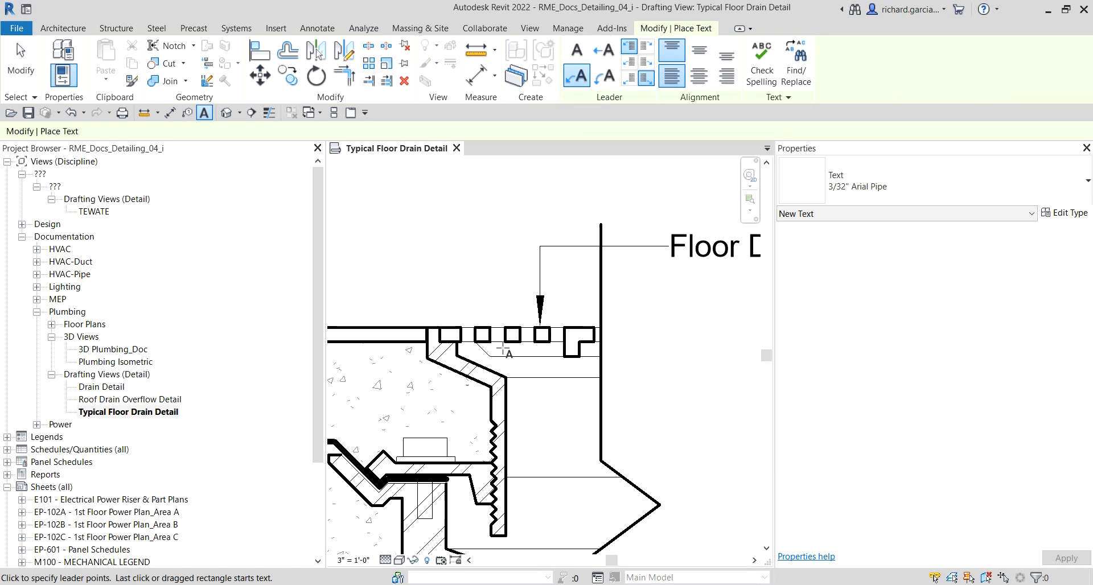
scroll(500, 353, "up", 3)
left_click(488, 369)
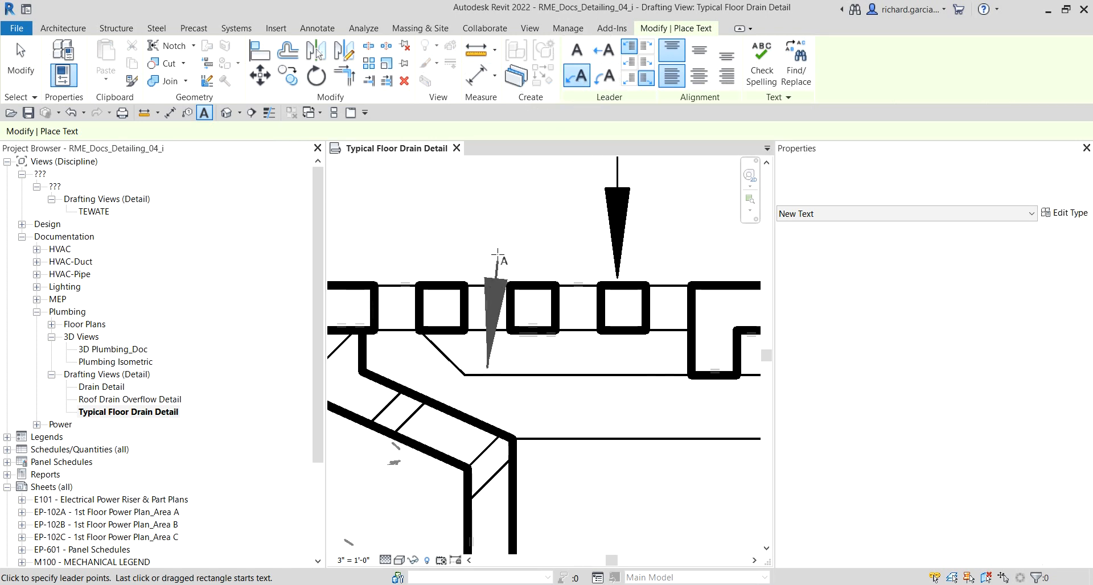
scroll(490, 273, "down", 4)
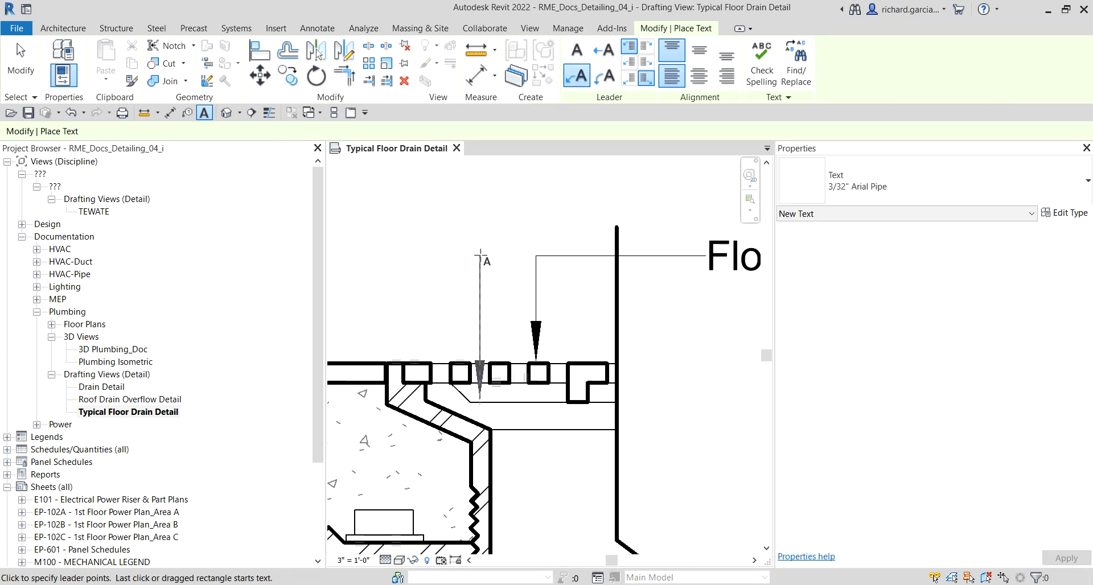
left_click(480, 252)
scroll(372, 255, "down", 1)
middle_click_drag(377, 262, 578, 264)
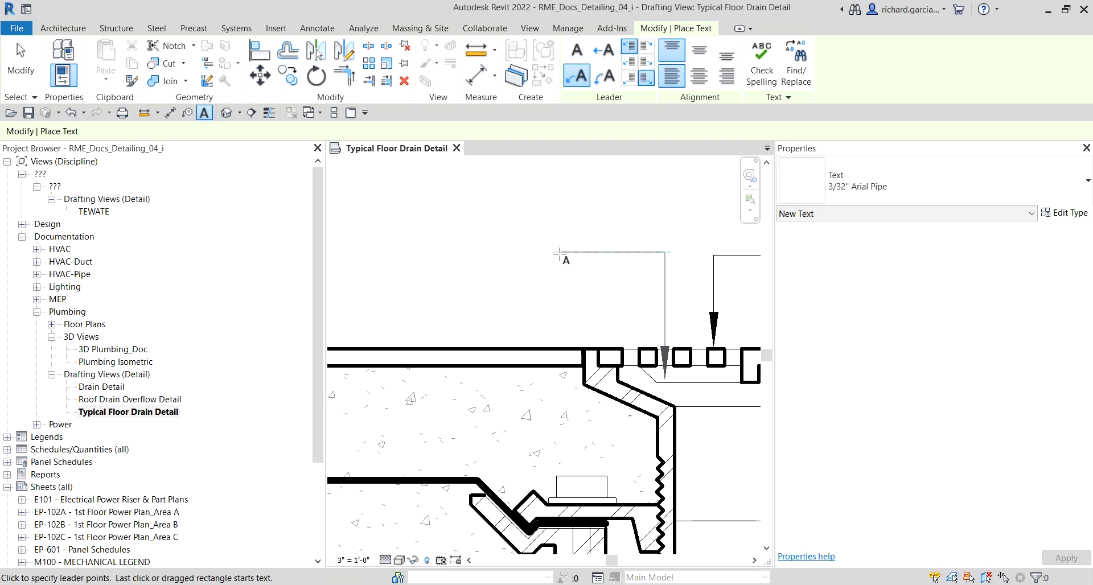
left_click(559, 252)
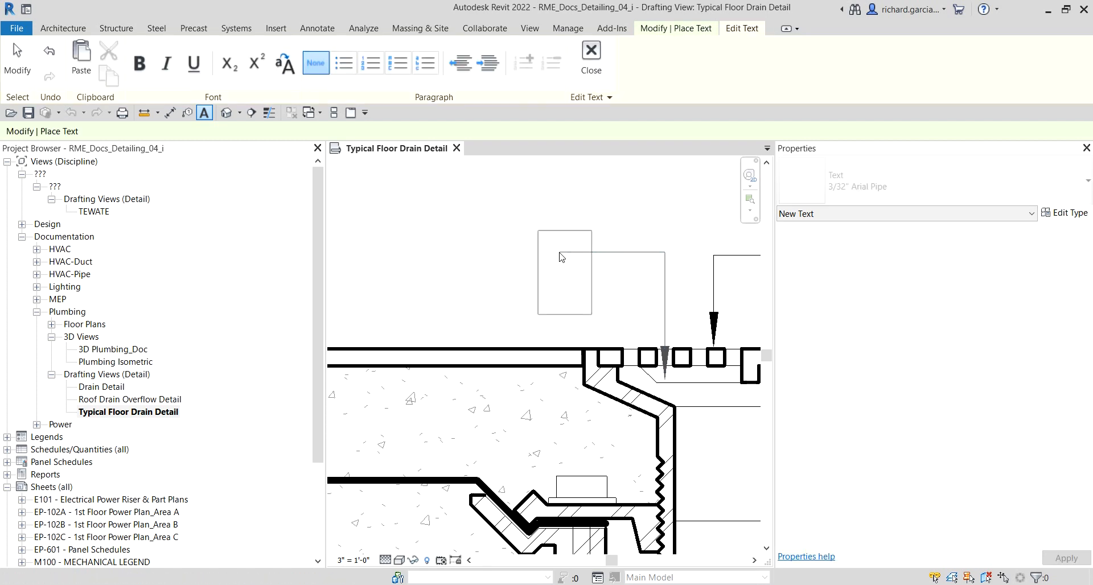
Step: Enter the note text Adjustable Nickel Bronze Strainer with 4" Flange and finish the note
key("Caps_Lock")
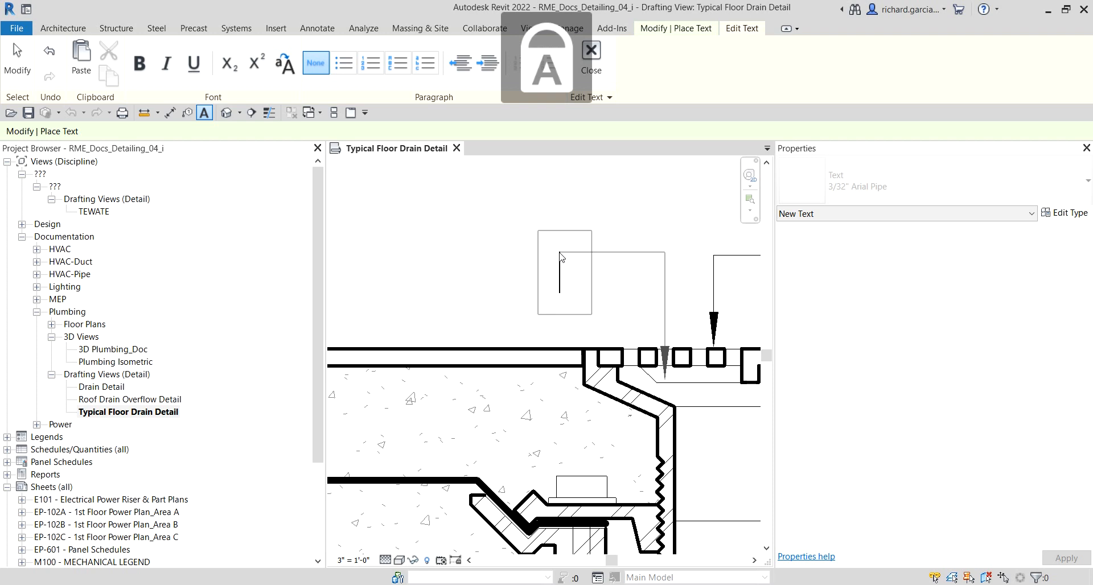
key("Caps_Lock")
type("Adjustab")
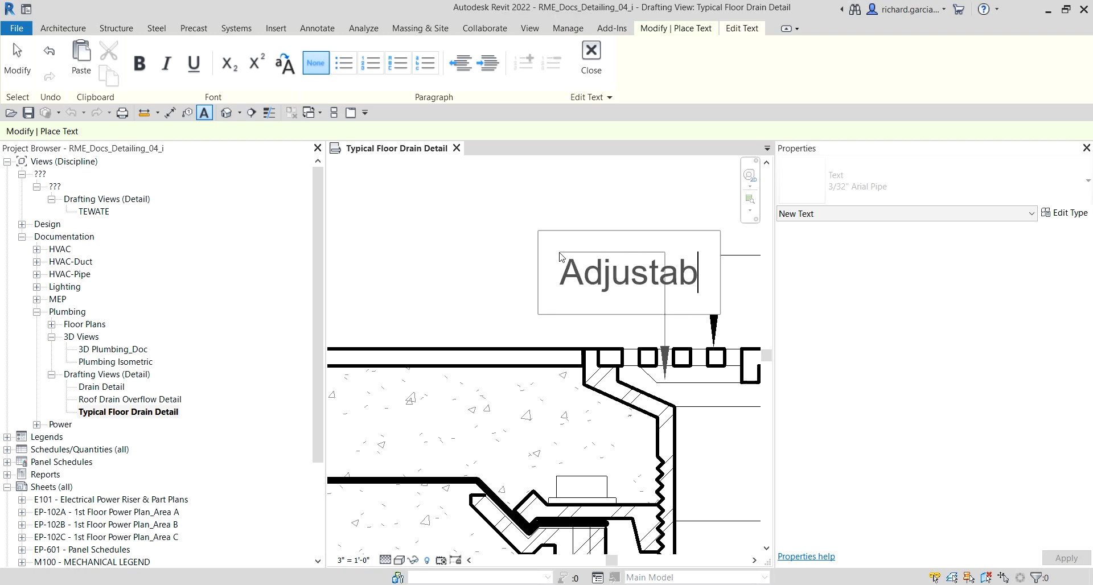
type("le Nickel")
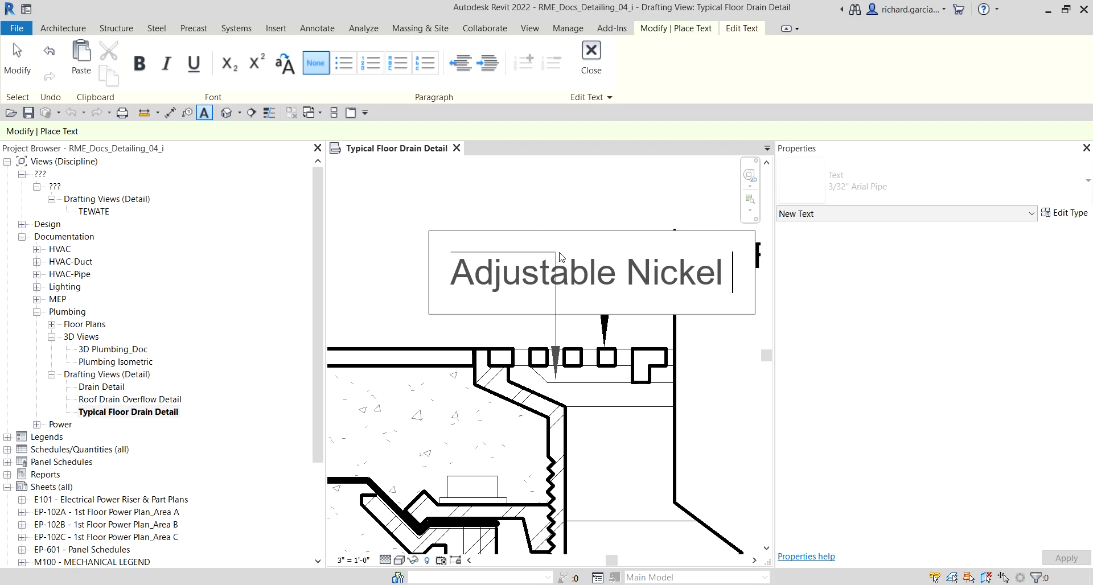
type(" Br")
type("nze")
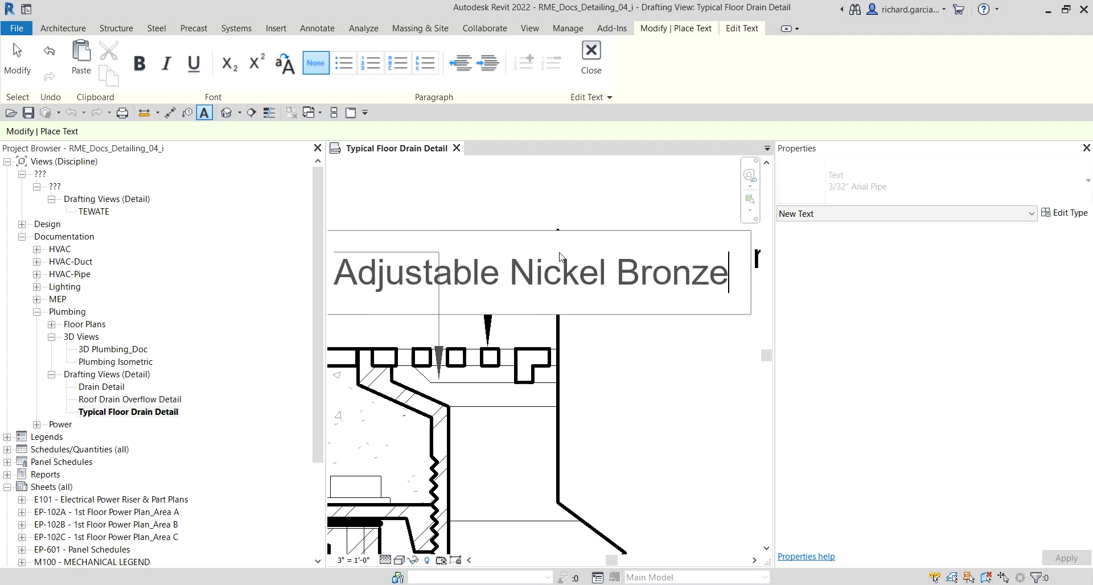
type(" STrainer")
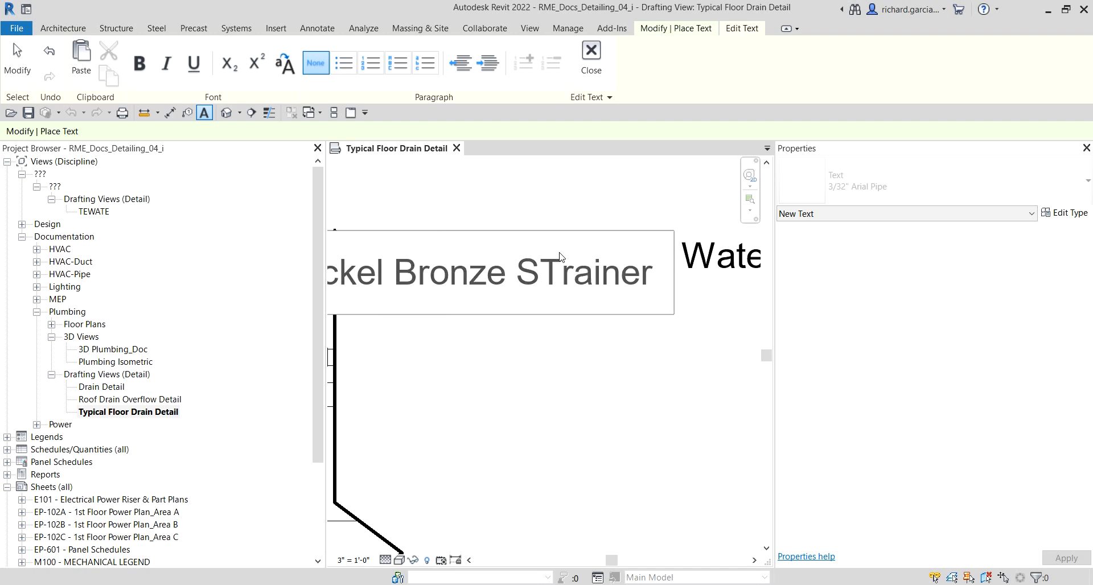
key("BackSpace")
key("BackSpace")
key("BackSpace")
key("BackSpace")
key("BackSpace")
key("BackSpace")
key("BackSpace")
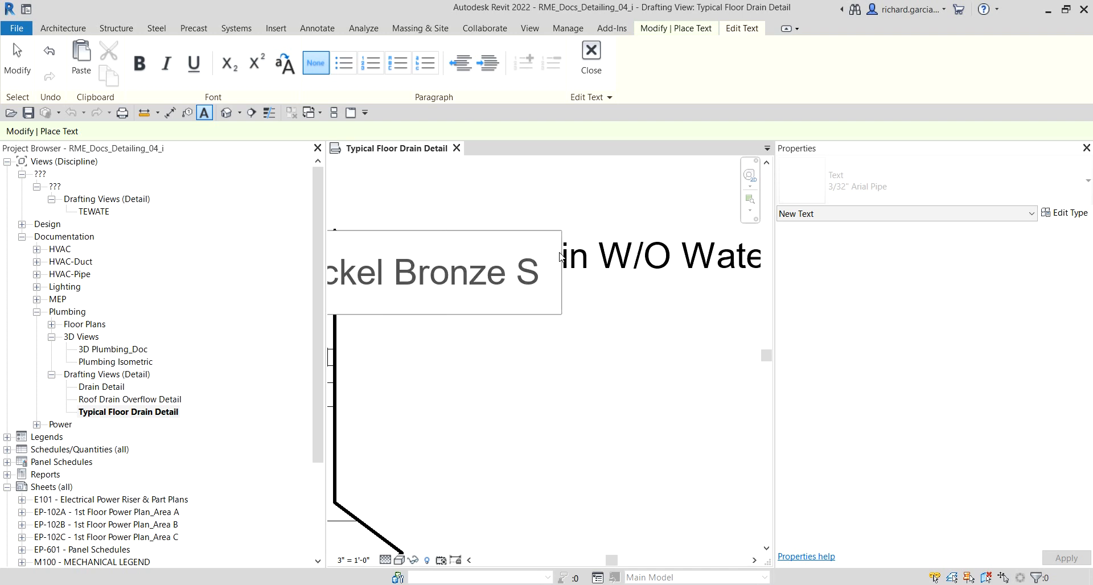
type("trainer")
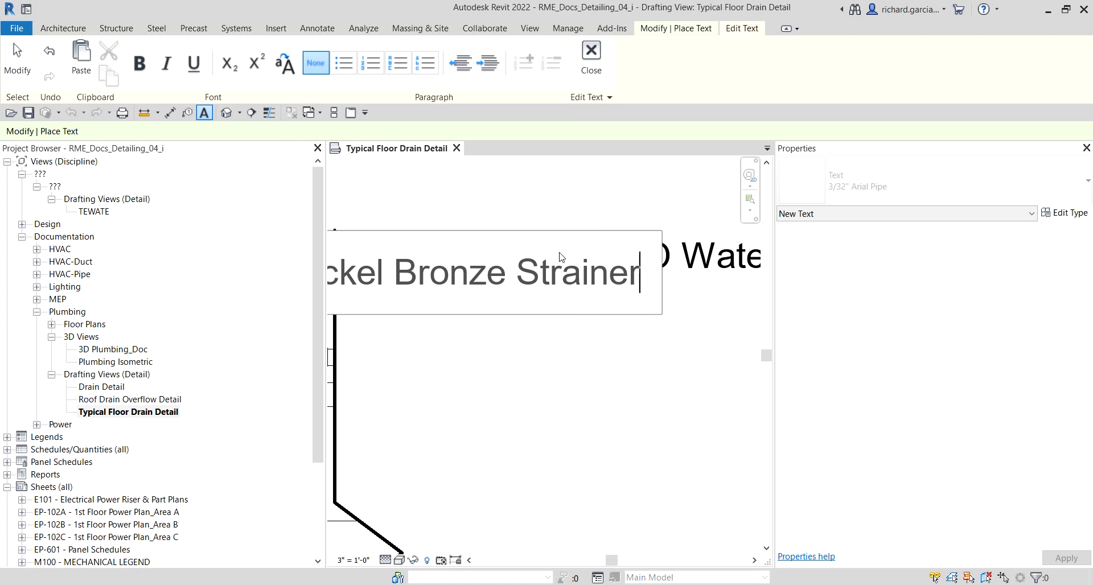
type(" wit")
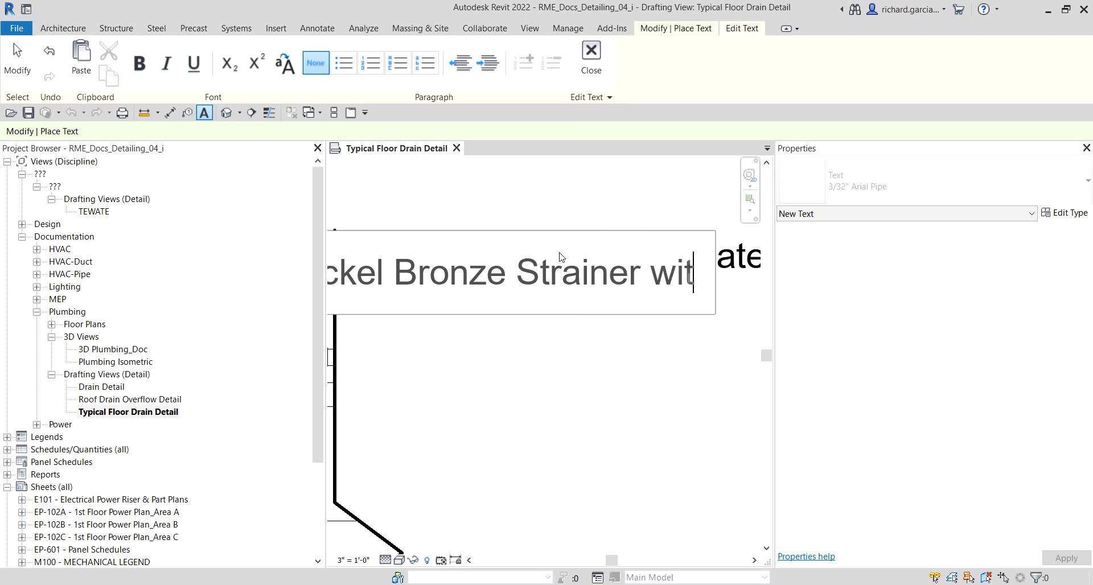
type("h 4\" Flange")
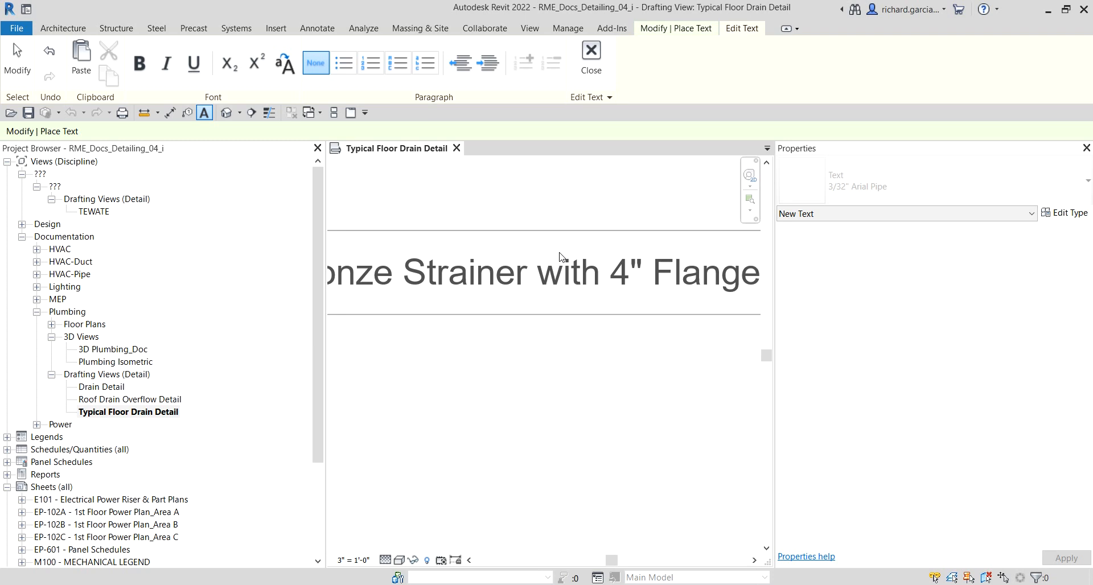
scroll(561, 256, "down", 3)
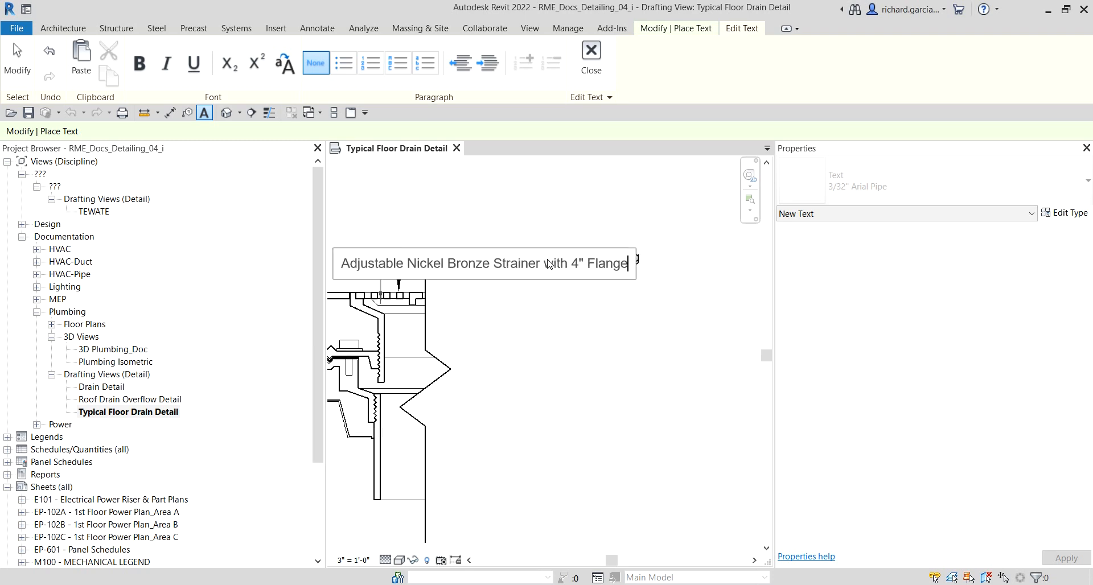
left_click(637, 212)
Step: Move the strainer text note up so it sits above the slab and the floor drain keynote
scroll(562, 250, "down", 2)
middle_click_drag(510, 273, 591, 274)
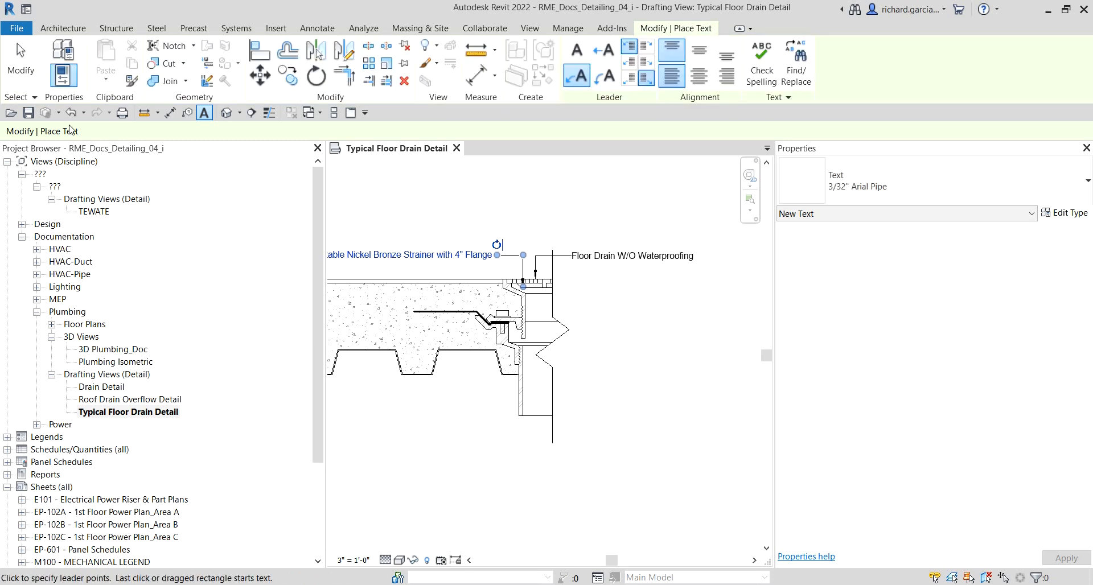
left_click(17, 74)
middle_click_drag(412, 260, 624, 277)
left_click(619, 277)
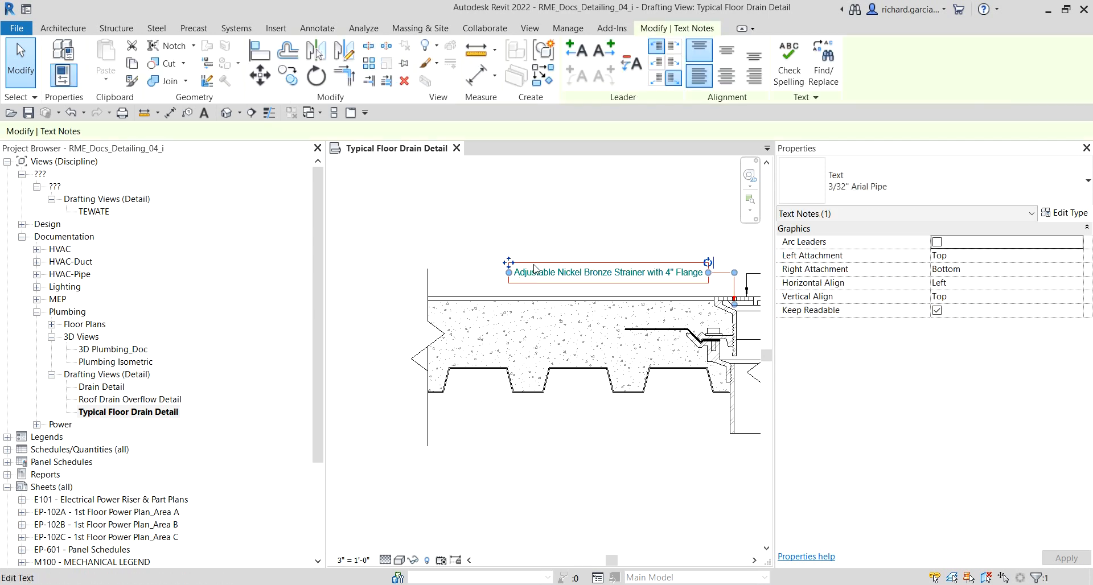
left_click_drag(508, 263, 509, 195)
left_click(462, 222)
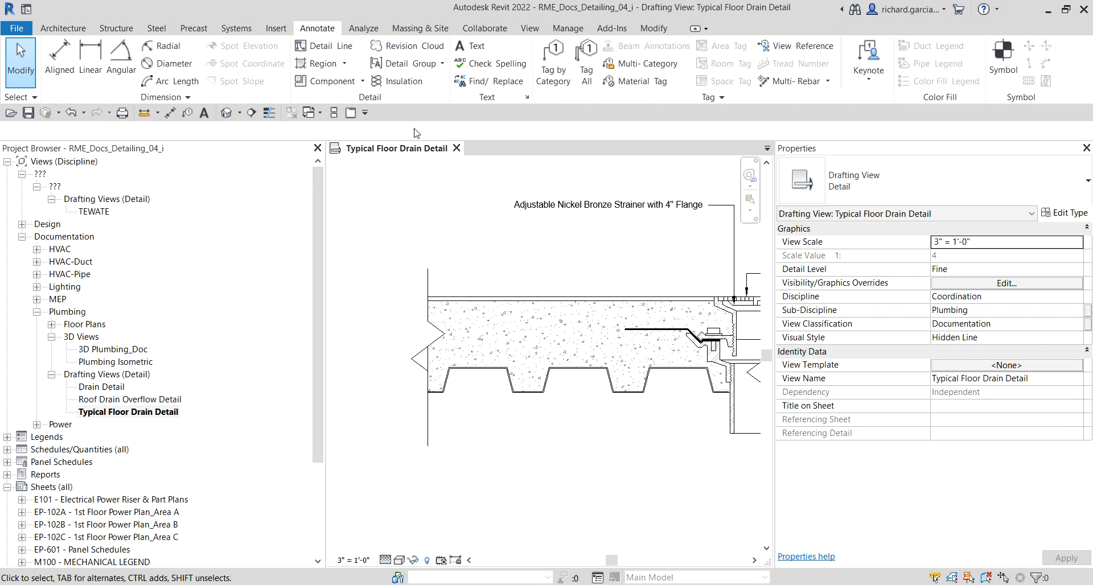
Step: Start another text note with an elbowed leader pointing down at the top of the concrete slab
left_click(472, 51)
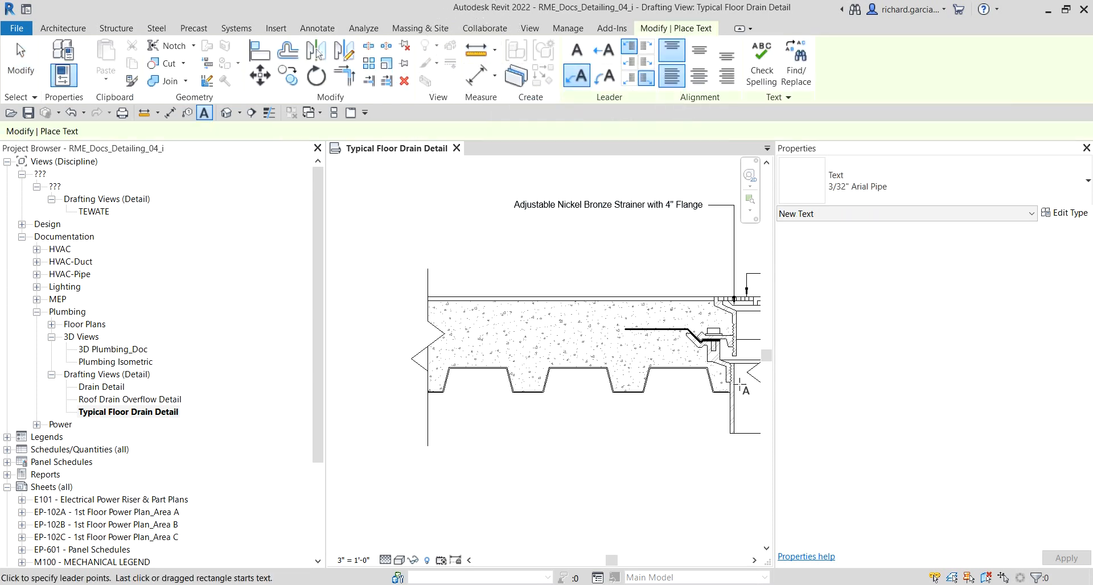
scroll(730, 309, "up", 5)
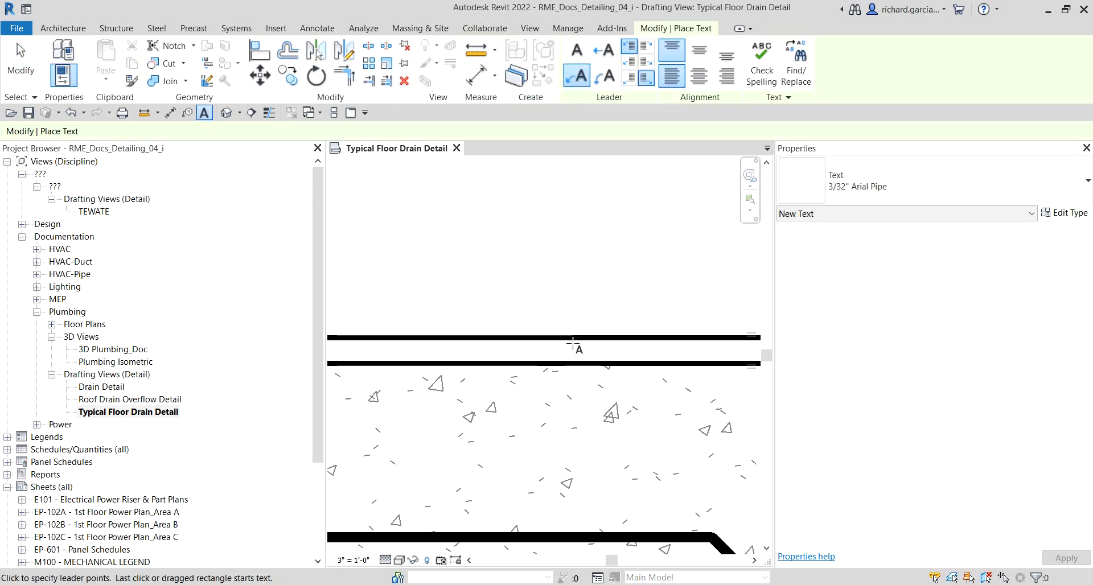
left_click(574, 348)
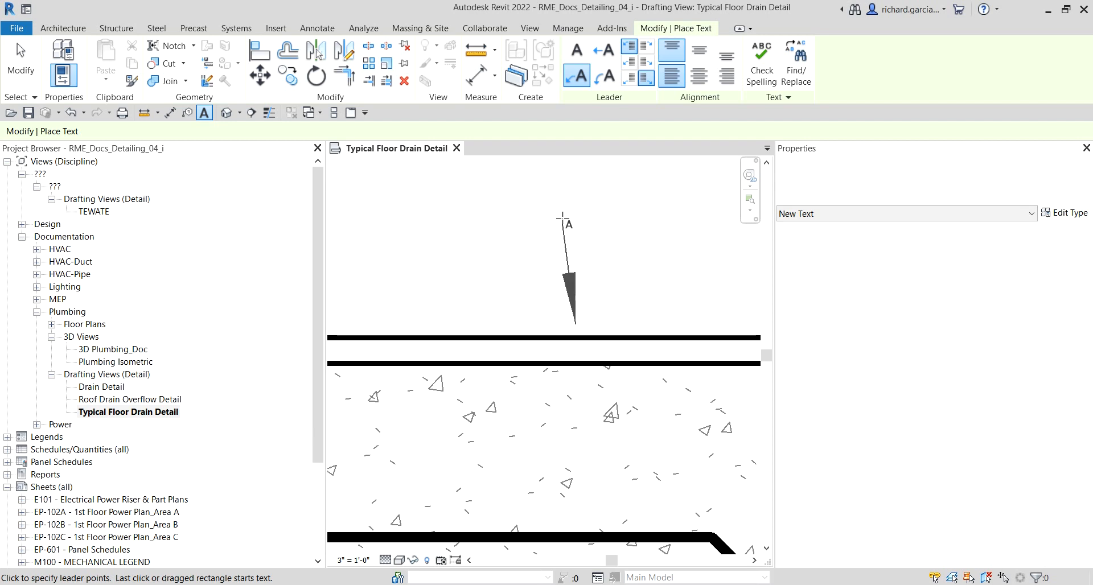
scroll(563, 210, "down", 2)
middle_click_drag(565, 206, 557, 255)
left_click(558, 229)
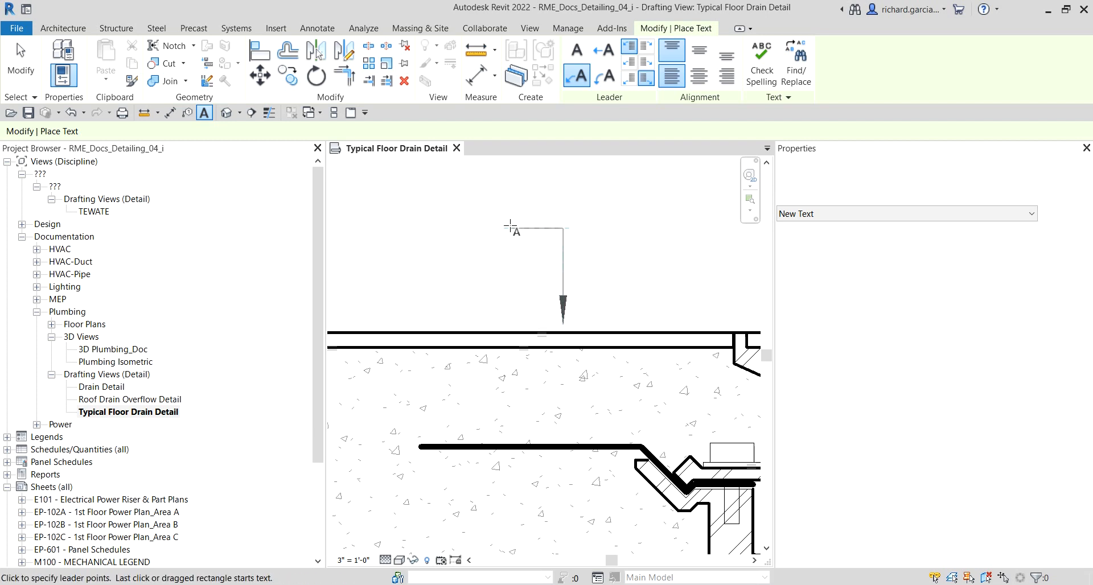
left_click(467, 228)
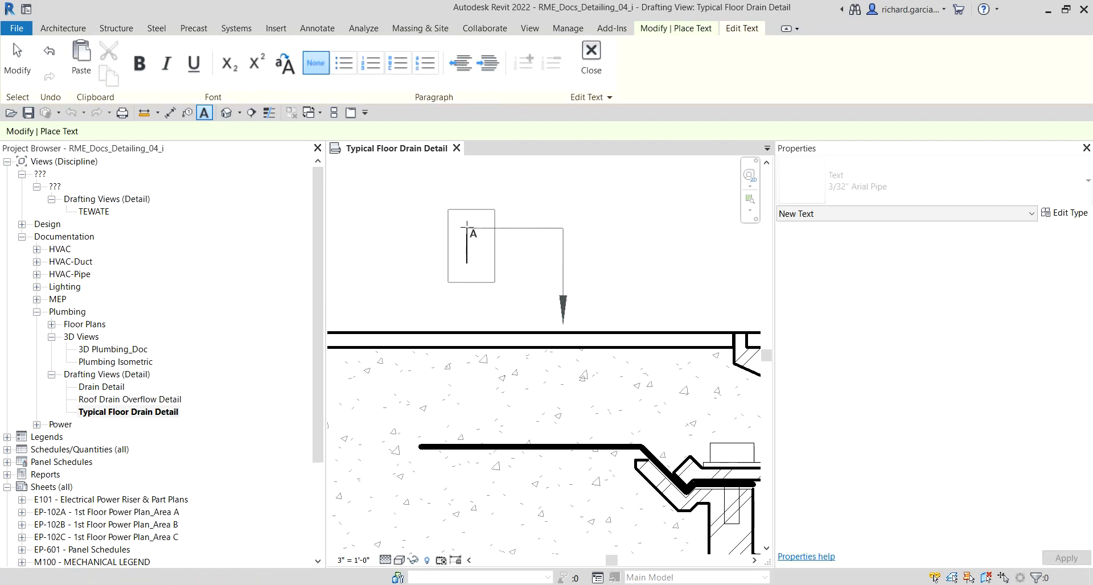
Step: Enter the note text Composite Flooring and finish the note
type("COmp")
key("BackSpace")
key("BackSpace")
key("BackSpace")
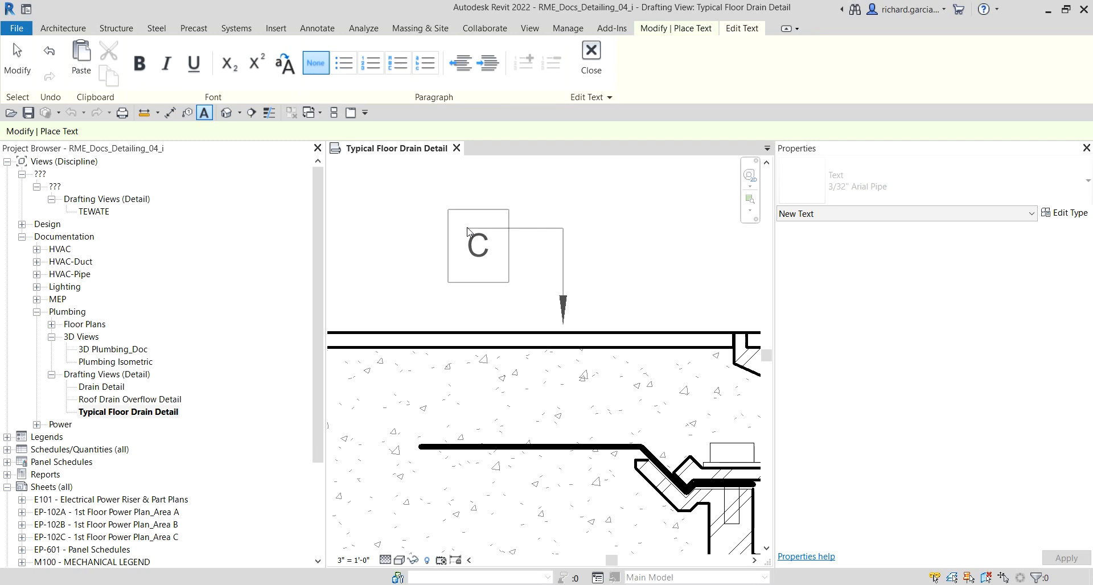
type("omposite")
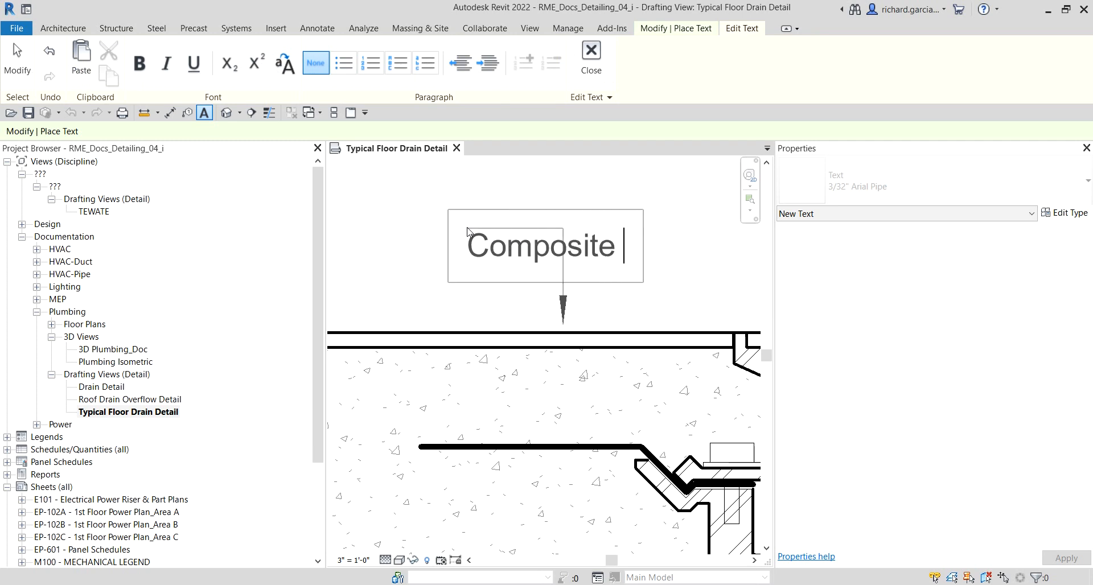
type(" Flooring")
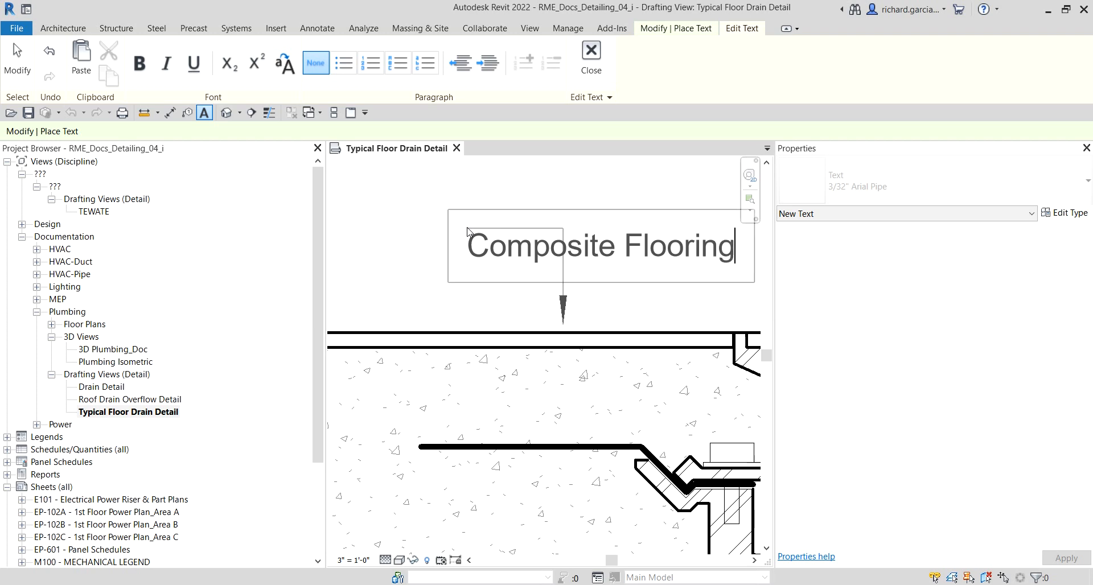
scroll(478, 224, "down", 1)
scroll(478, 224, "down", 1)
left_click(578, 192)
Step: Start another text note with an elbowed leader pointing down at the flashing, placing the text above and to its left
scroll(572, 192, "down", 1)
middle_click_drag(495, 229, 537, 328)
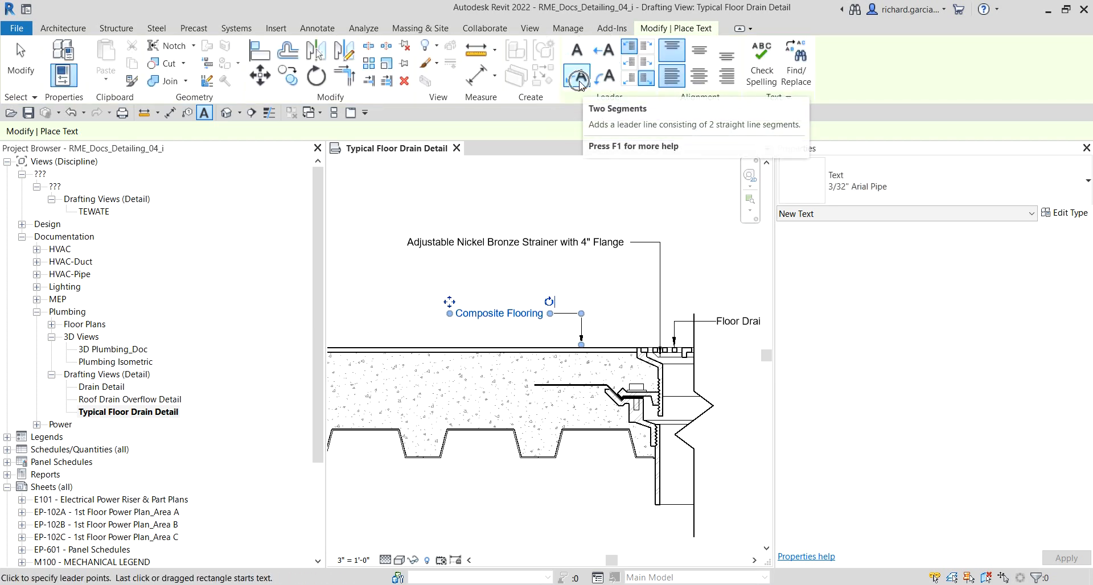
scroll(493, 377, "up", 2)
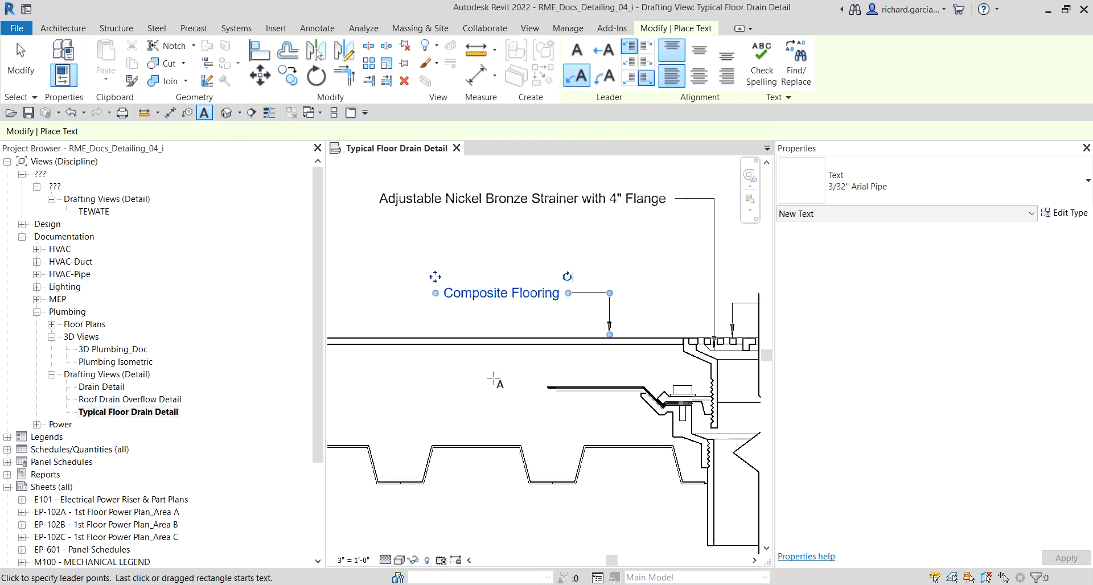
scroll(632, 401, "up", 2)
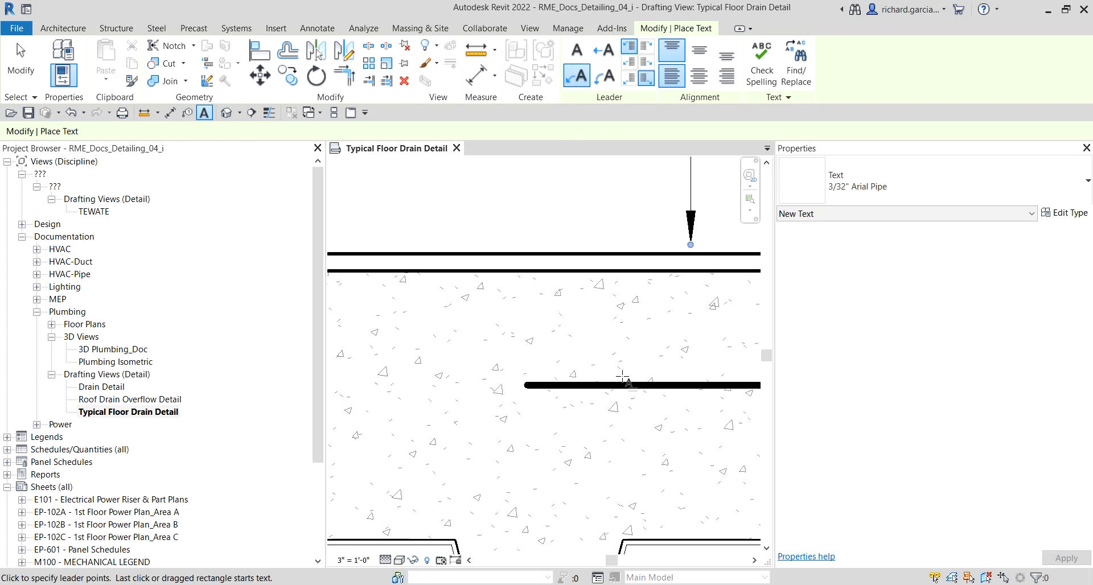
left_click(598, 377)
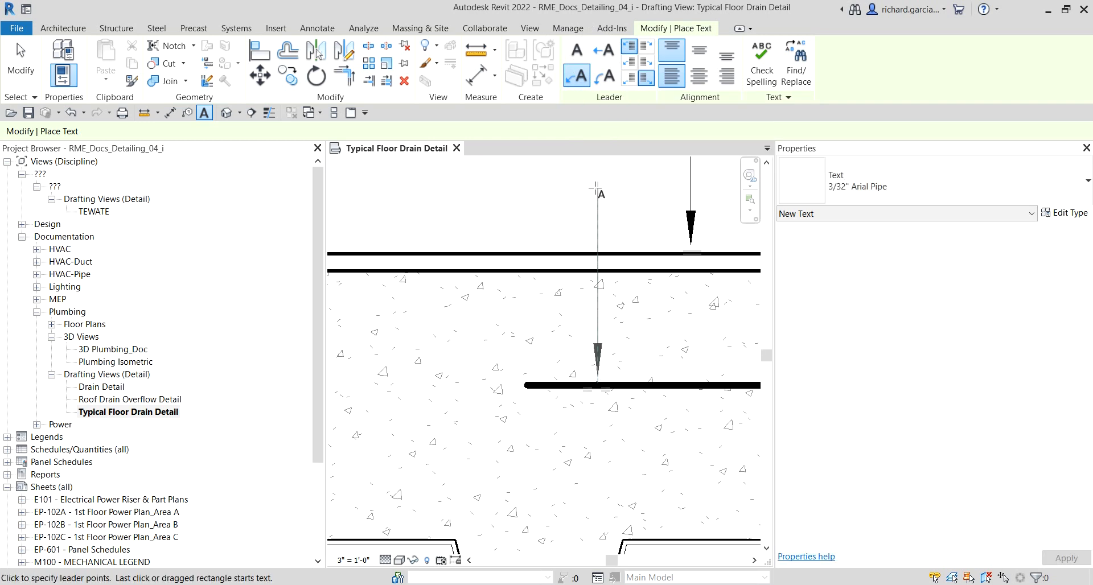
left_click(584, 189)
left_click(489, 188)
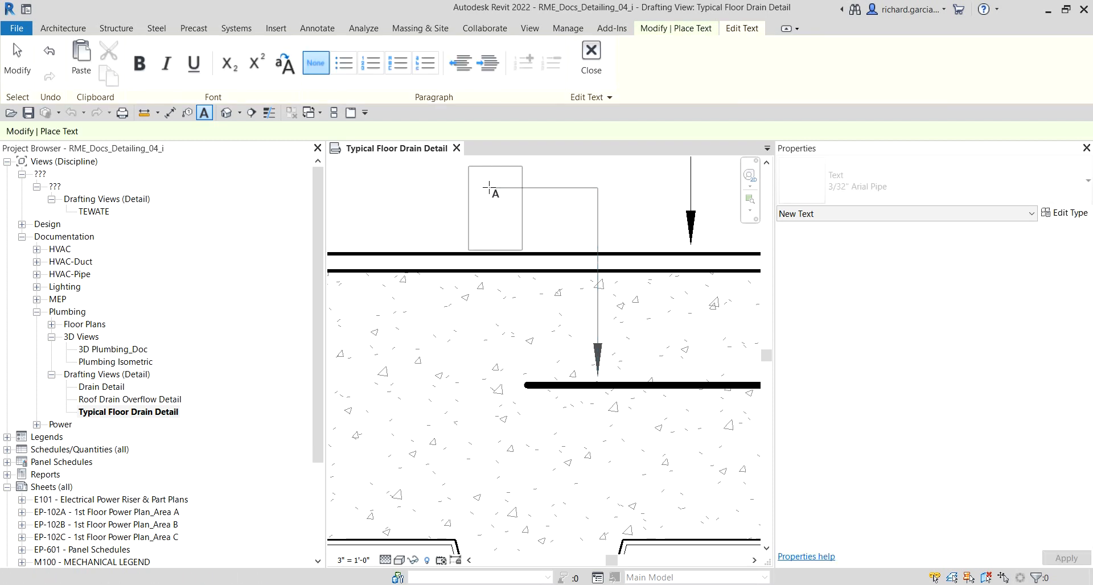
Step: Enter the note text Flashing, Min. 24" Square 2 1/2 lbs. to 4 lbs. Lead or 15 oz. Copper and finish the note
type("Flashing")
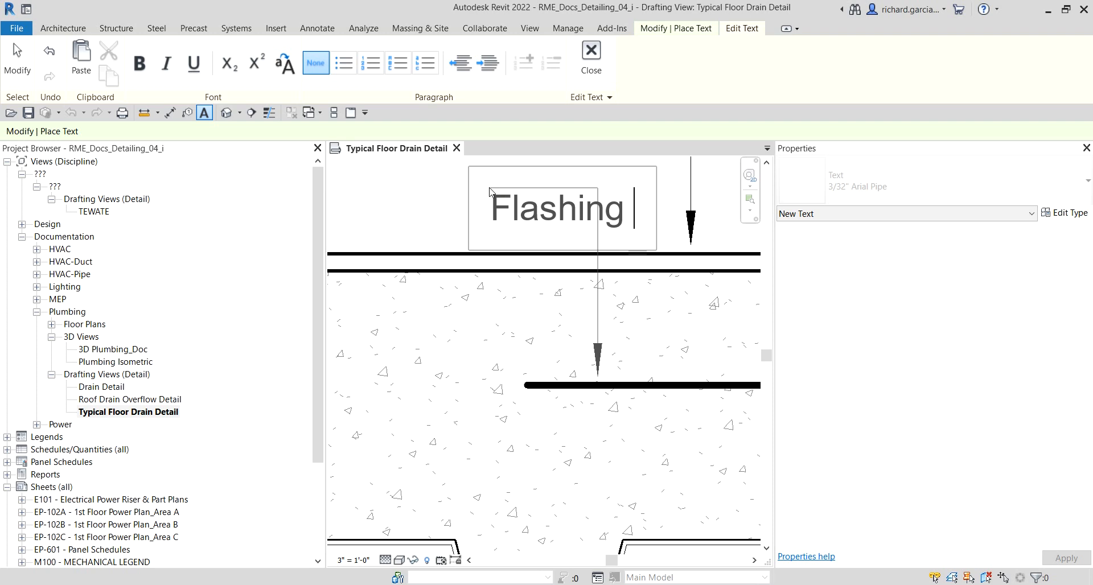
key("BackSpace")
type(", Min")
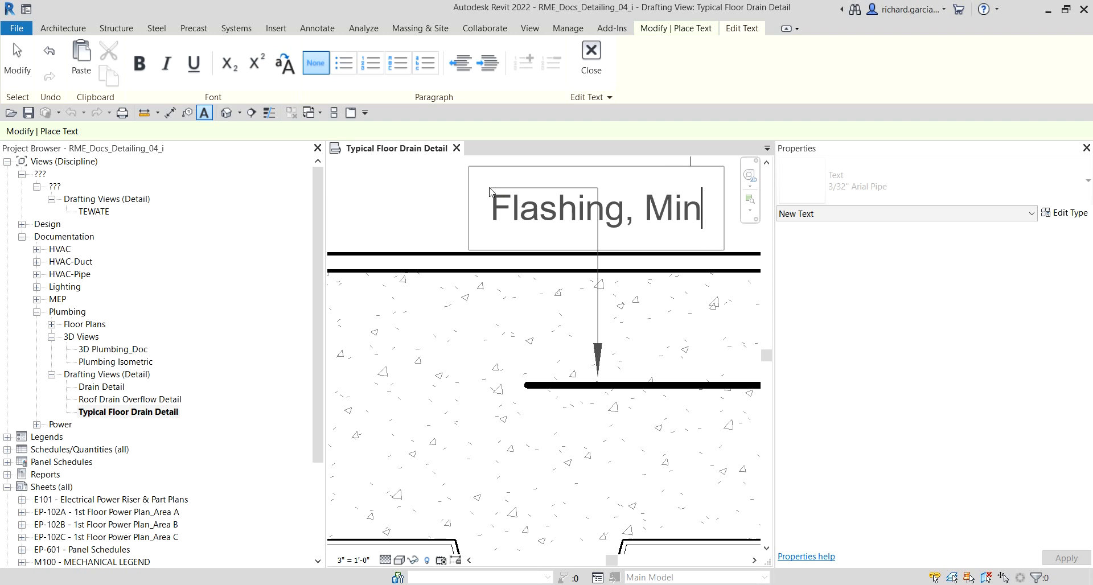
type(". 24\"")
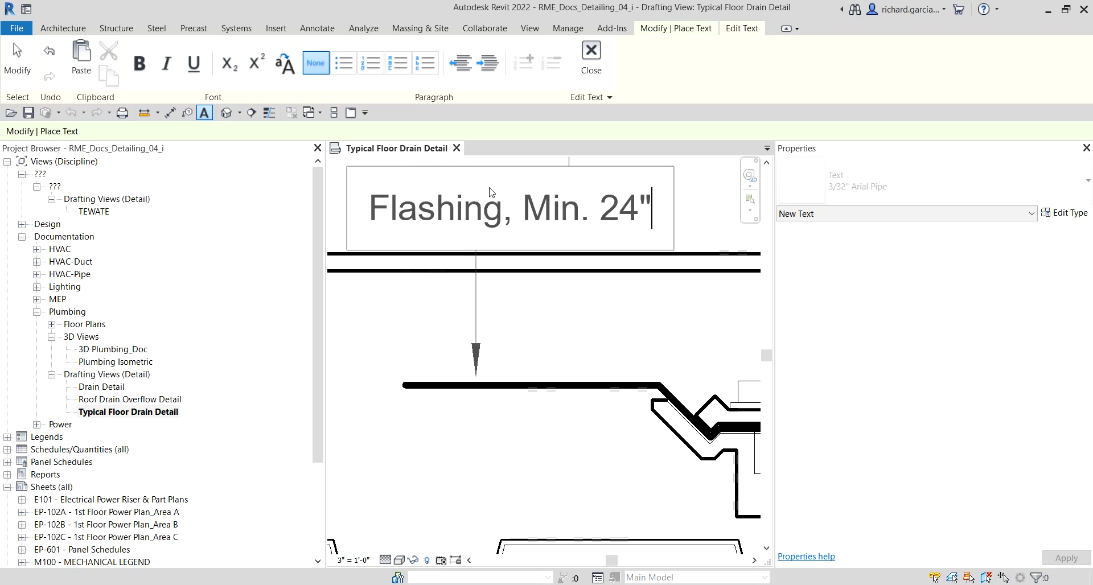
type(" Square ")
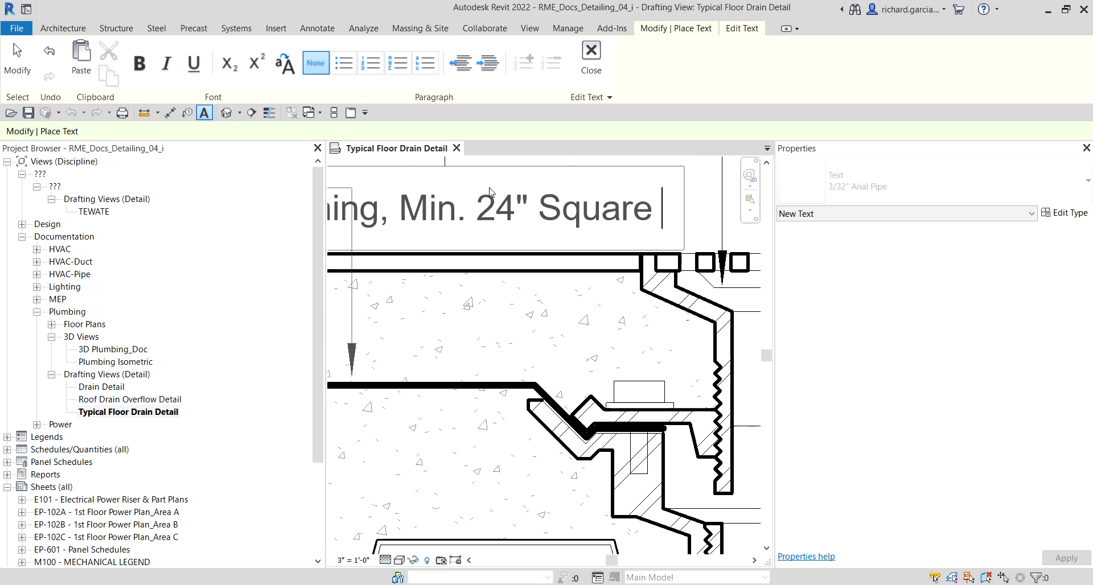
type("2 1/2")
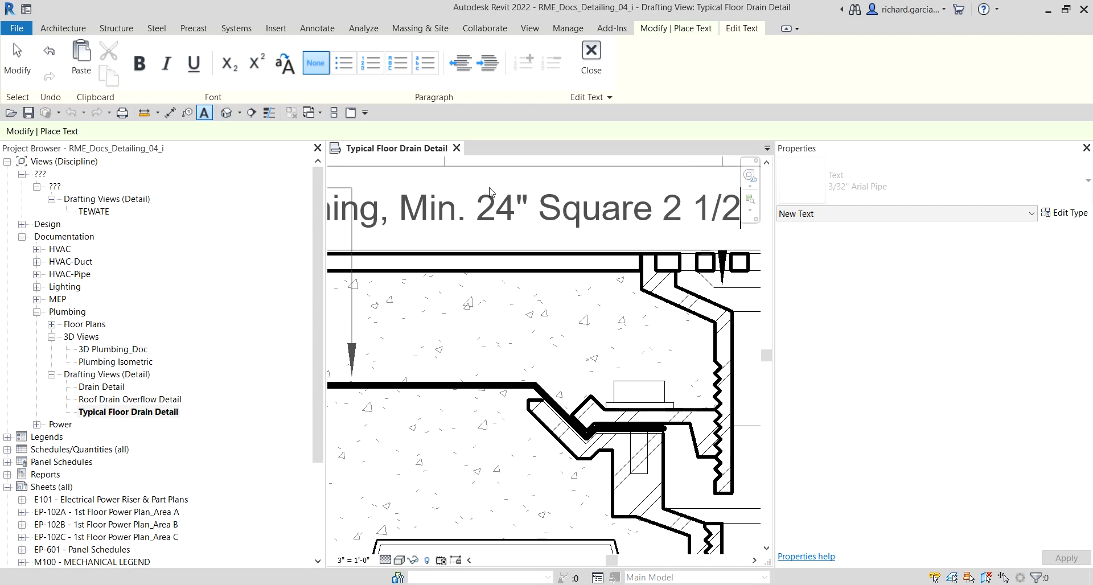
type(" lb")
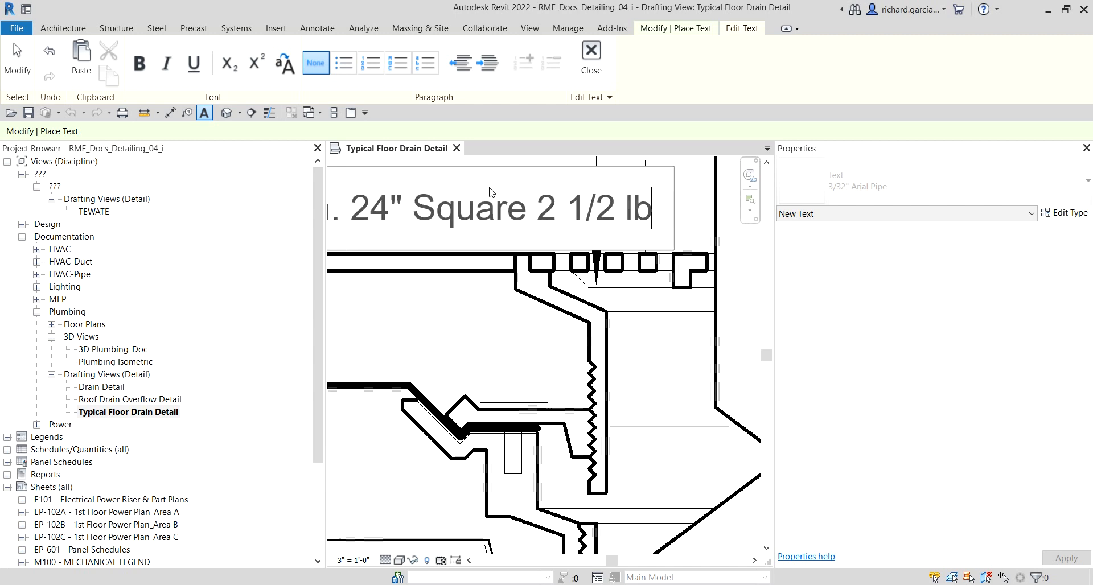
type(". to 4l")
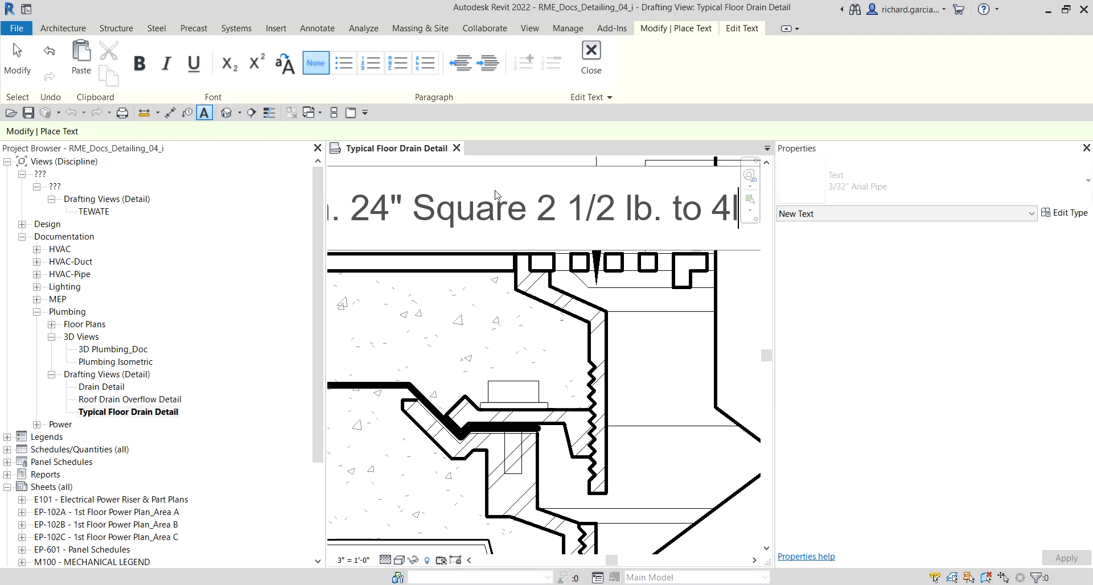
key("BackSpace")
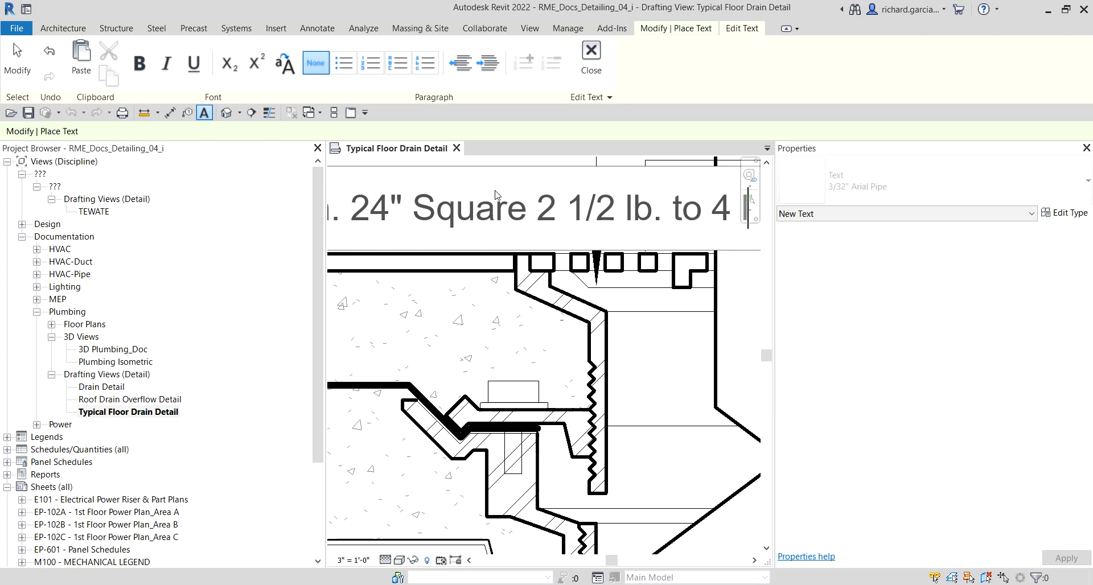
type("lbs.")
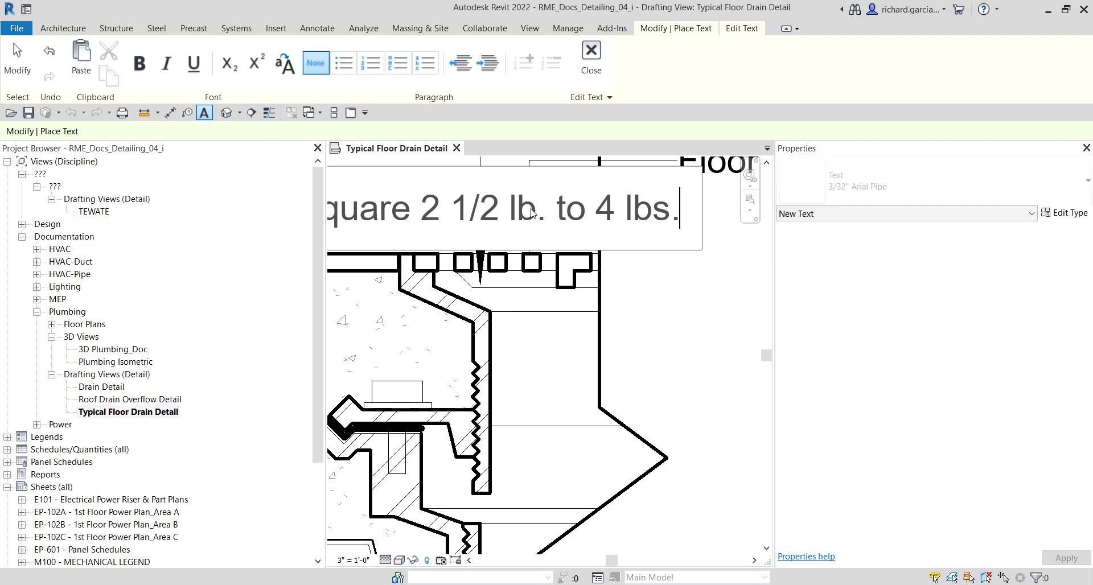
type("s")
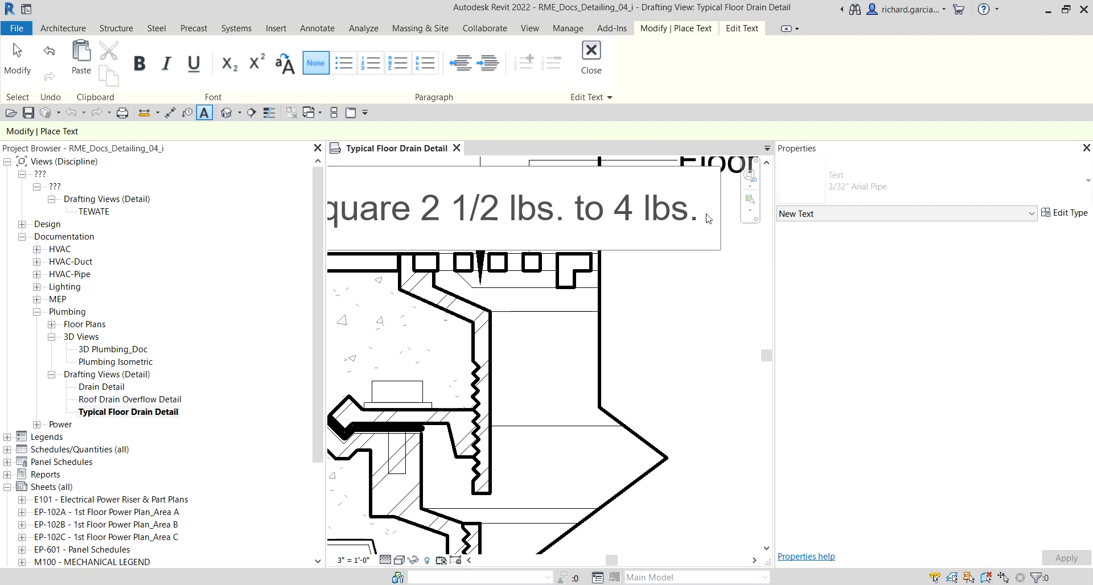
key("BackSpace")
type(". Lean")
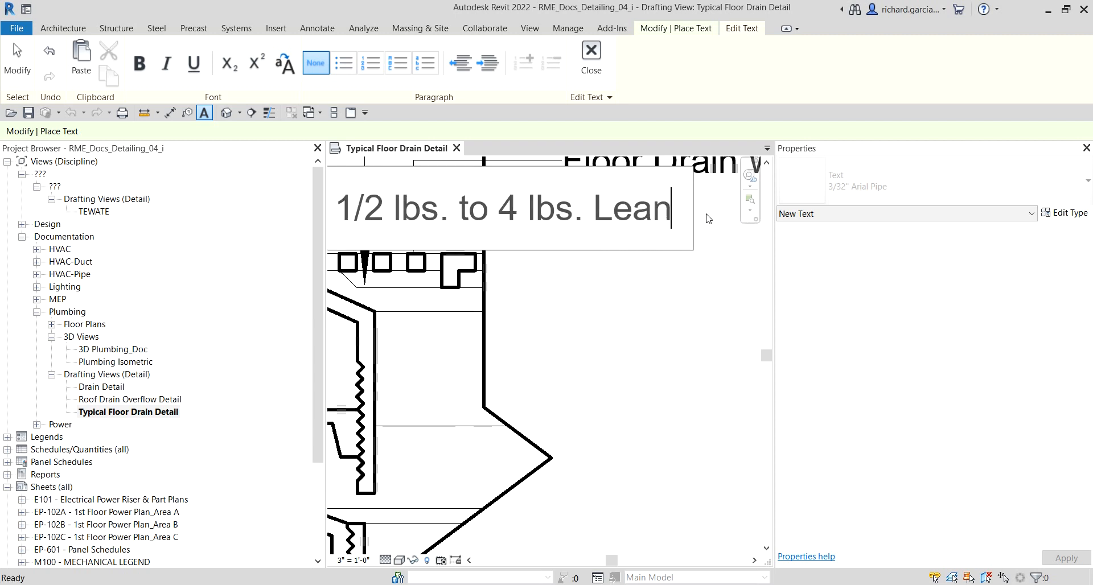
key("BackSpace")
type("d")
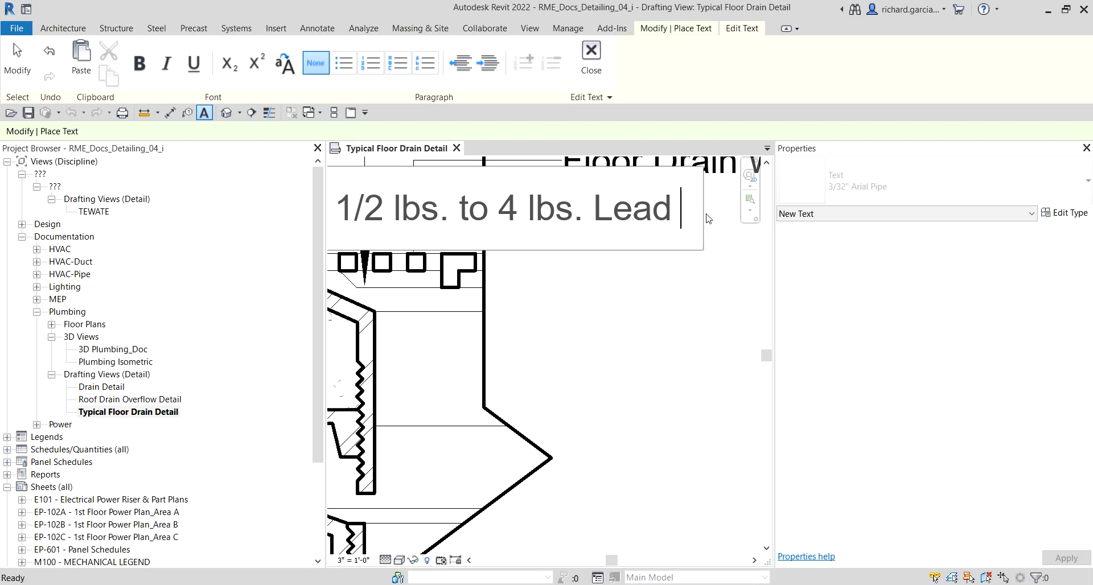
type(" or 15")
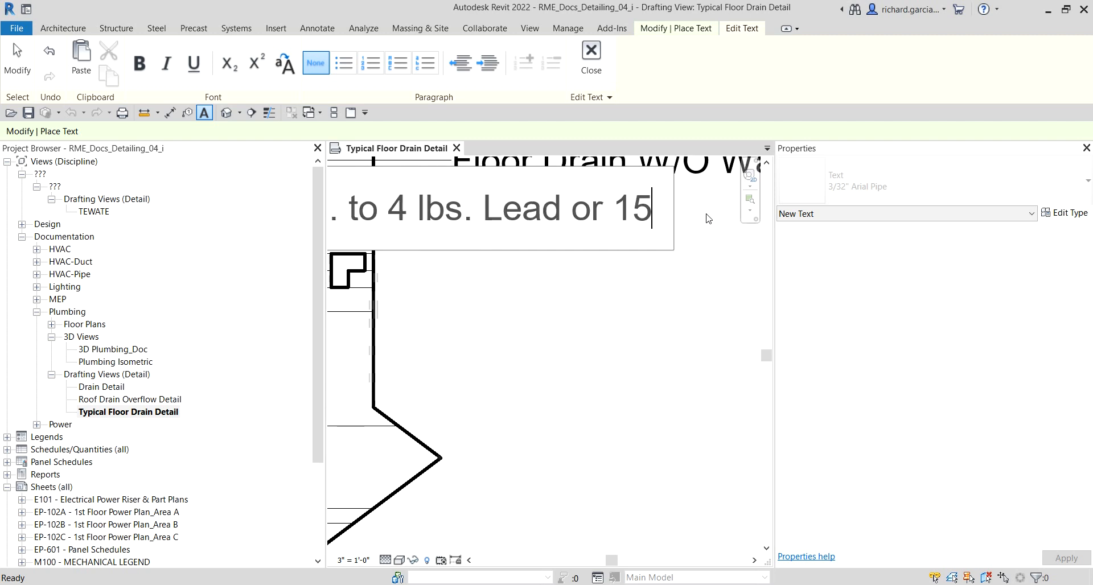
type(" oz.")
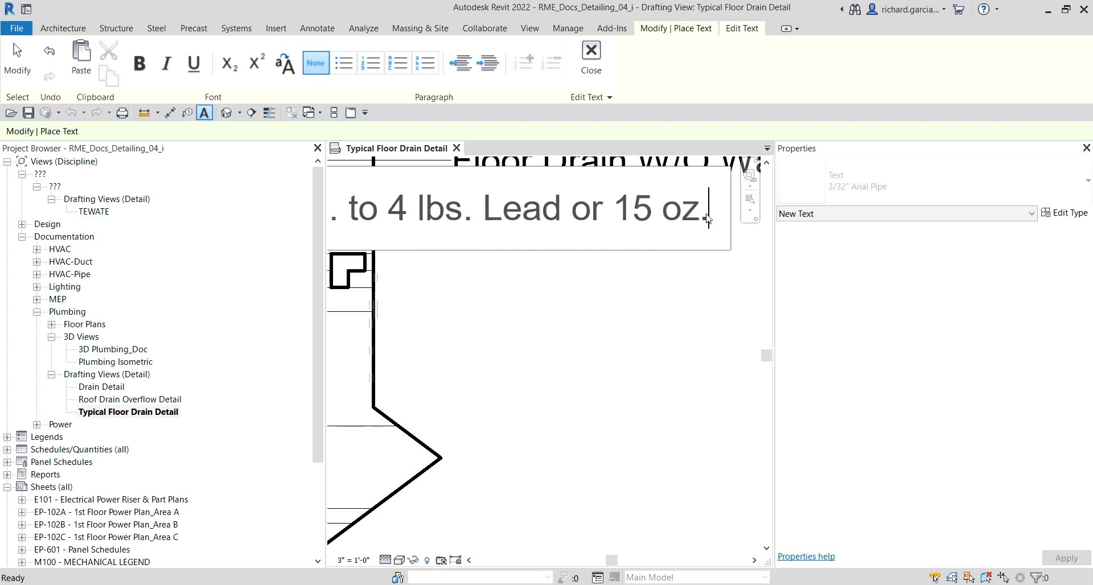
type(" Copper")
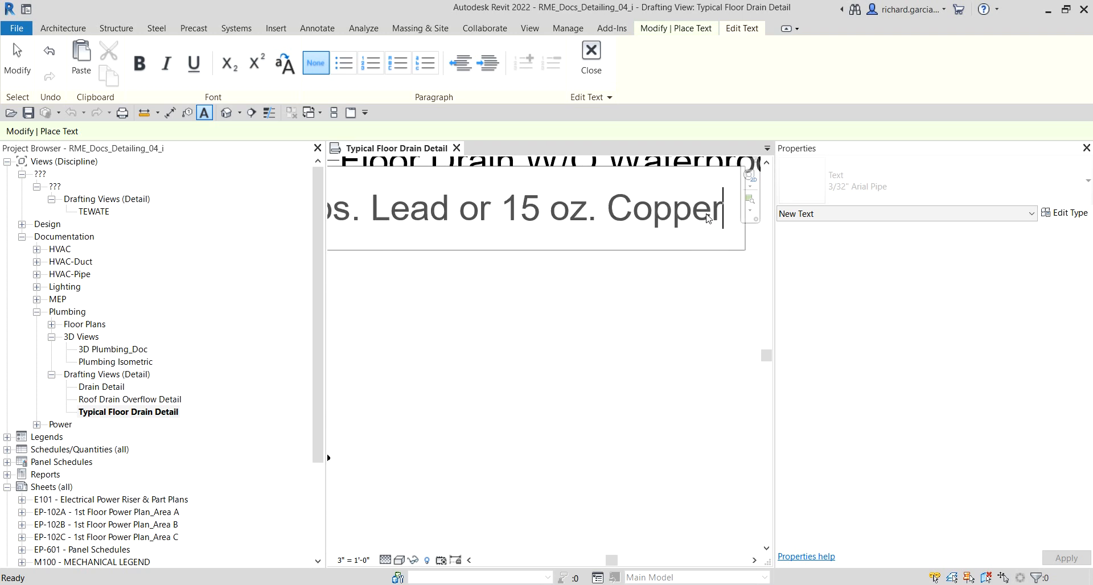
scroll(643, 318, "down", 3)
left_click(677, 356)
scroll(645, 349, "down", 2)
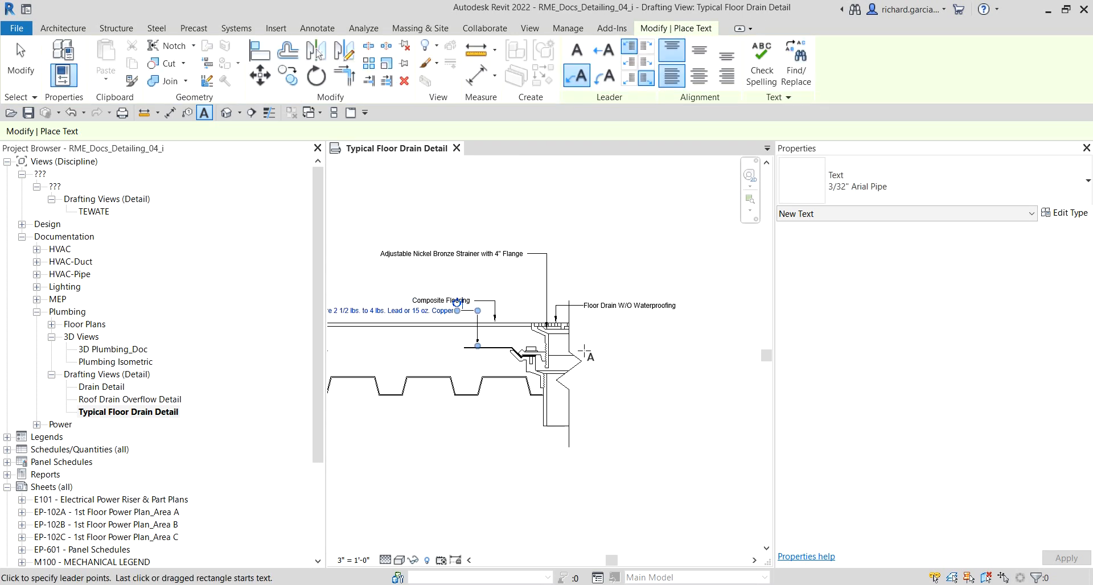
Step: Right-align the text of the flashing note
middle_click_drag(583, 350, 742, 345)
scroll(478, 313, "up", 2)
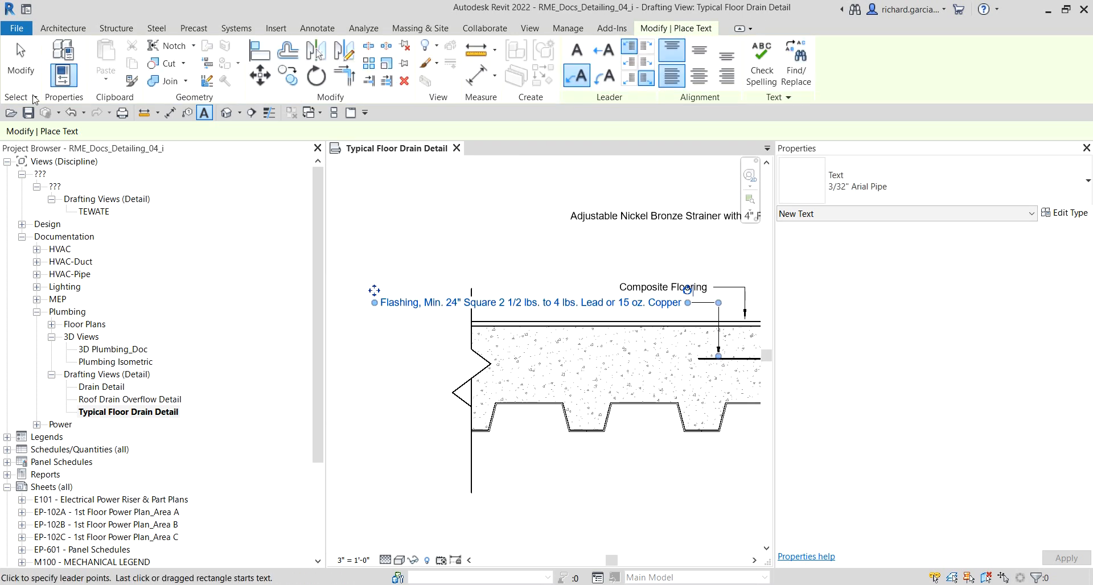
left_click(21, 55)
scroll(432, 295, "up", 2)
left_click(433, 304)
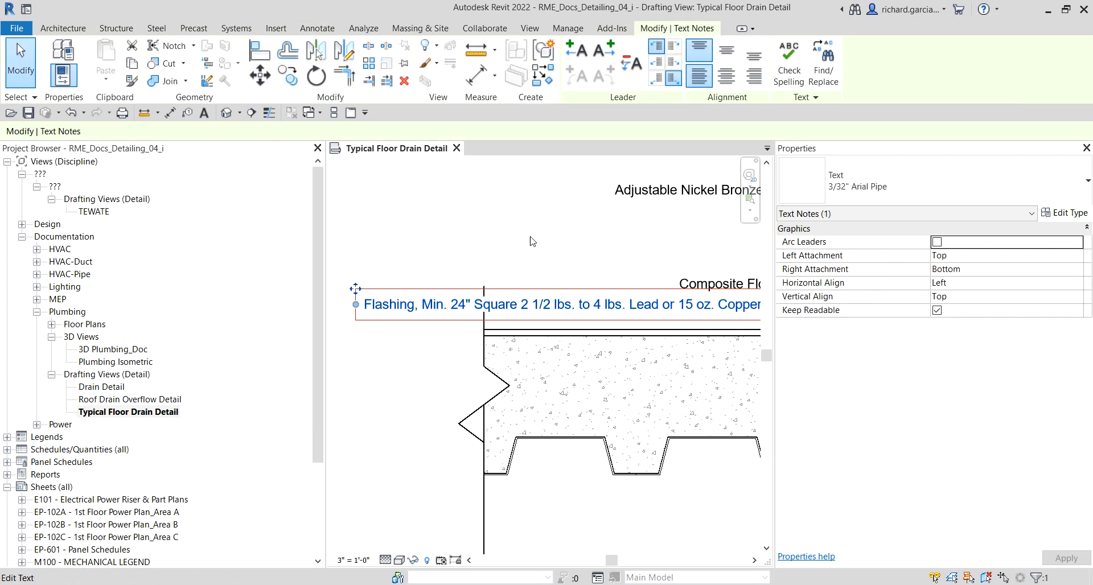
left_click(754, 76)
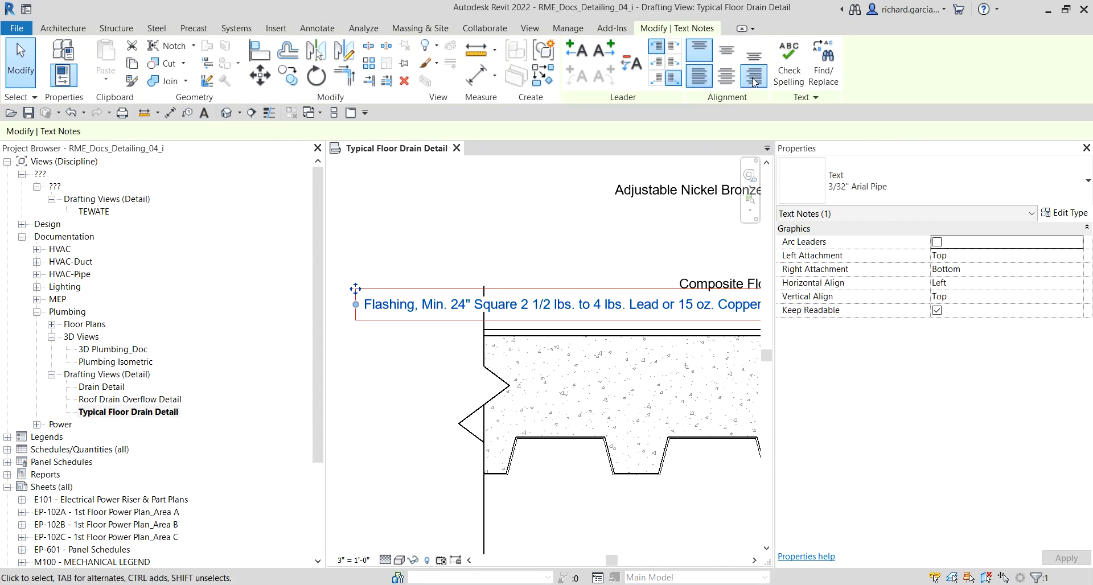
Step: Right-align the text of the Composite Flooring note
scroll(515, 283, "down", 3)
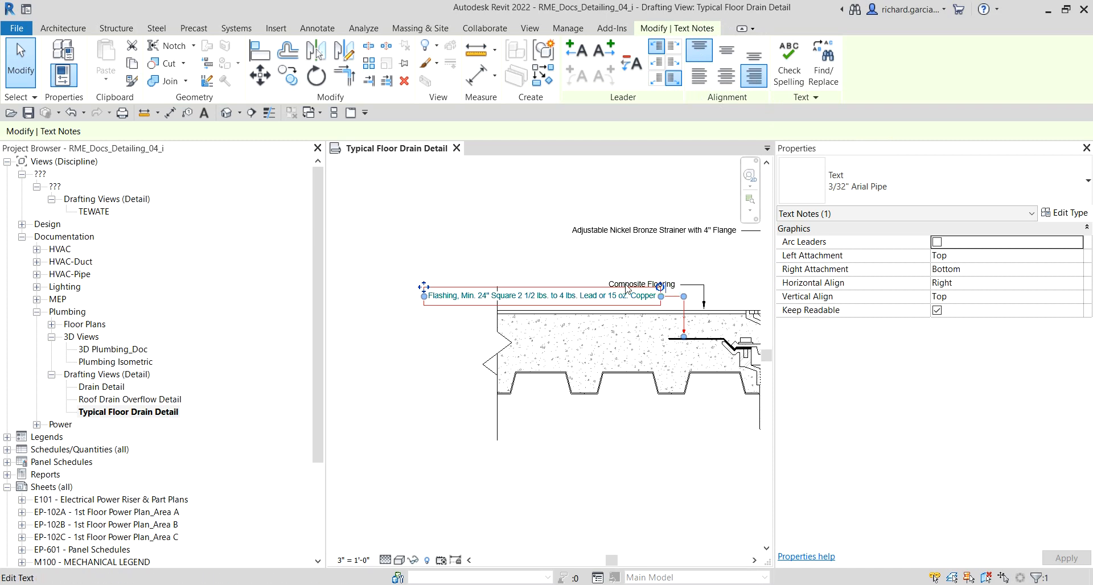
left_click(626, 279)
left_click(754, 77)
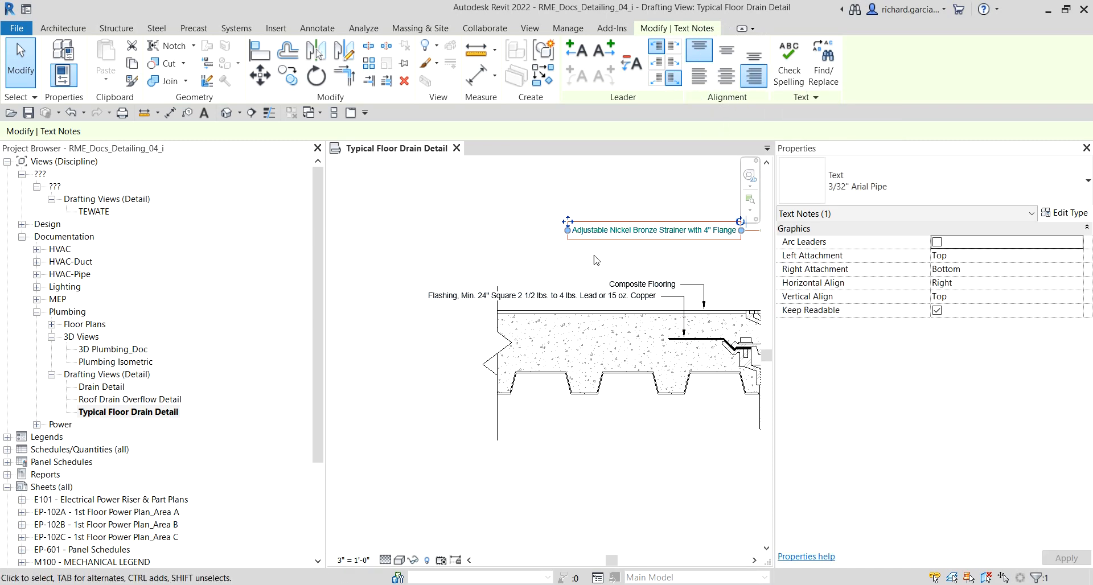
Step: Move the Composite Flooring note up above the flashing note
left_click(512, 253)
scroll(665, 273, "up", 2)
left_click(677, 289)
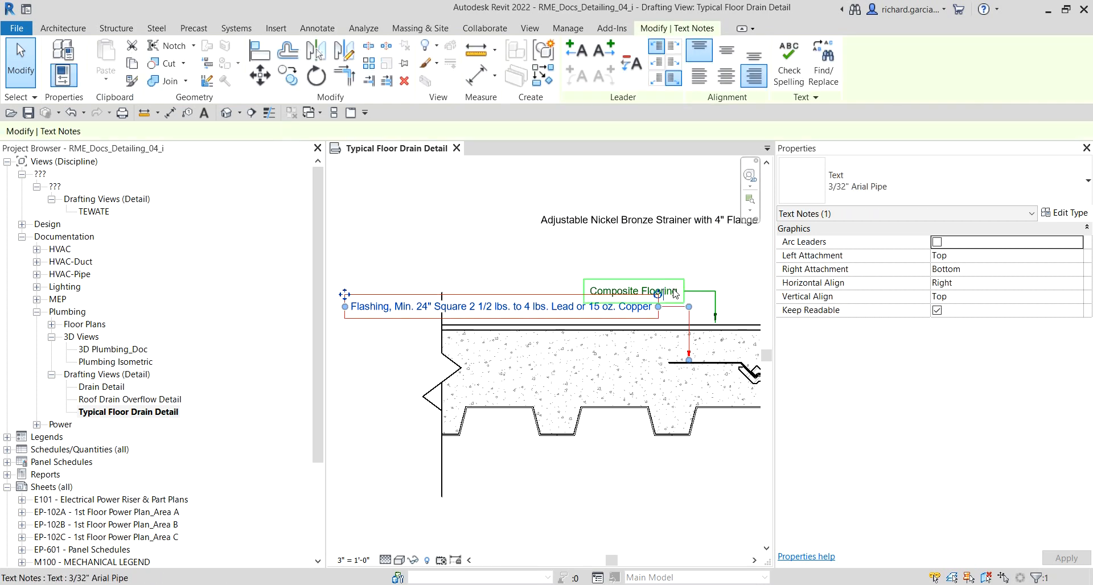
left_click_drag(583, 279, 585, 230)
Step: Narrow the flashing note so it wraps onto three lines and attach its leader at the middle right
left_click(370, 306)
left_click_drag(344, 306, 531, 259)
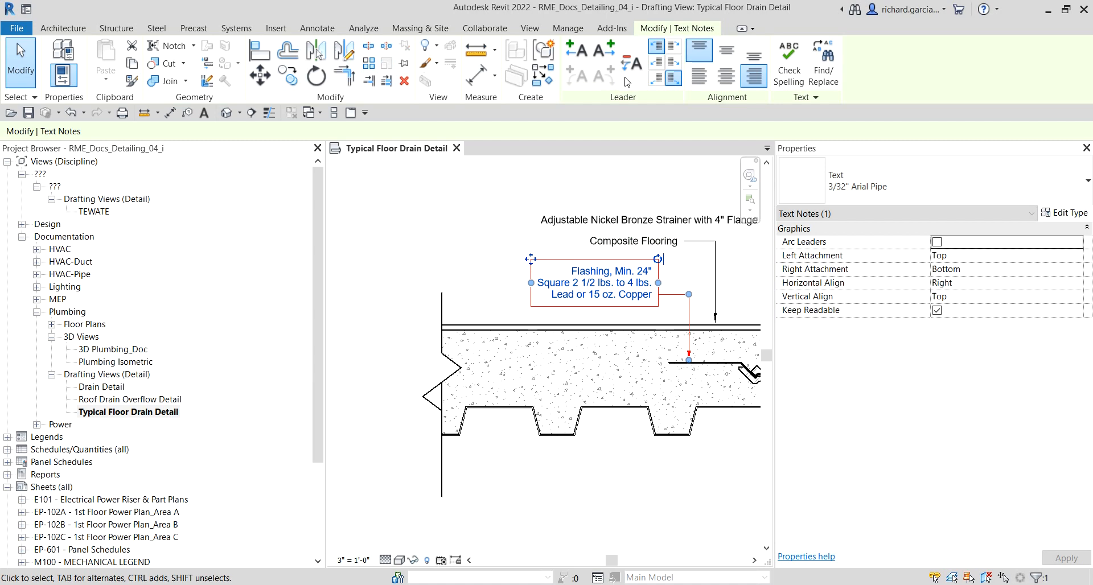
left_click(674, 63)
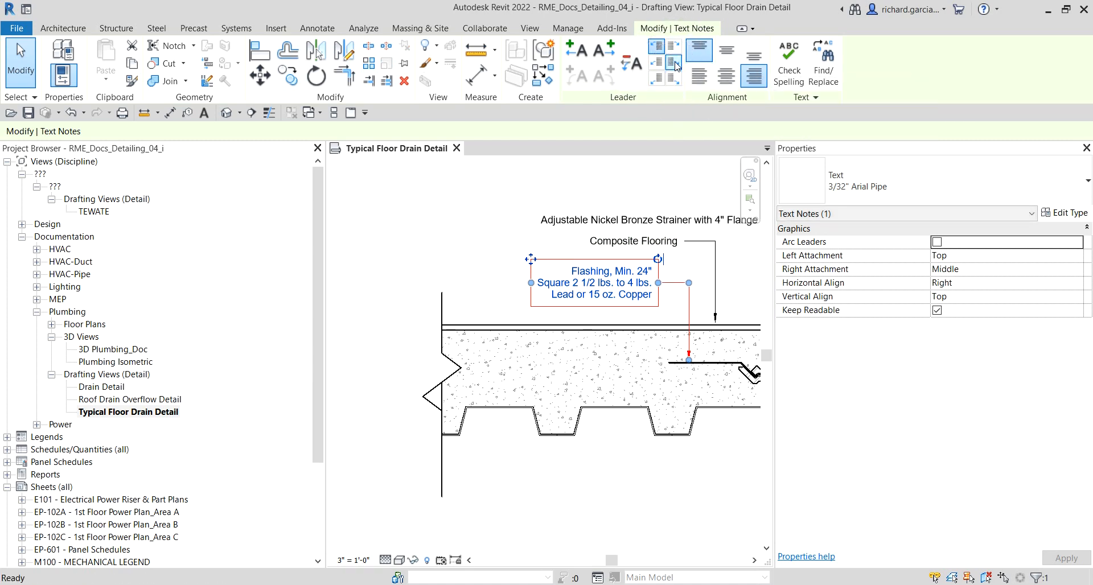
Step: Select the flashing note and shift it slightly upward
left_click(513, 177)
scroll(467, 203, "down", 1)
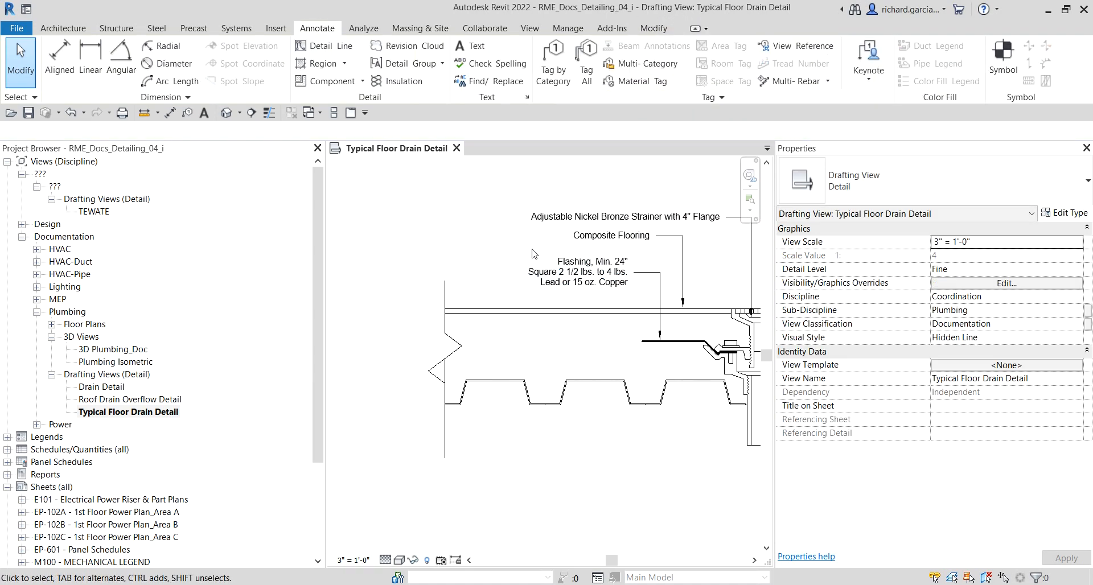
middle_click_drag(534, 250, 551, 276)
scroll(628, 255, "up", 2)
left_click(498, 295)
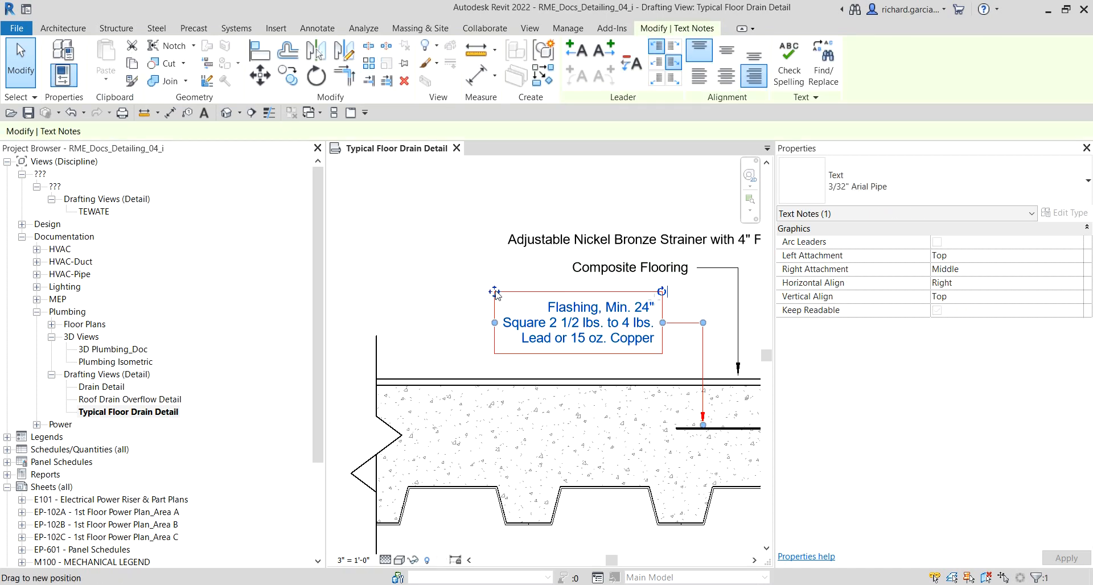
Step: Move the Composite Flooring note left and straighten its leader so it drops vertically to the flooring
left_click(592, 268)
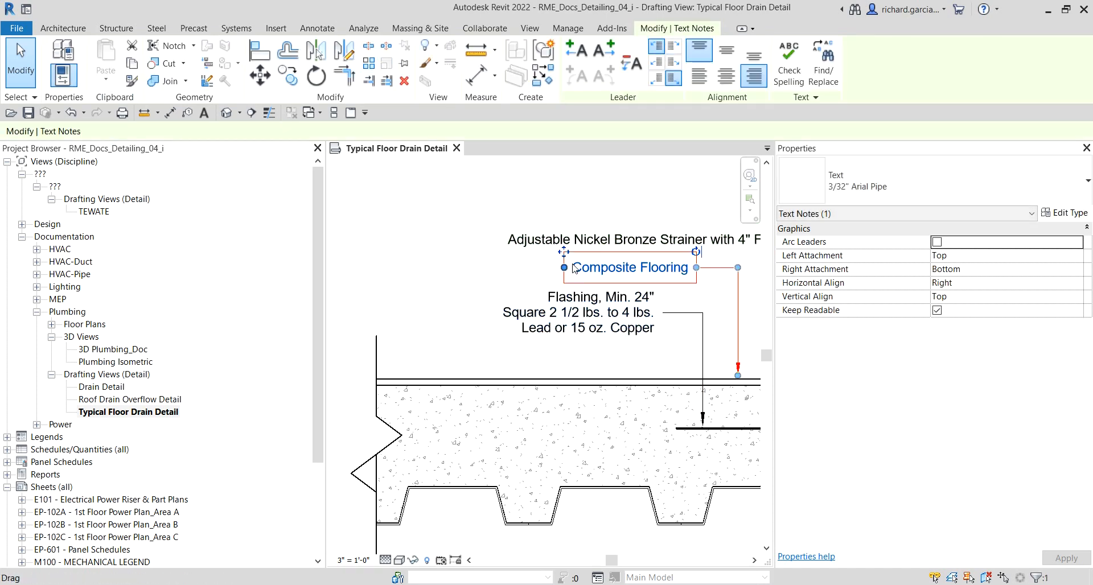
left_click_drag(559, 250, 526, 250)
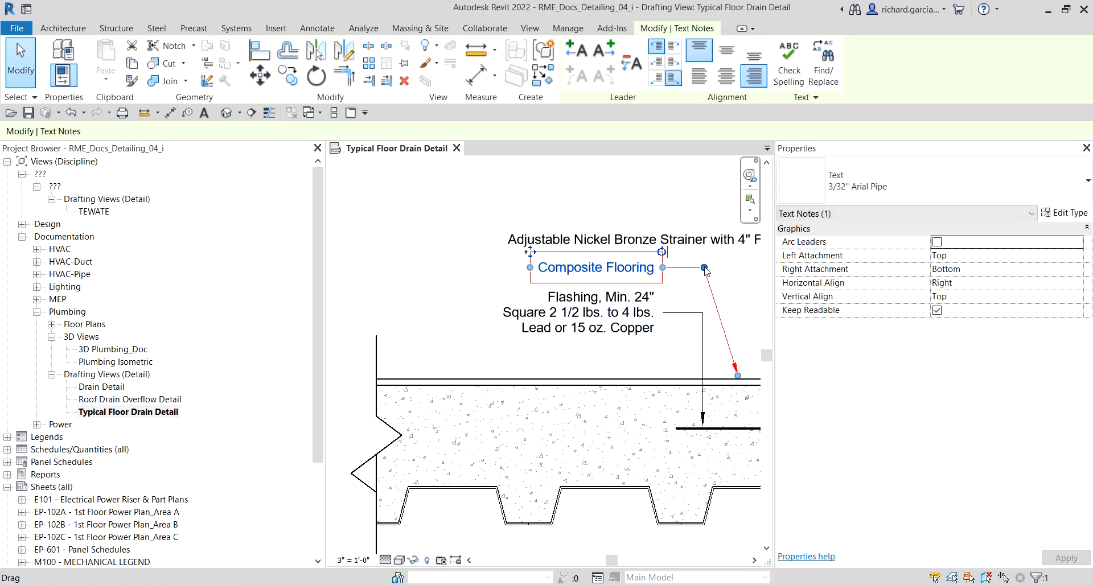
left_click_drag(727, 267, 737, 268)
Step: Move the Adjustable Nickel Bronze Strainer note left and realign its leader elbow vertically above the drain
left_click(560, 239)
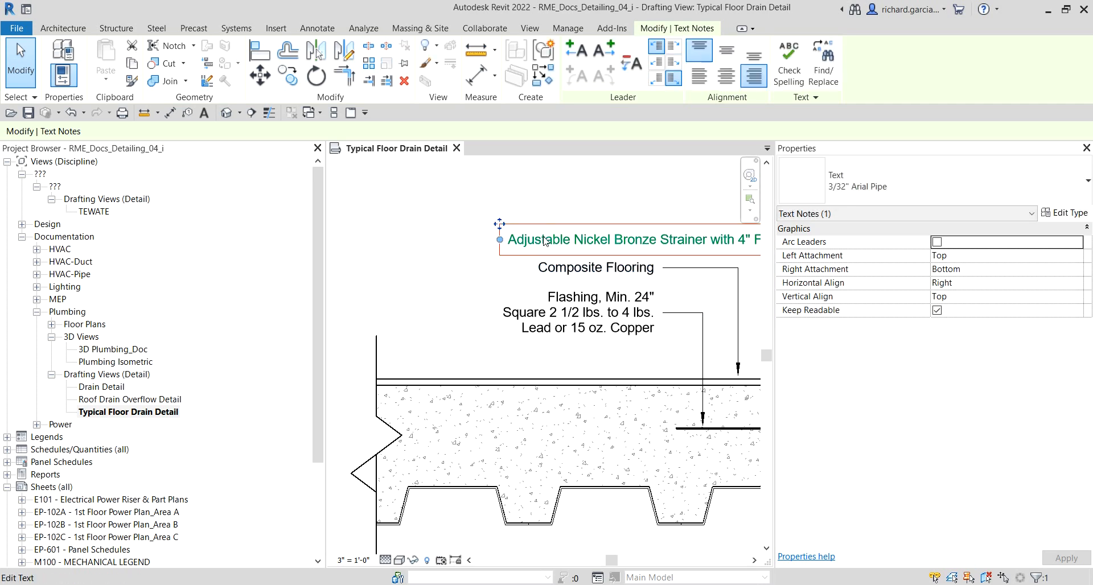
scroll(560, 237, "down", 1)
left_click_drag(560, 238, 454, 238)
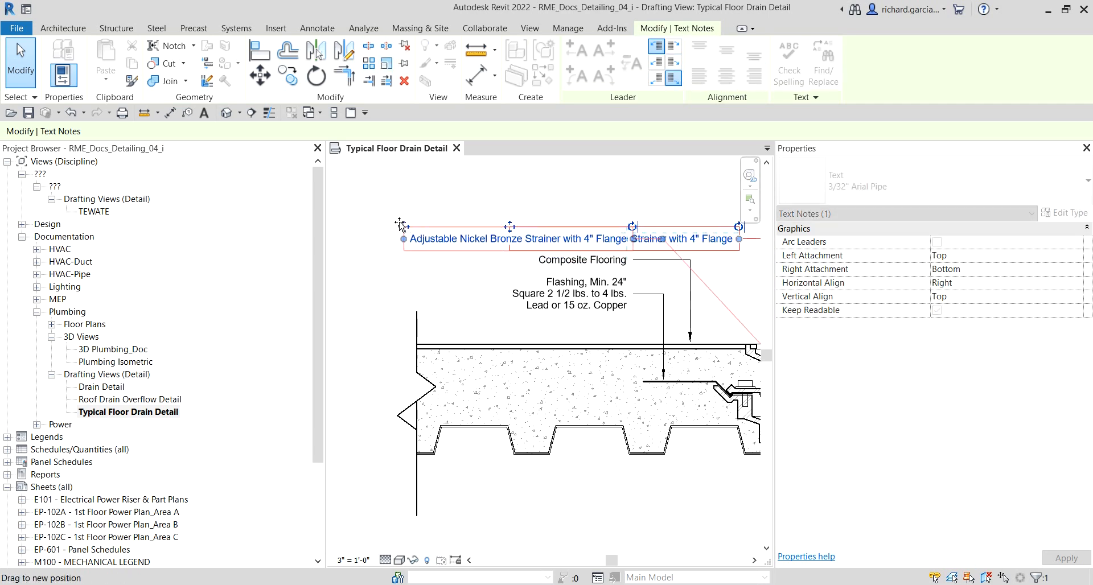
scroll(455, 217, "down", 1)
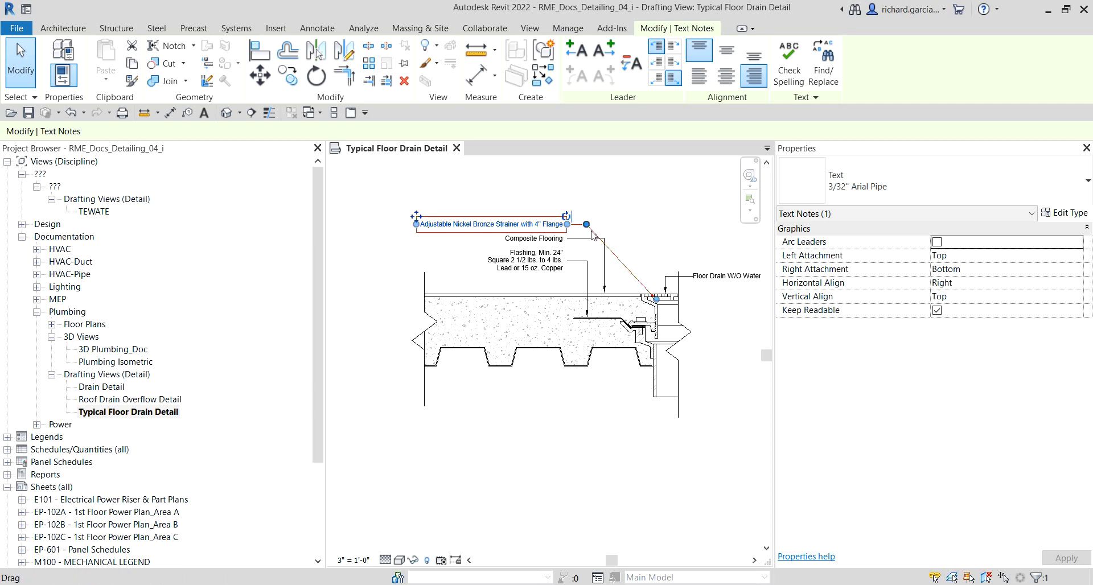
left_click_drag(589, 226, 656, 224)
left_click(618, 420)
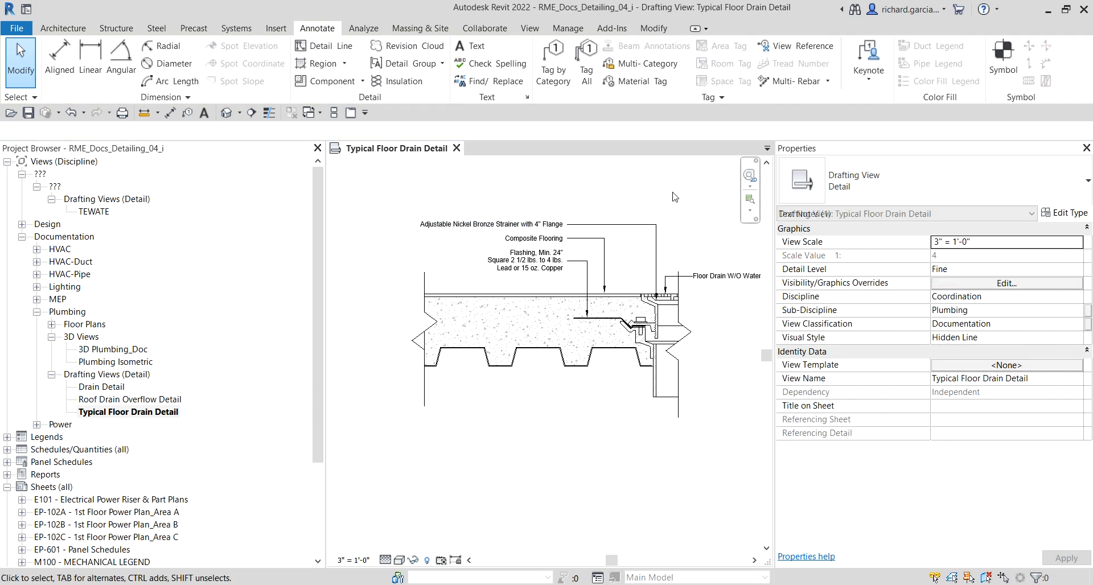
Step: Place a right-aligned leader note reading "1.5 NR 18 Metal Roof Deck" pointing to the underside of the metal deck
scroll(618, 407, "up", 1)
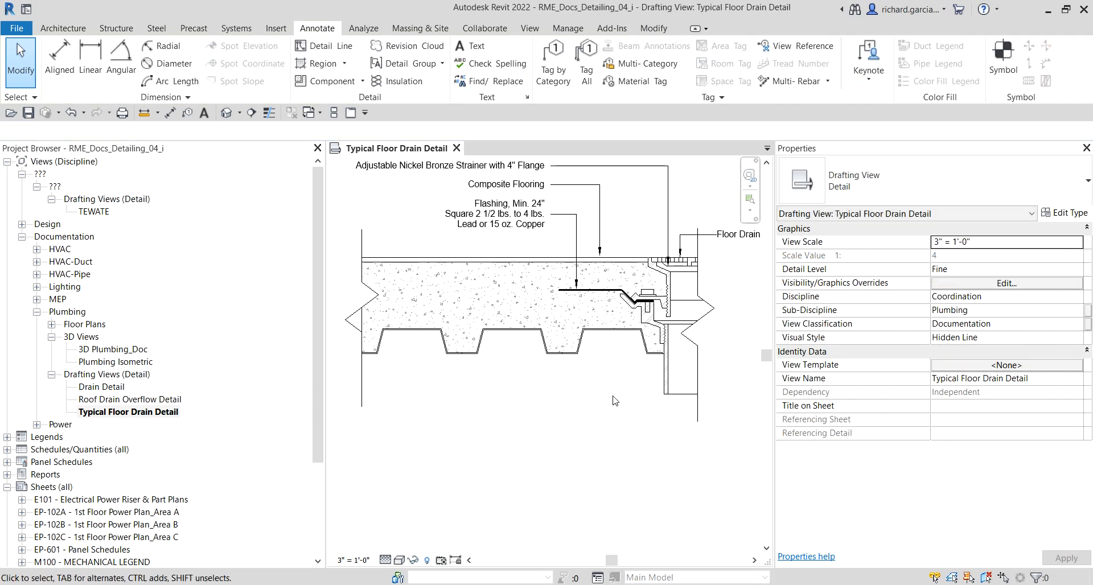
scroll(586, 401, "down", 1)
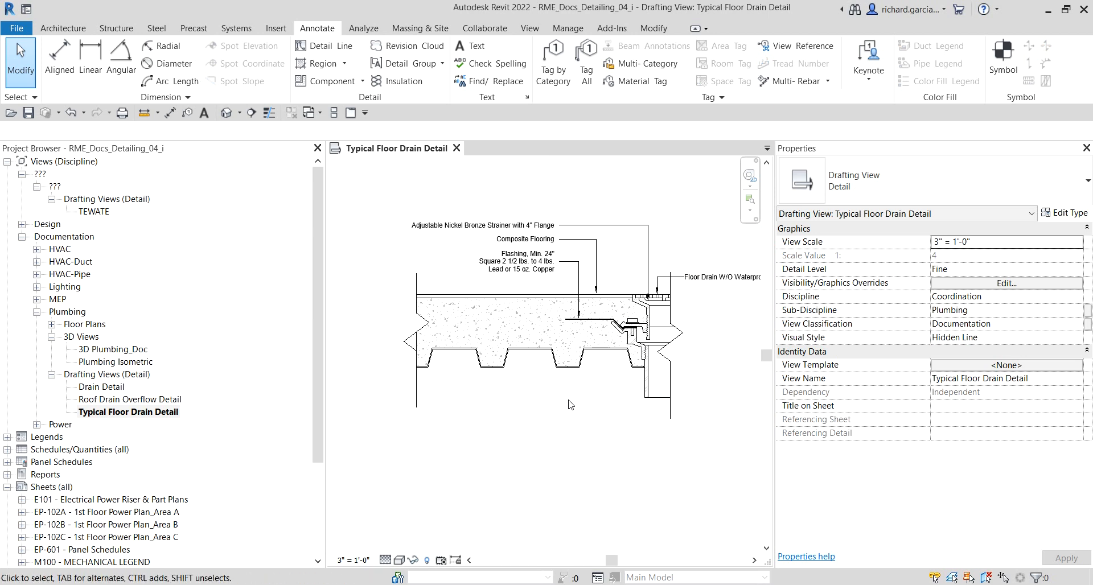
middle_click_drag(571, 405, 585, 383)
left_click(472, 46)
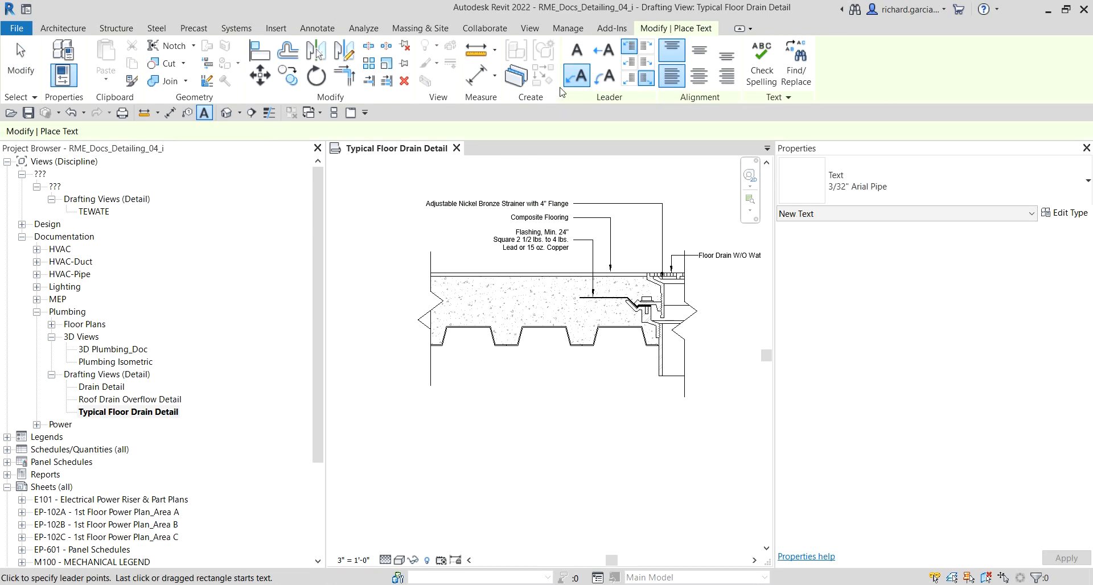
left_click(725, 79)
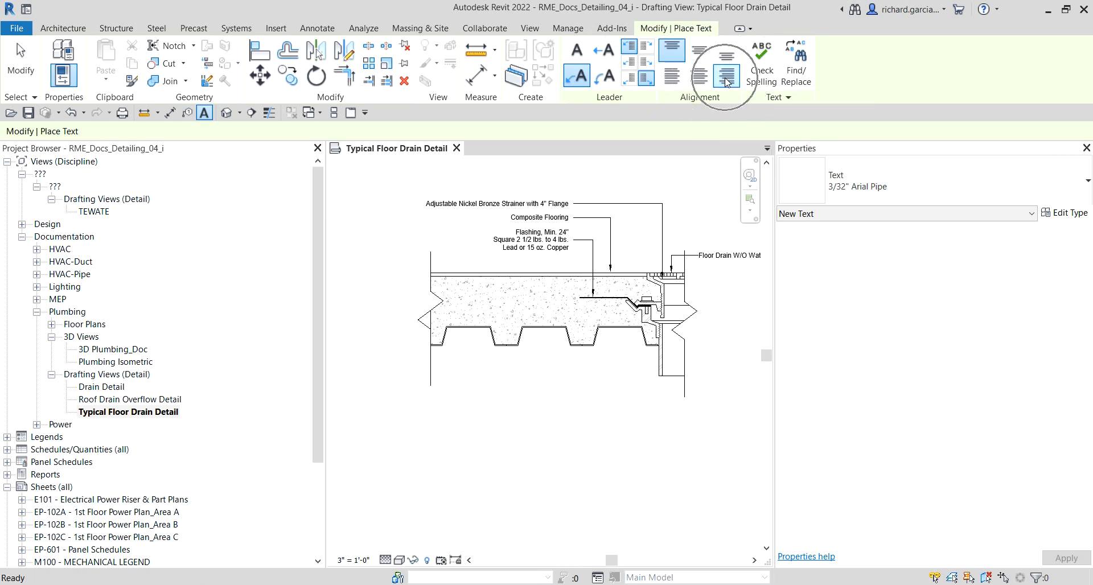
scroll(611, 313, "up", 4)
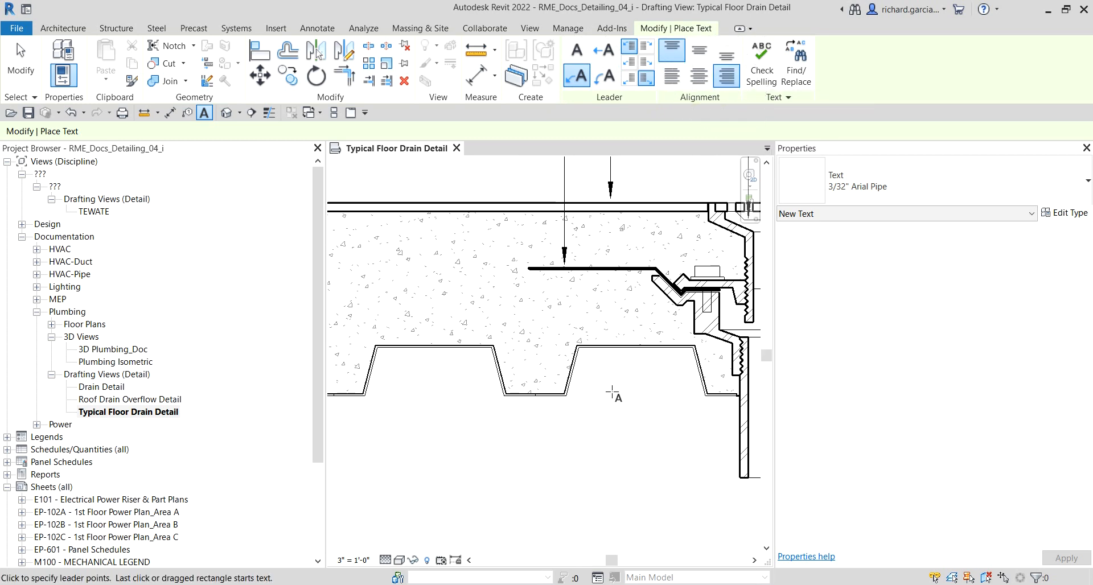
scroll(613, 394, "up", 3)
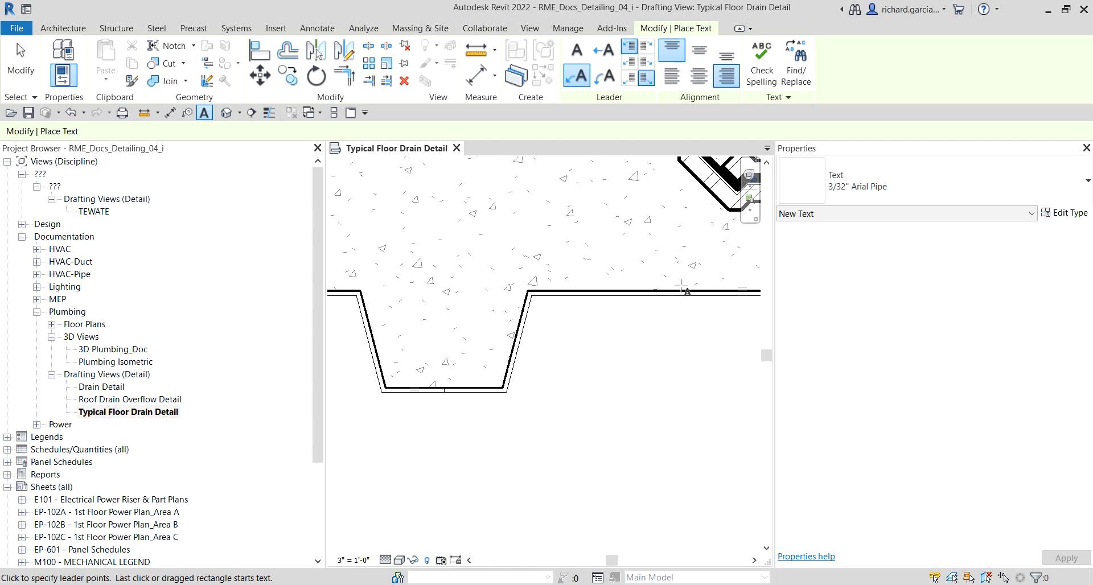
left_click(682, 289)
scroll(663, 422, "down", 2)
scroll(671, 438, "down", 1)
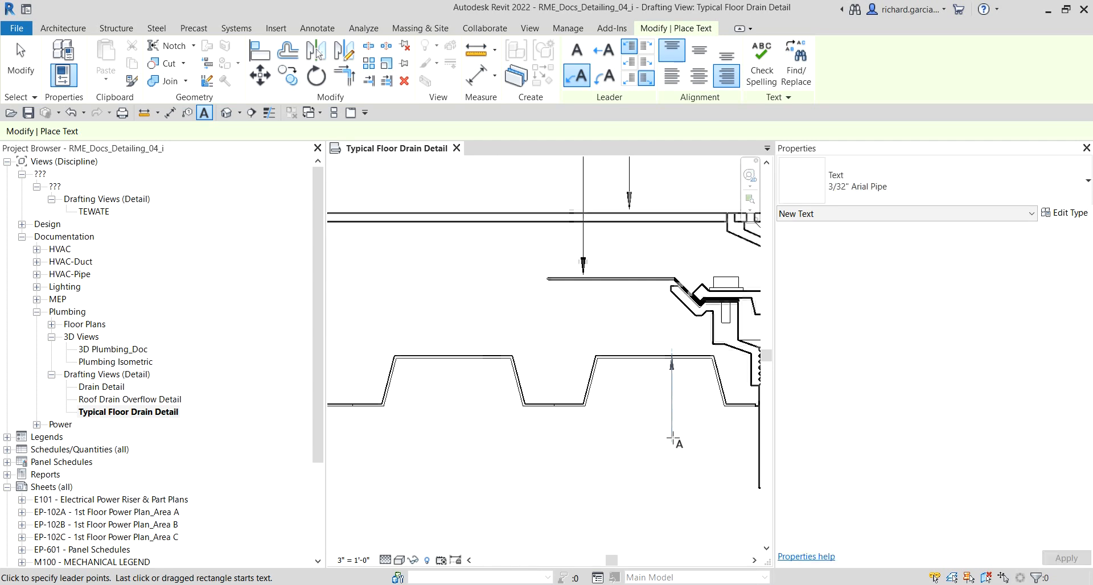
scroll(672, 440, "down", 2)
left_click(672, 438)
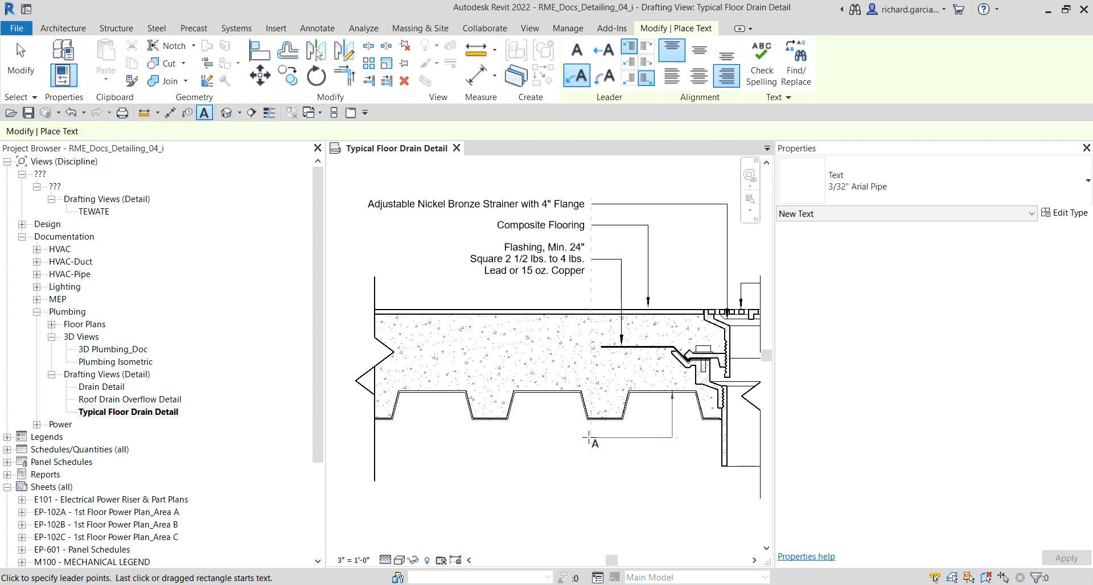
left_click(589, 437)
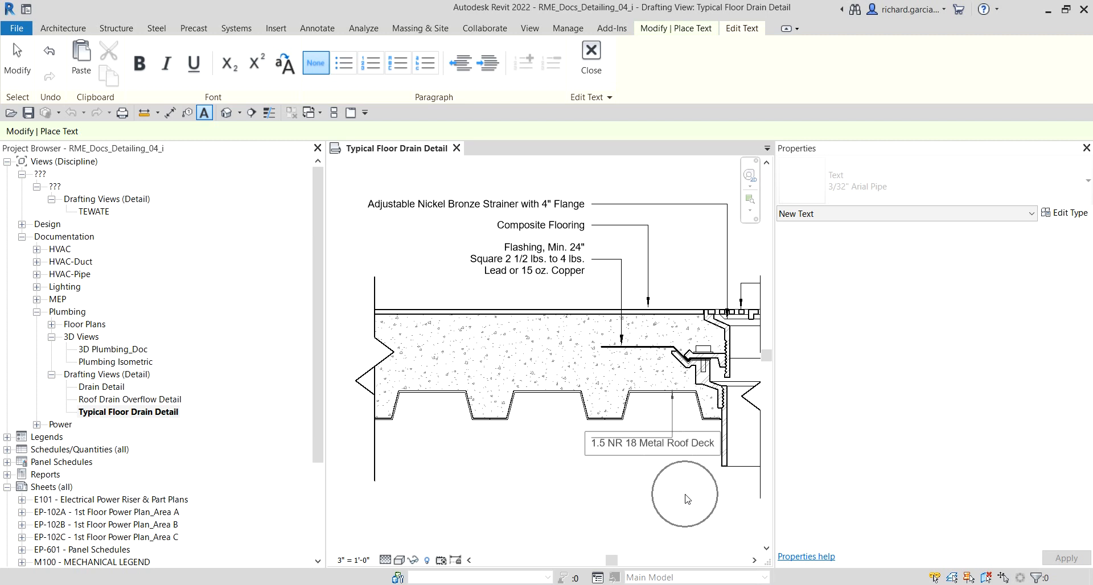
left_click(662, 498)
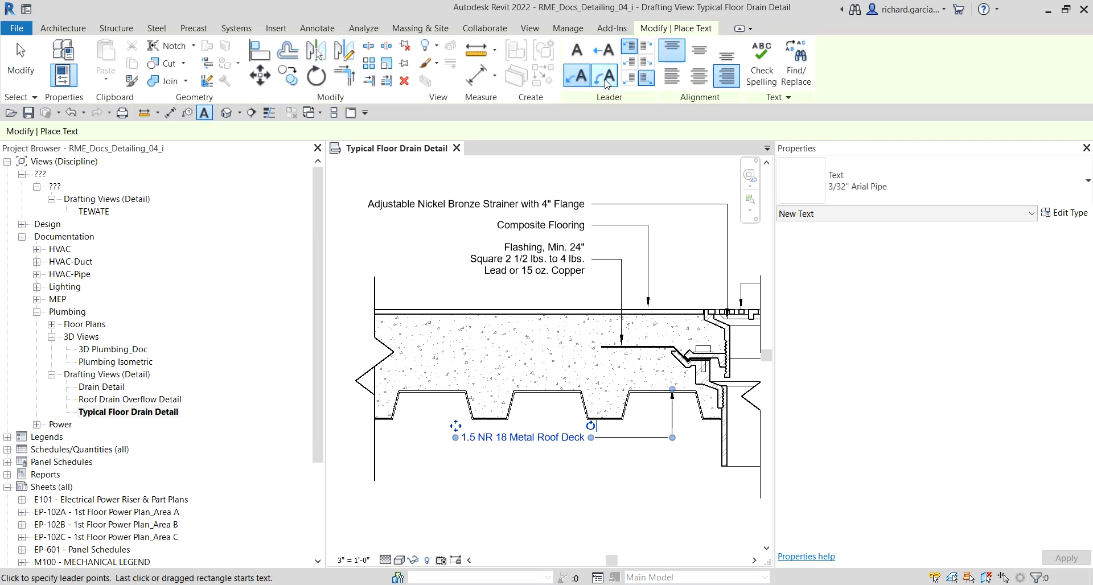
Step: Start a leader text note from the drain body with an elbow below, entering "Provide a Metal Support Plate when Drain is installed in an Existing Floor"
scroll(577, 333, "up", 4)
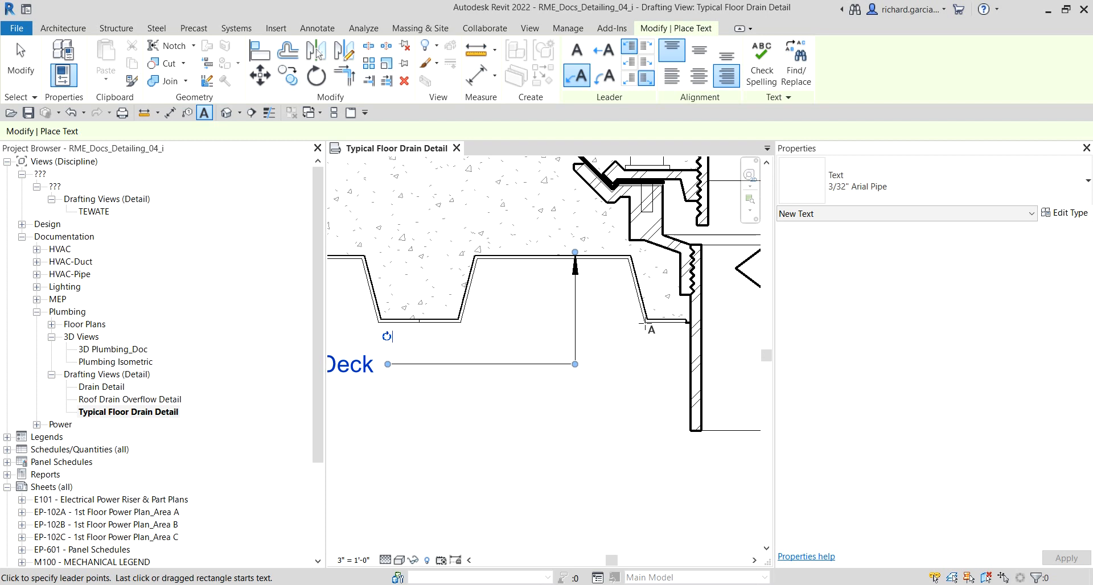
left_click(643, 325)
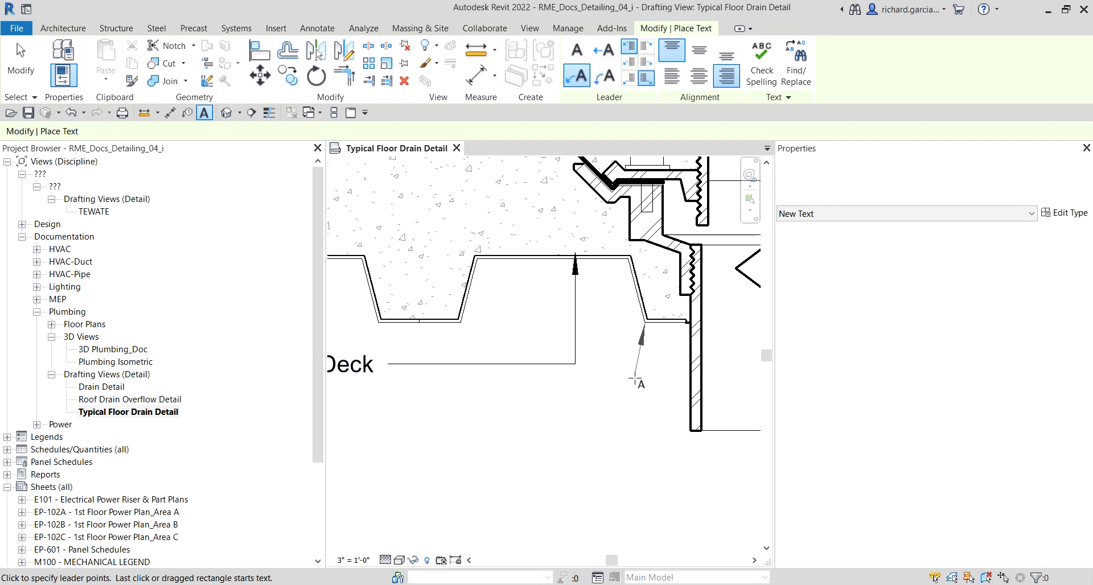
left_click(644, 423)
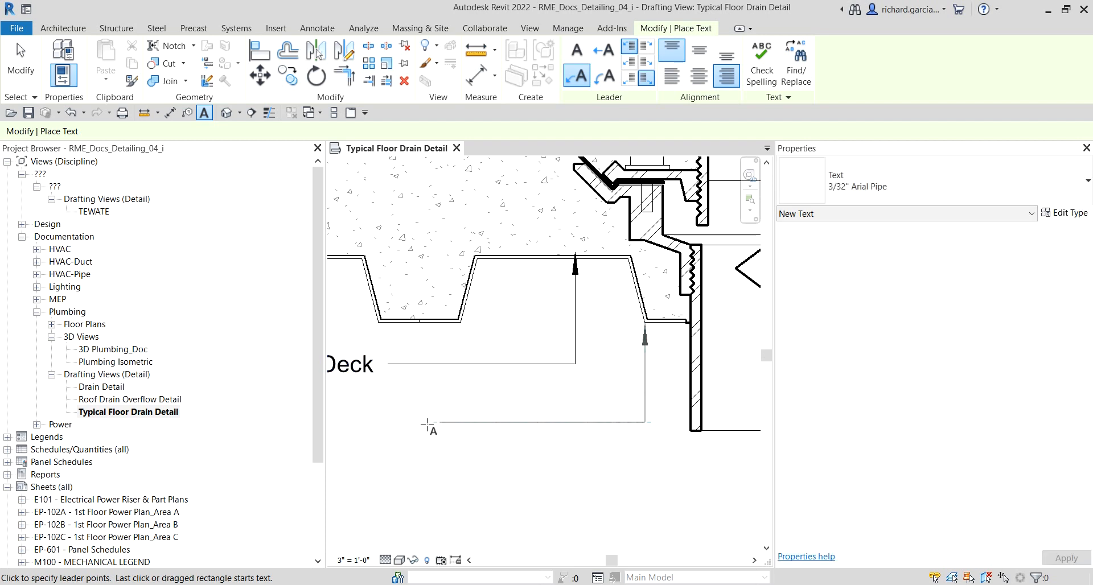
left_click(386, 422)
type("Pro")
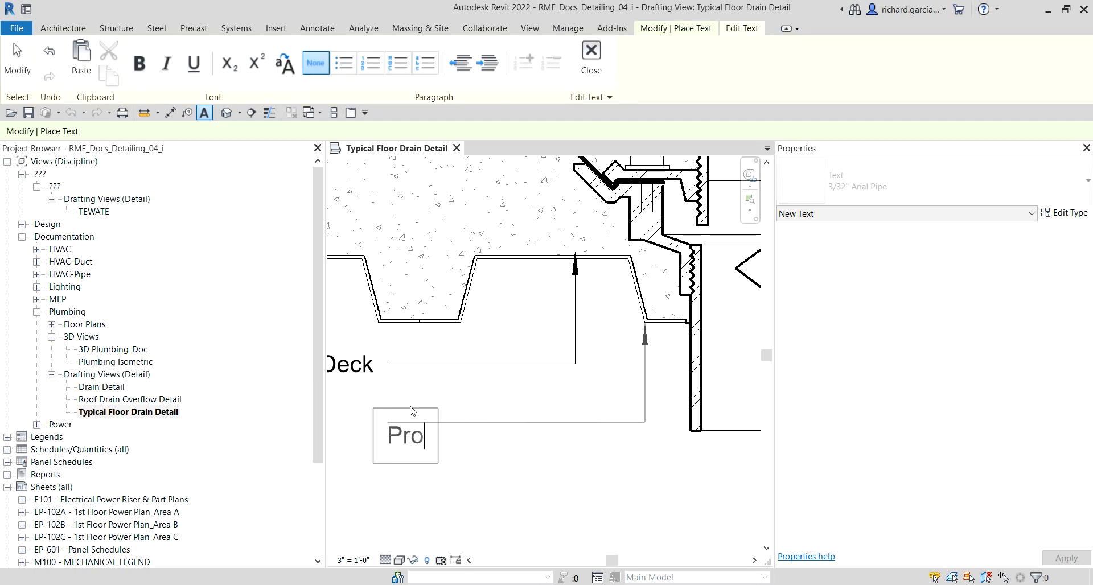
type("vide")
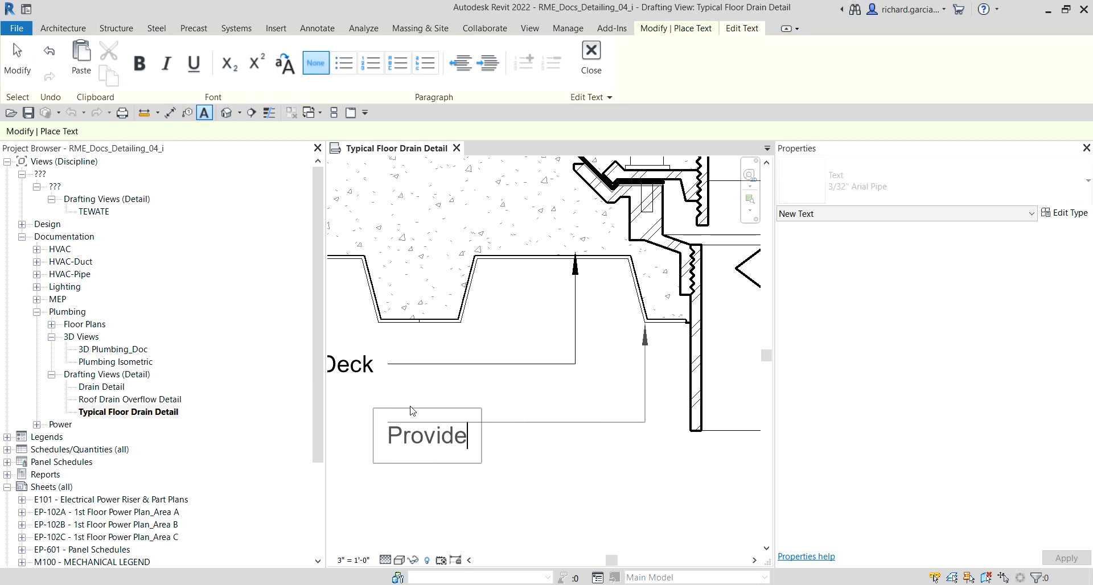
type(" a MEtal")
key("BackSpace")
key("BackSpace")
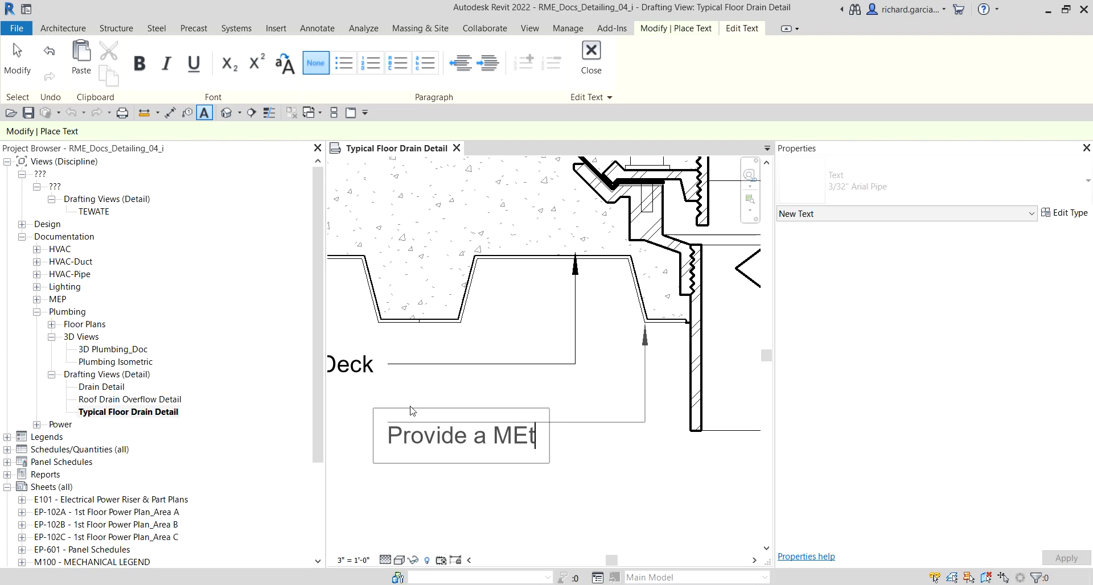
key("BackSpace")
key("BackSpace")
type("etal")
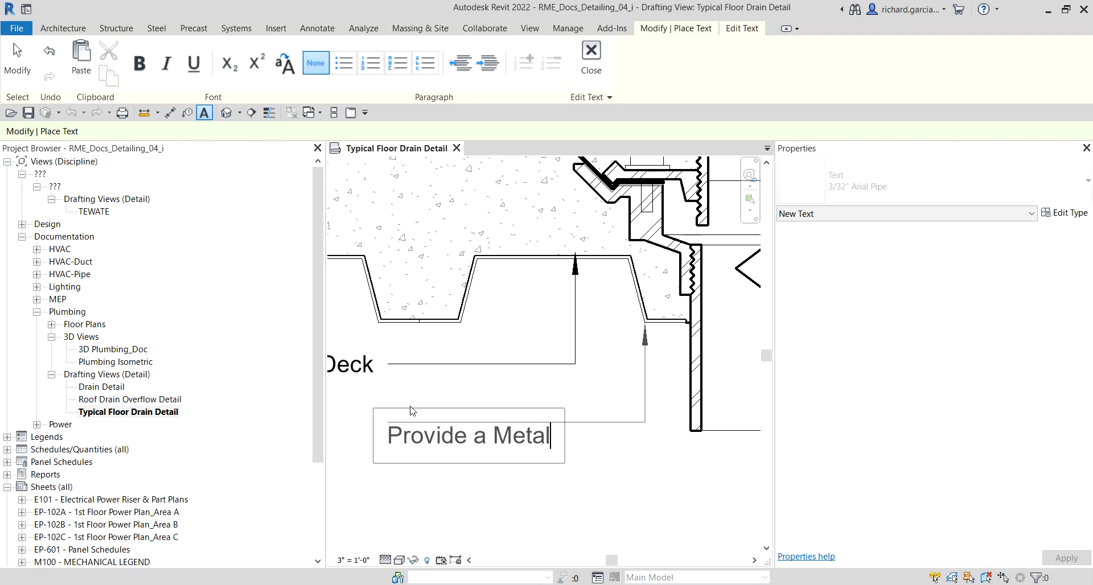
type("l Suppor")
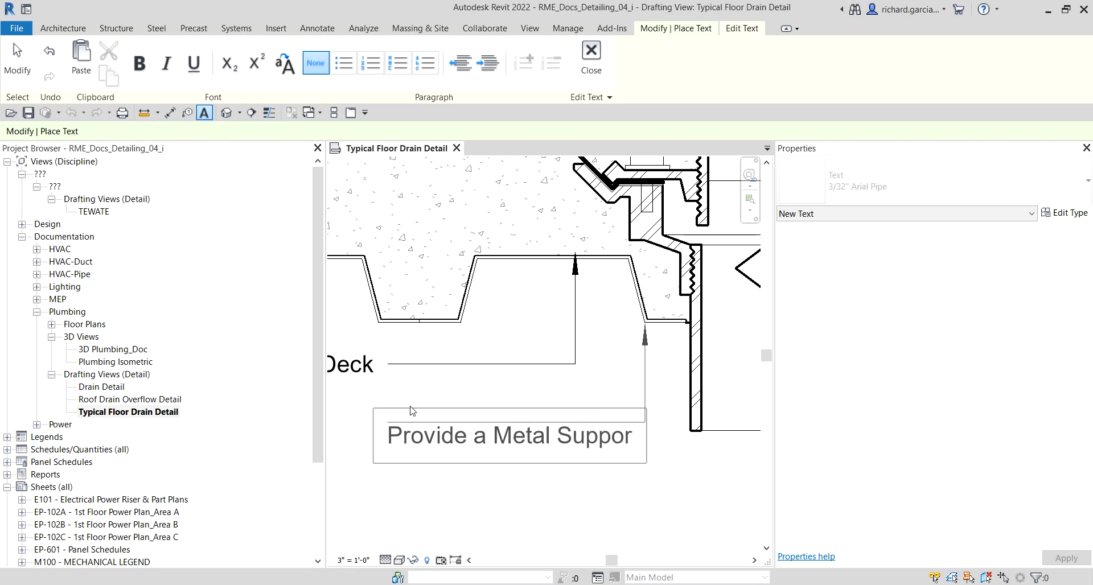
type("t Plate")
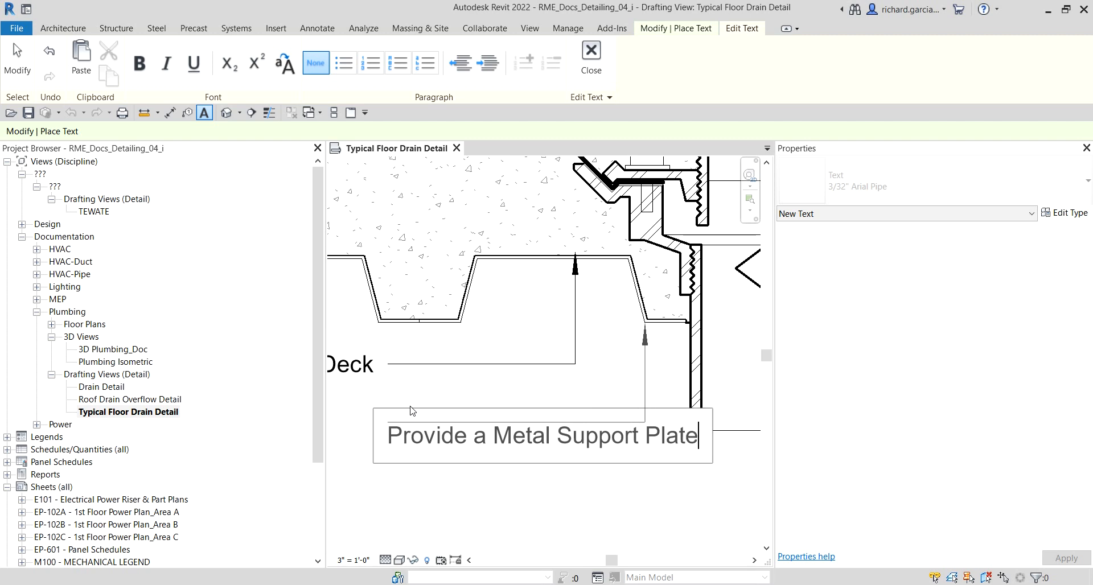
type(" when Dra")
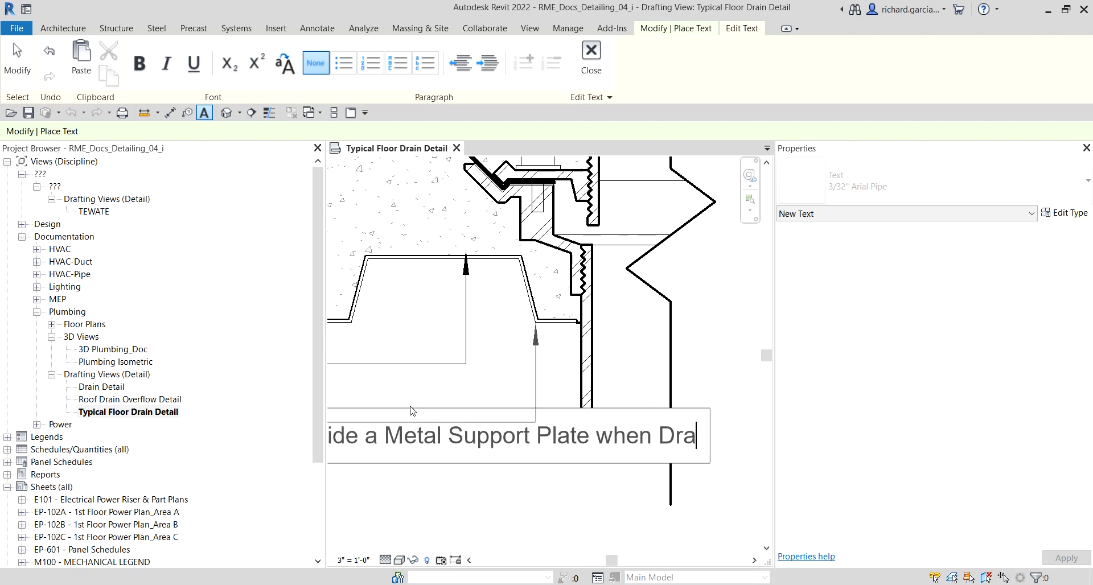
type("in is")
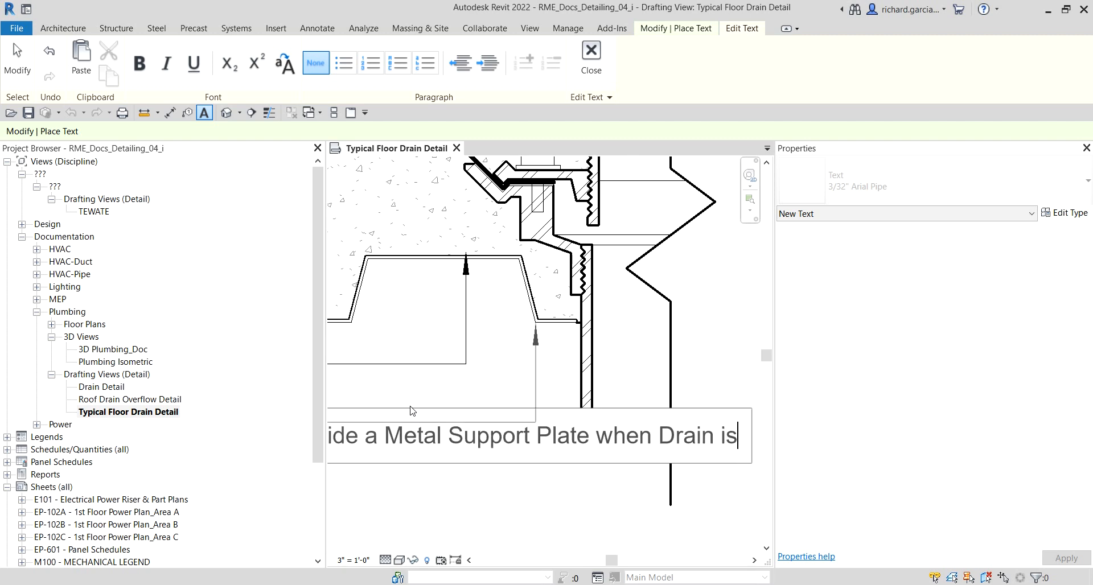
type(" installer")
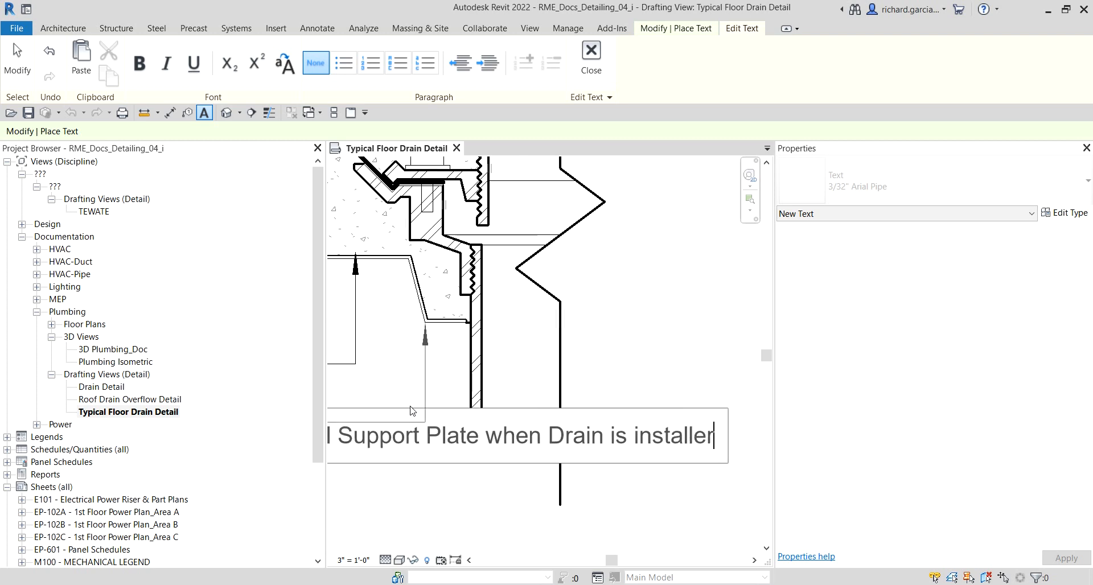
key("BackSpace")
type("d")
type("an")
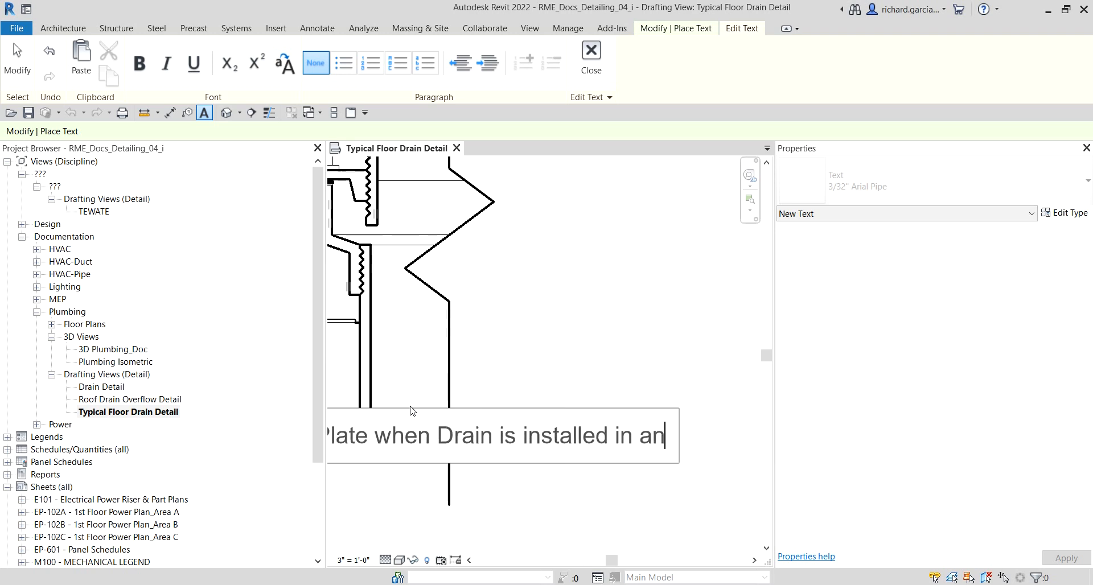
type(" Exi")
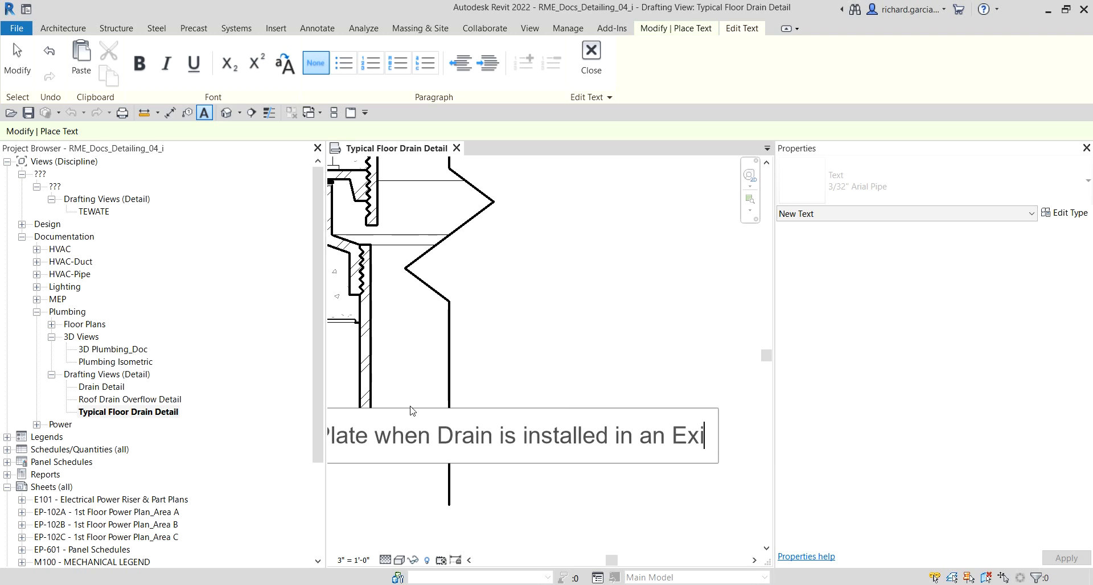
type("stng")
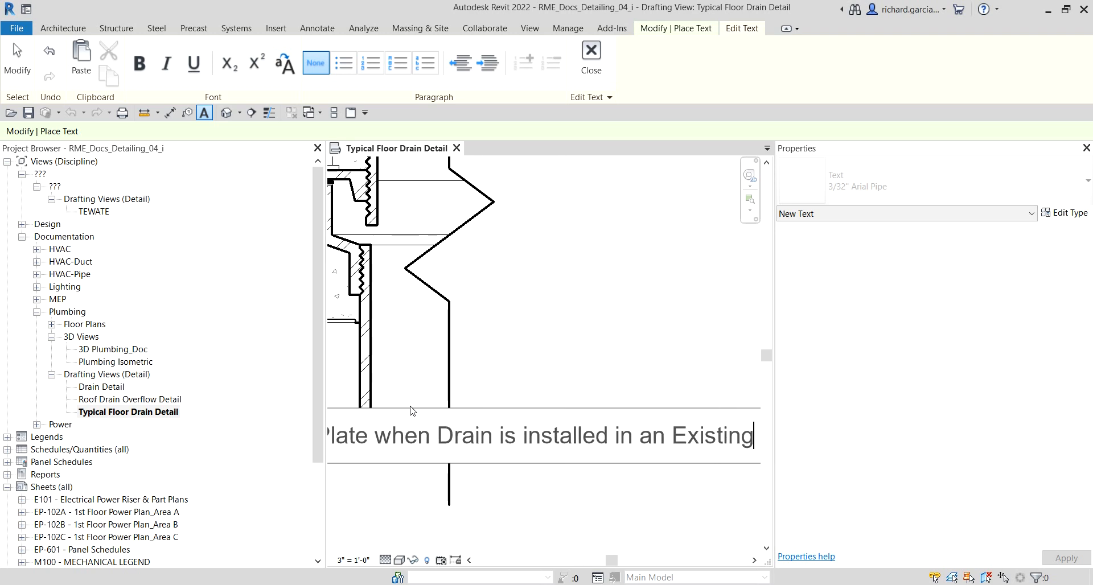
type(" FLoor")
key("BackSpace")
key("BackSpace")
key("BackSpace")
key("BackSpace")
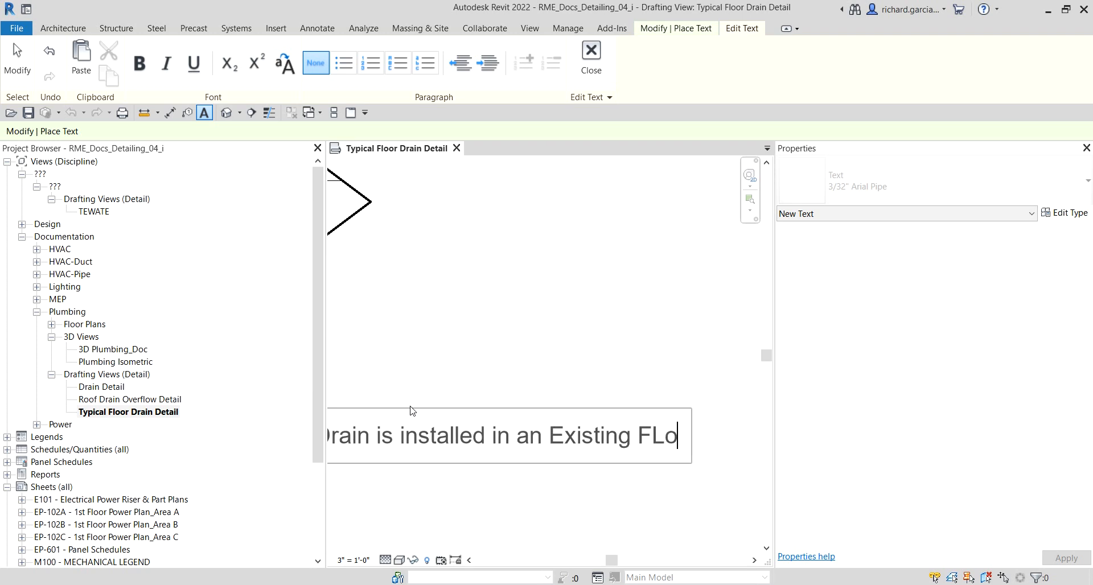
type("loor")
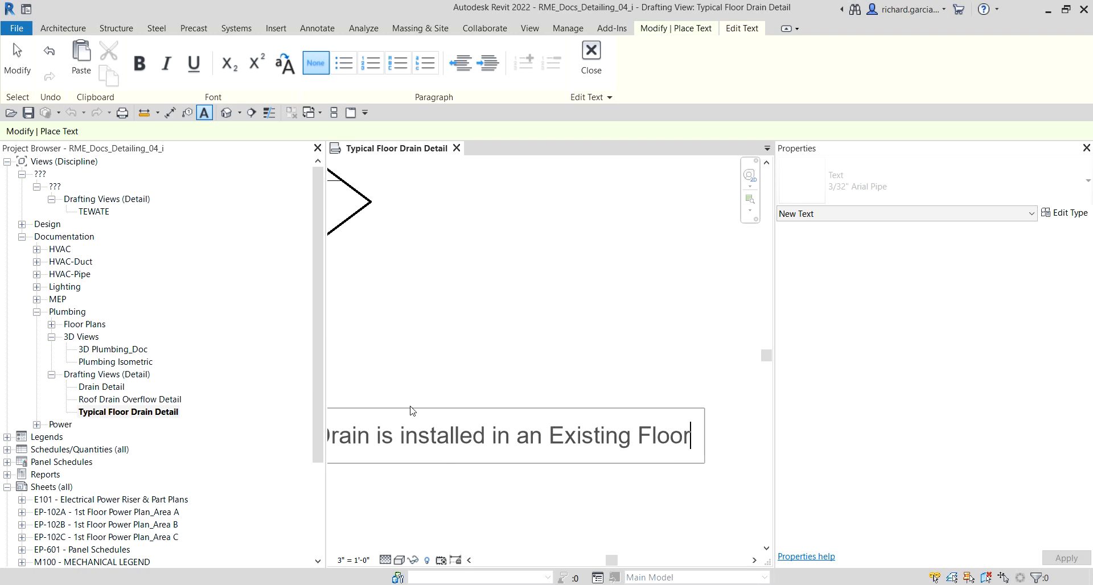
type("-Caulk")
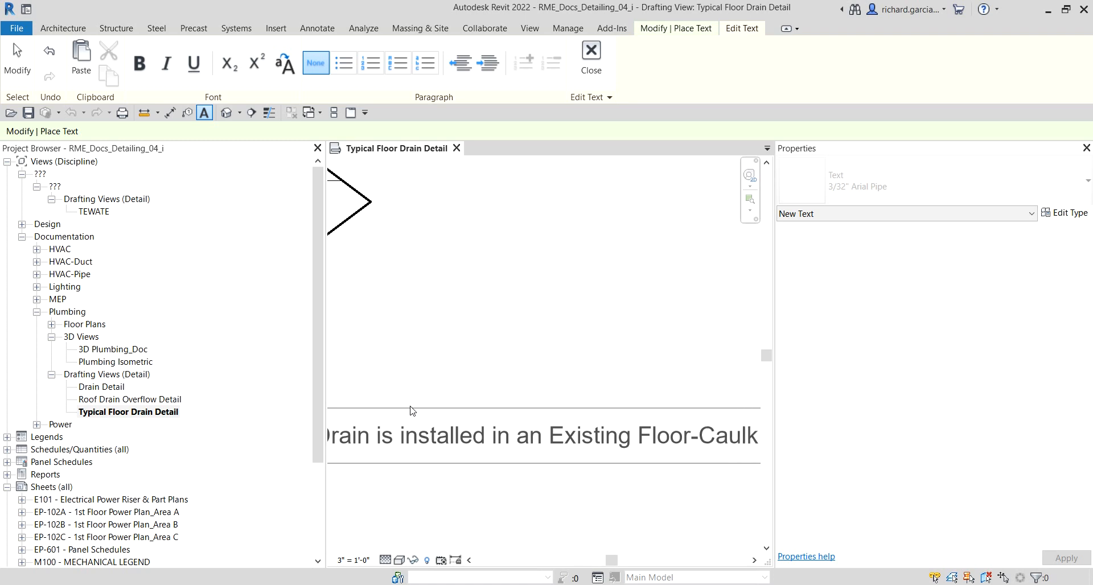
type(" A")
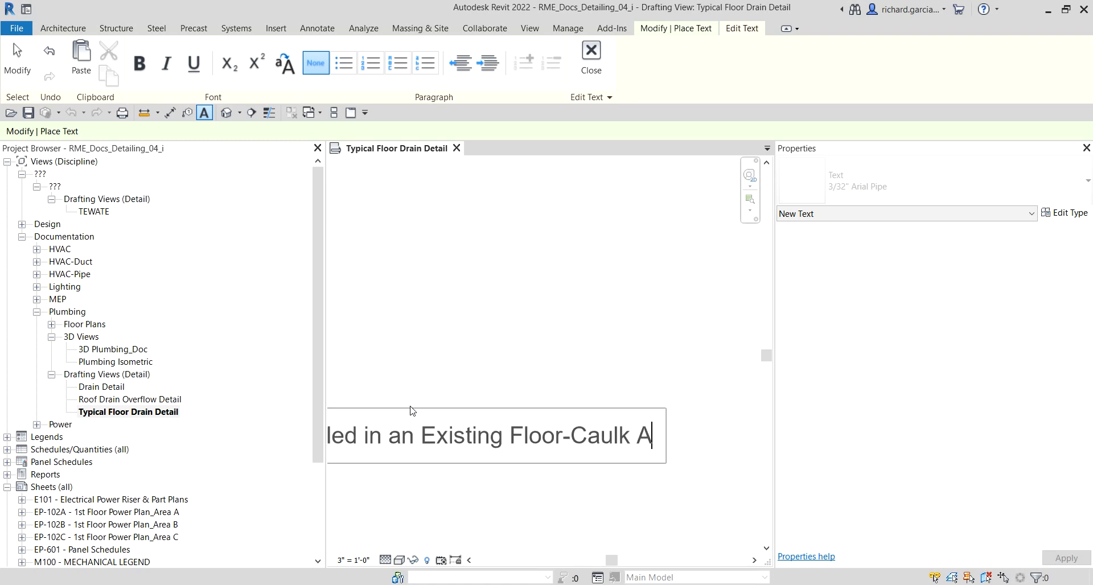
type("round")
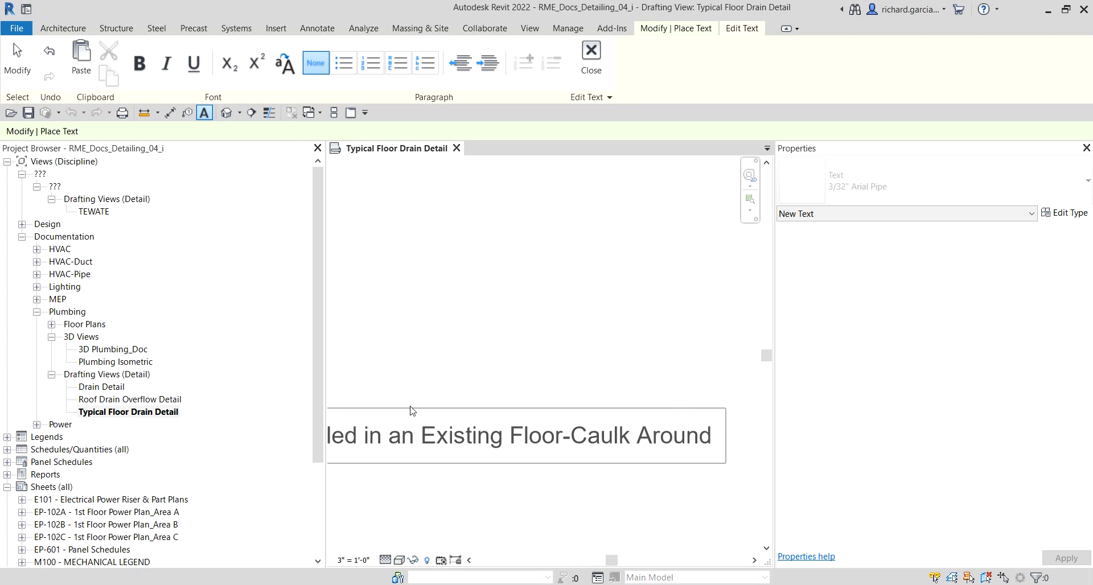
type(" Drain")
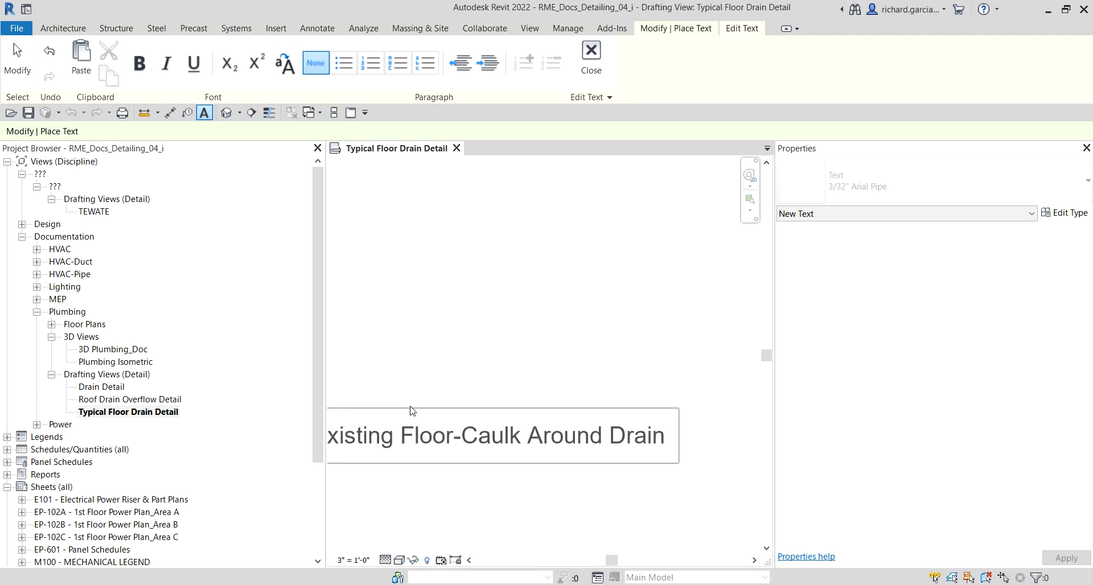
type(" Prior")
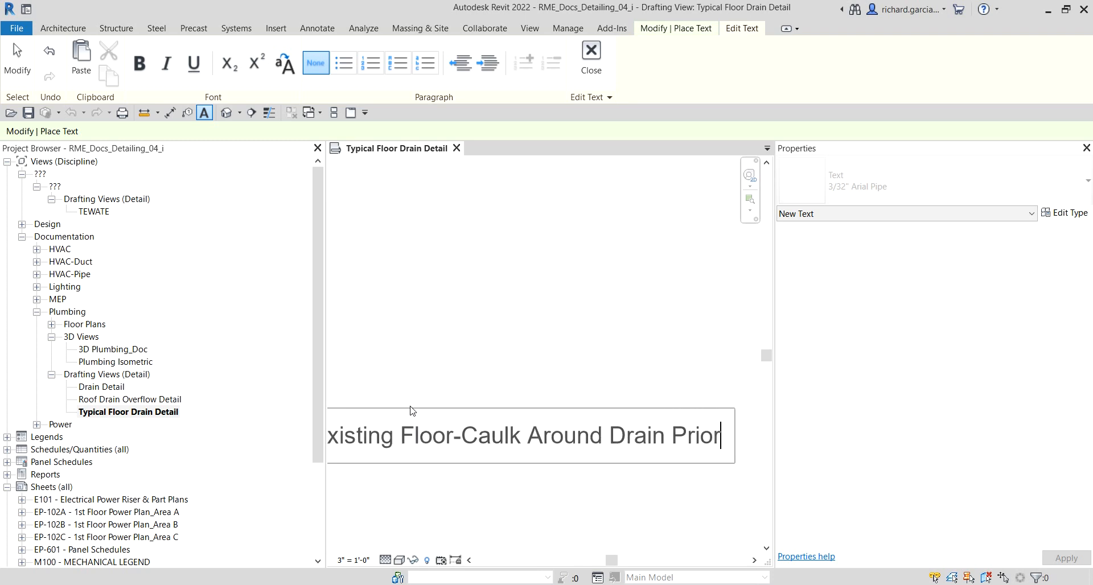
type(" to Re-")
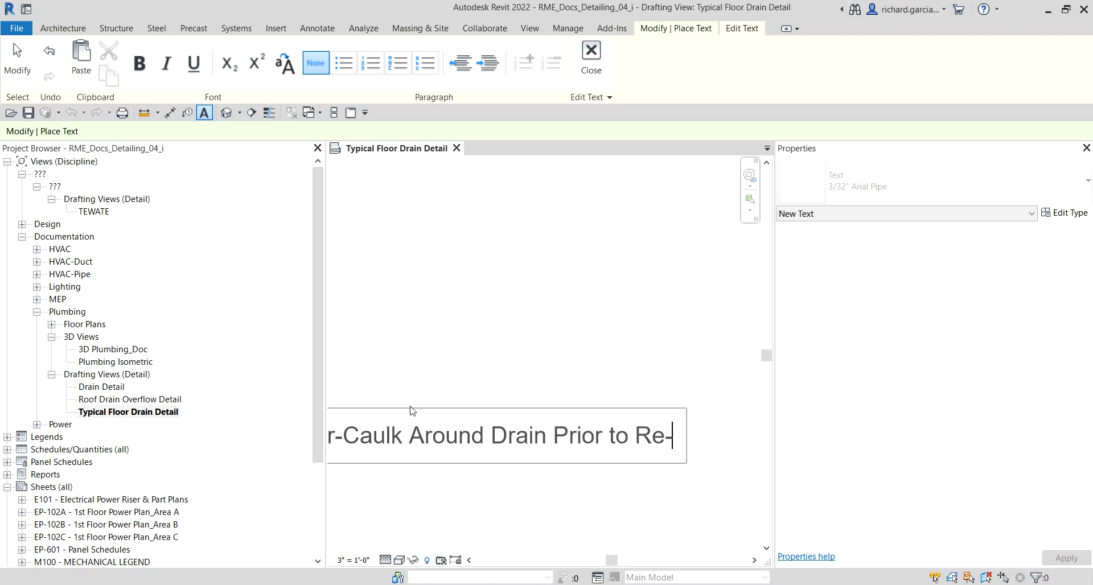
type("grund")
type("in")
Step: Finish the note text with "-Caulk Around Drain Prior to Re-grouting" and leave the text command
key("BackSpace")
key("BackSpace")
key("BackSpace")
key("BackSpace")
key("BackSpace")
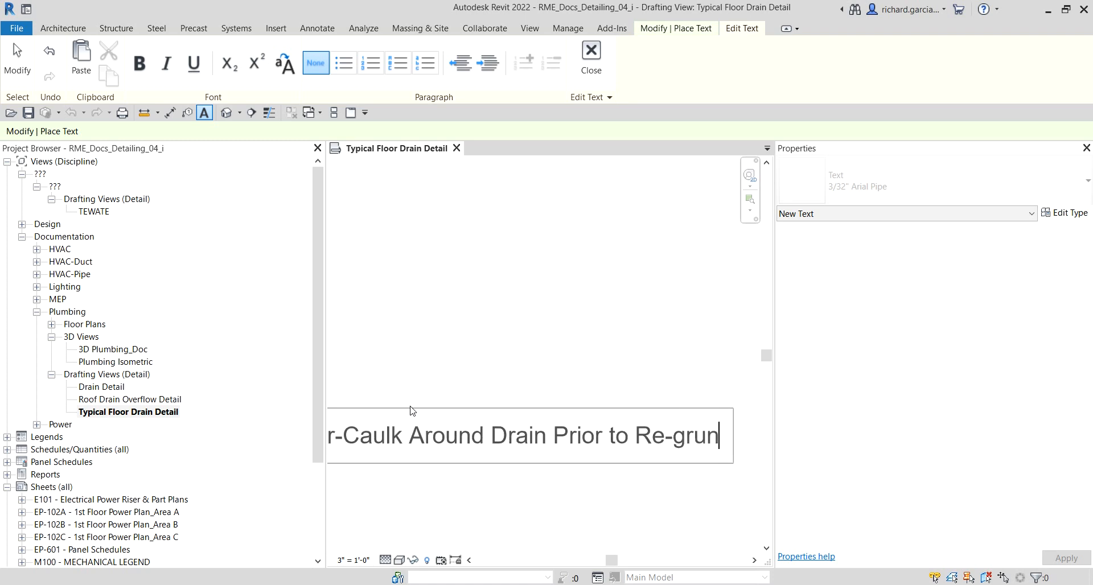
type("ounding")
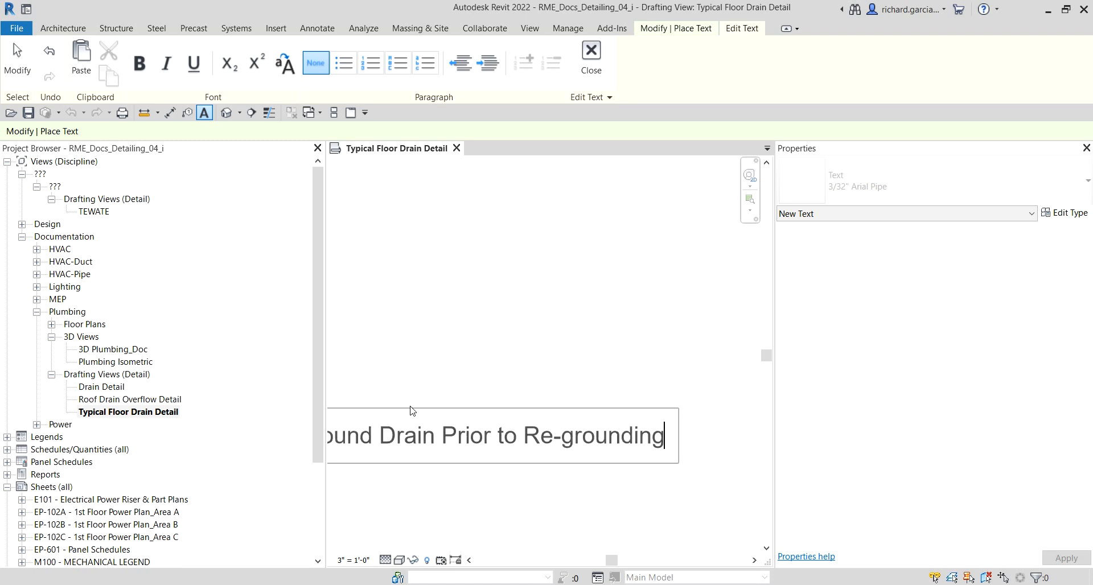
key("BackSpace")
key("BackSpace")
key("BackSpace")
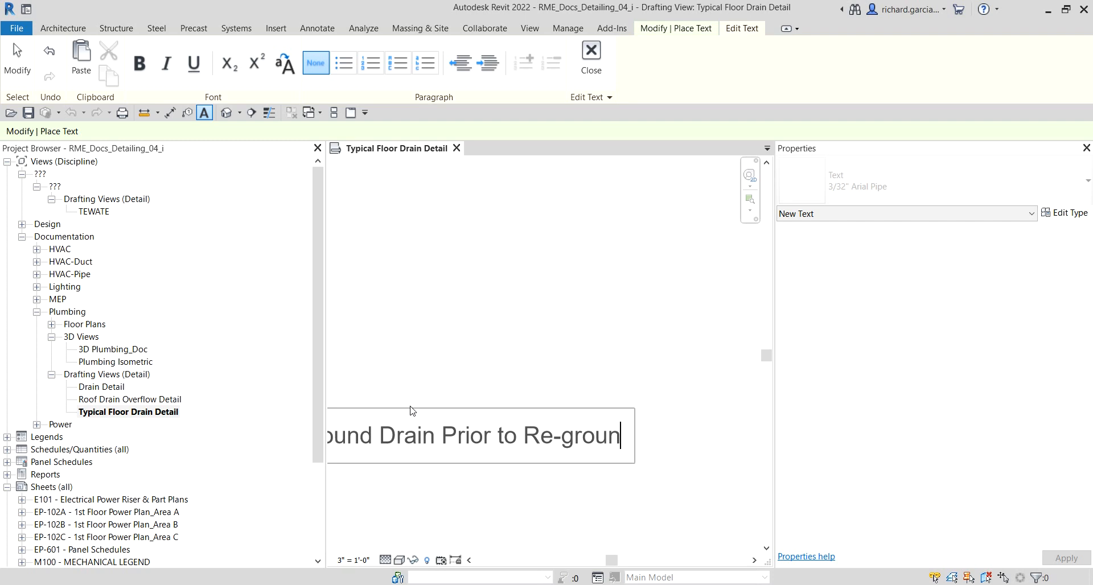
type("ting")
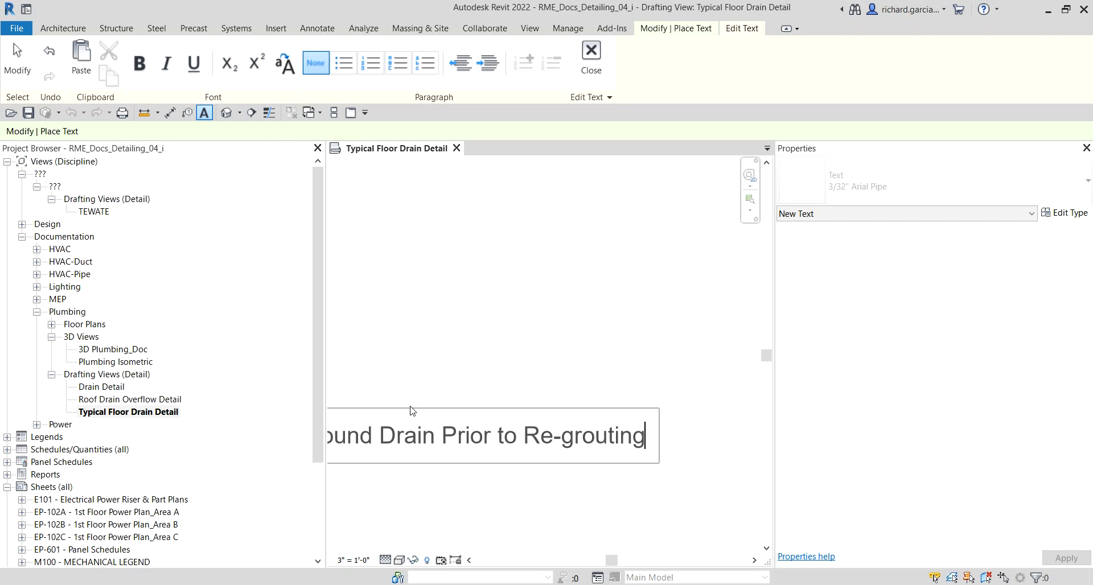
scroll(413, 410, "down", 2)
left_click(566, 350)
scroll(548, 371, "down", 4)
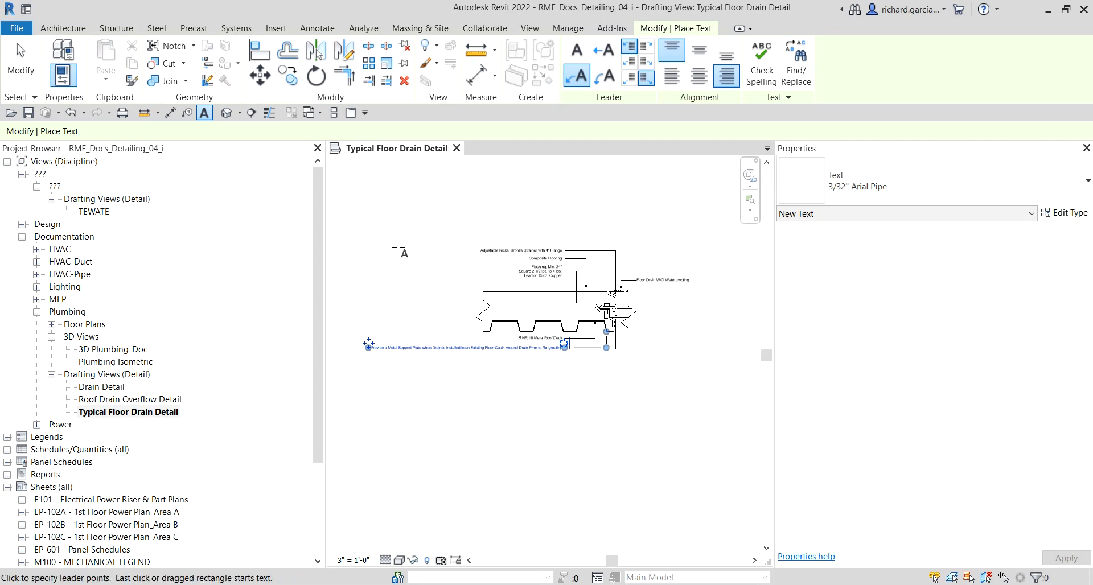
left_click(20, 56)
Step: Narrow the new note so it wraps onto four lines and position it beneath the metal deck note
scroll(395, 336, "up", 2)
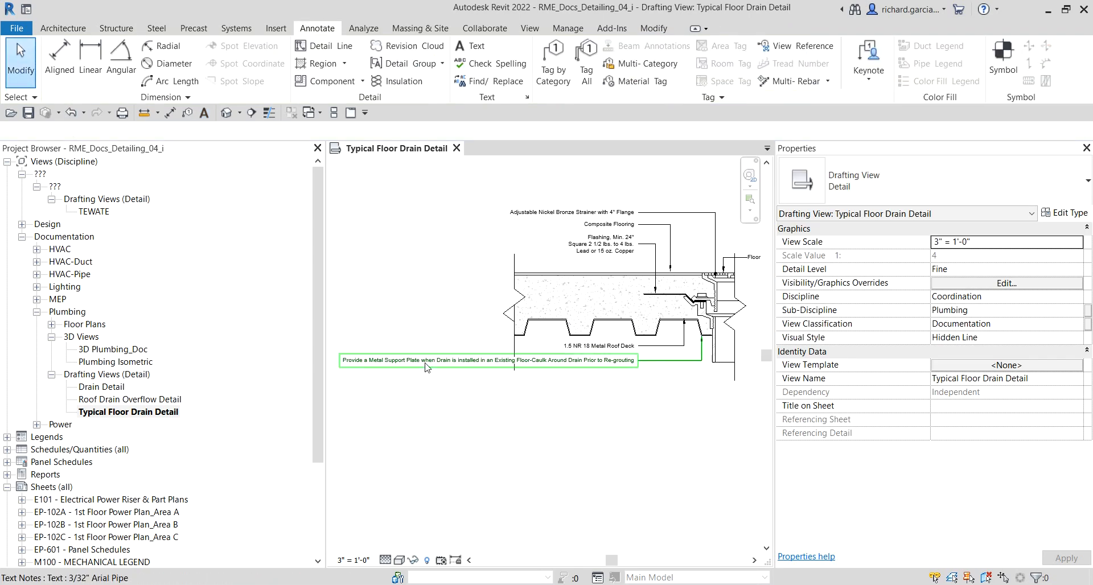
left_click(478, 357)
scroll(480, 376, "up", 2)
left_click_drag(424, 360, 643, 373)
middle_click_drag(704, 401, 537, 375)
scroll(555, 340, "up", 1)
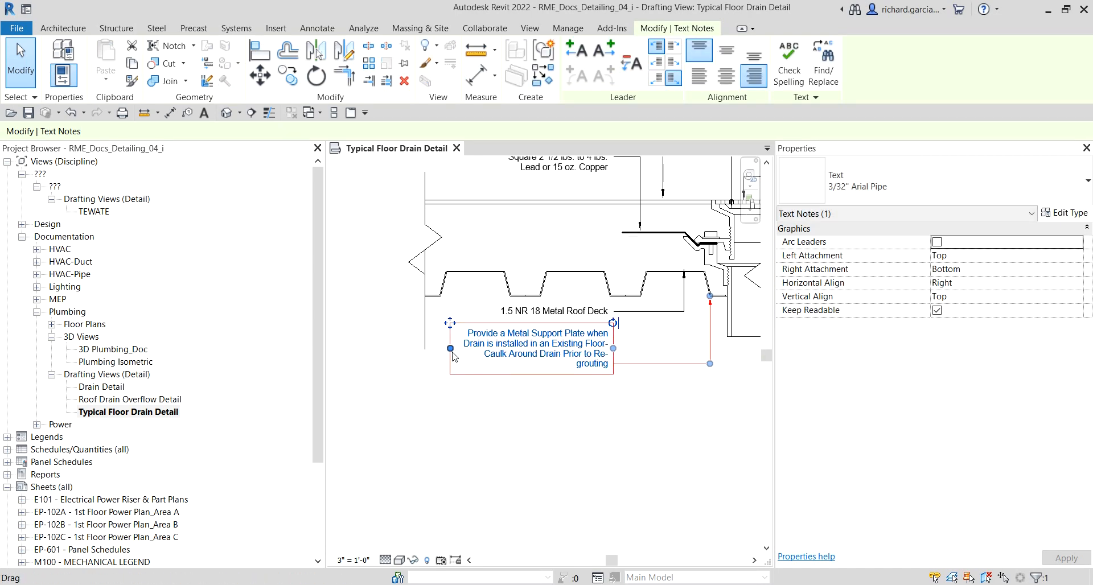
left_click_drag(450, 348, 484, 348)
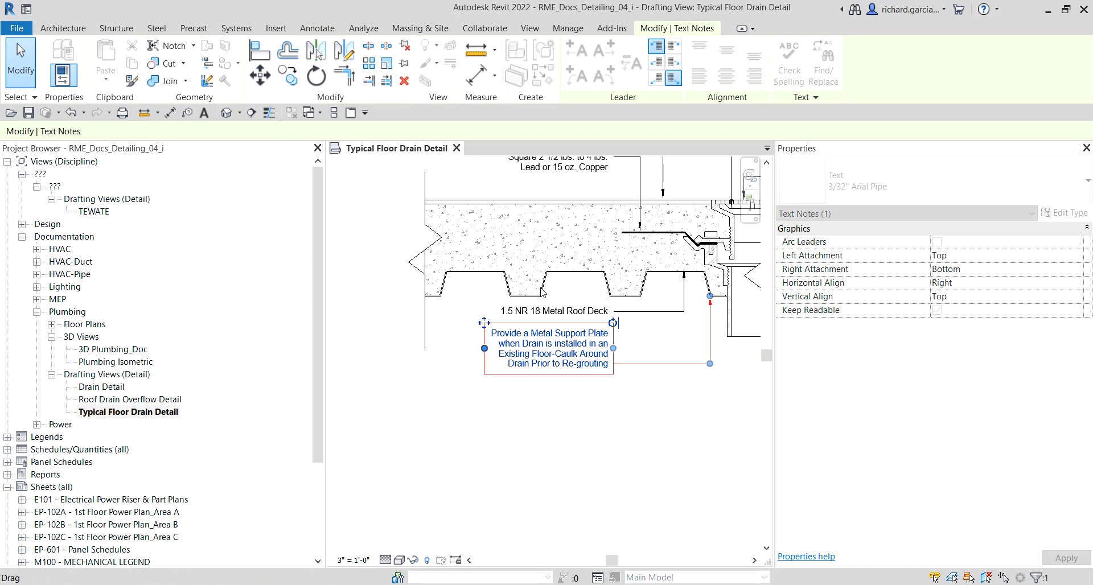
left_click(675, 62)
left_click(658, 408)
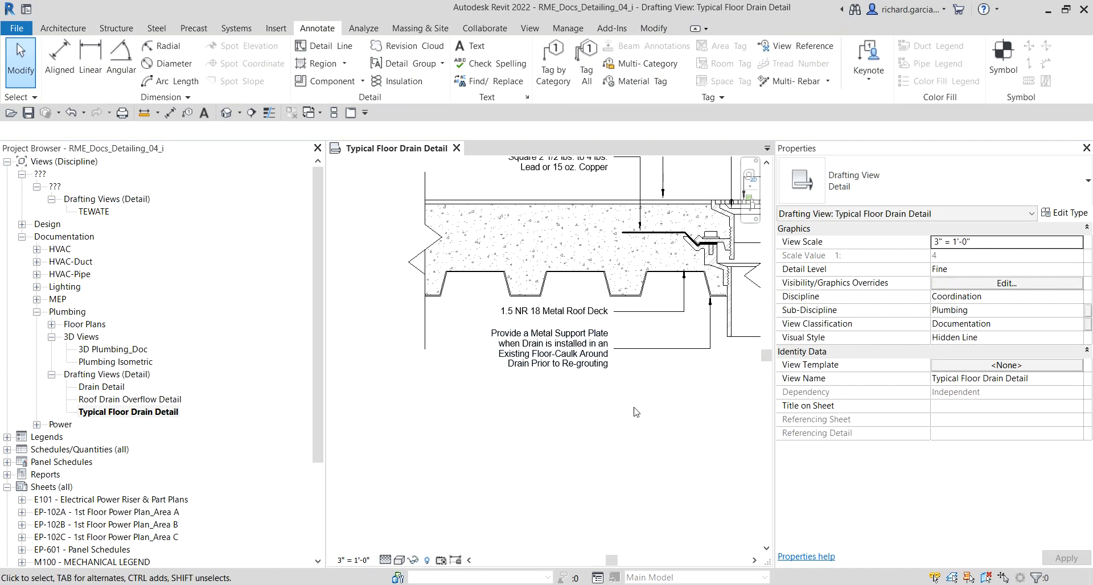
Step: Place a leader text note from the drain's lower pipe with an elbow, reading "Caulked, No hub or threaded connection"
scroll(615, 421, "down", 3)
middle_click_drag(615, 425, 589, 340)
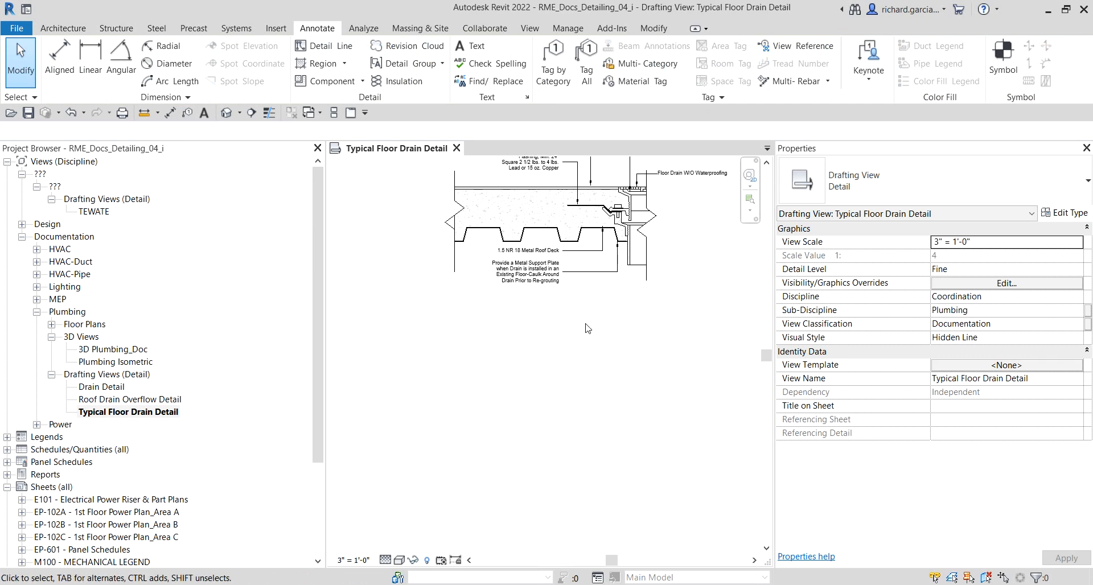
scroll(585, 239, "up", 1)
left_click(477, 47)
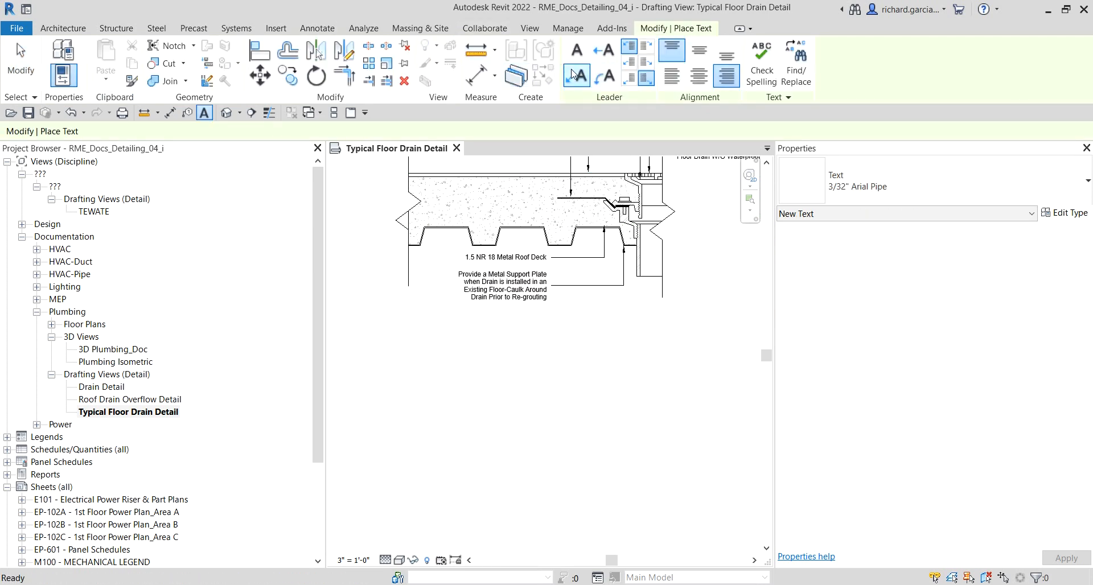
scroll(665, 259, "up", 3)
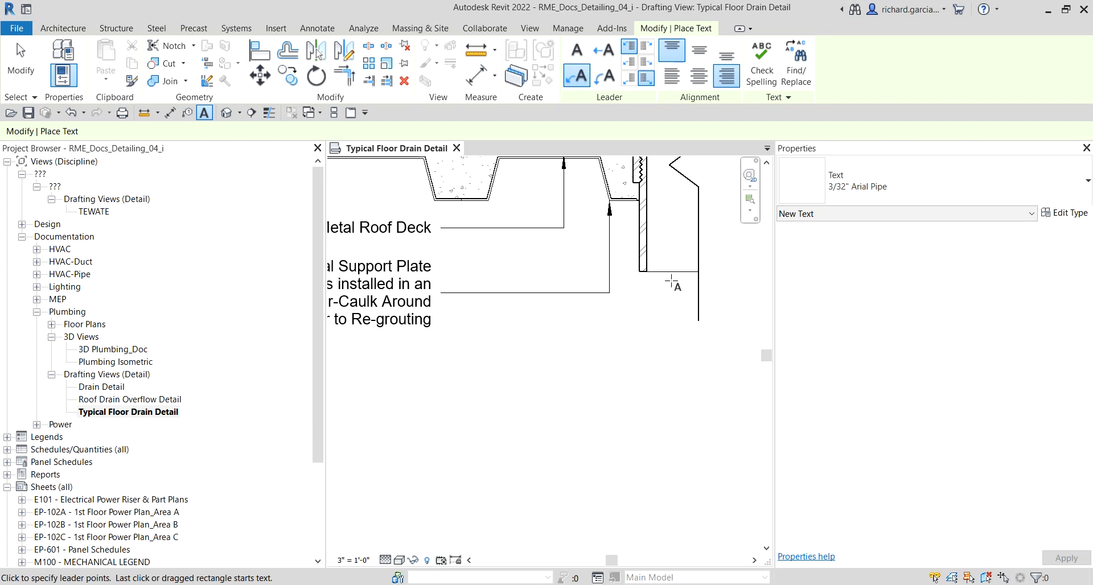
left_click(670, 261)
left_click(669, 376)
left_click(441, 375)
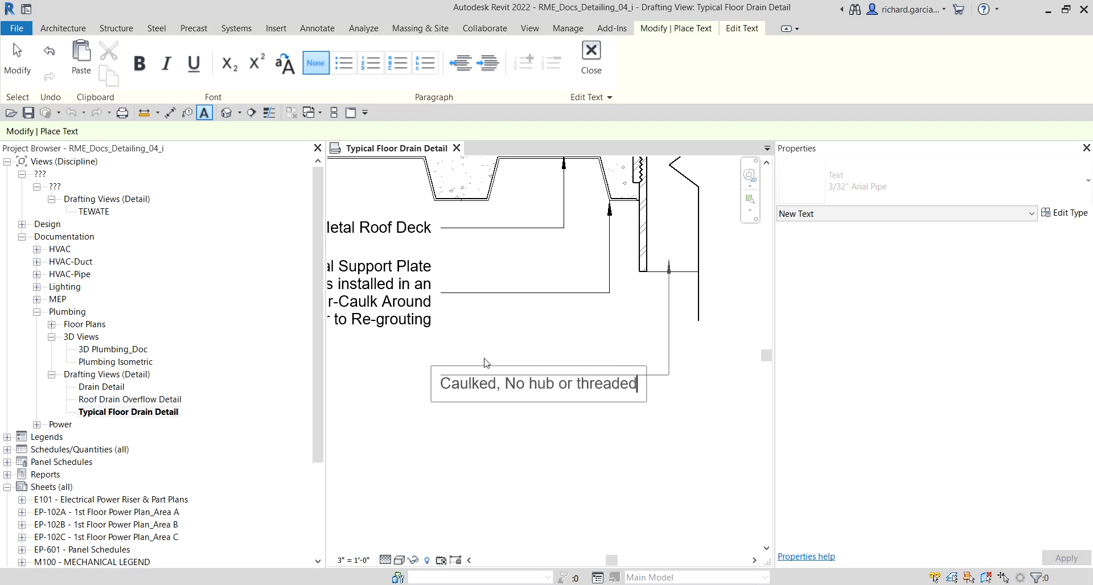
type("onnection")
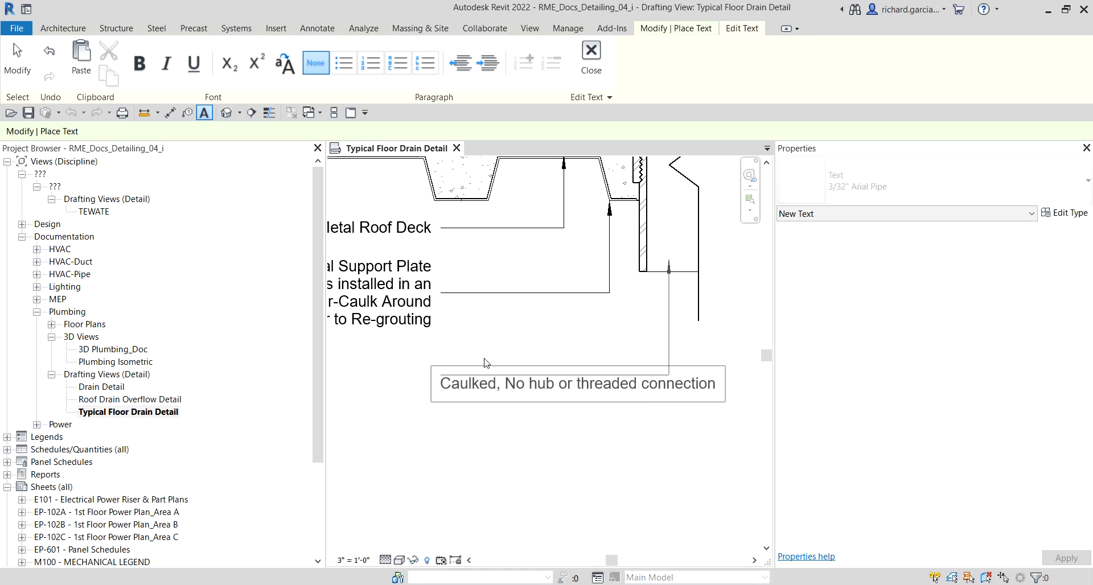
left_click(511, 405)
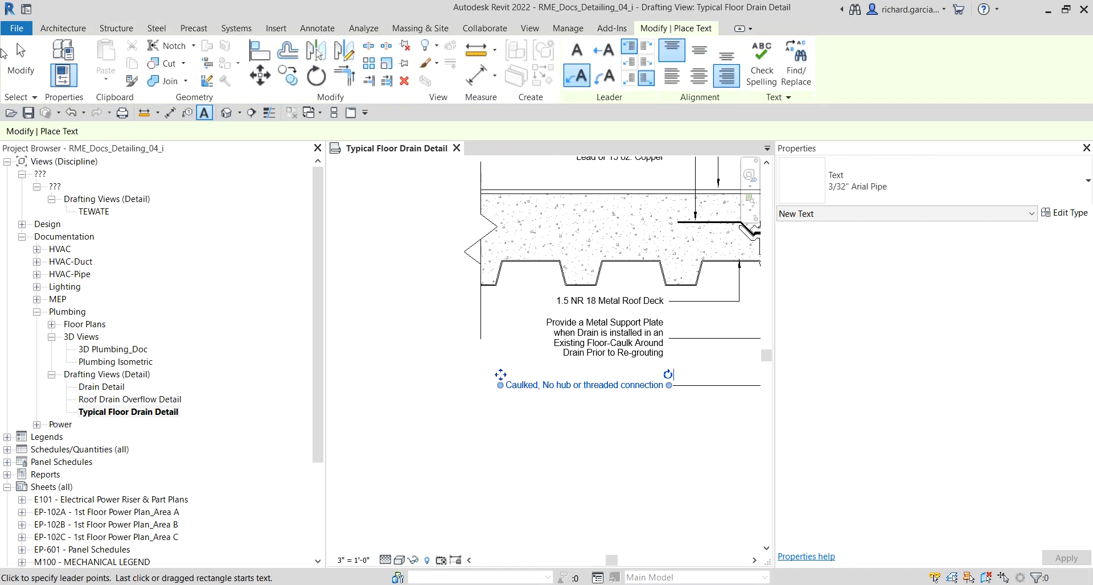
Step: Narrow the "Caulked, No hub or threaded connection" note so it wraps onto two lines
left_click(20, 57)
scroll(666, 405, "up", 3)
left_click(579, 381)
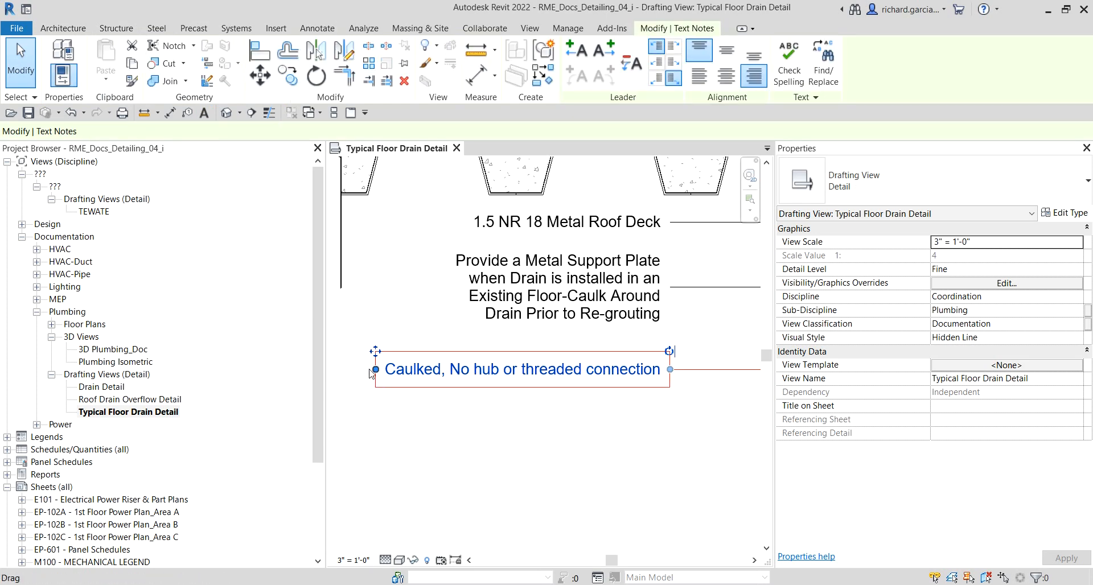
left_click_drag(375, 370, 505, 373)
left_click(571, 427)
scroll(571, 426, "down", 3)
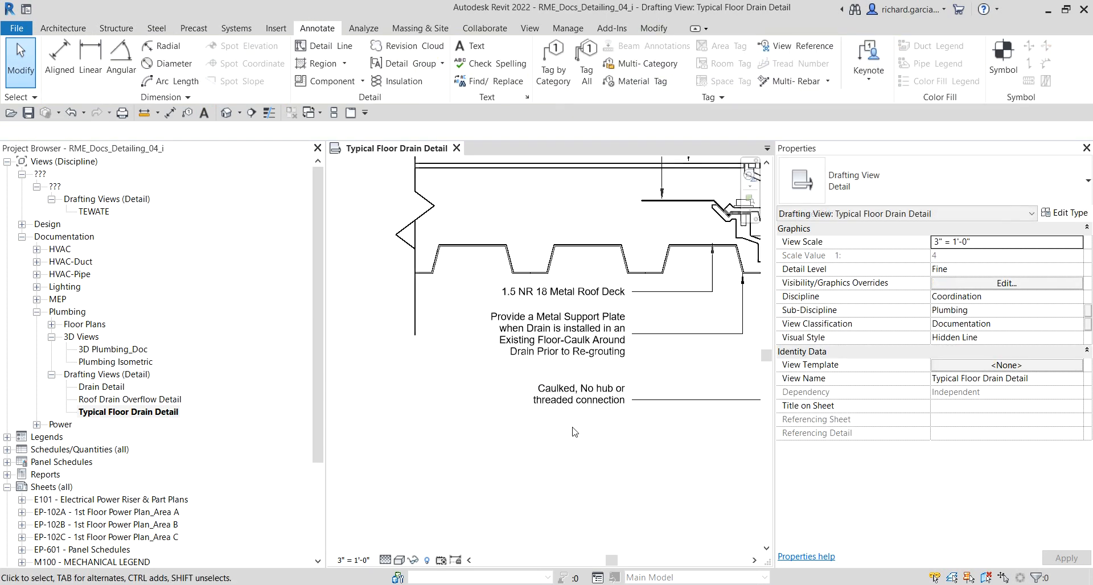
Step: Attach the caulked note's leader to the middle of the text and move the note up beneath the support plate note
middle_click_drag(628, 422, 546, 407)
left_click(544, 383)
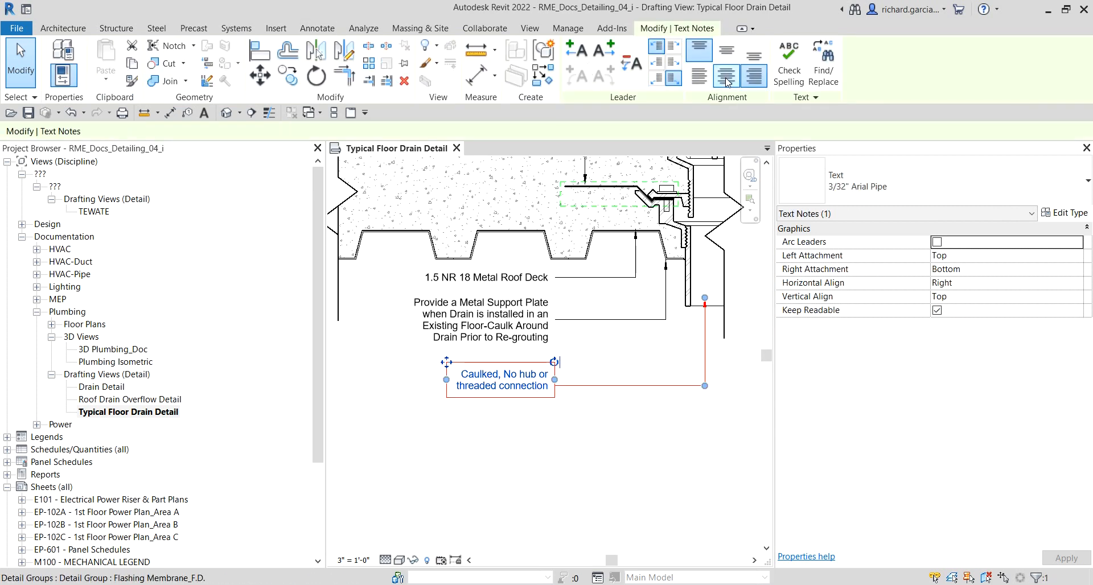
left_click(675, 64)
scroll(537, 376, "up", 2)
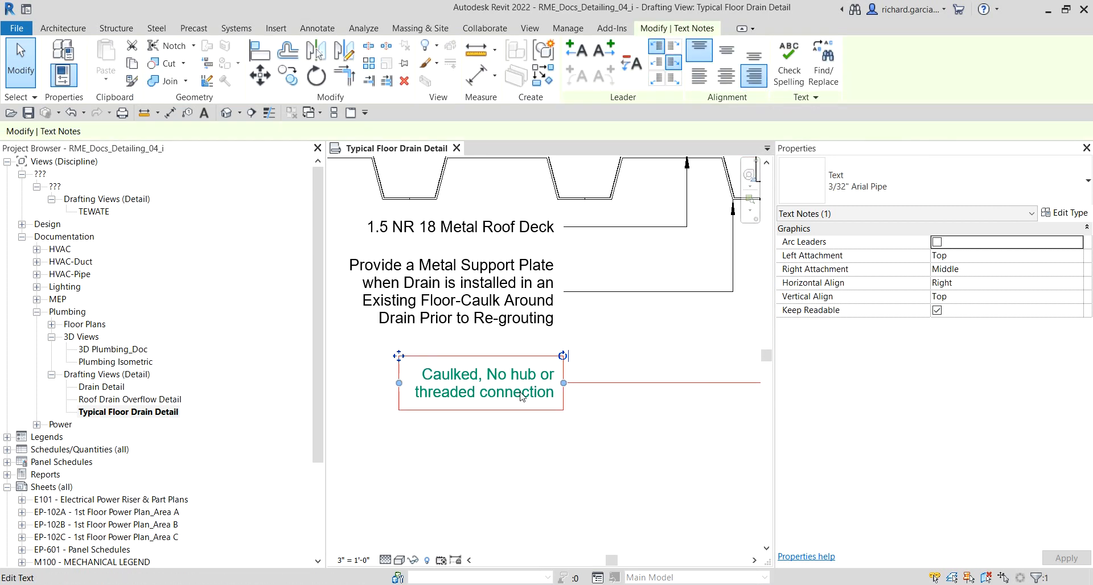
left_click_drag(400, 356, 405, 337)
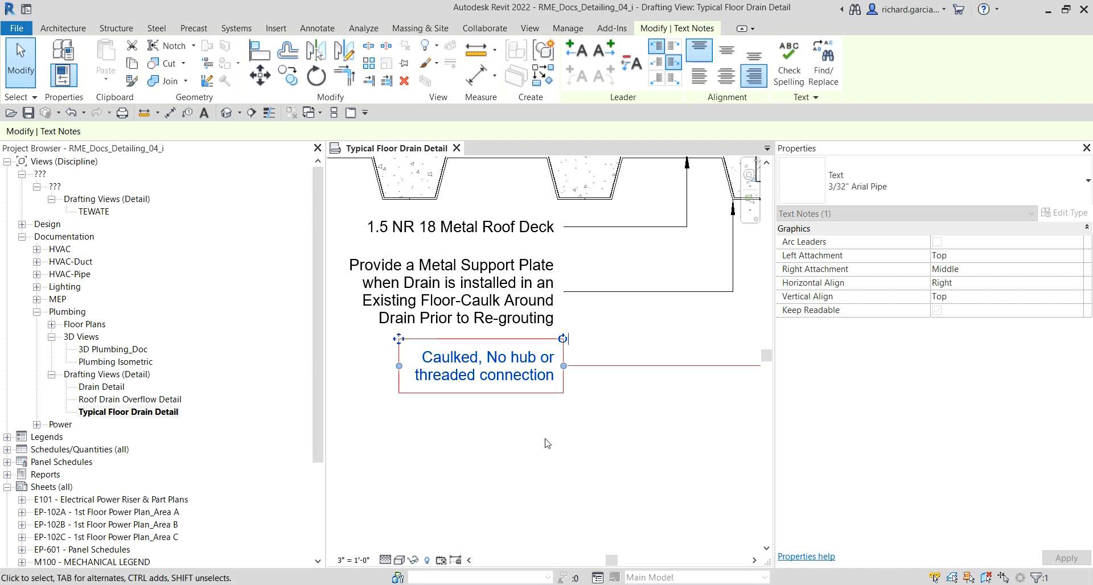
left_click(575, 334)
scroll(575, 335, "down", 5)
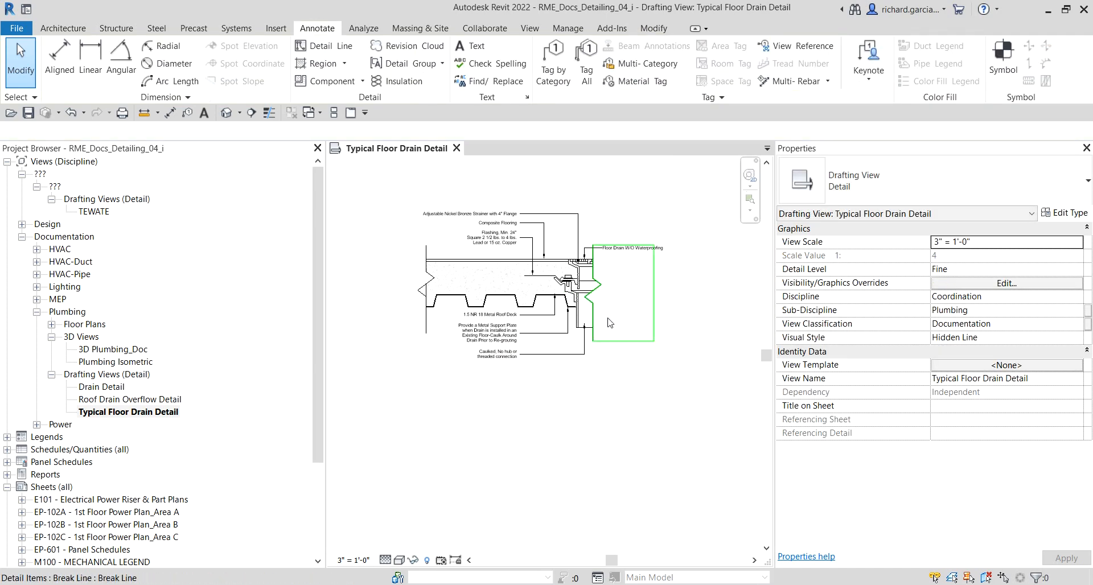
Step: Add an aligned chain dimension left of the detail measuring the concrete slab thickness and the metal deck depth
scroll(612, 226, "up", 2)
scroll(603, 221, "down", 1)
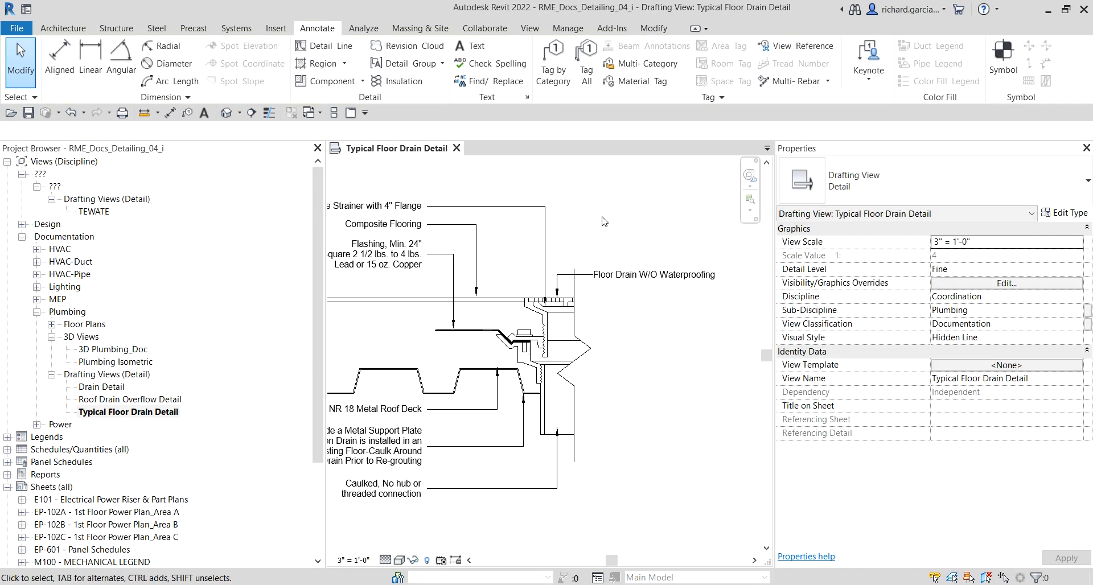
mouse_move(595, 224)
middle_mouse_down()
mouse_move(709, 239)
mouse_move(668, 232)
middle_mouse_up()
scroll(665, 229, "down", 3)
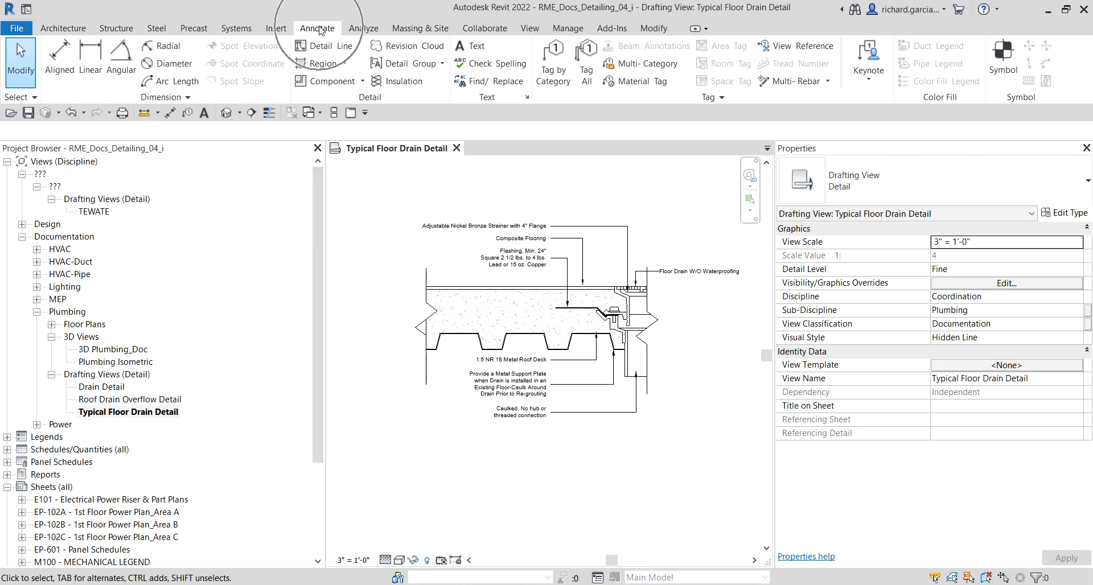
left_click(59, 59)
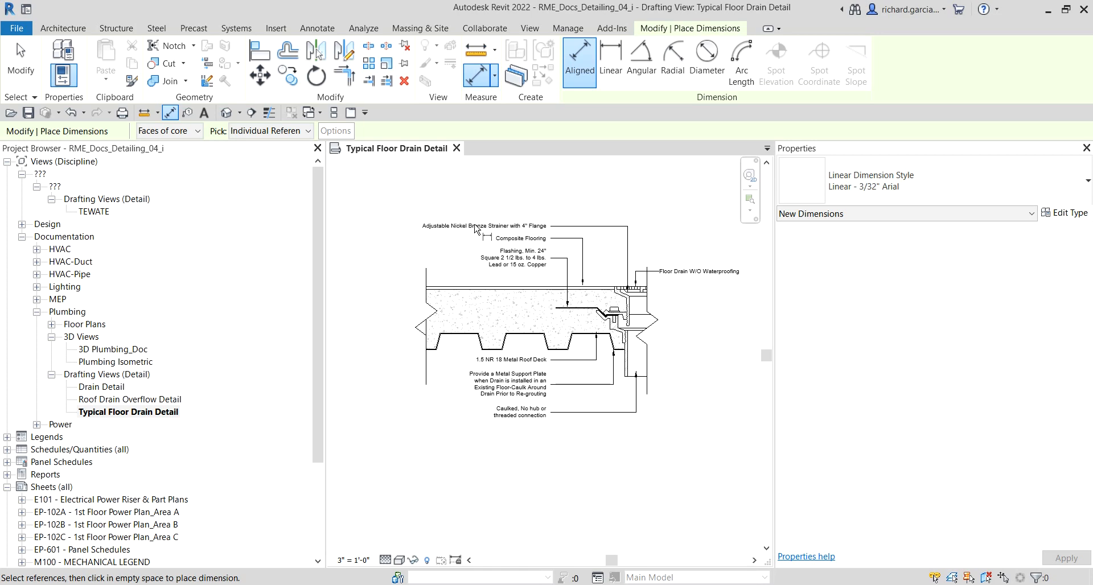
scroll(477, 230, "up", 6)
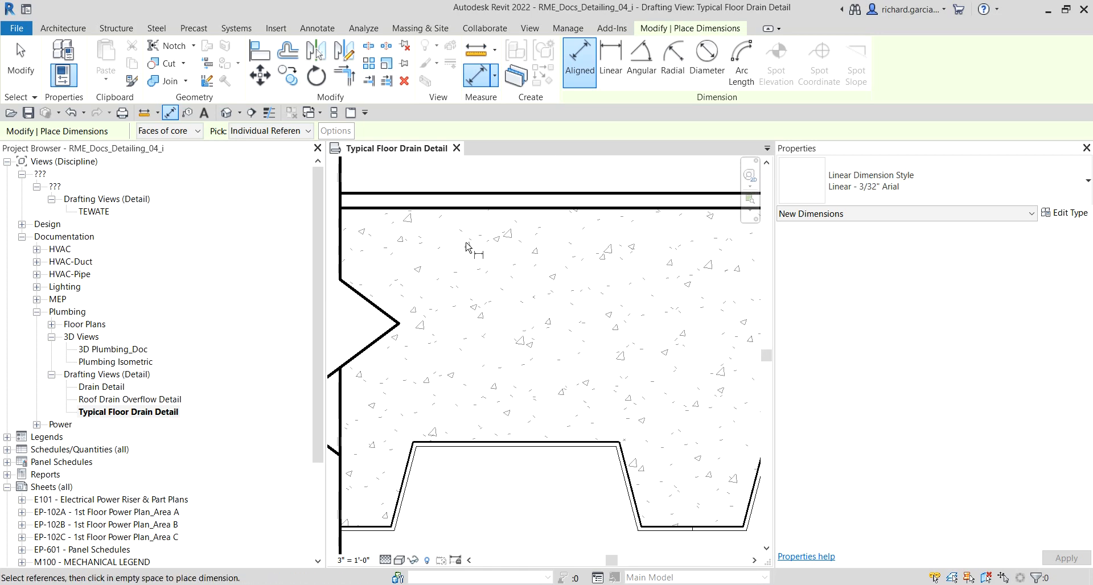
left_click(506, 209)
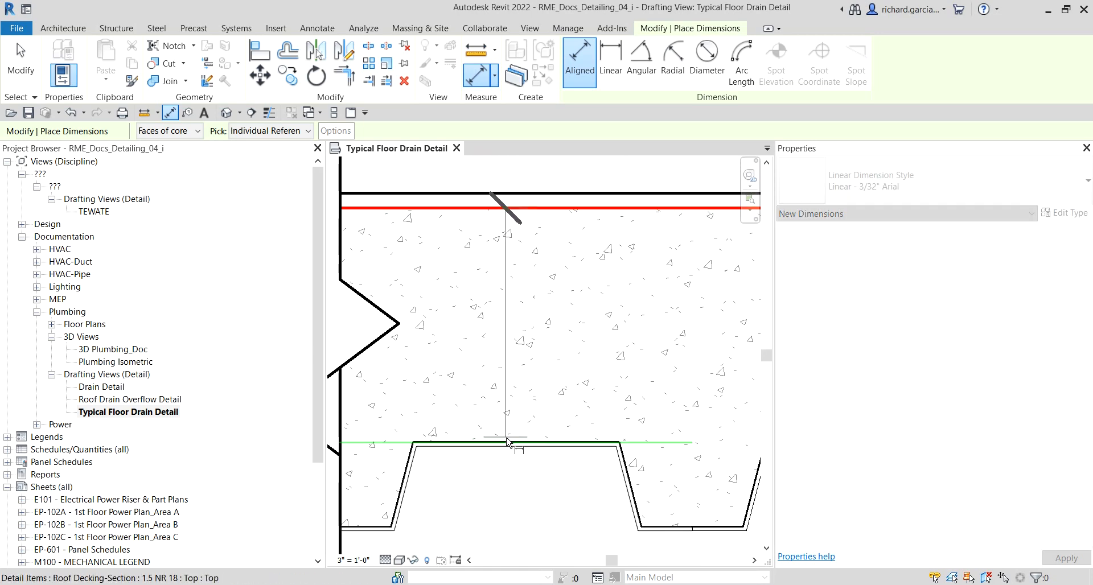
left_click(507, 443)
scroll(473, 463, "down", 1)
middle_click_drag(487, 475, 631, 366)
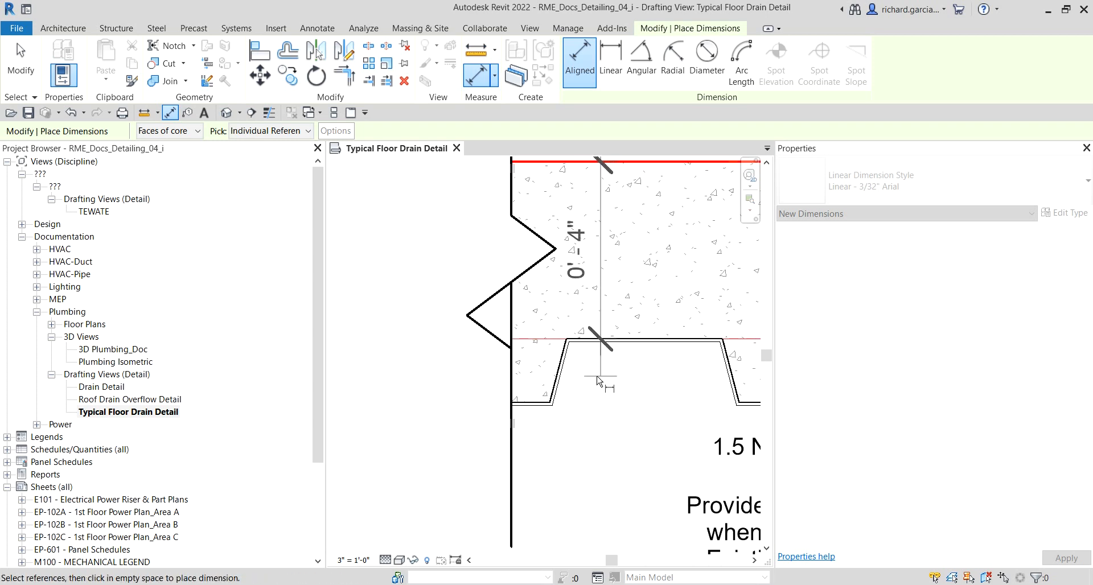
scroll(538, 407, "up", 1)
left_click(544, 402)
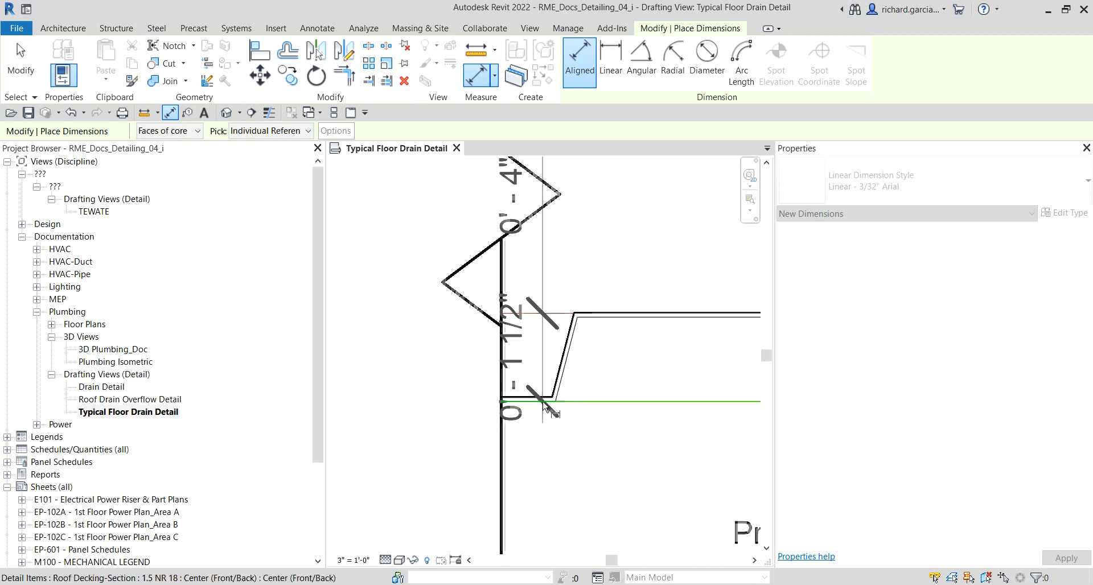
scroll(544, 407, "down", 1)
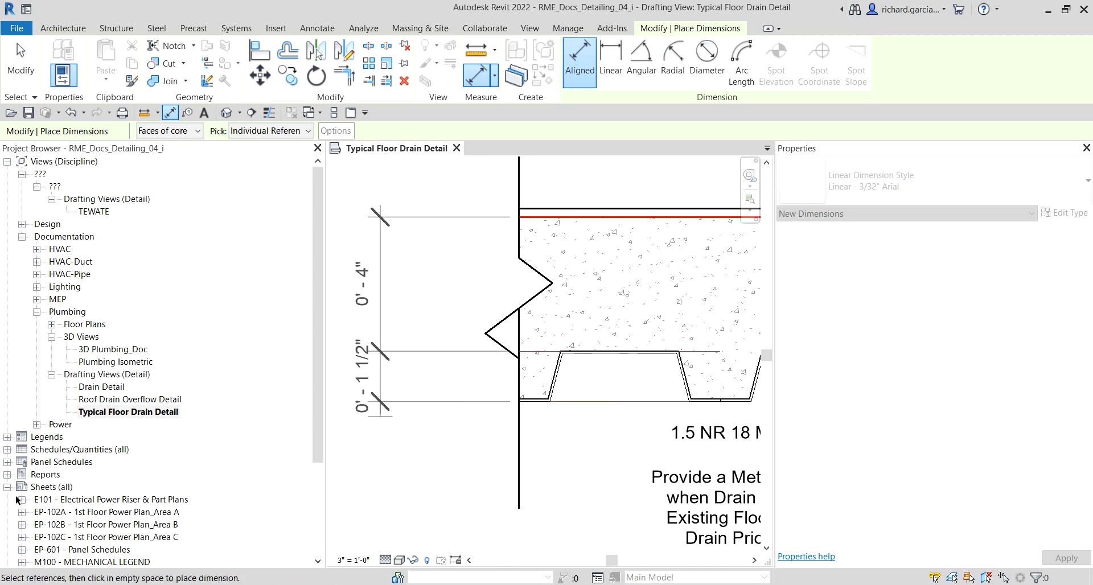
middle_click_drag(420, 436, 505, 440)
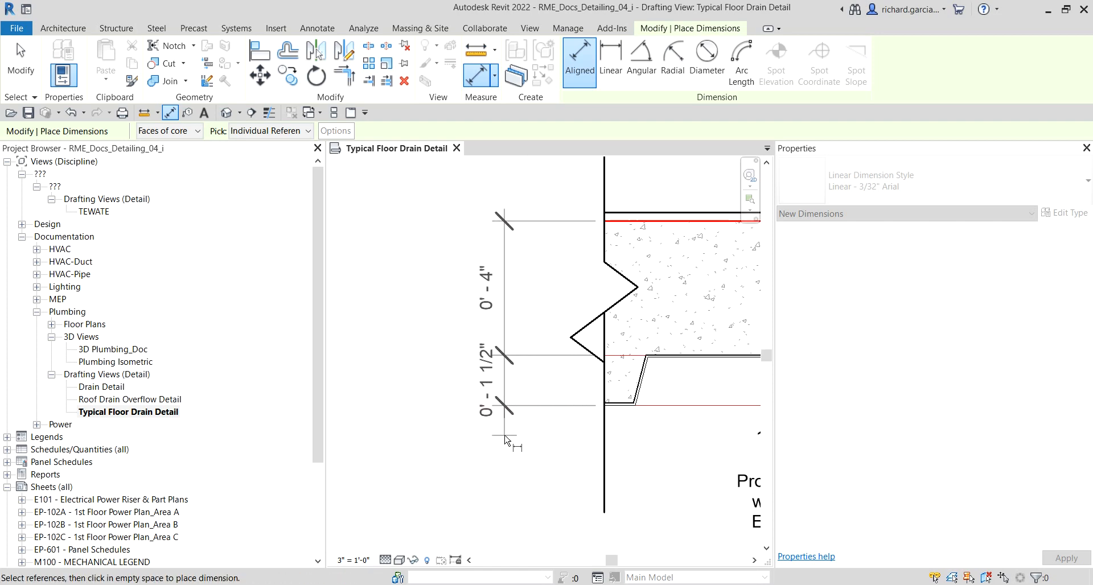
left_click(505, 438)
key("Escape")
key("Escape")
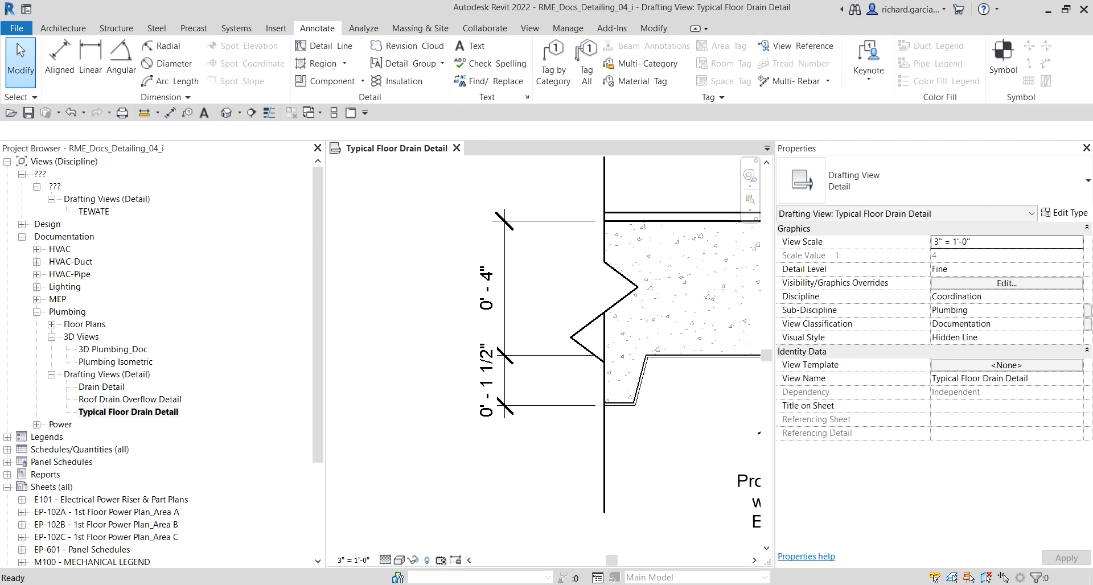
Step: Open the sheet P103 - Plumbing Part Plans & Details
scroll(442, 333, "down", 4)
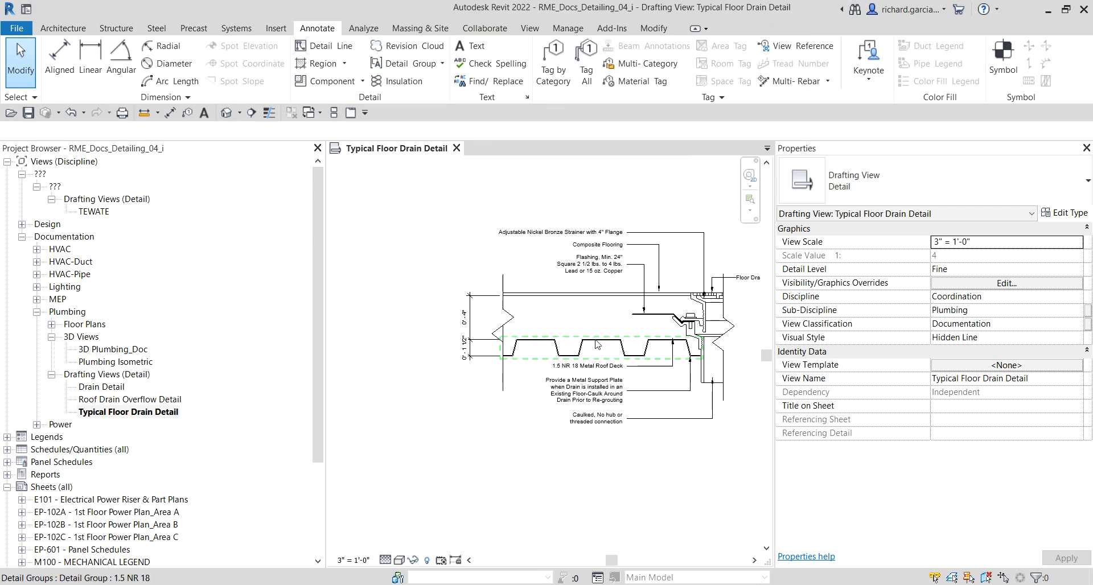
scroll(599, 351, "up", 1)
middle_click_drag(599, 353, 535, 359)
scroll(677, 516, "down", 1)
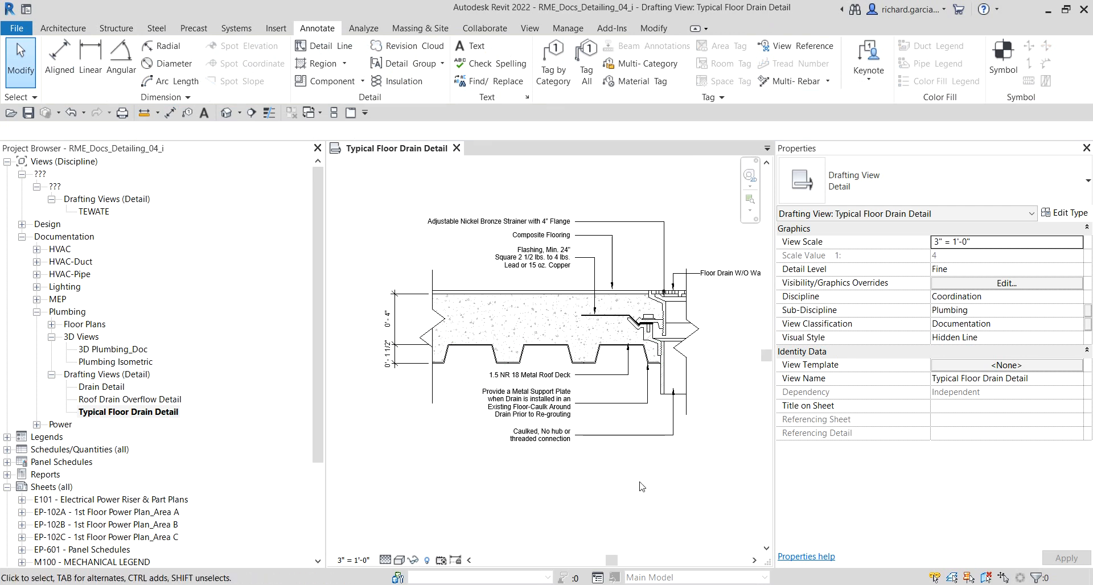
scroll(643, 484, "down", 1)
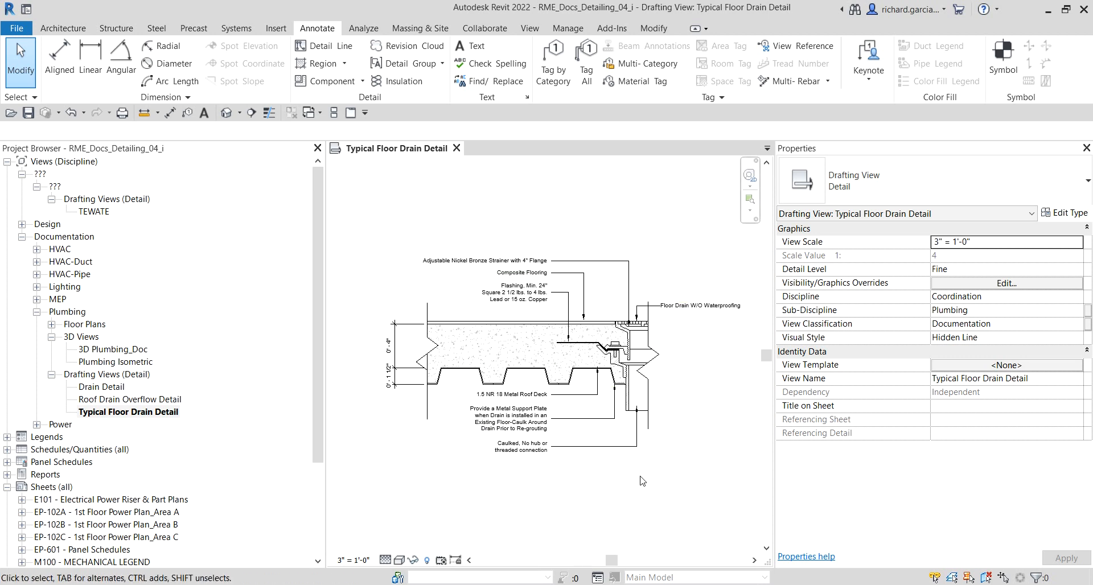
left_click_drag(317, 296, 316, 405)
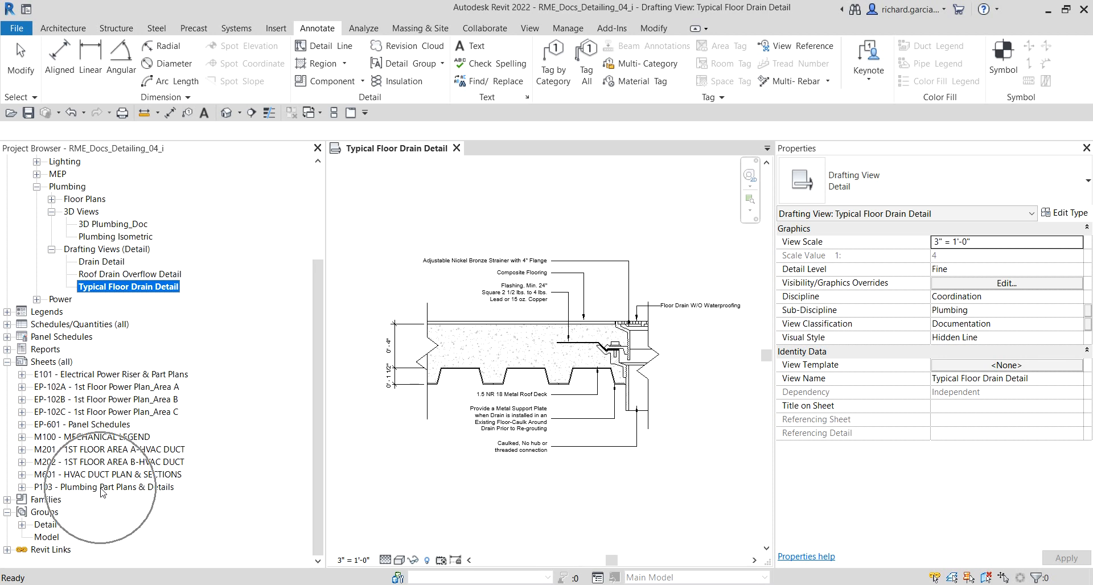
double_click(102, 487)
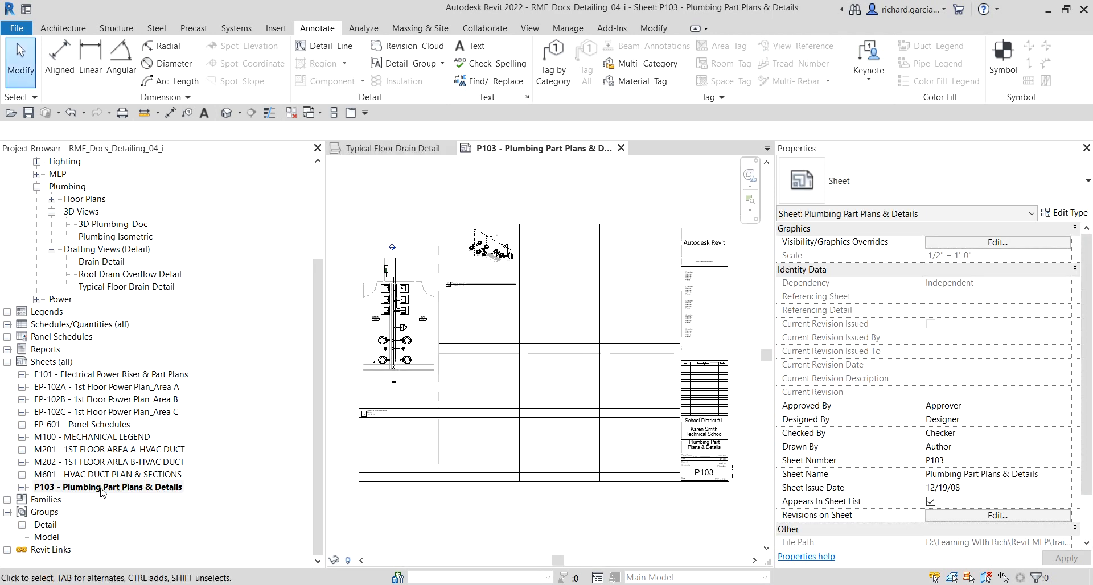
Step: Try twice to place the Roof Drain Overflow Detail view onto the sheet
key("ctrl")
scroll(499, 350, "up", 3)
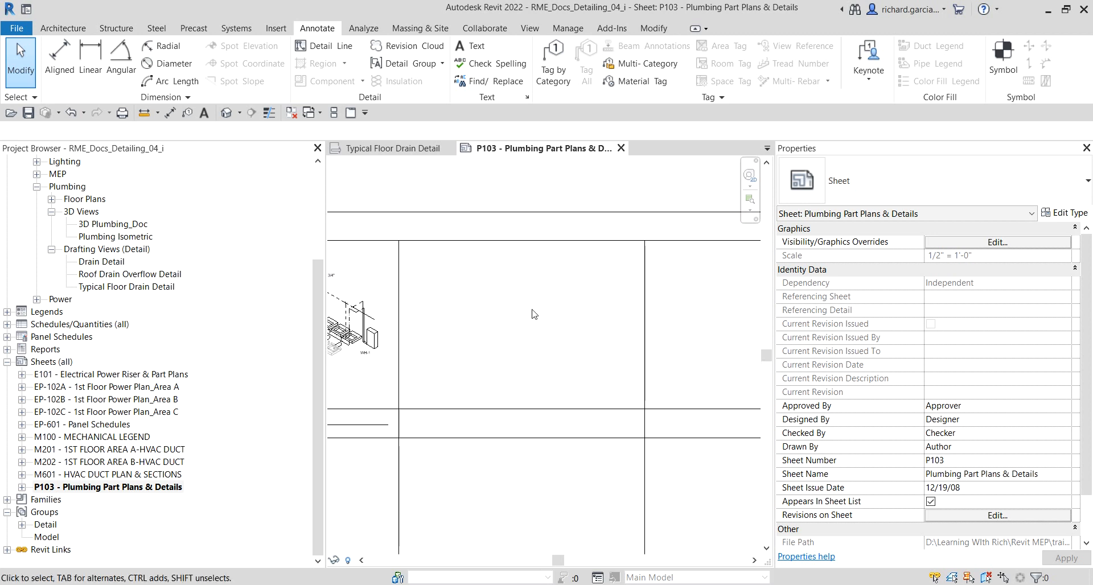
key("ctrl")
left_click(121, 275)
key("ctrl")
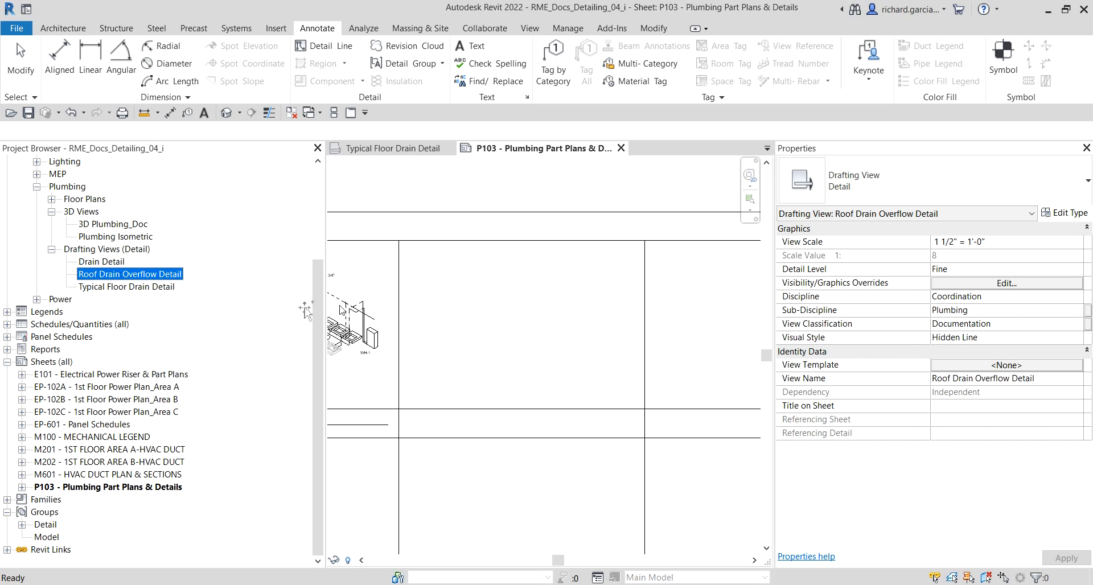
left_click_drag(526, 330, 527, 331)
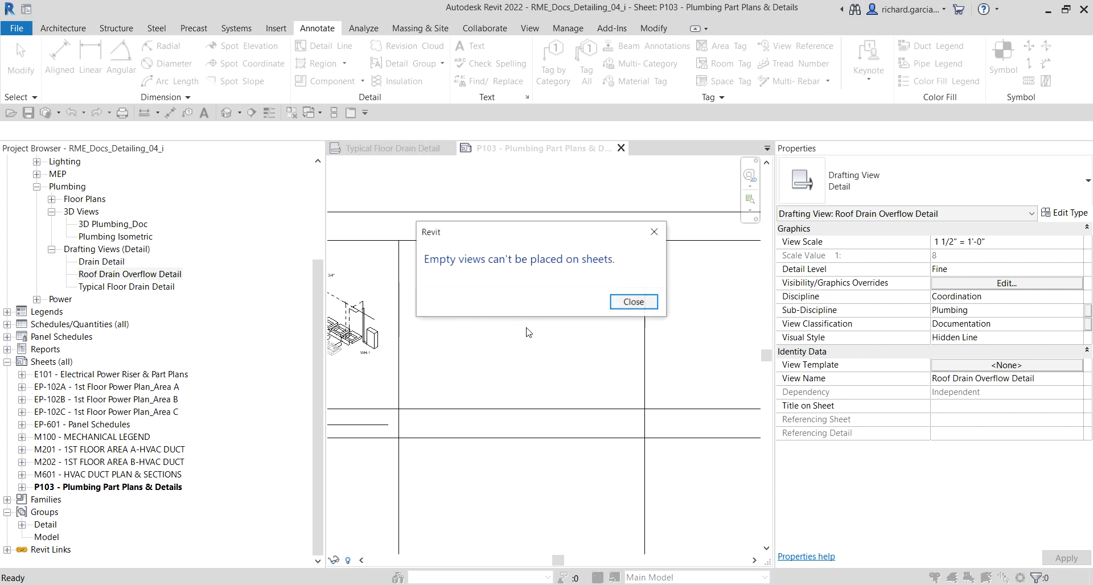
left_click(633, 303)
left_click(122, 275)
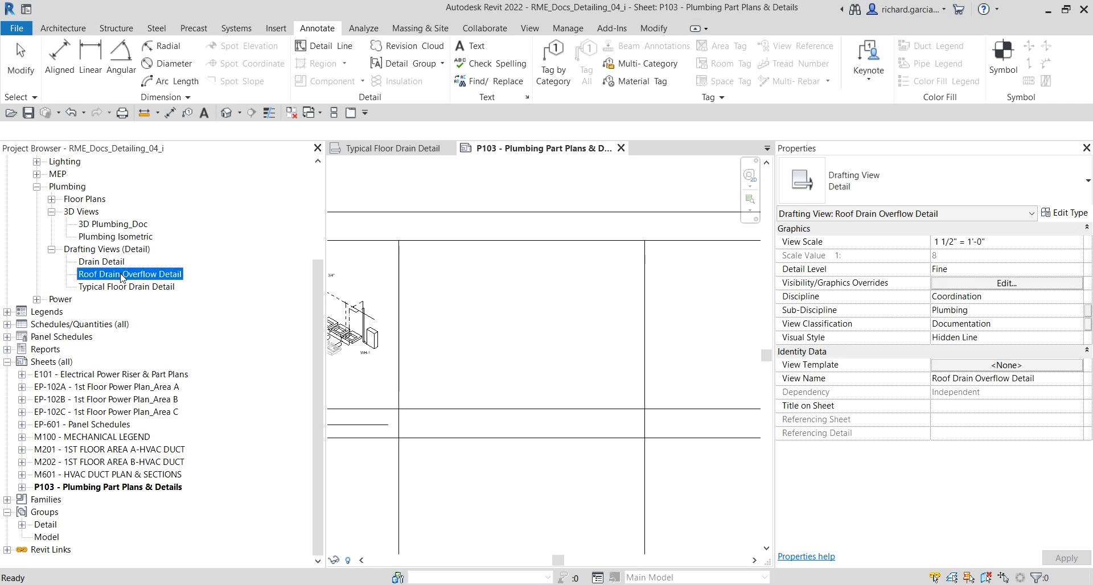
left_click_drag(503, 335, 504, 337)
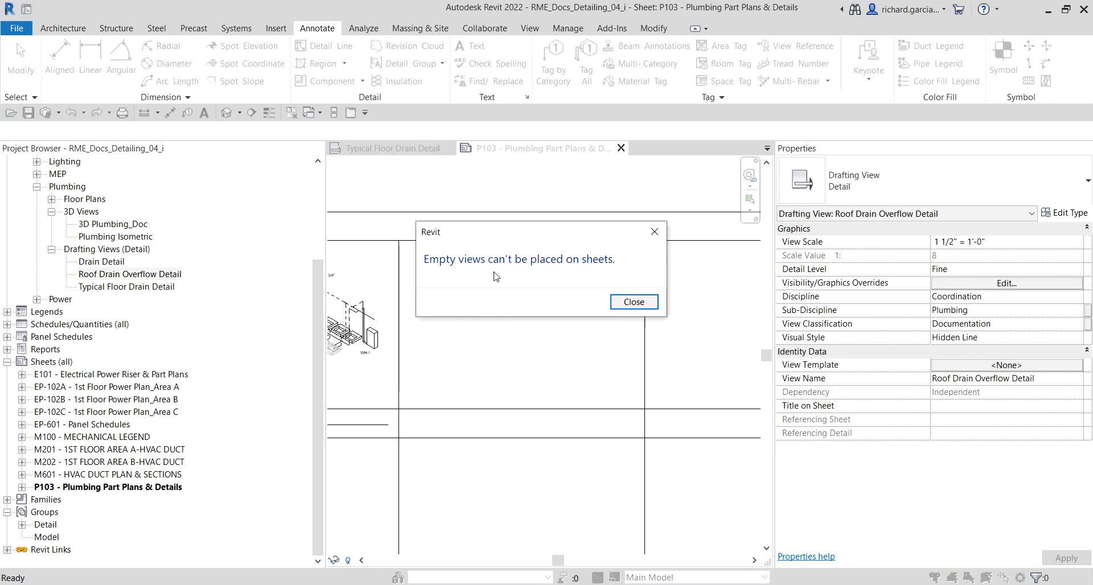
left_click(642, 302)
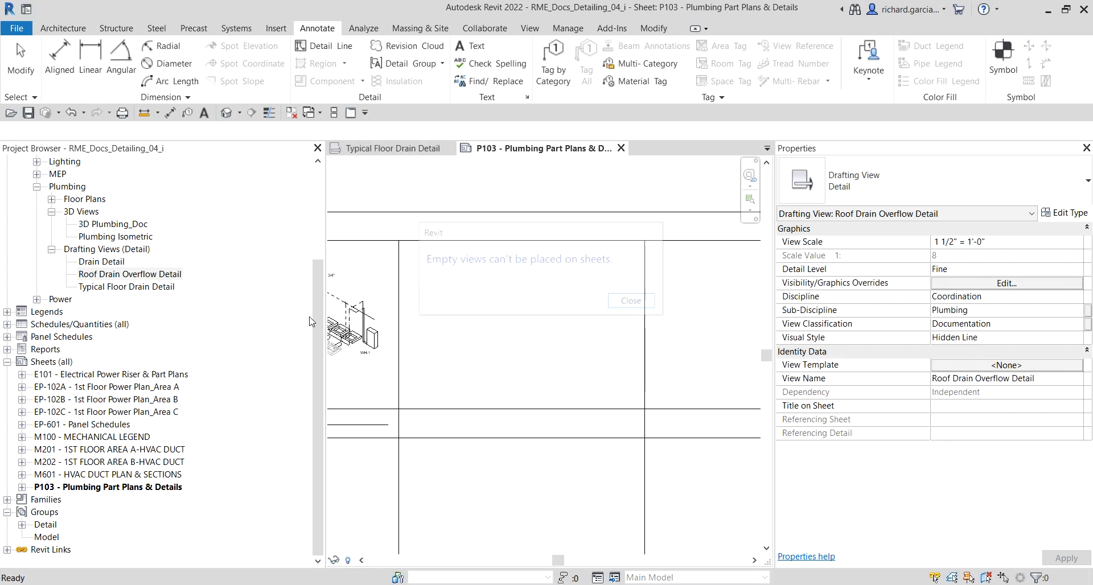
Step: Place the Typical Floor Drain Detail drafting view onto the sheet
left_click(120, 287)
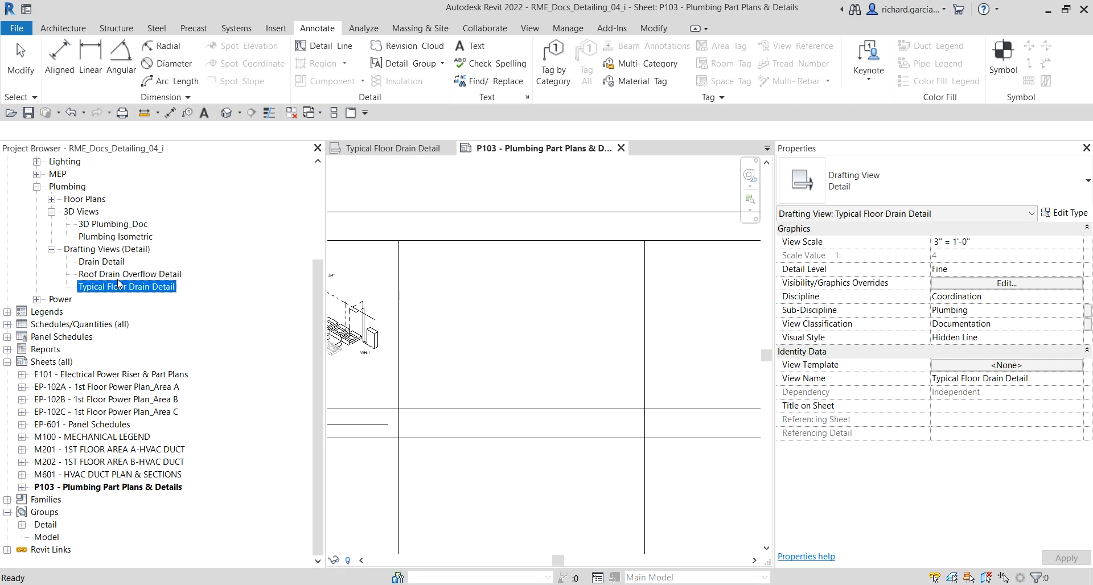
left_click_drag(119, 291, 197, 302)
left_click_drag(510, 316, 516, 323)
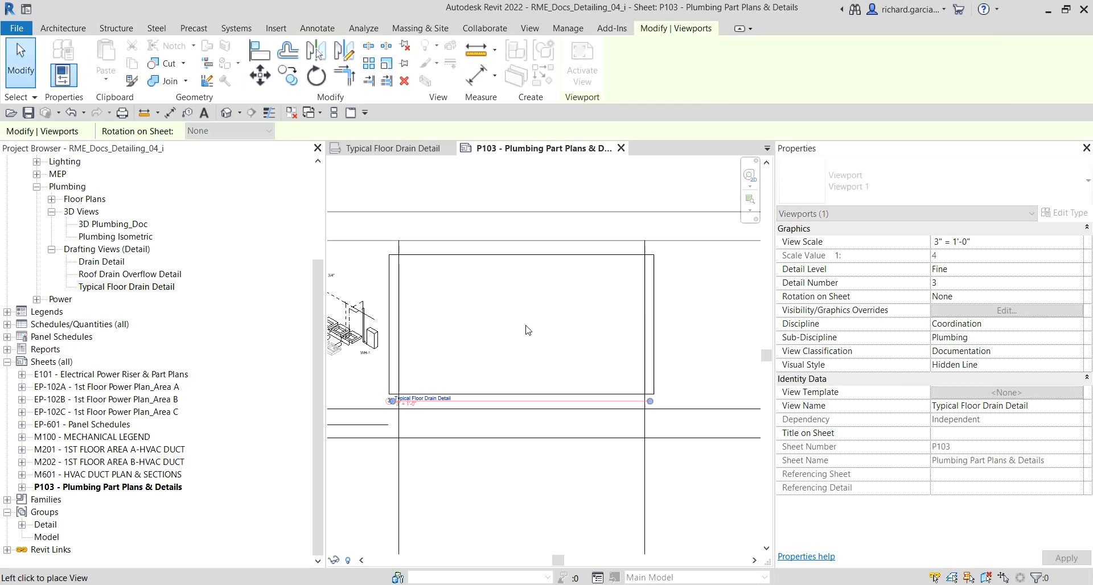
scroll(654, 355, "down", 3)
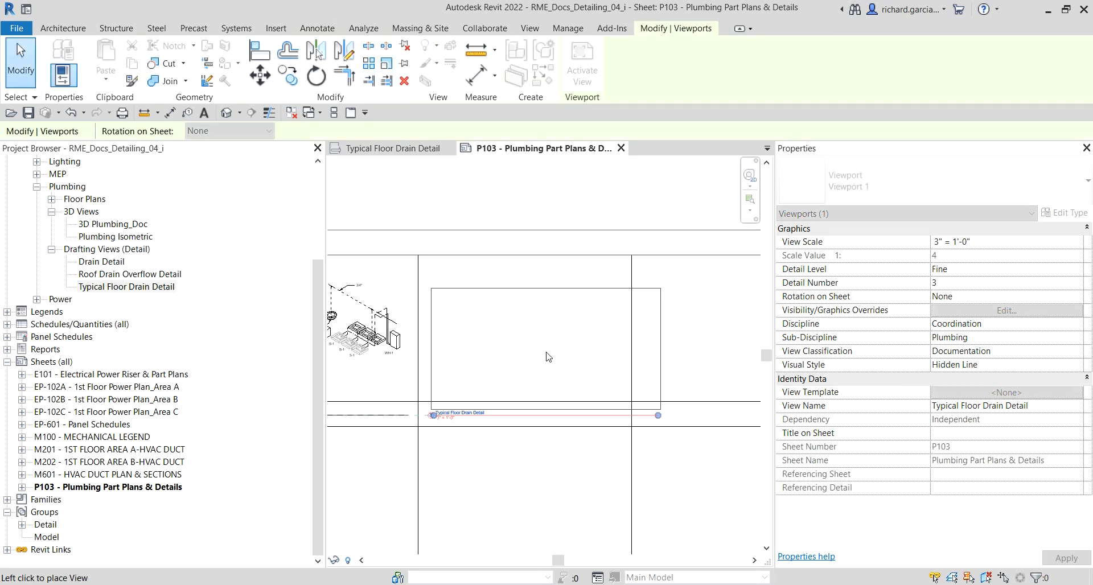
left_click(591, 354)
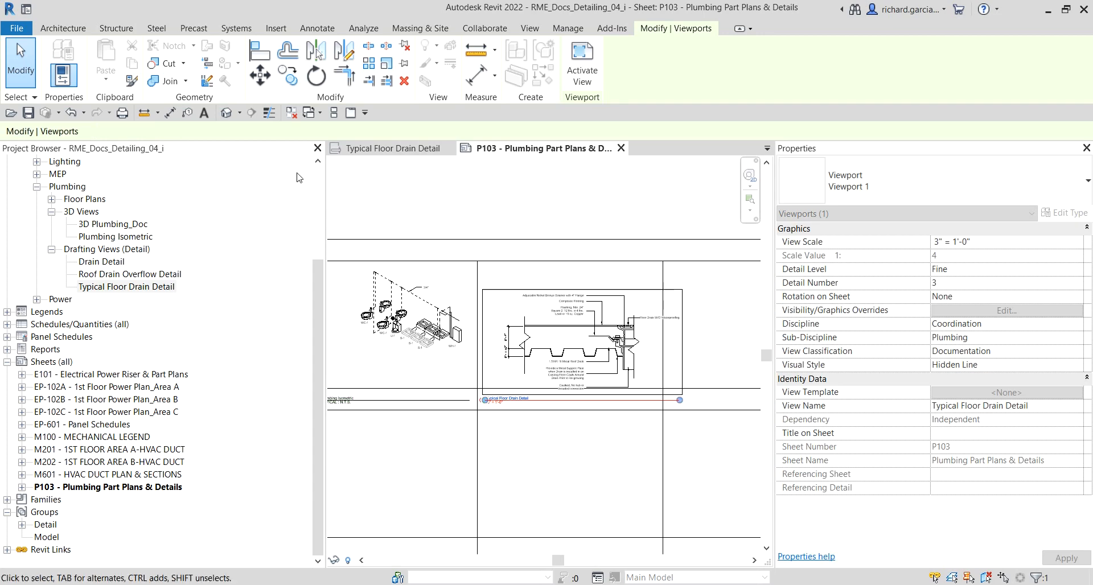
left_click(20, 60)
scroll(601, 291, "up", 5)
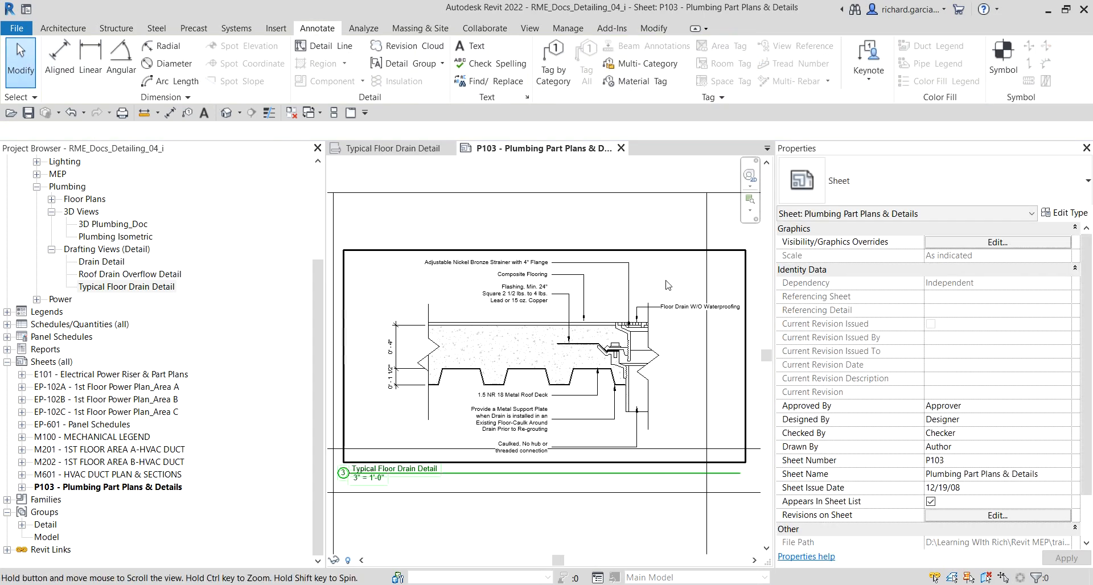
scroll(602, 286, "down", 1)
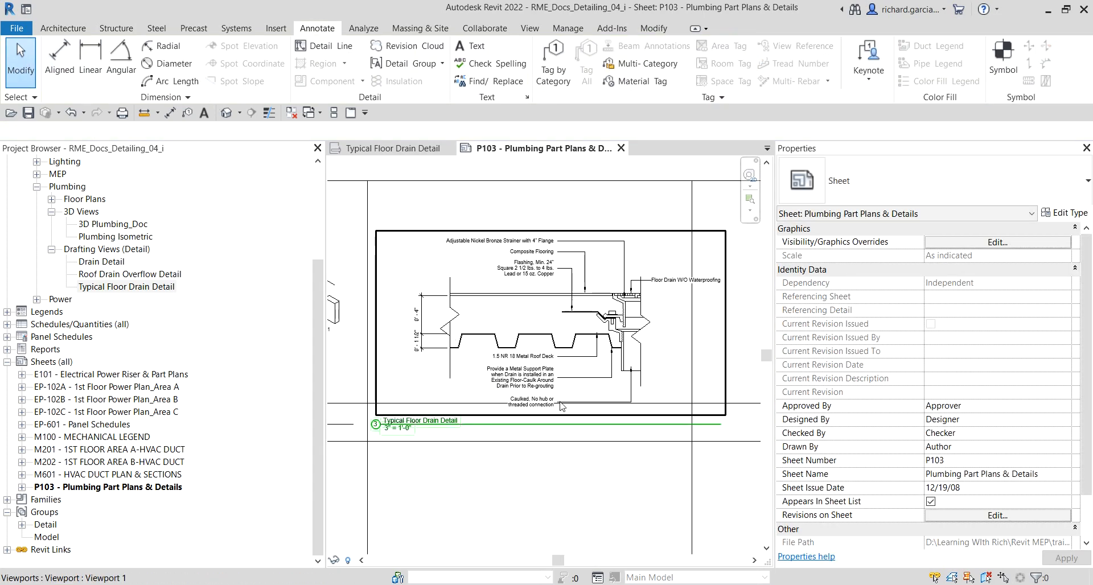
Step: Move the Typical Floor Drain Detail viewport left to fit within its sheet cell
left_click(598, 276)
scroll(597, 279, "down", 2)
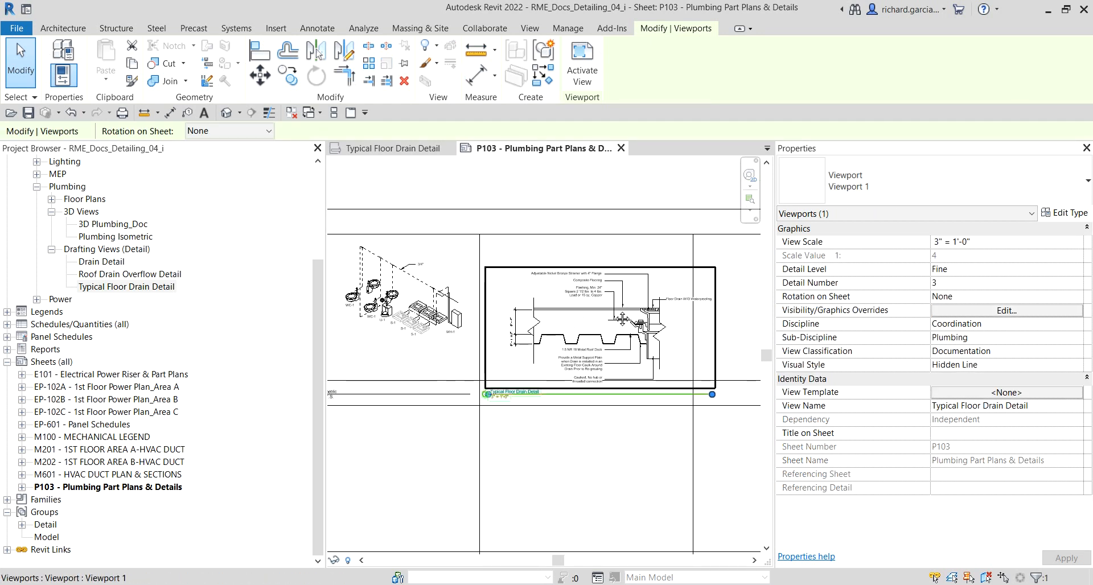
left_click_drag(622, 319, 614, 310)
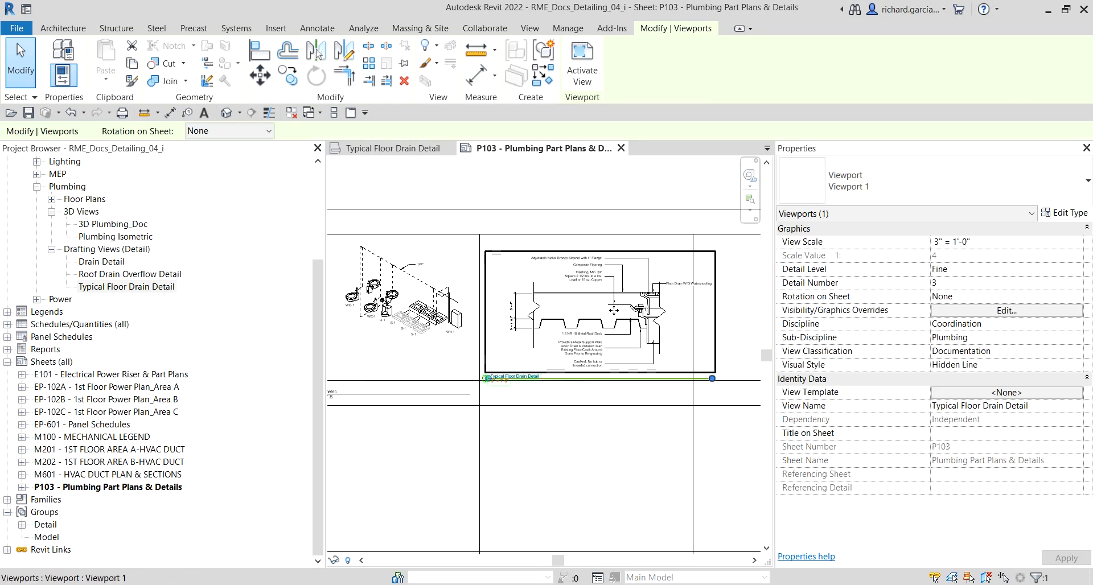
key("Left")
key("Left")
key("Left")
key("Left")
key("Left")
key("Left")
key("Left")
key("Left")
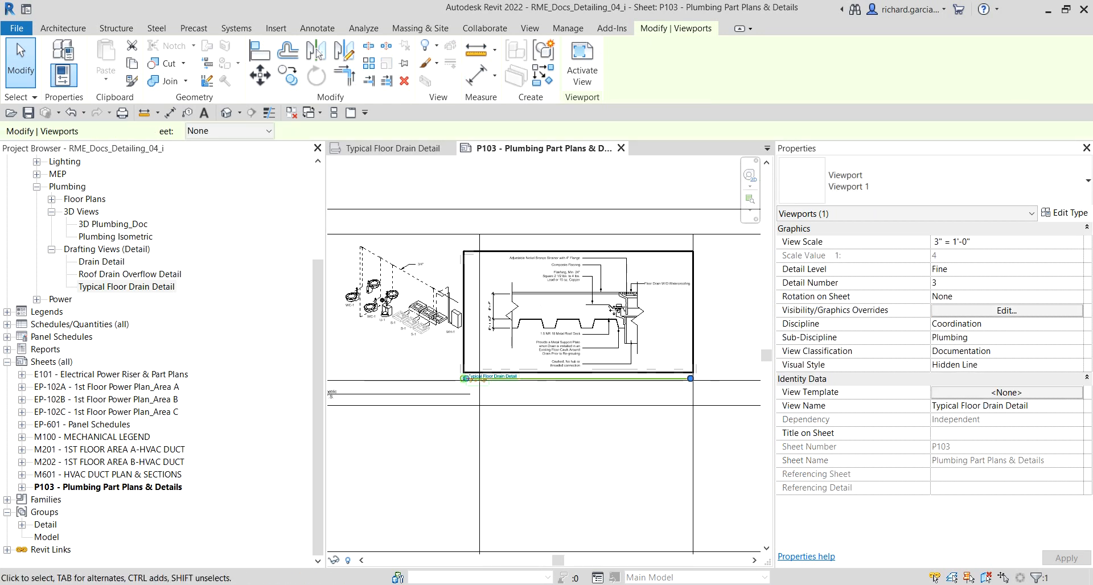
key("Left")
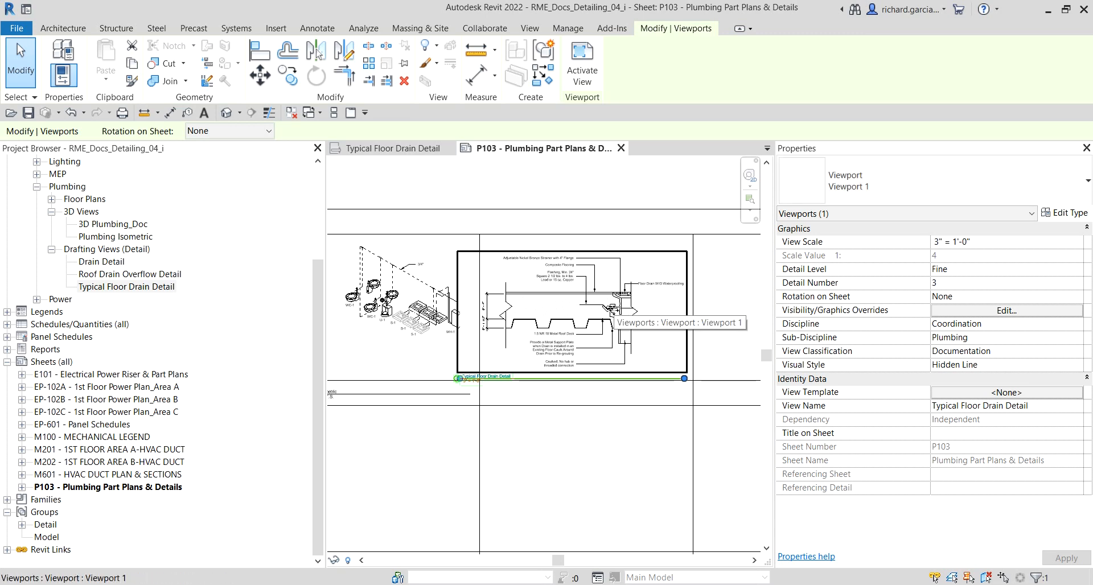
key("Right")
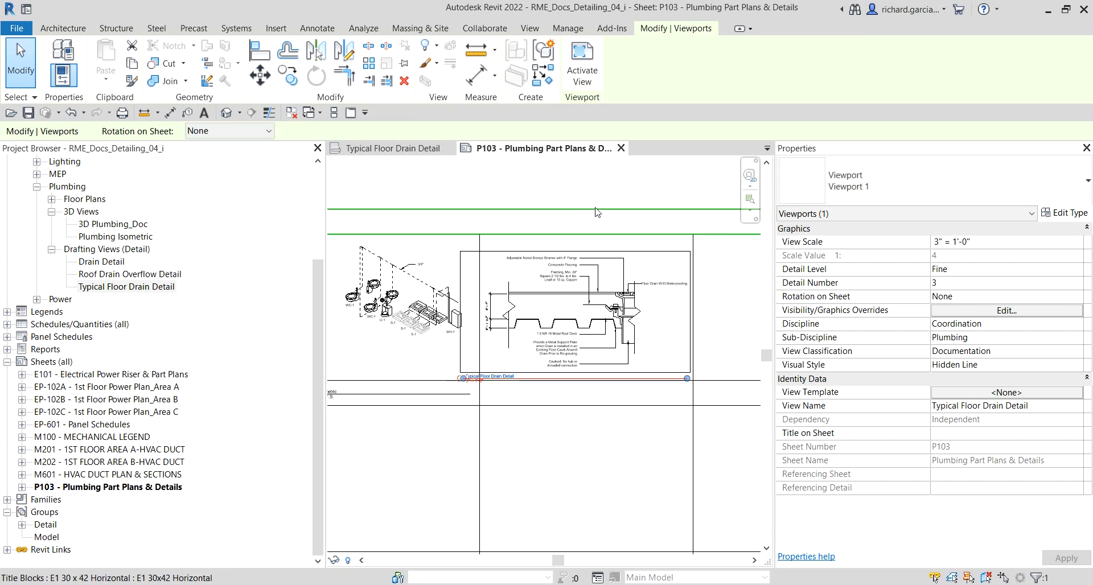
left_click(582, 192)
scroll(480, 426, "up", 3)
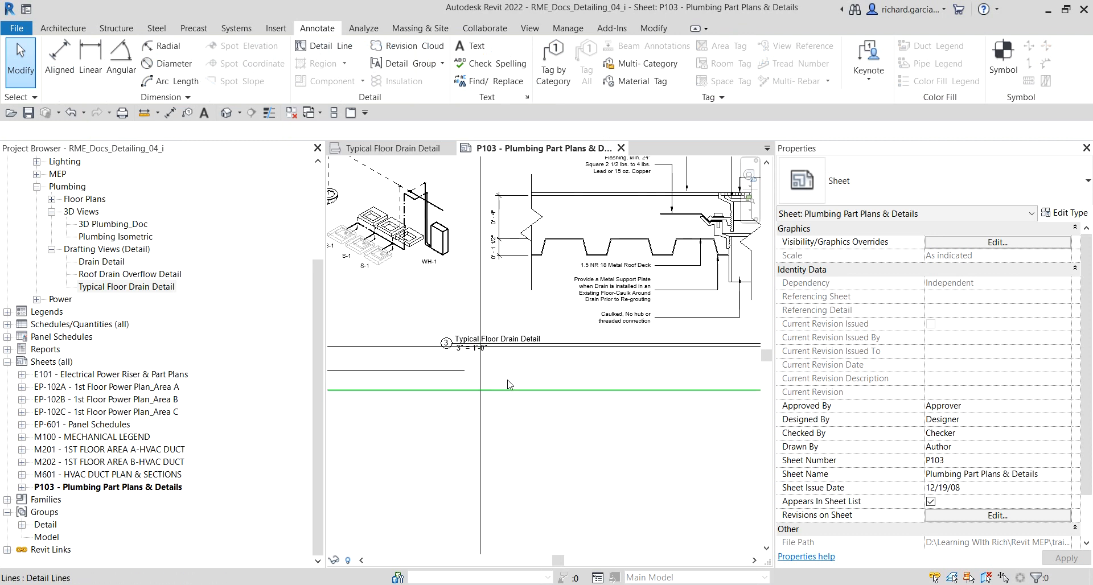
Step: Reposition the viewport title and shorten its title line to the length of the view name
left_click(582, 347)
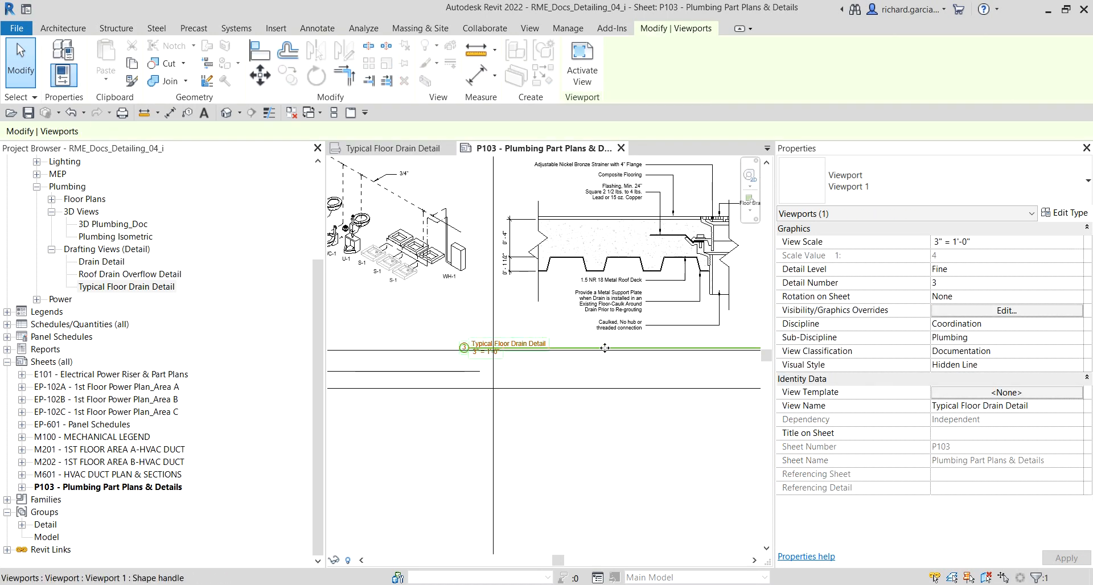
left_click_drag(613, 353, 635, 386)
scroll(634, 403, "down", 2)
middle_click_drag(661, 425, 626, 427)
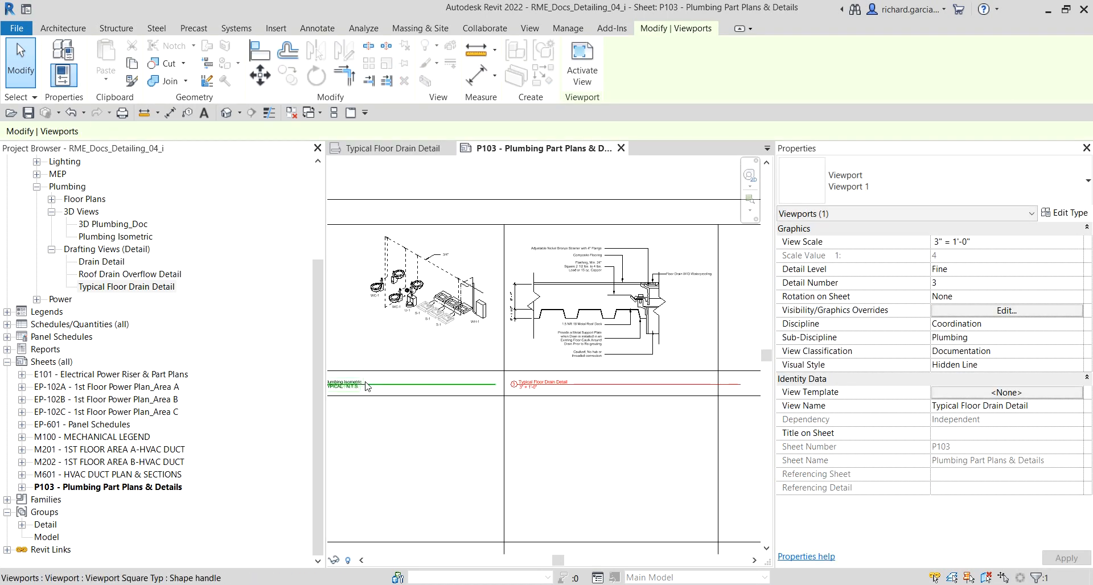
mouse_move(565, 441)
middle_mouse_down()
mouse_move(641, 439)
mouse_move(553, 439)
middle_mouse_up()
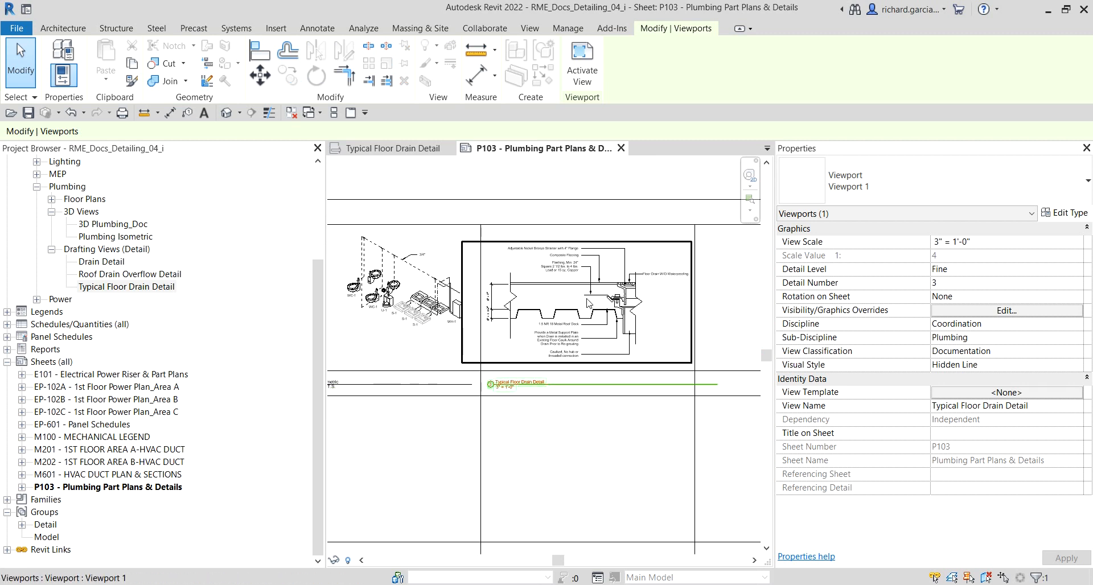
left_click(589, 303)
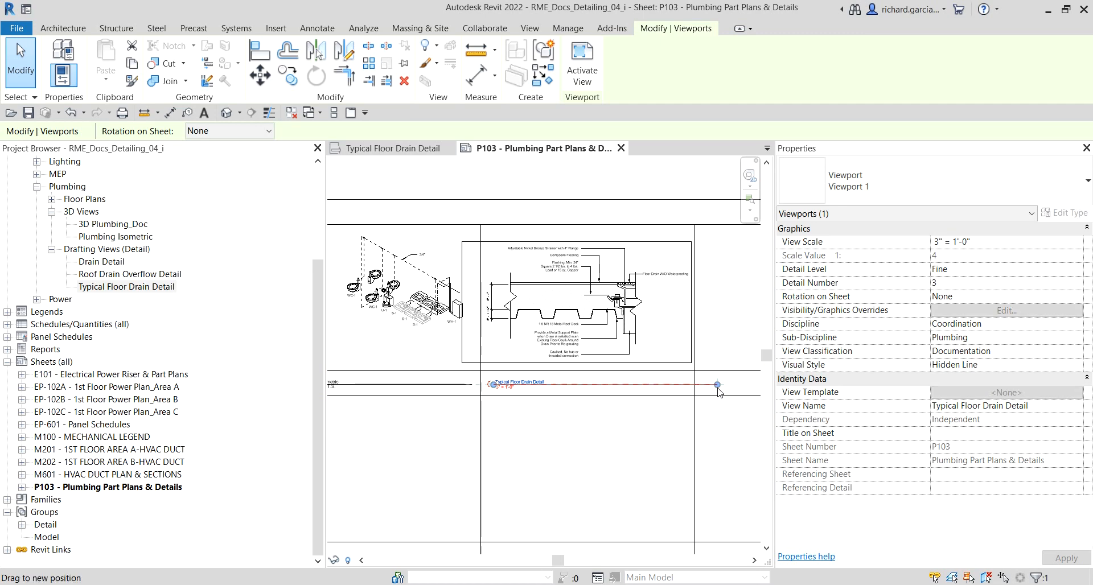
left_click_drag(719, 391, 565, 392)
scroll(518, 391, "up", 3)
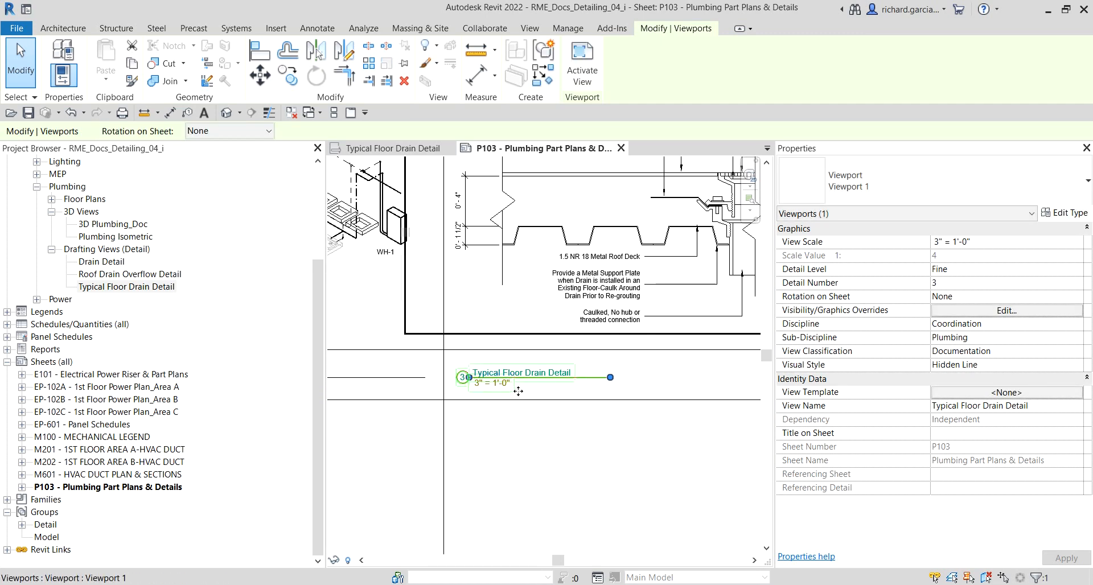
Step: Change the viewport type to Viewport Square Typ and shift its title slightly to the right
key("ctrl")
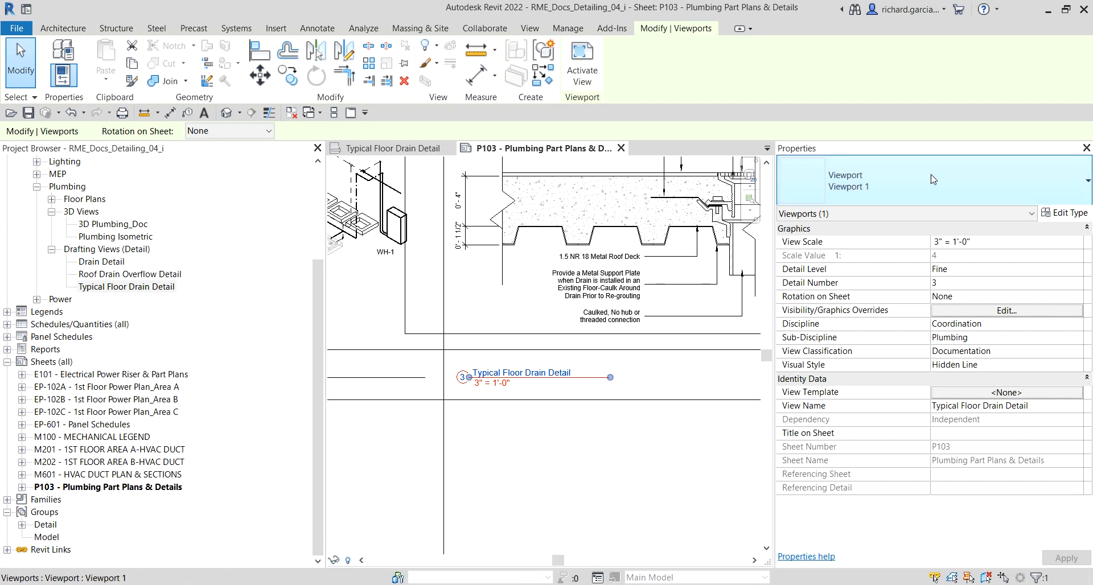
left_click(933, 179)
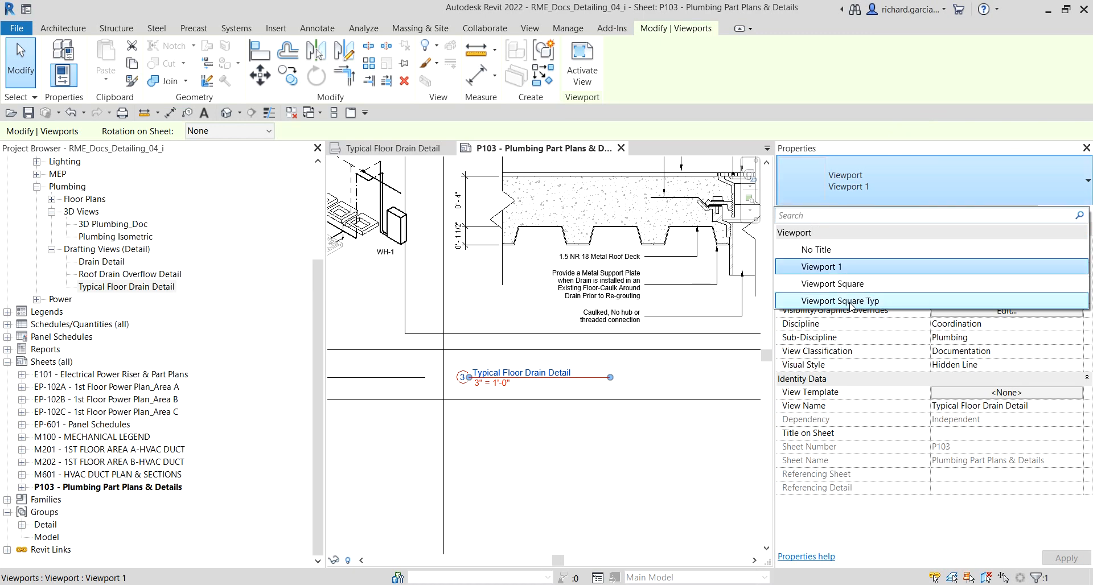
left_click(643, 470)
left_click(552, 380)
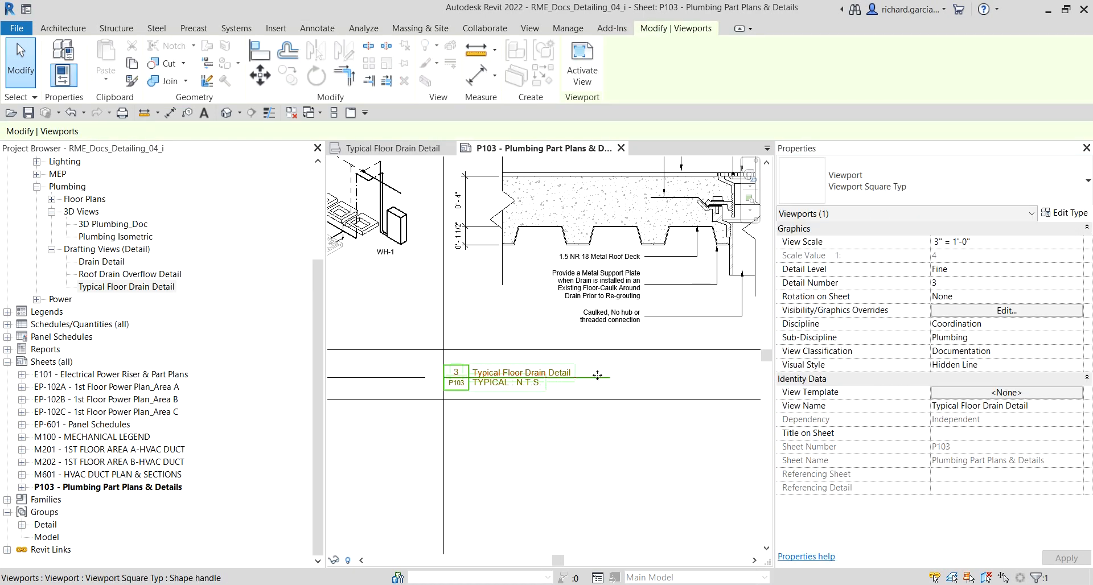
left_click_drag(593, 380, 625, 379)
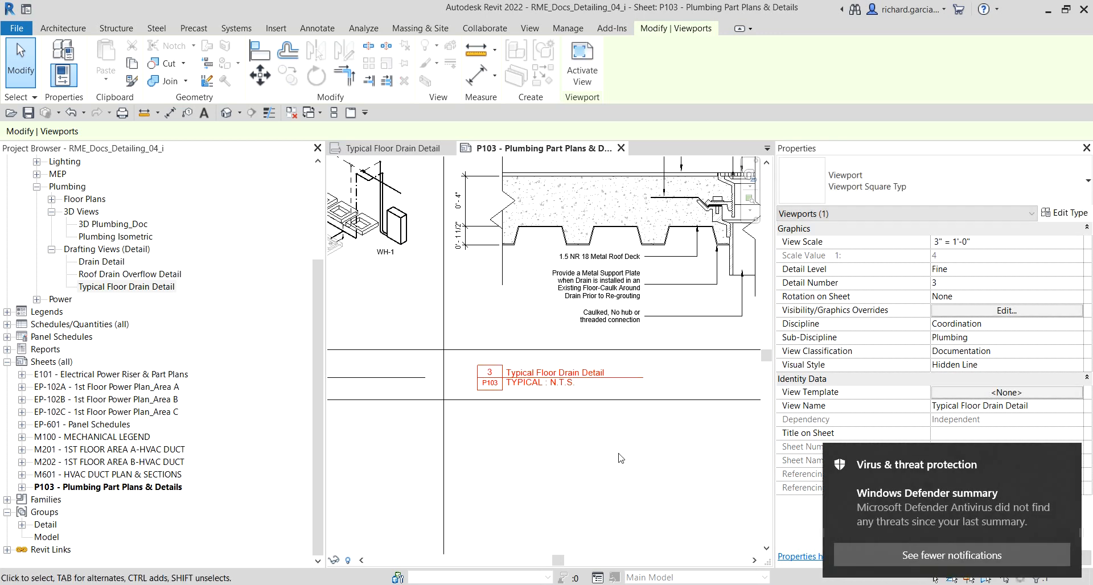
left_click(619, 457)
left_click(1069, 456)
scroll(592, 462, "down", 2)
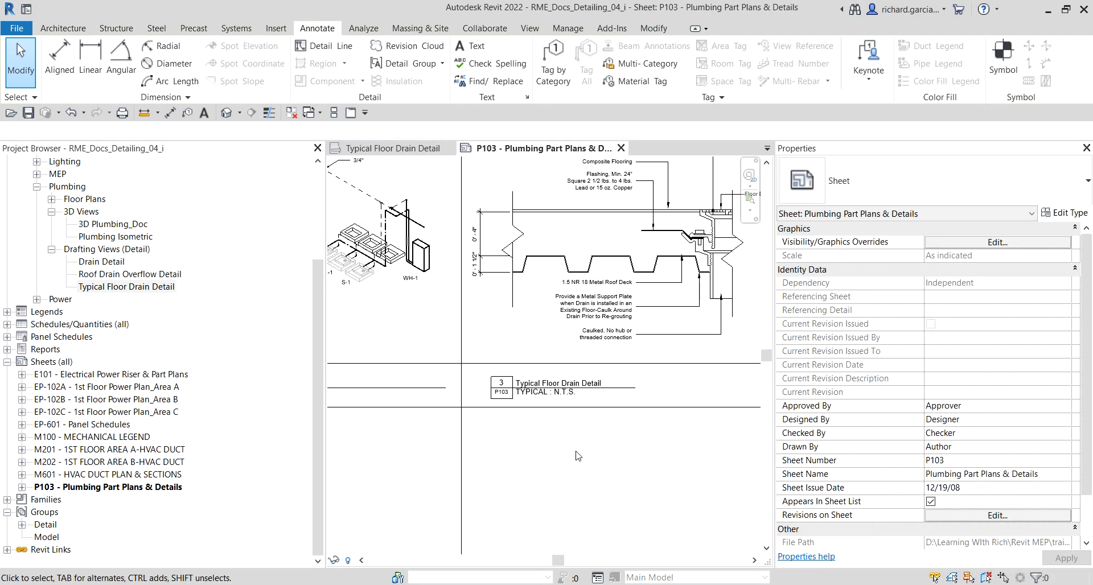
scroll(642, 319, "up", 3)
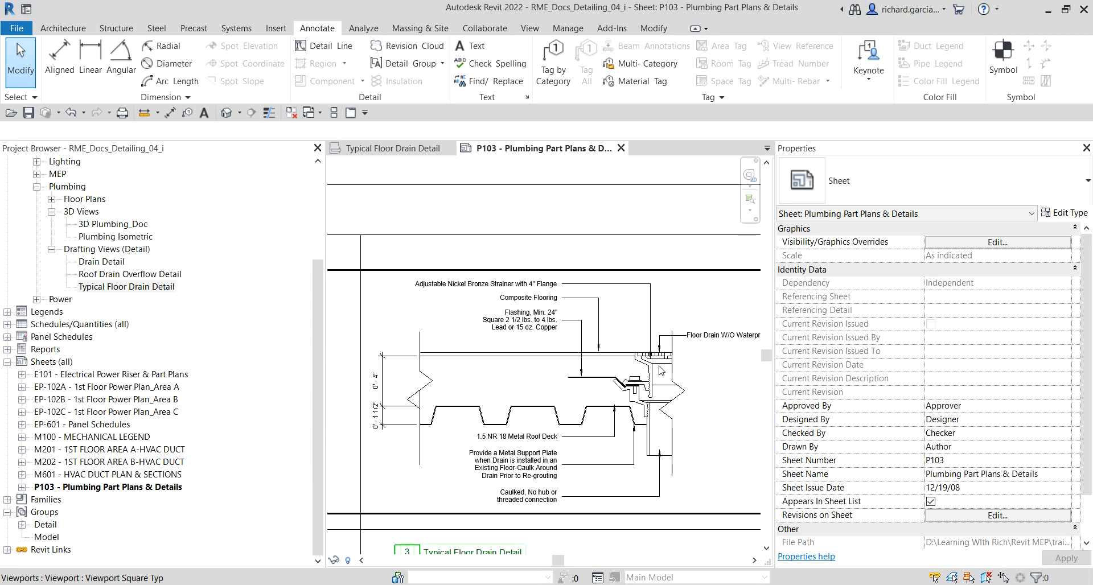
Step: Close the Properties and Project Browser palettes and minimize the ribbon to review the placed detail
left_click(1086, 148)
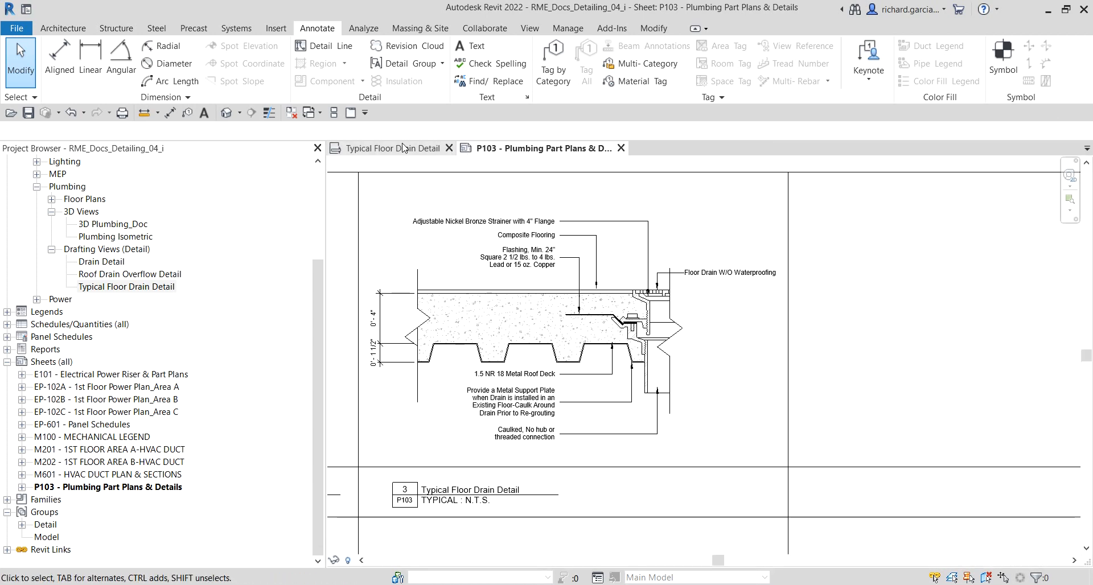
left_click(317, 148)
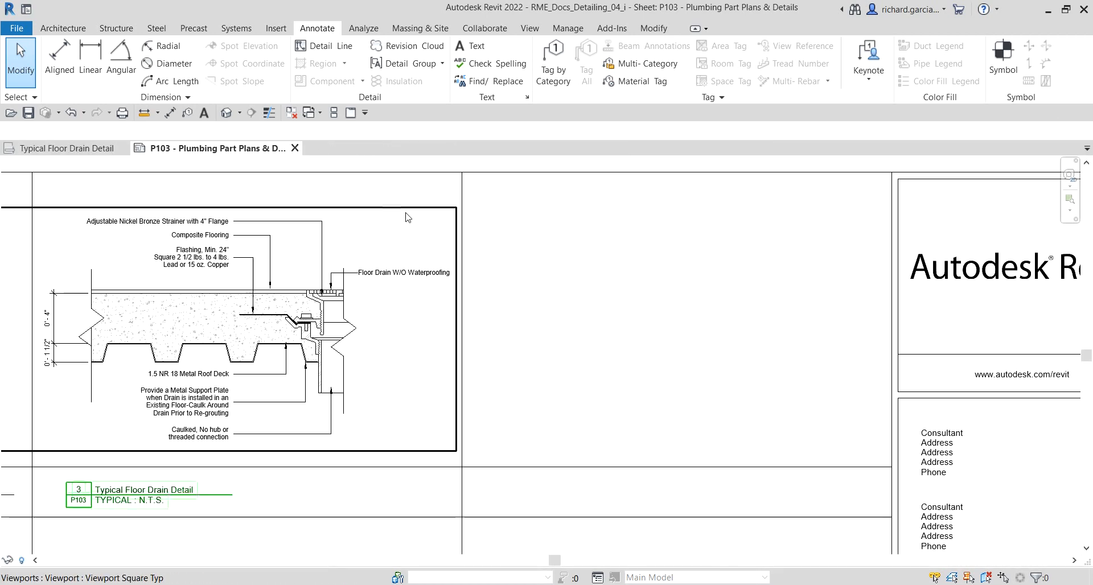
left_click(695, 29)
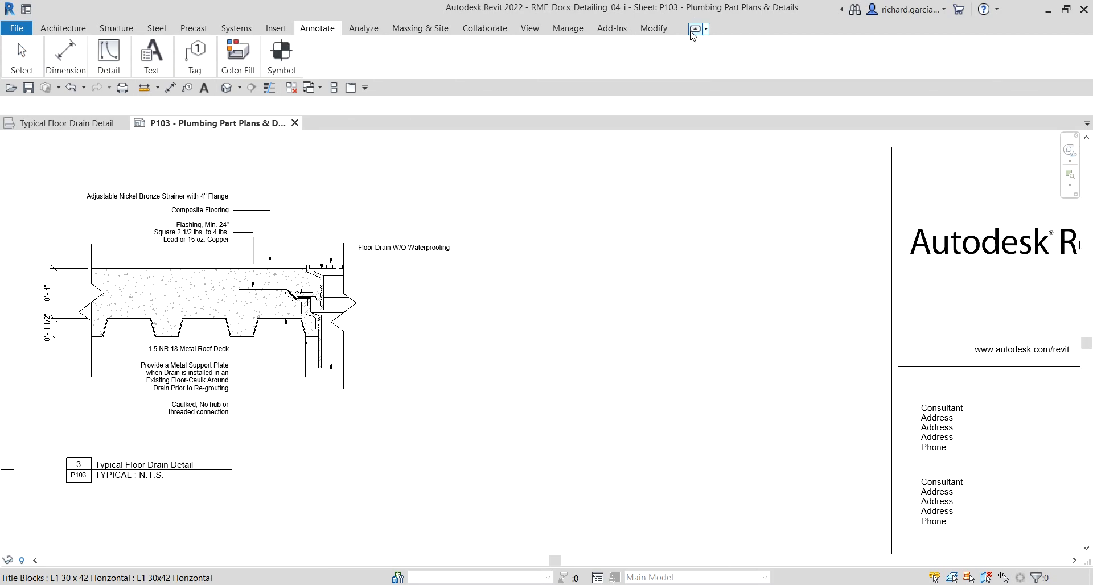
left_click(695, 29)
middle_click_drag(421, 379, 763, 346)
scroll(671, 327, "up", 2)
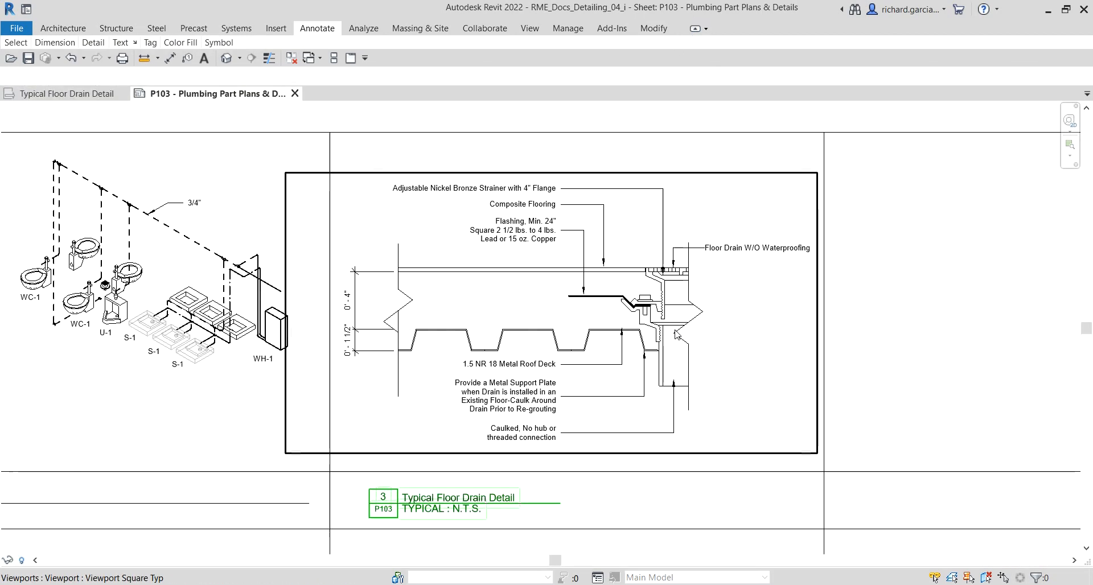
middle_click_drag(1005, 303, 1002, 307)
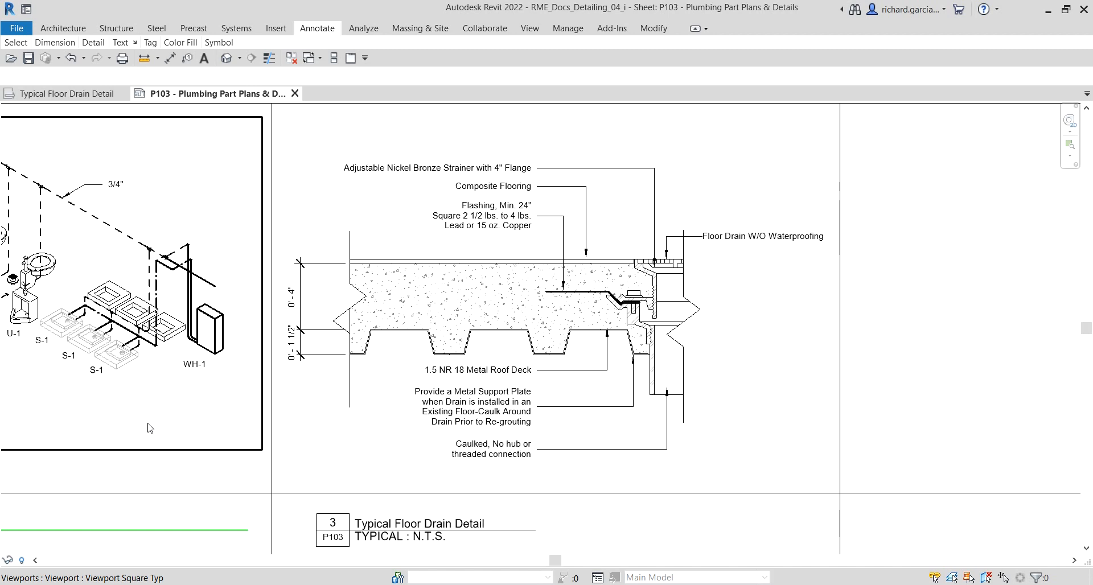
middle_click_drag(937, 346, 936, 340)
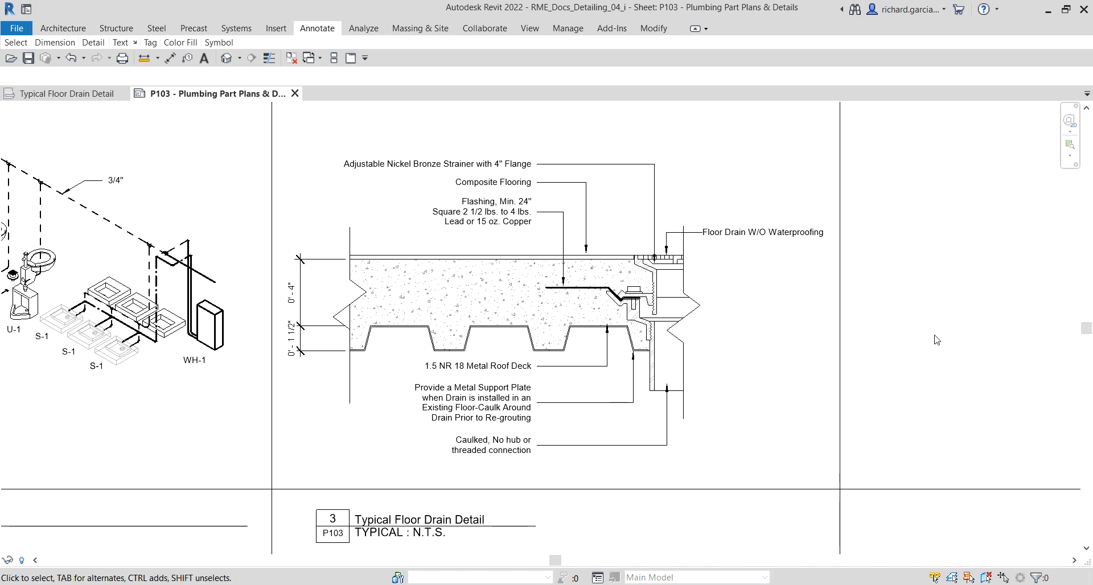